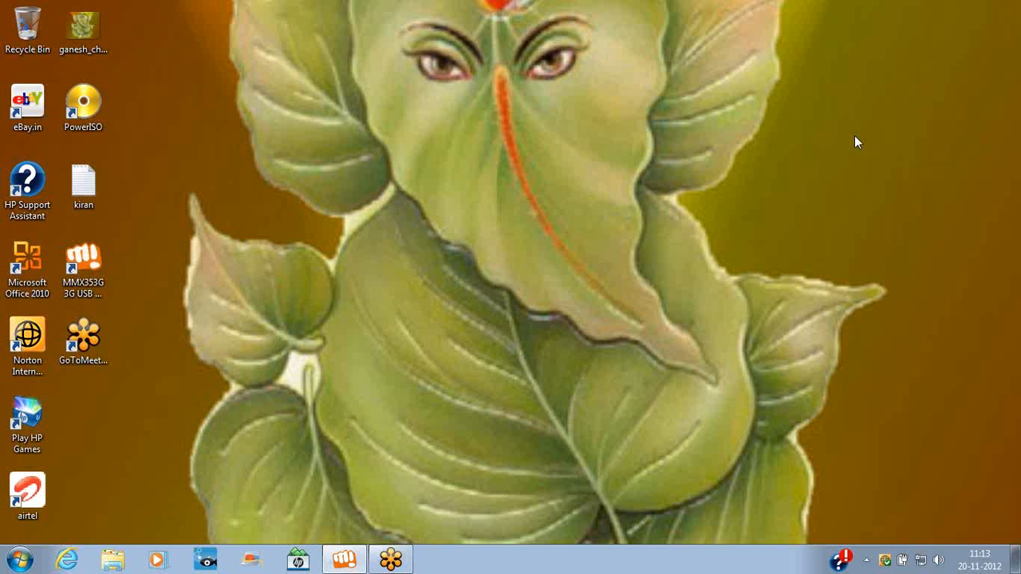
Show all programs in the Start menu and expand Microsoft SQL Server 2008 R2, collapsing SQL Server 2008
click(24, 560)
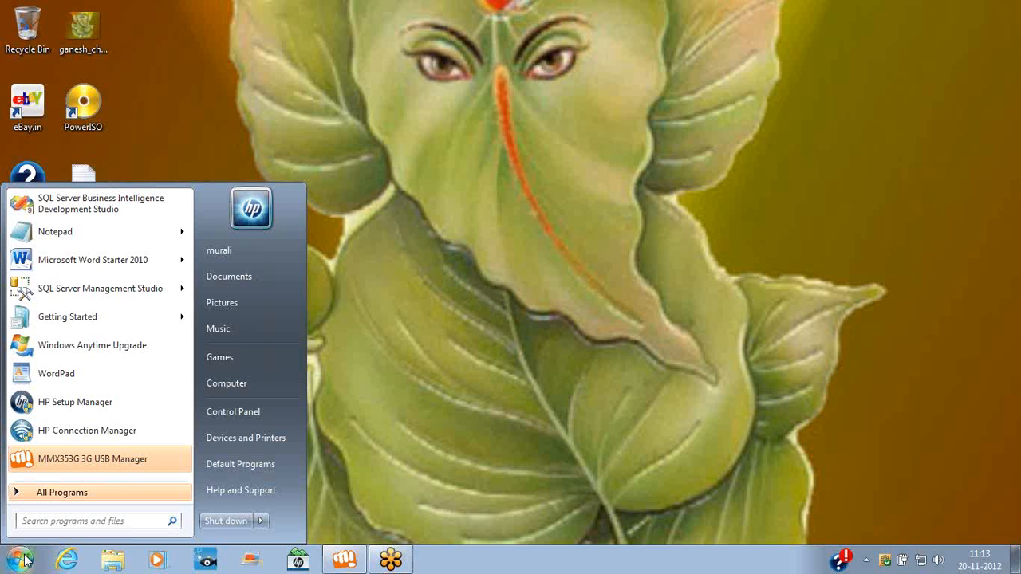
click(830, 161)
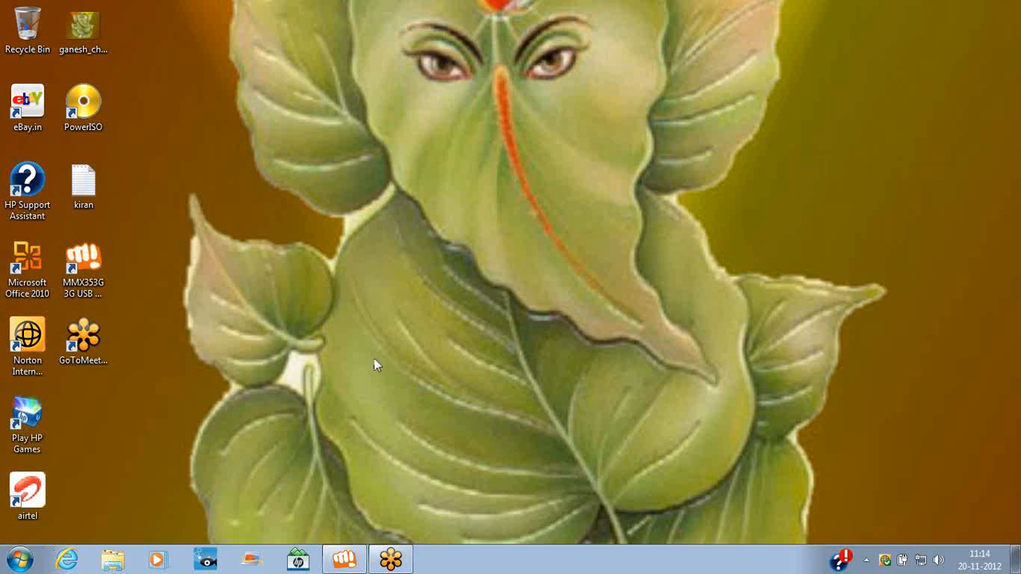
click(19, 560)
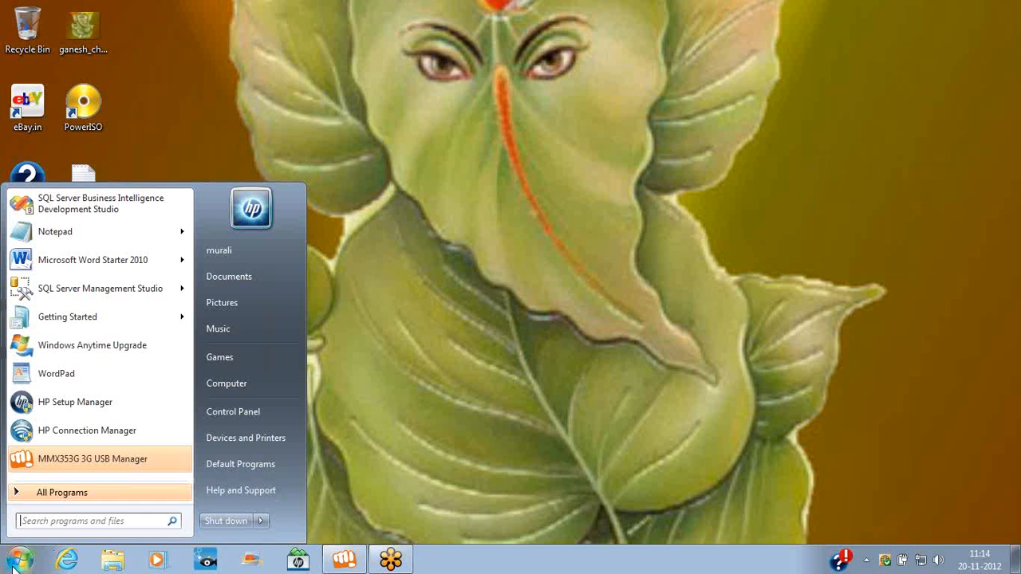
click(59, 494)
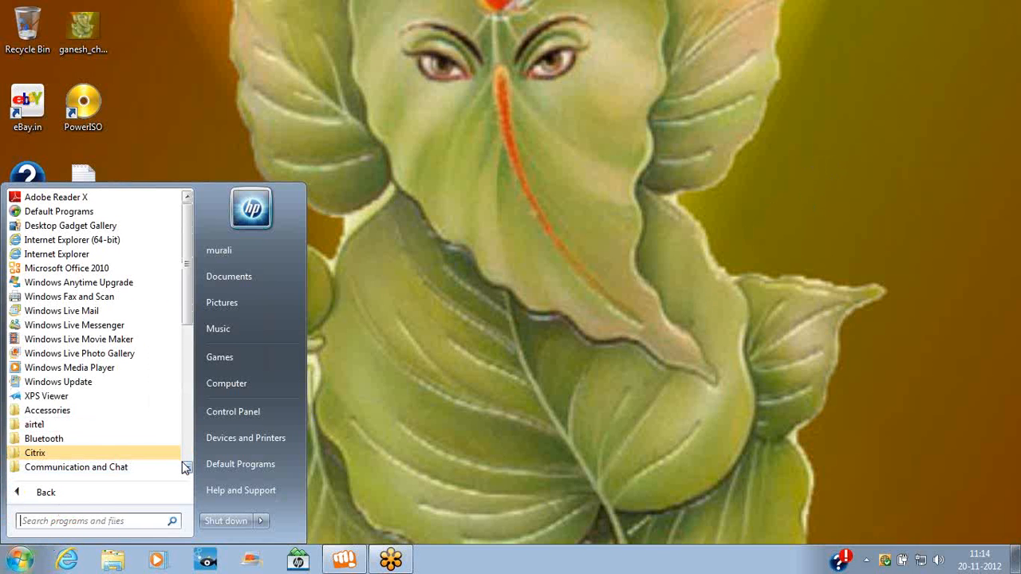
scroll(182, 466, down, 3)
scroll(183, 467, down, 4)
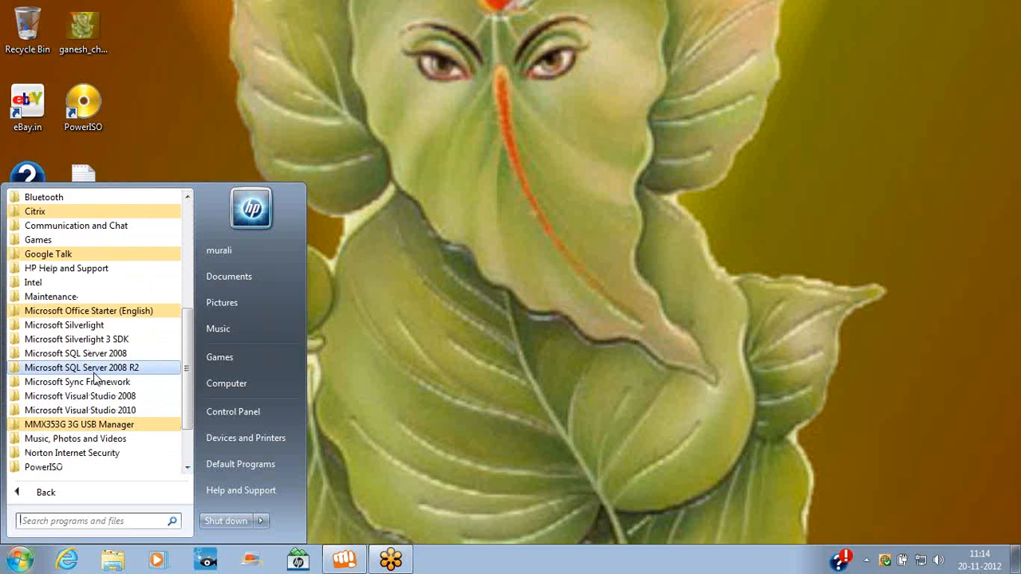
click(94, 356)
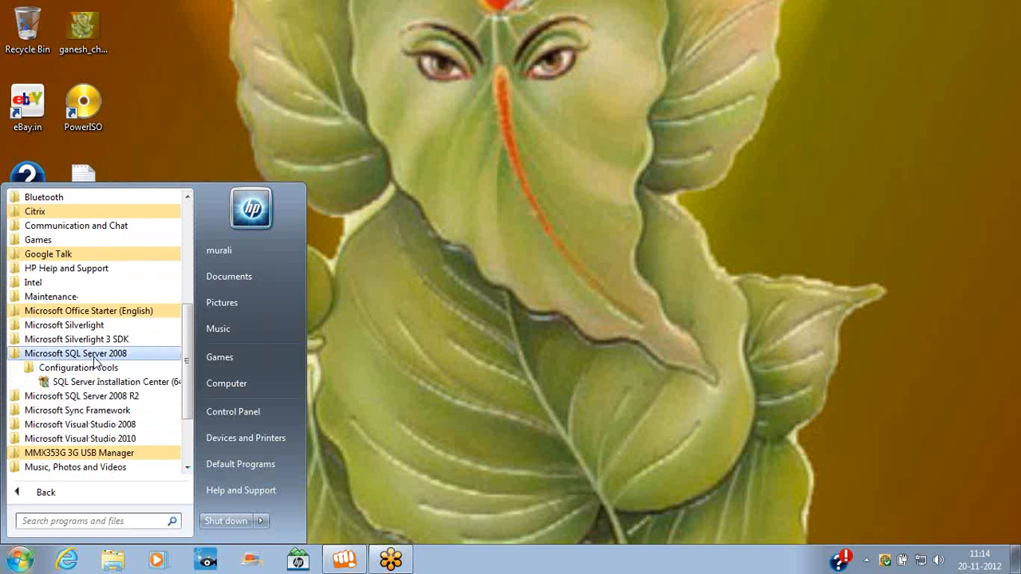
click(102, 399)
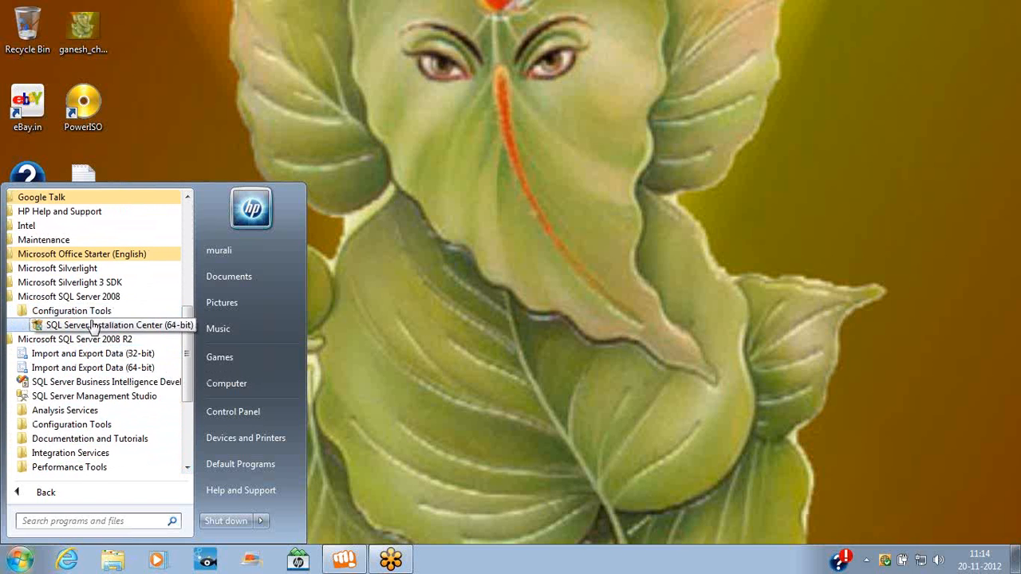
click(84, 297)
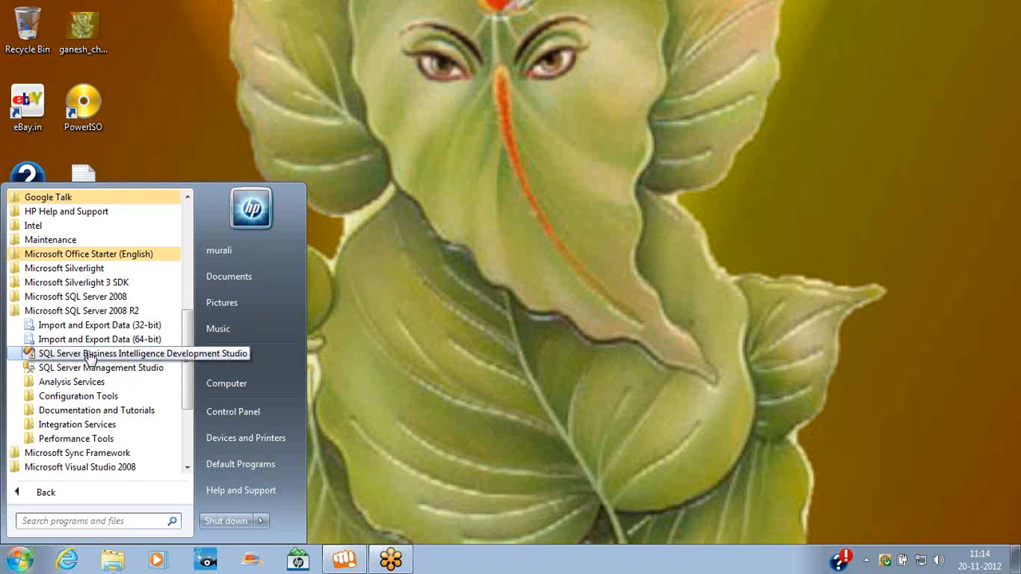
click(90, 355)
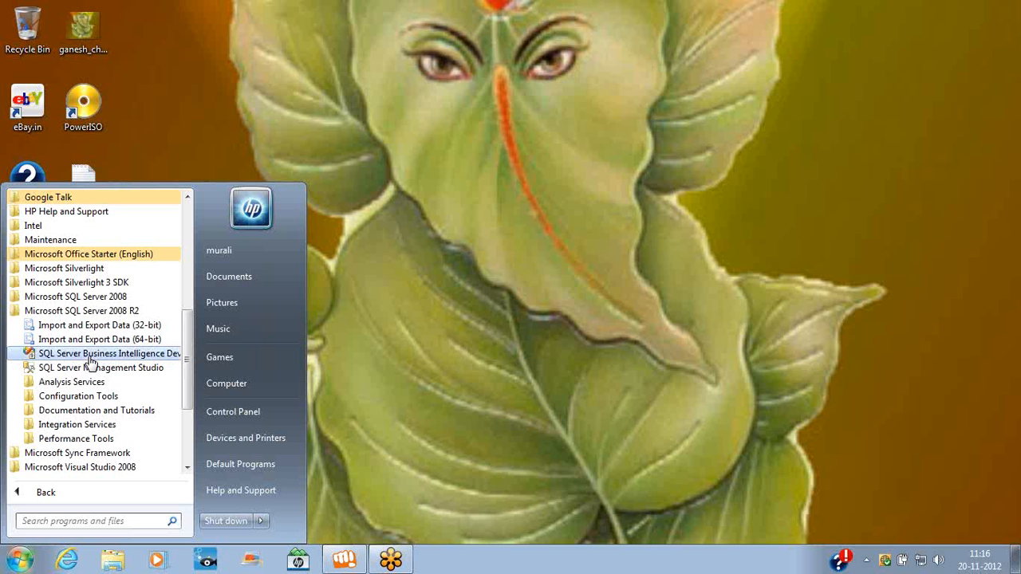
Launch SQL Server Configuration Manager from Configuration Tools and list the SQL Server Services
click(70, 396)
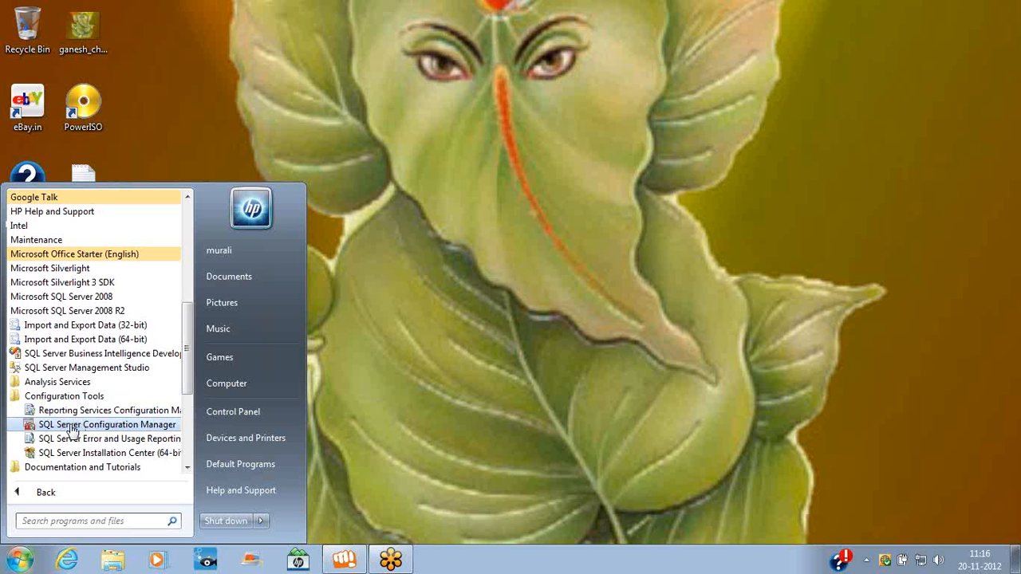
click(72, 425)
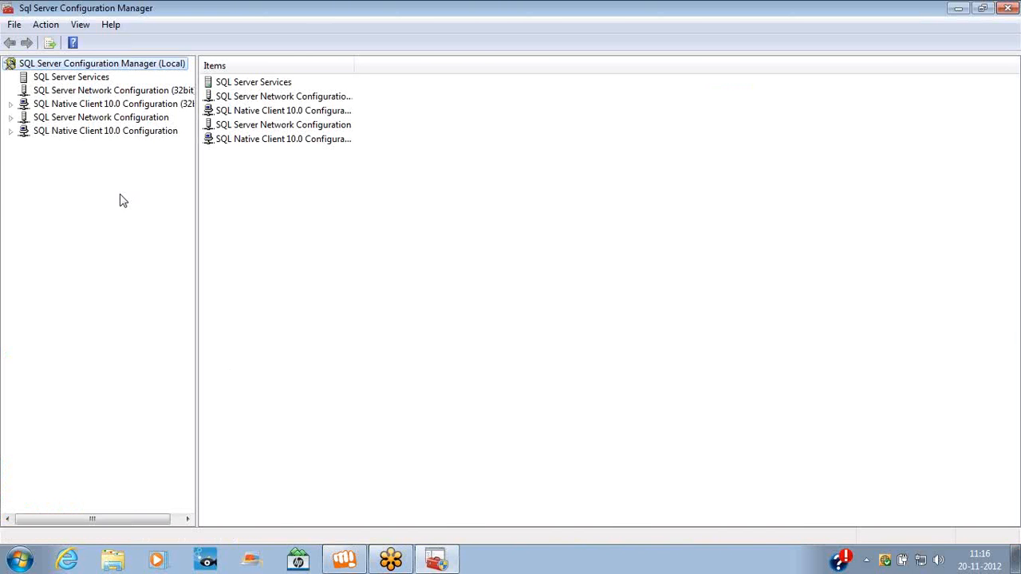
click(83, 79)
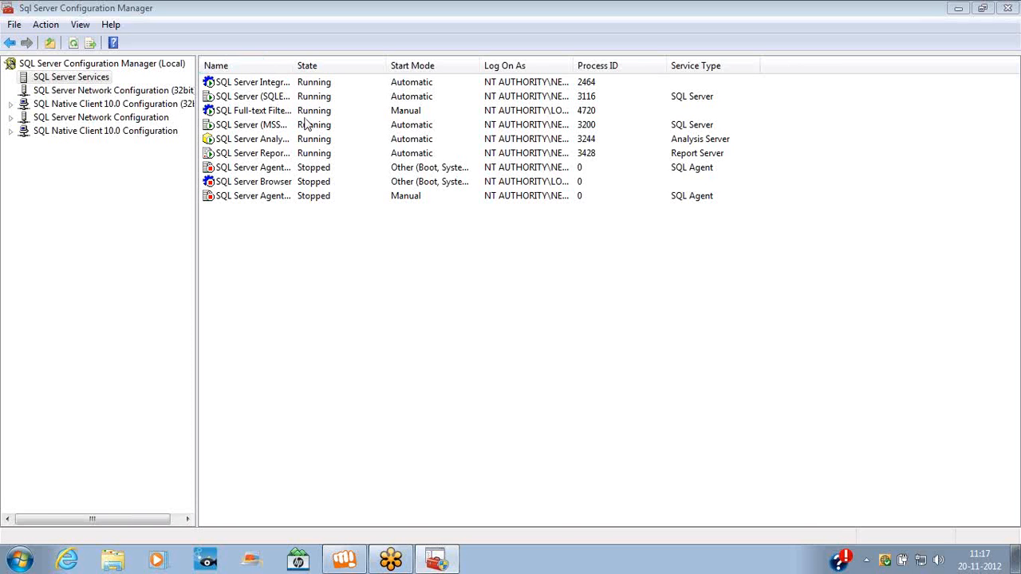
Widen the Name column to show full service names and select each service in turn
double_click(294, 65)
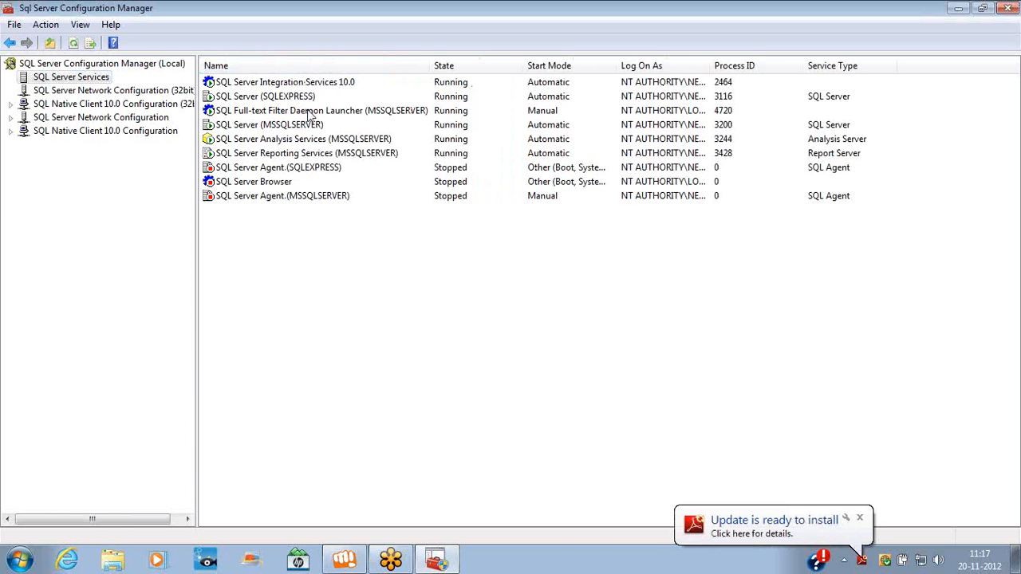
click(306, 86)
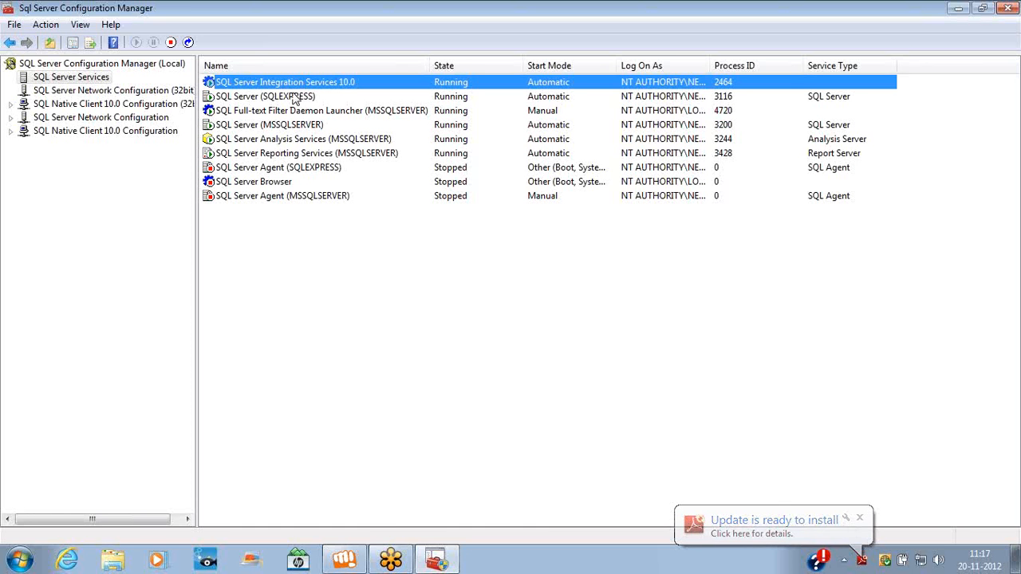
click(292, 97)
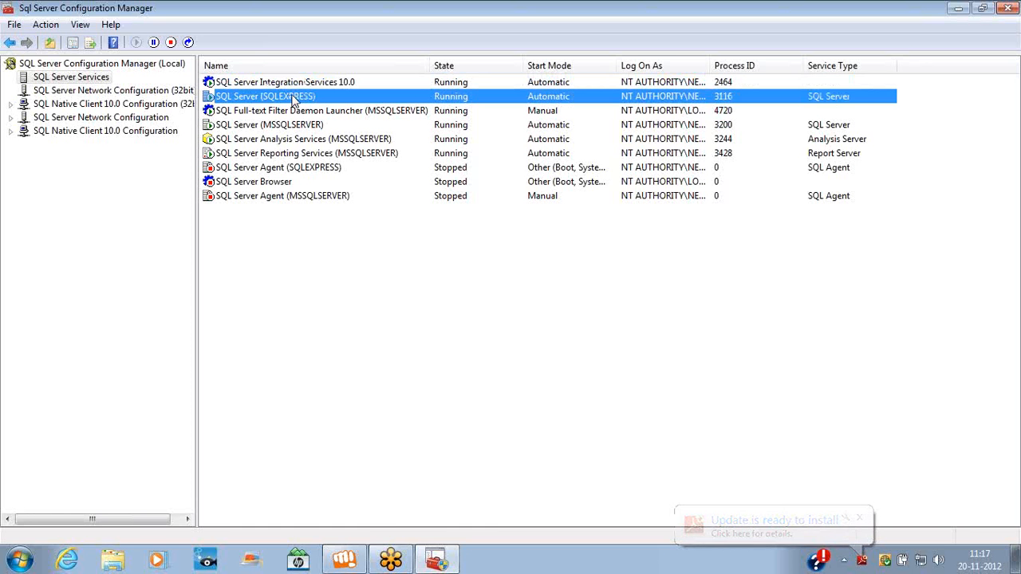
click(257, 131)
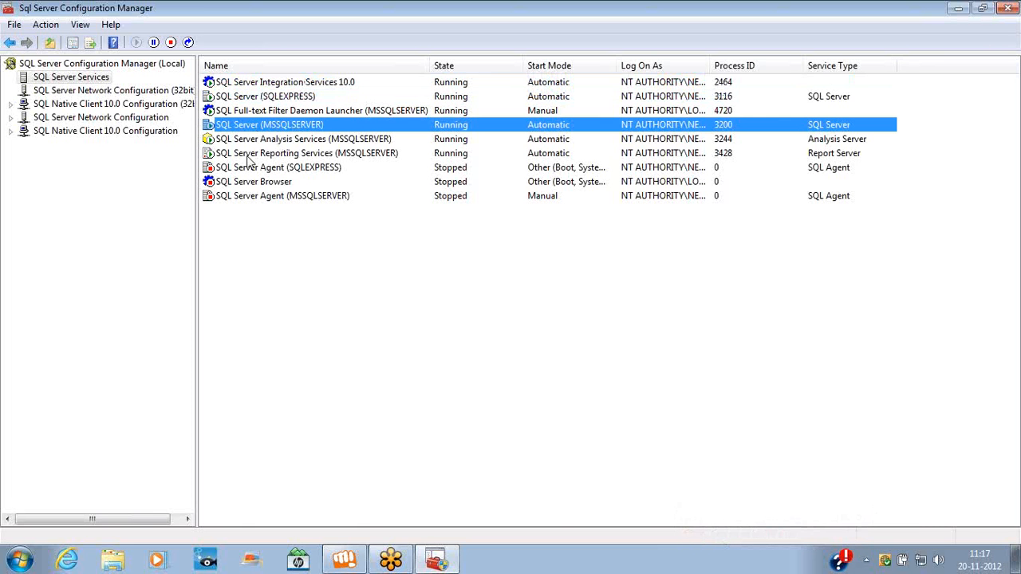
click(259, 142)
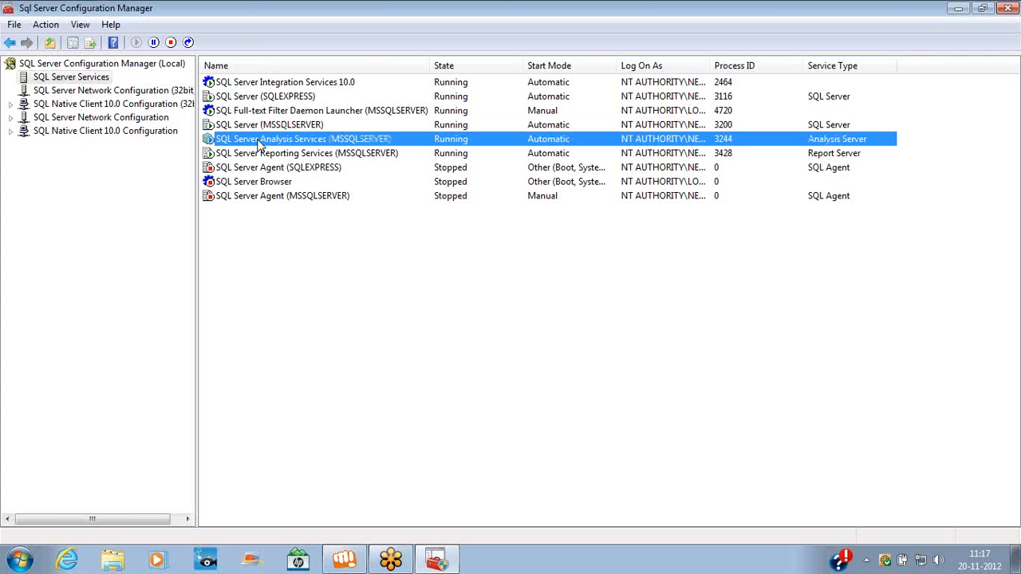
click(260, 154)
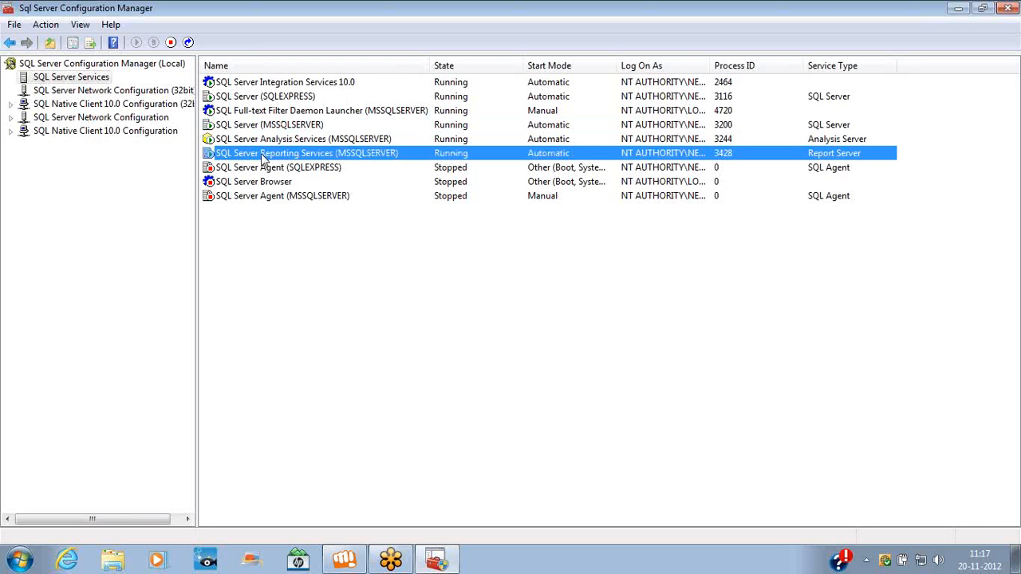
Stop and restart SQL Server Reporting Services (MSSQLSERVER), then dismiss the Analysis Services menu
right_click(261, 153)
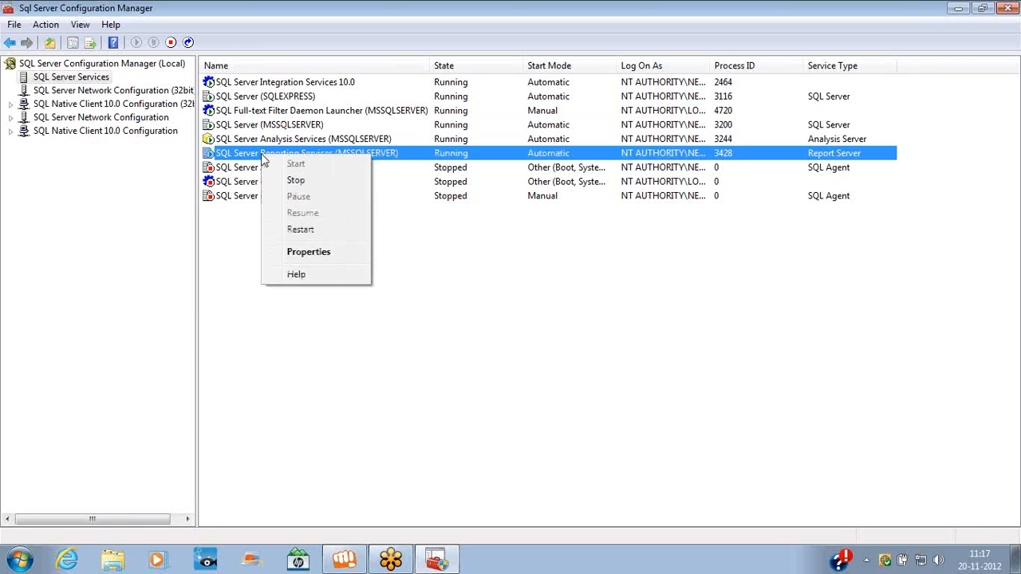
click(289, 184)
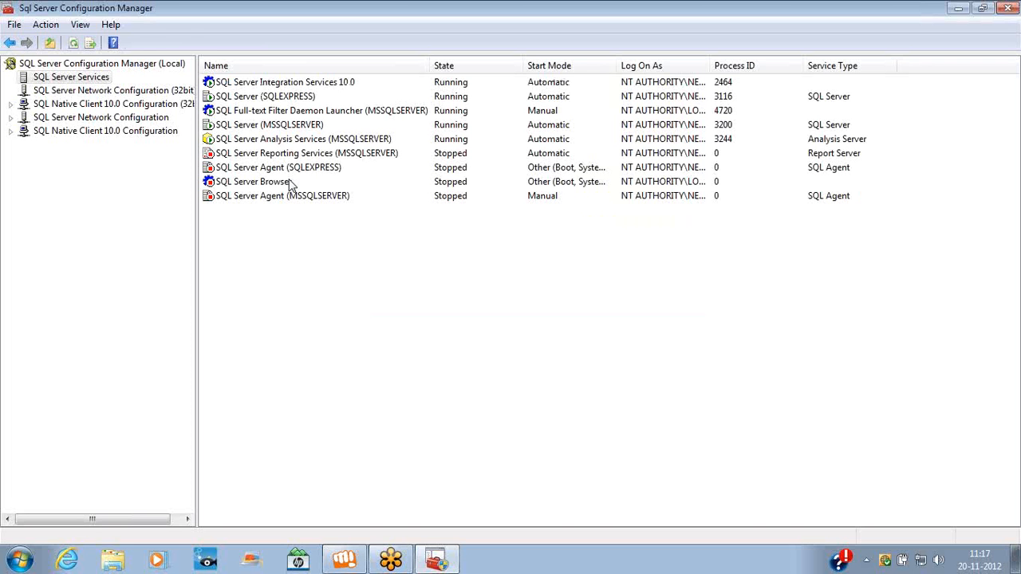
right_click(293, 154)
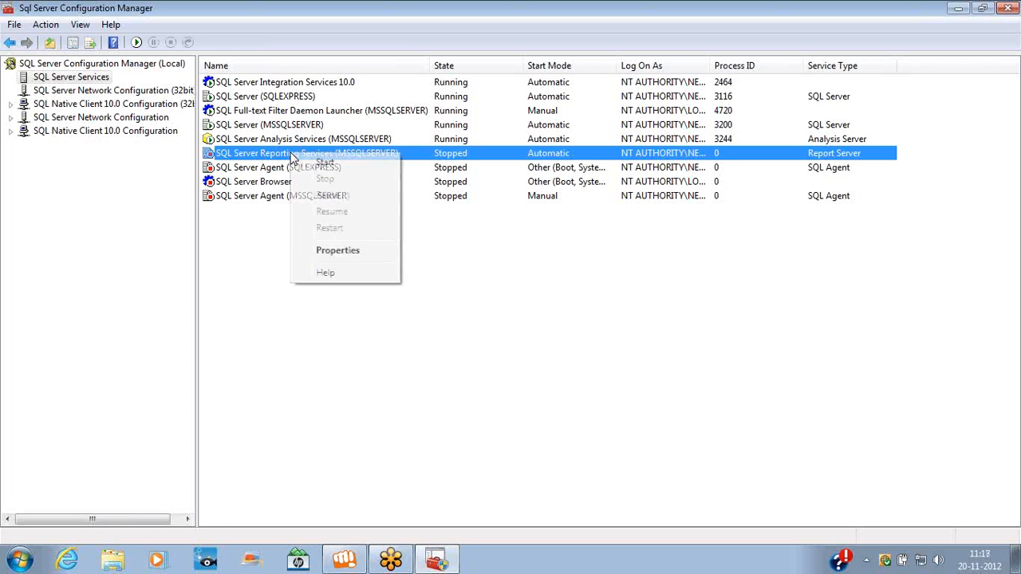
click(323, 168)
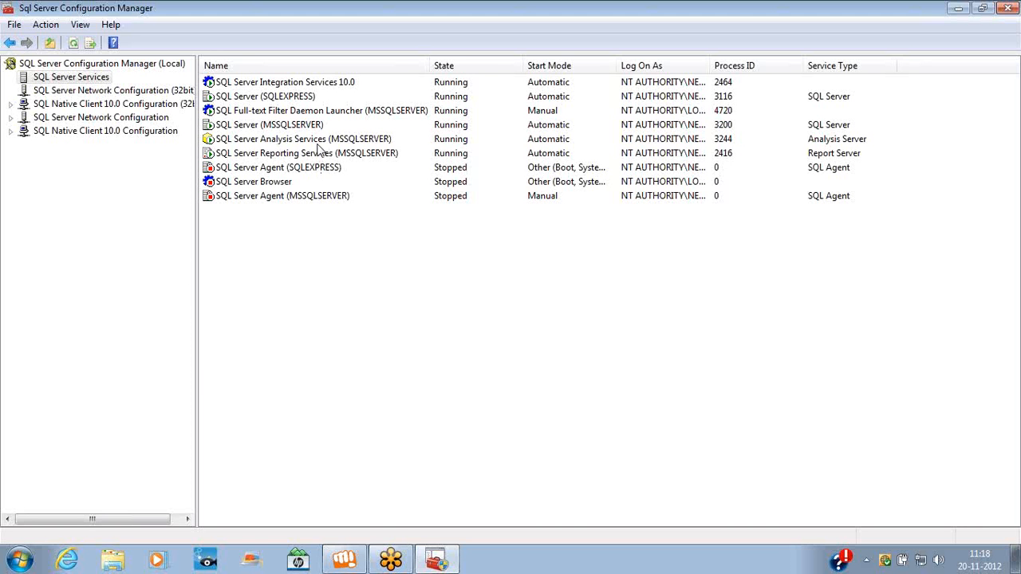
right_click(317, 144)
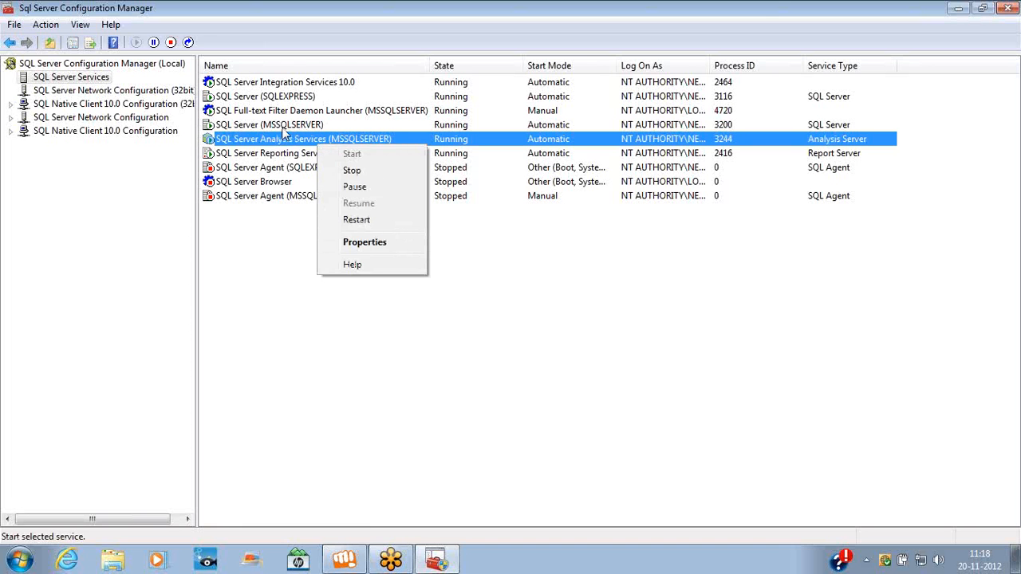
key(Escape)
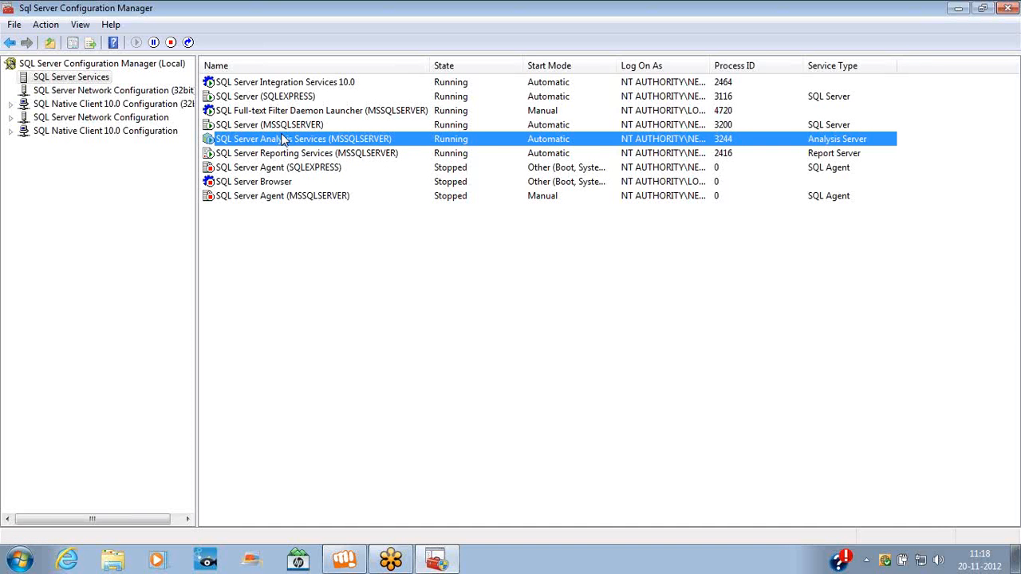
Launch SQL Server Management Studio and connect to localhost using Windows Authentication
click(20, 558)
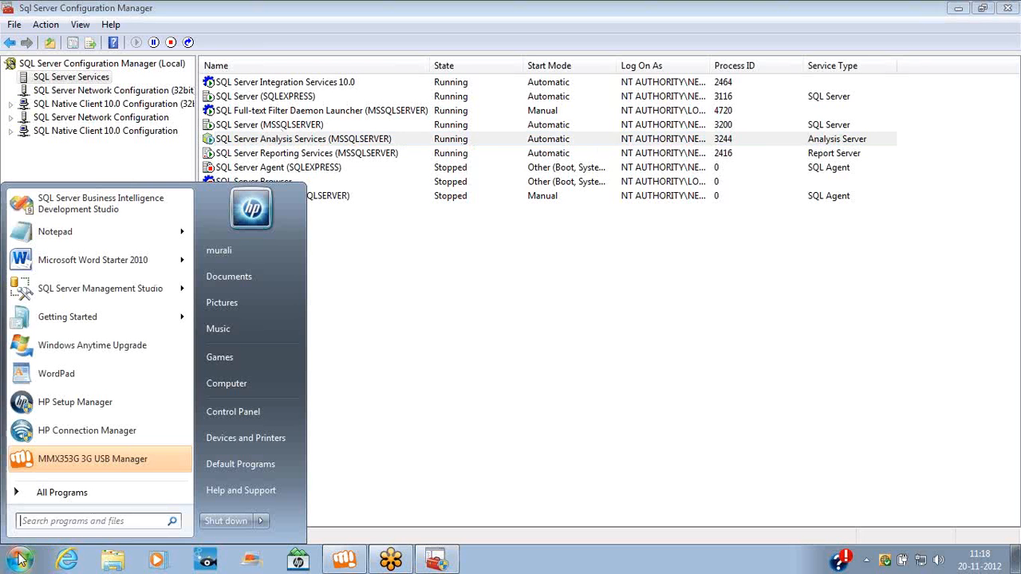
click(90, 492)
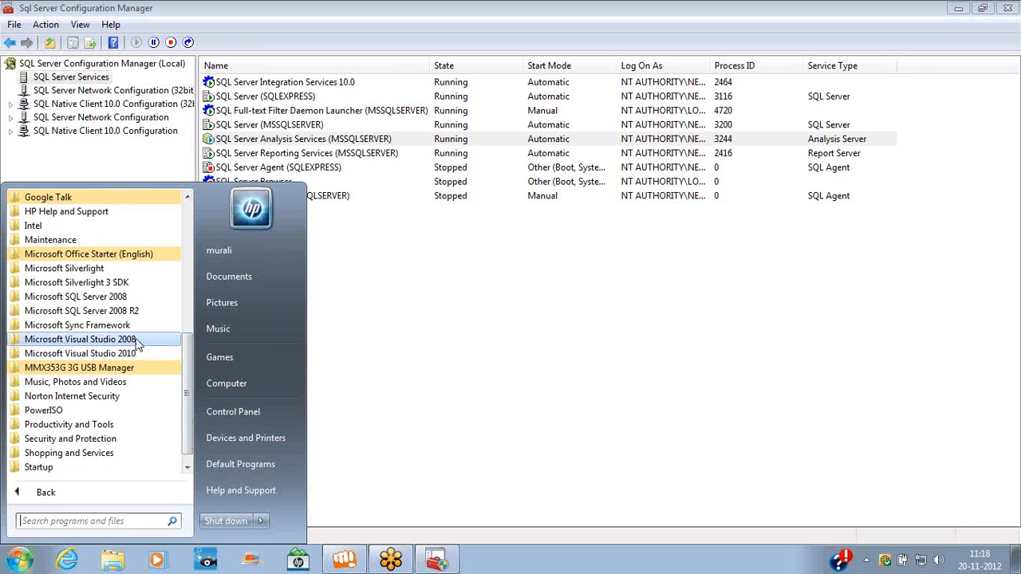
click(125, 315)
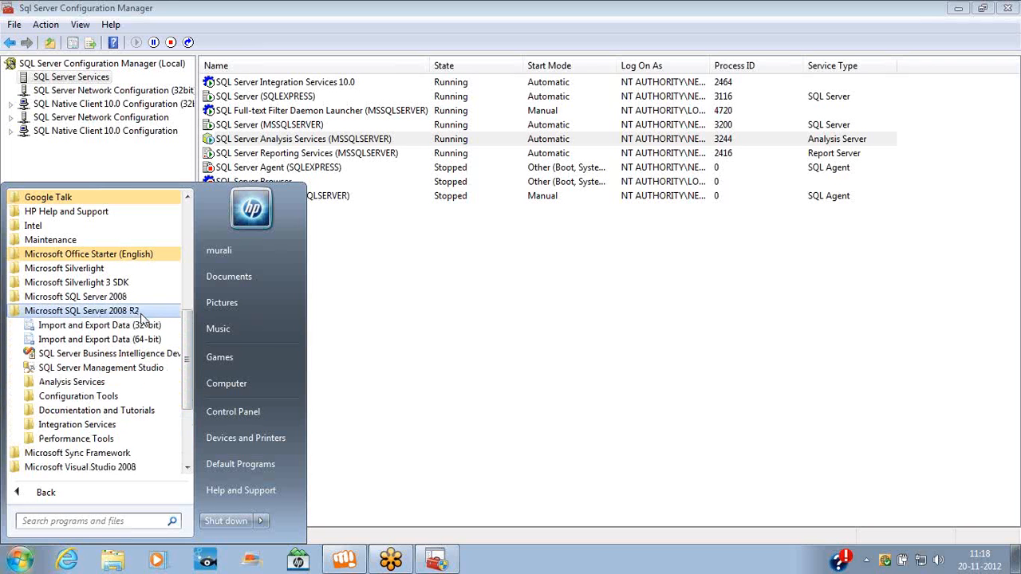
click(102, 369)
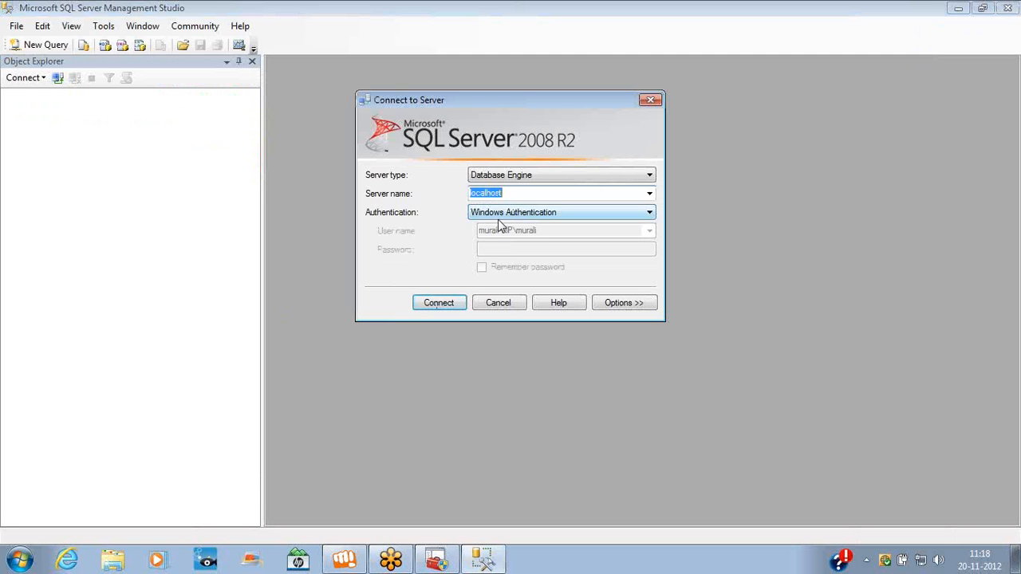
click(455, 299)
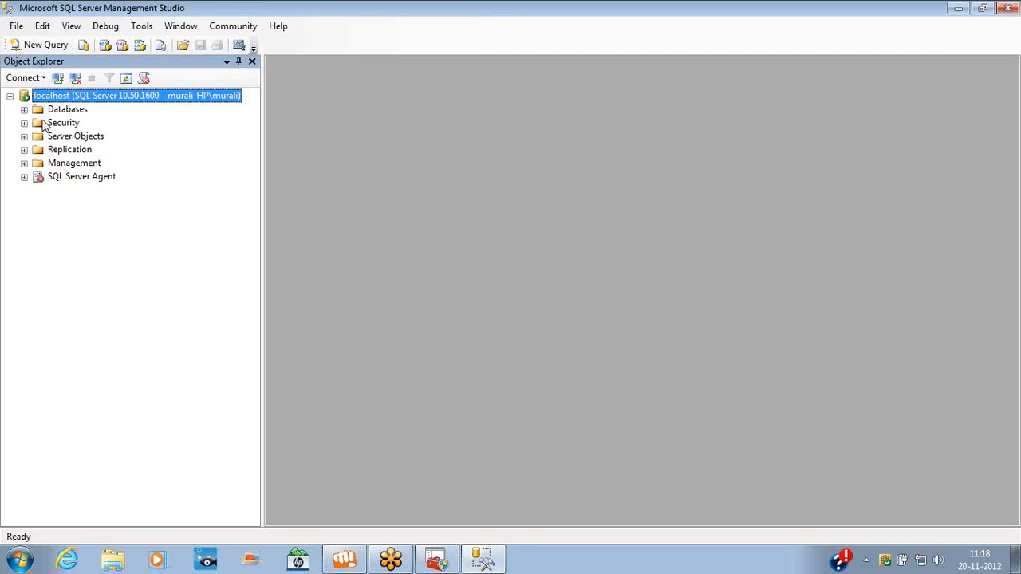
Stop the SQL Server (MSSQLSERVER) service so it shows Stopped with process ID 0
click(24, 109)
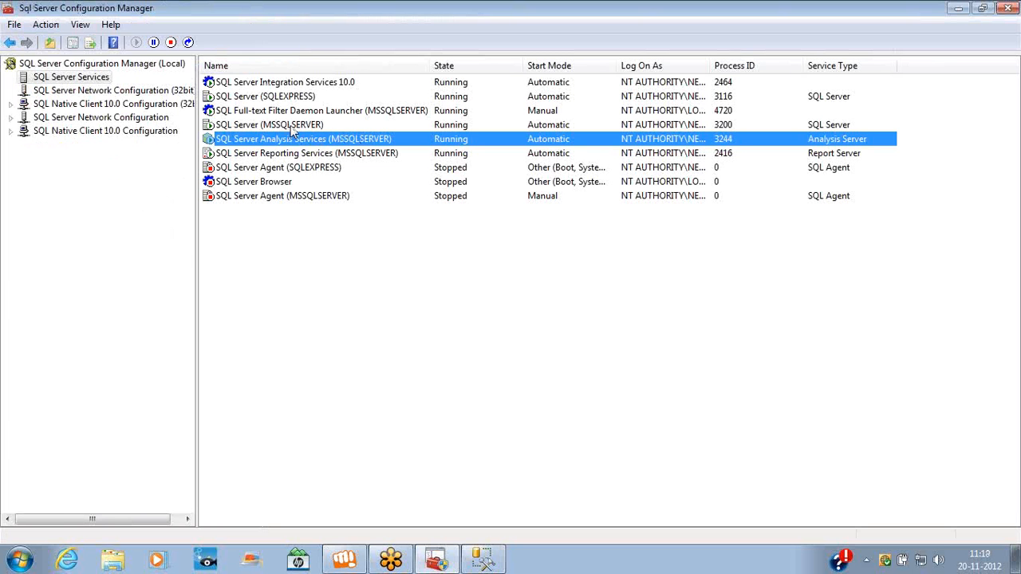
right_click(291, 127)
click(311, 153)
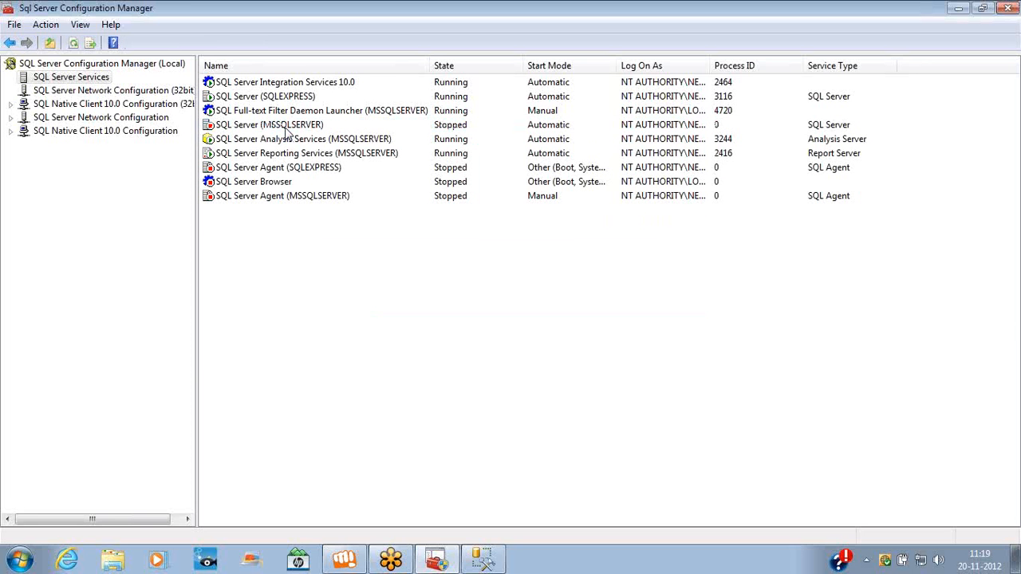
In Management Studio, attempt a new Database Engine connection to localhost with Windows Authentication
key(alt+Tab)
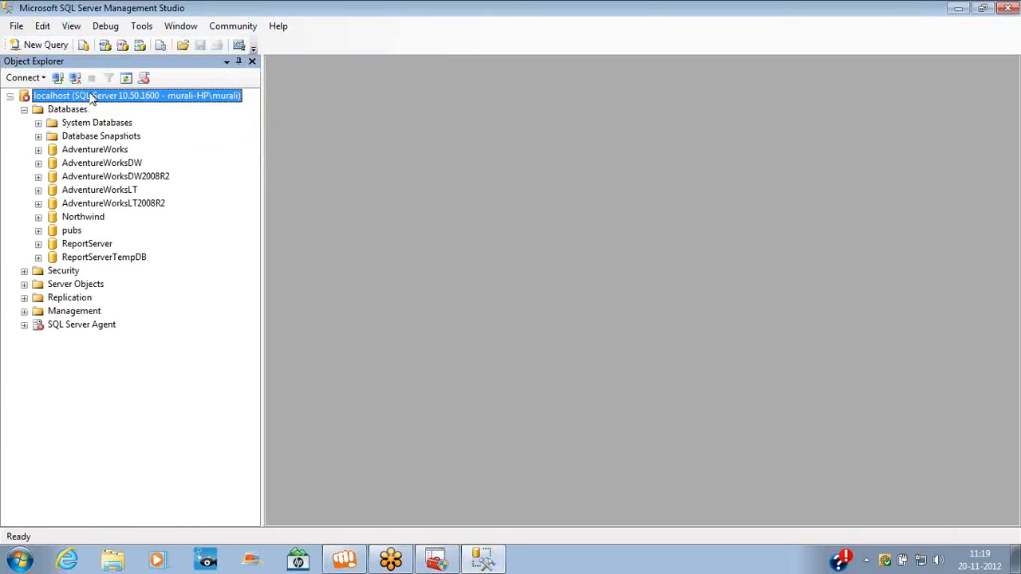
click(44, 78)
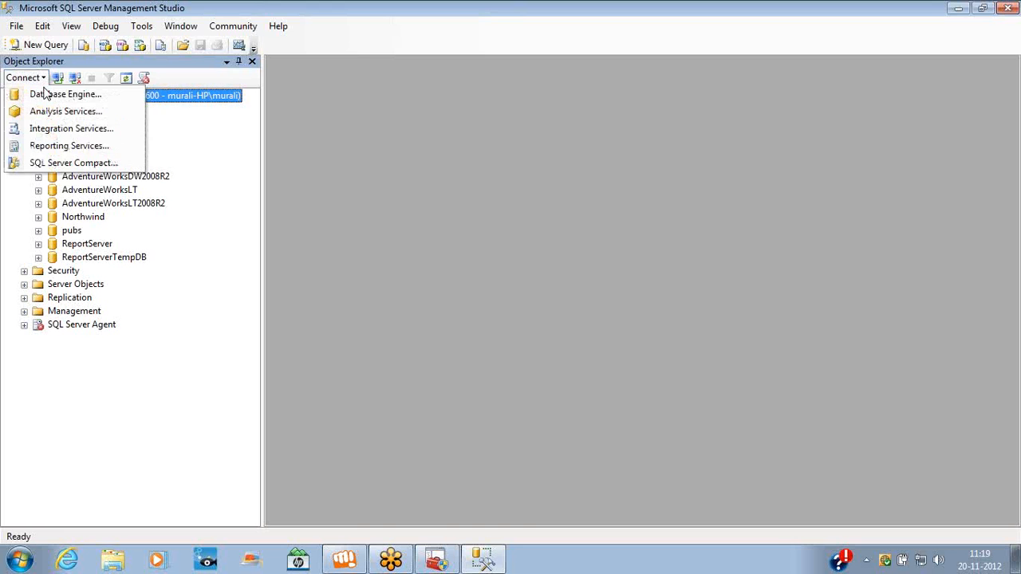
click(48, 94)
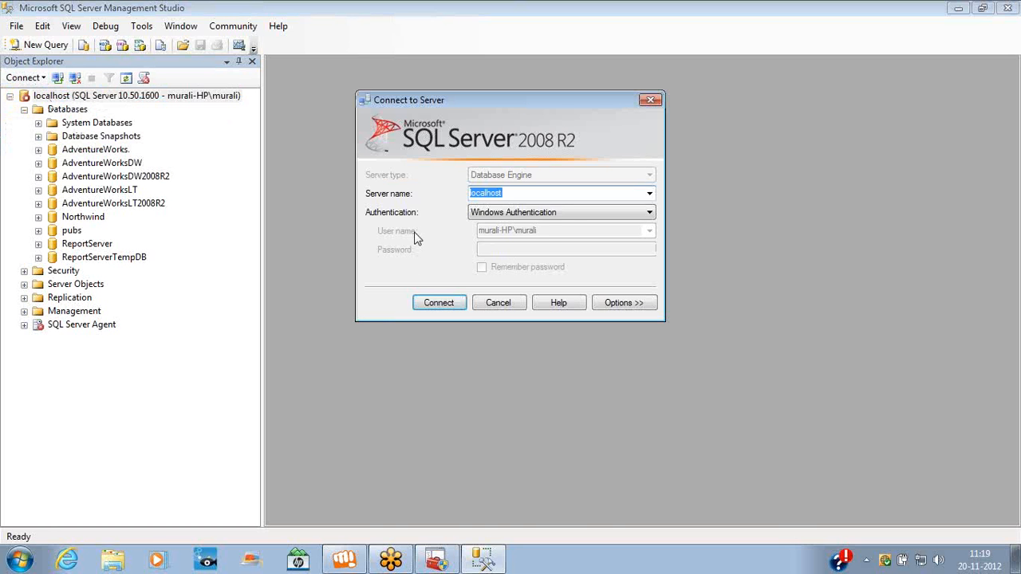
click(430, 303)
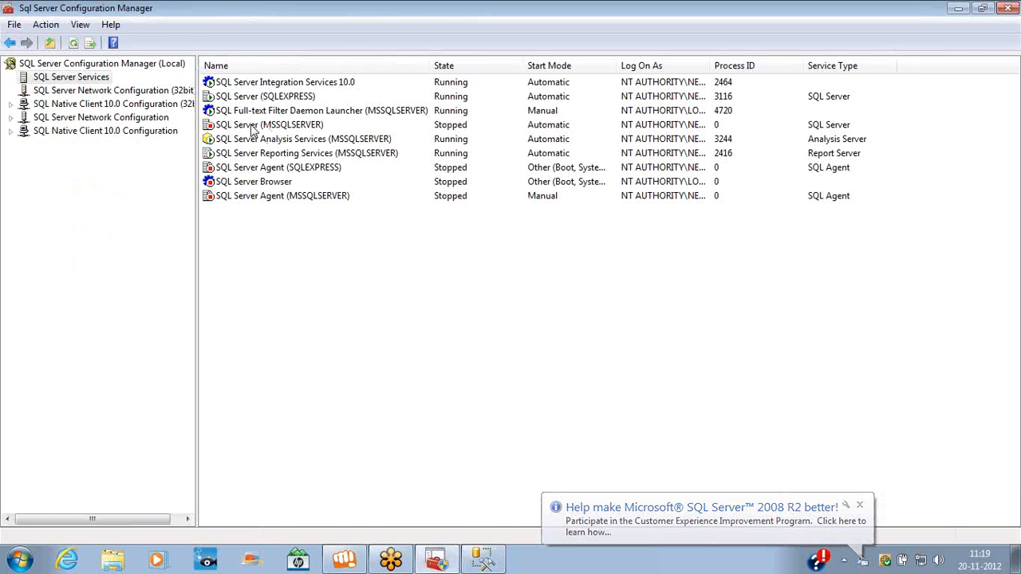
Dismiss the Management Studio connection error and return to Configuration Manager
click(253, 127)
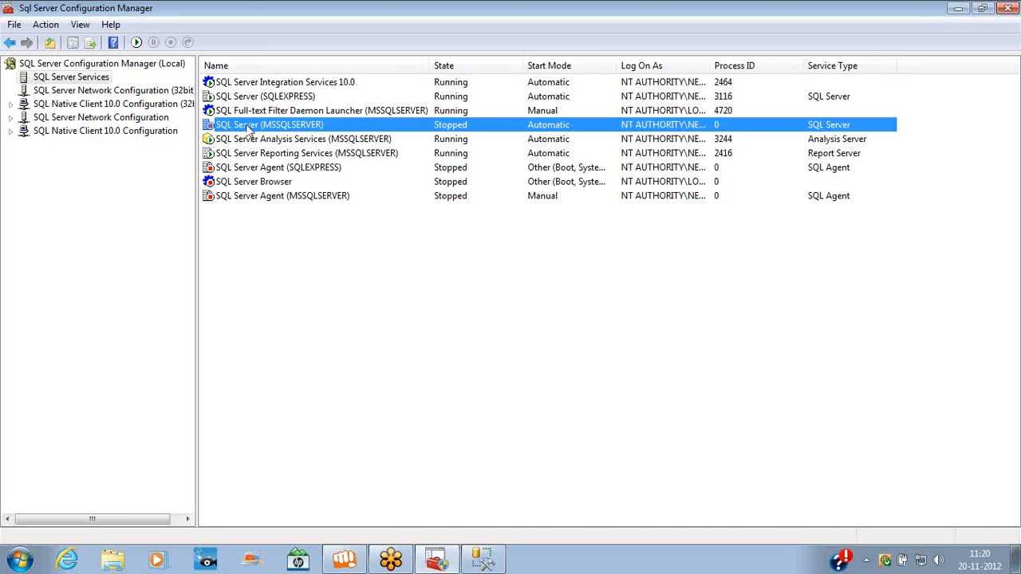
click(281, 140)
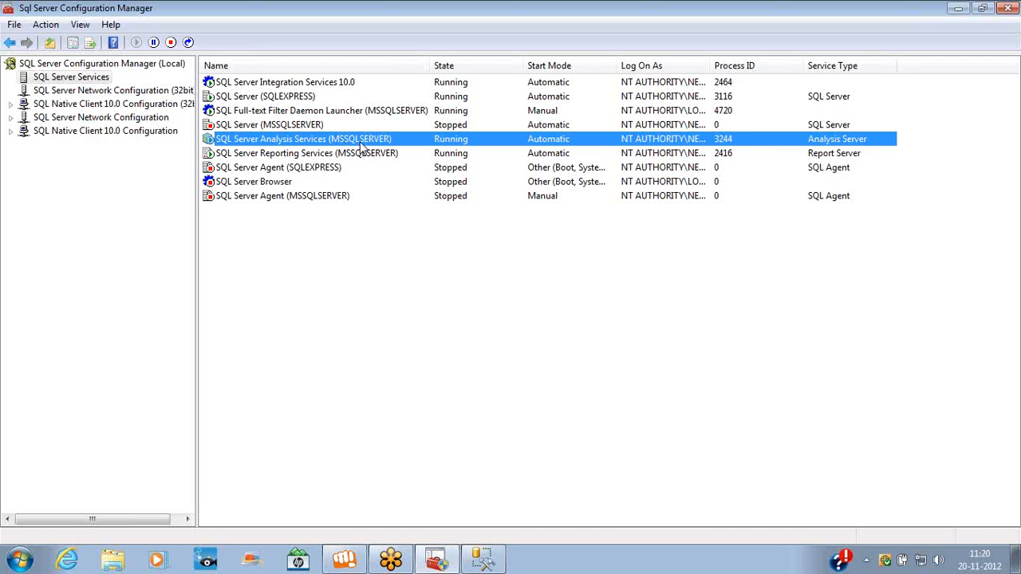
key(alt+Tab)
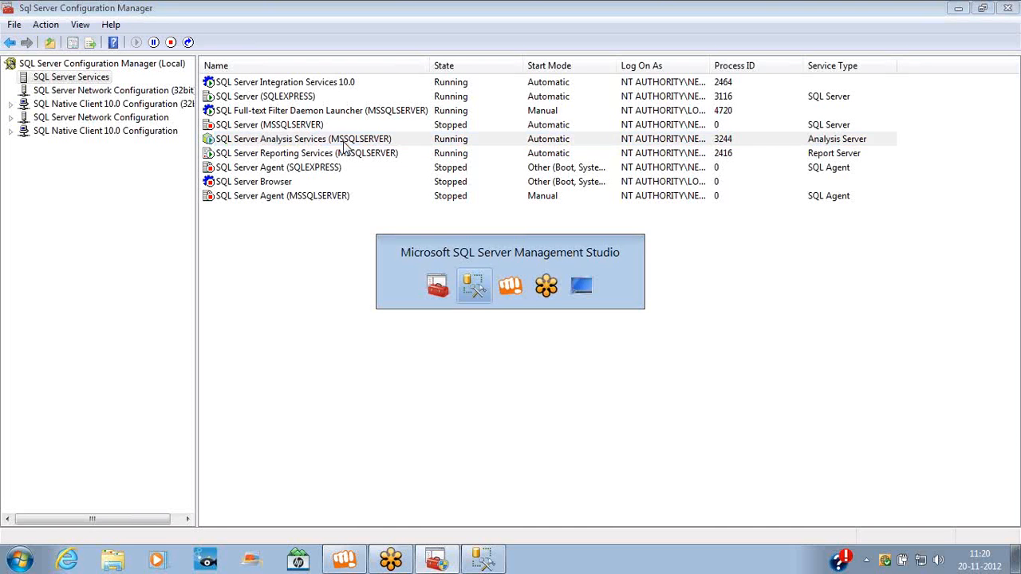
click(696, 260)
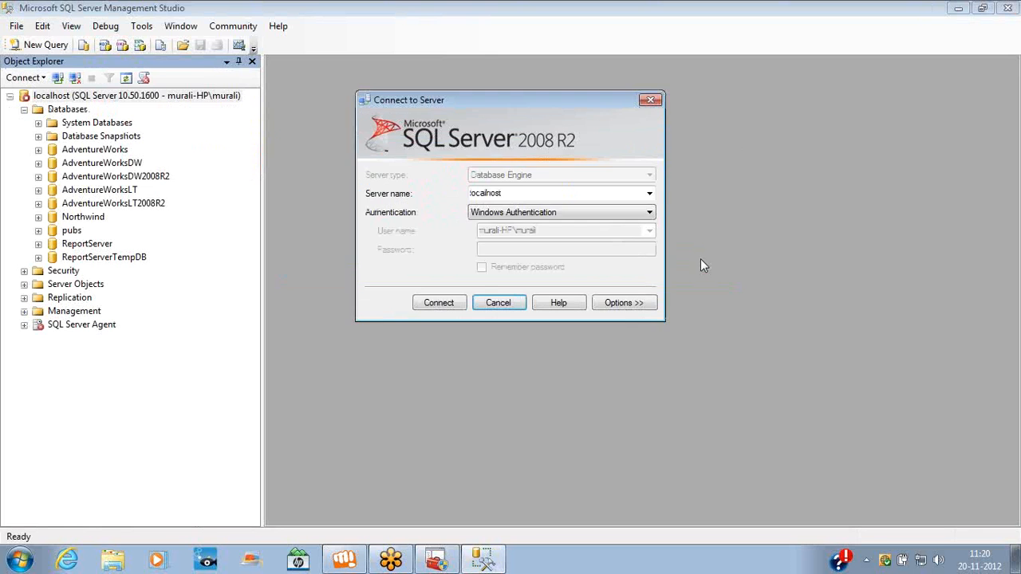
key(alt+Tab)
Start the SQL Server (MSSQLSERVER) service again
click(249, 128)
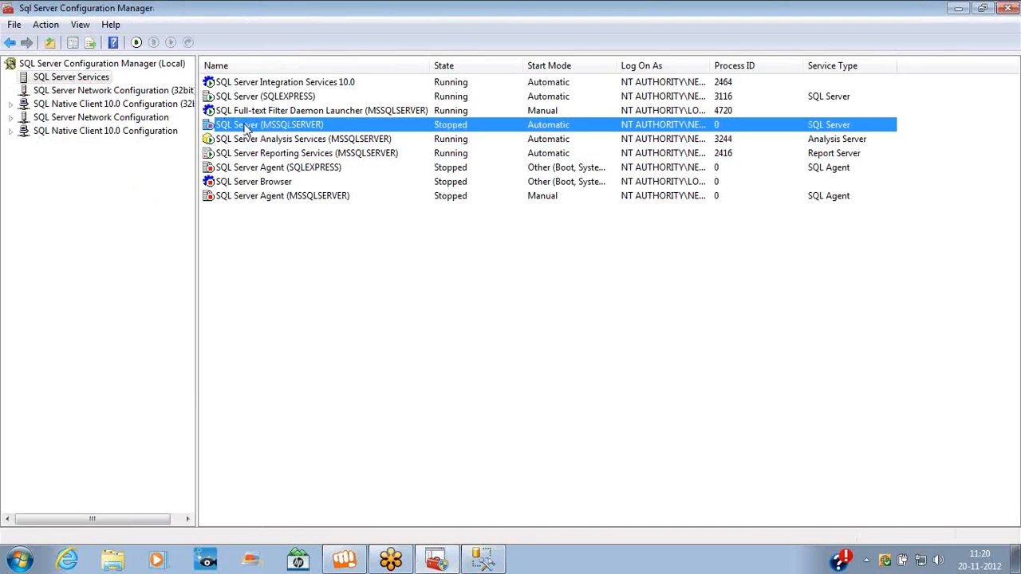
right_click(250, 127)
click(272, 136)
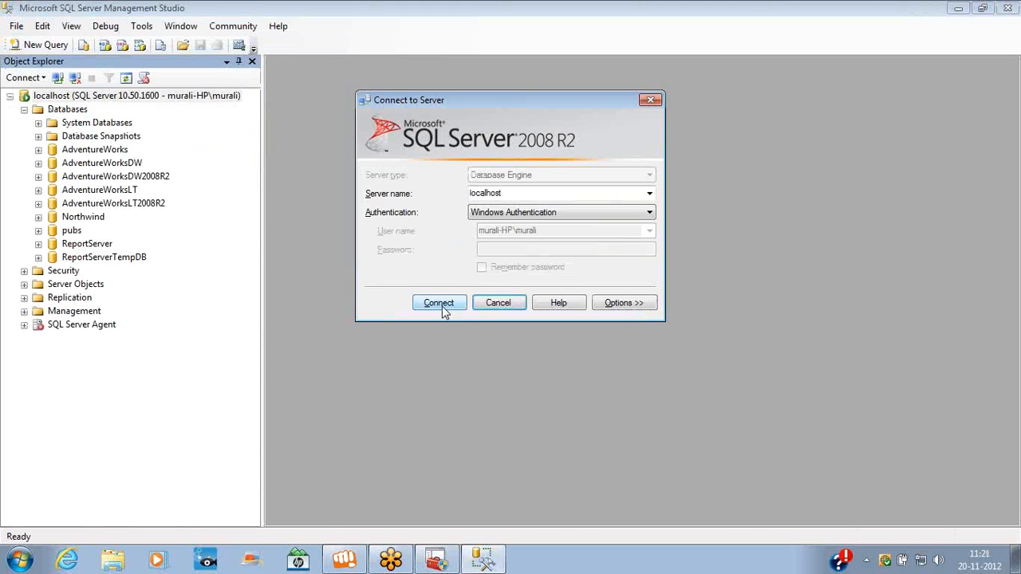
Connect to localhost, then disconnect the server in Object Explorer
click(444, 311)
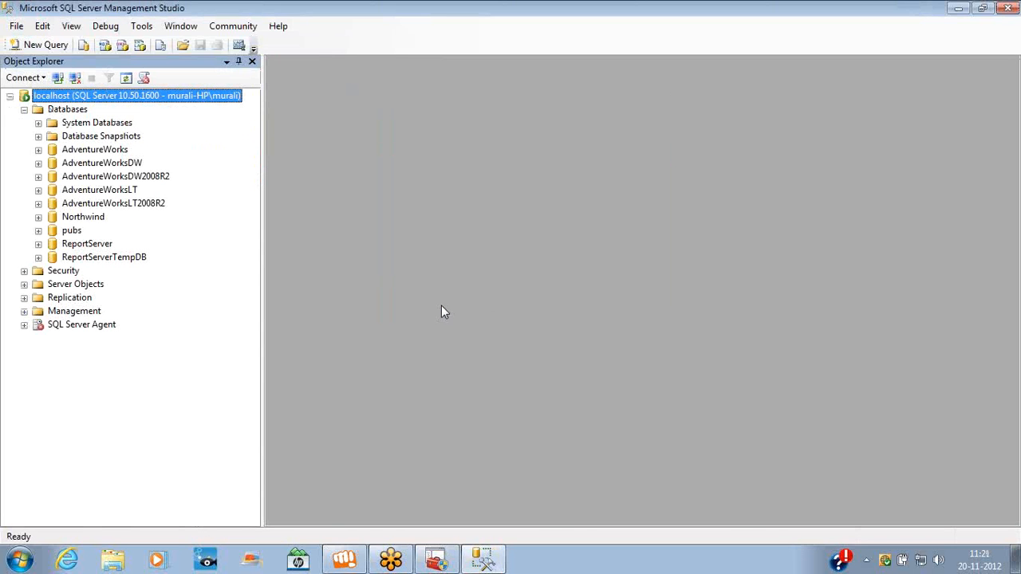
right_click(147, 96)
click(180, 116)
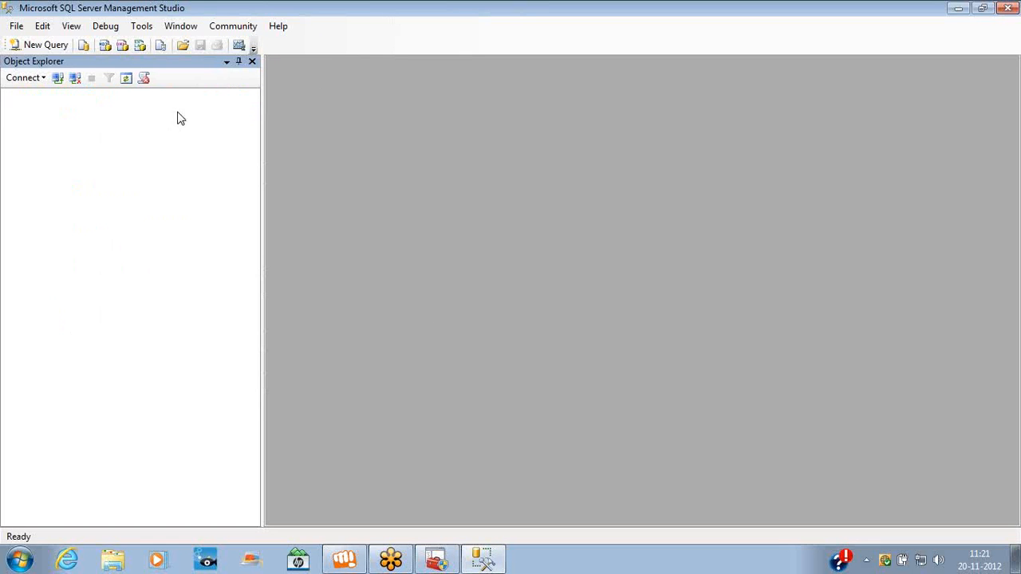
Try a new Database Engine connection to server name localhost\MSSQLSERVER
click(43, 79)
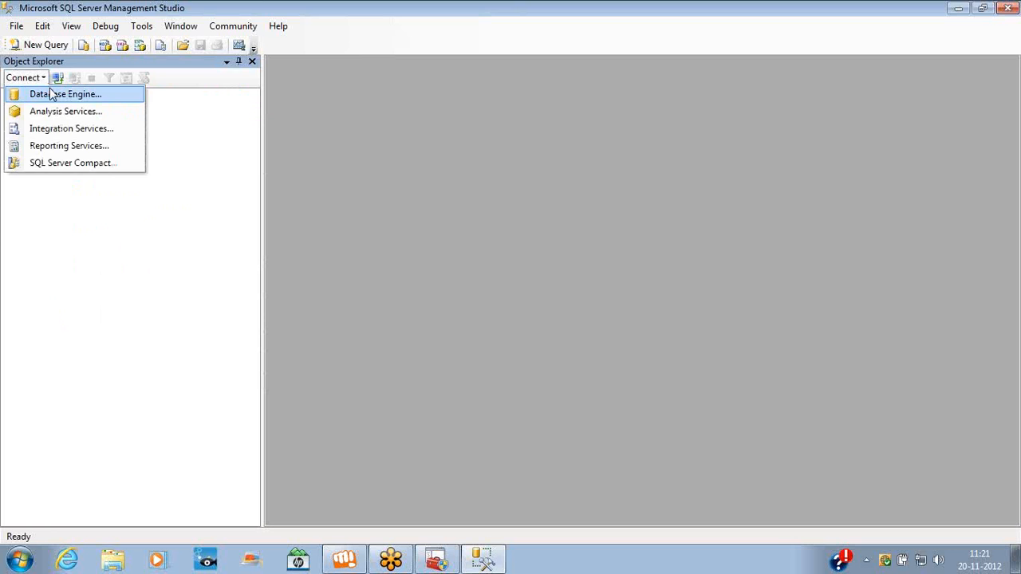
click(55, 95)
click(526, 191)
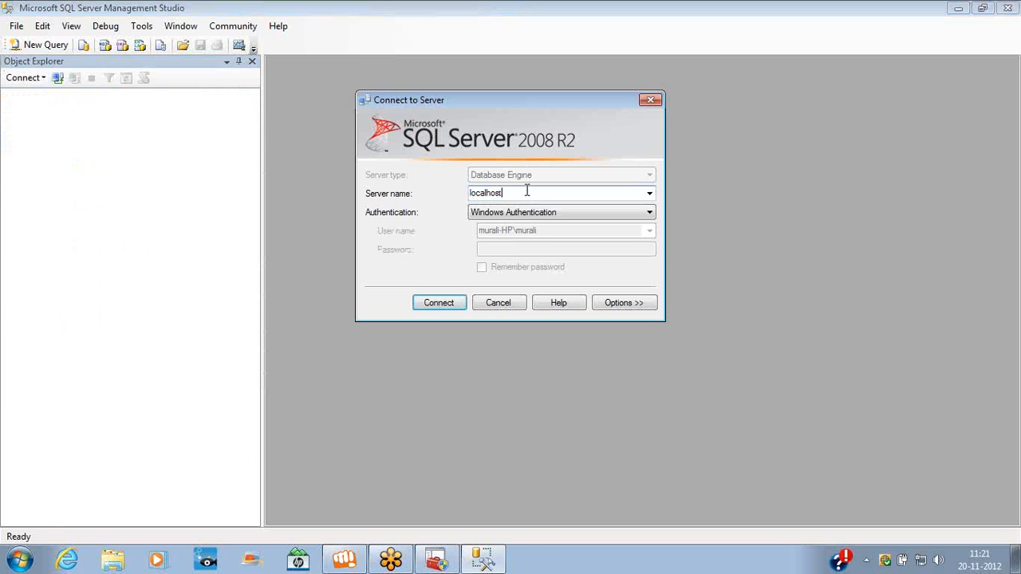
text(\MSSQLSERVER)
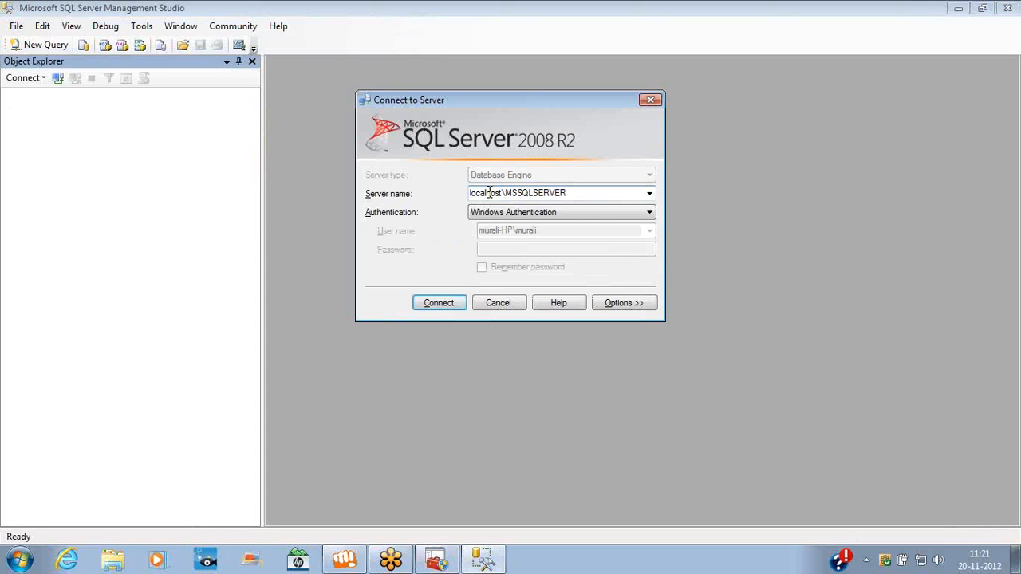
double_click(489, 192)
double_click(519, 192)
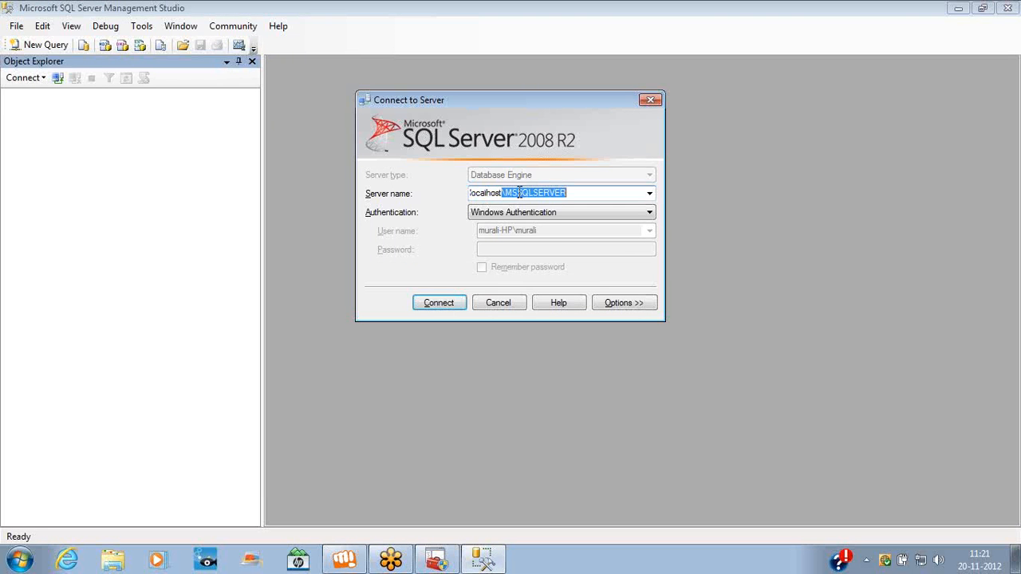
click(449, 303)
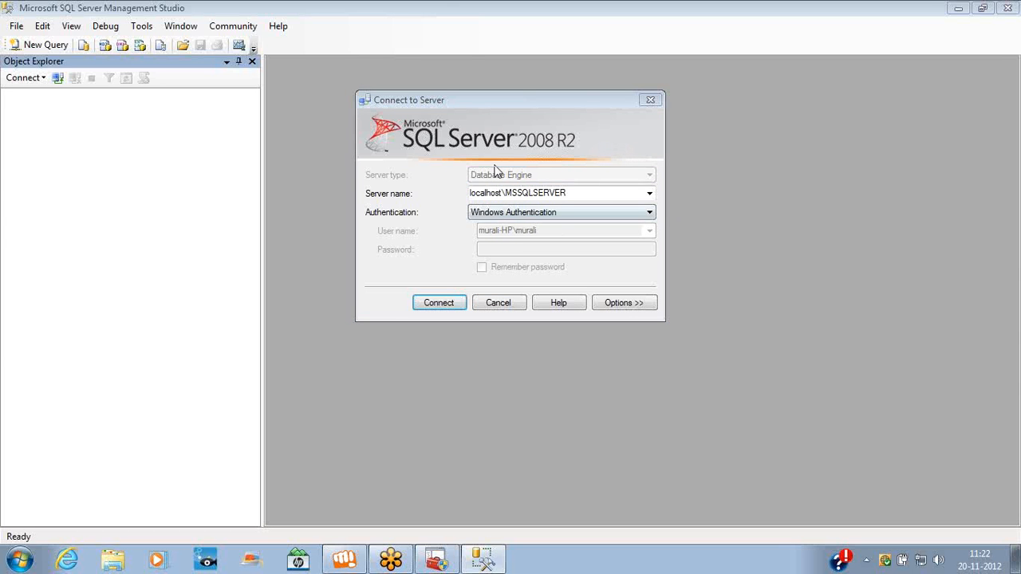
Remove the \MSSQLSERVER suffix and connect to plain localhost
click(488, 193)
double_click(488, 193)
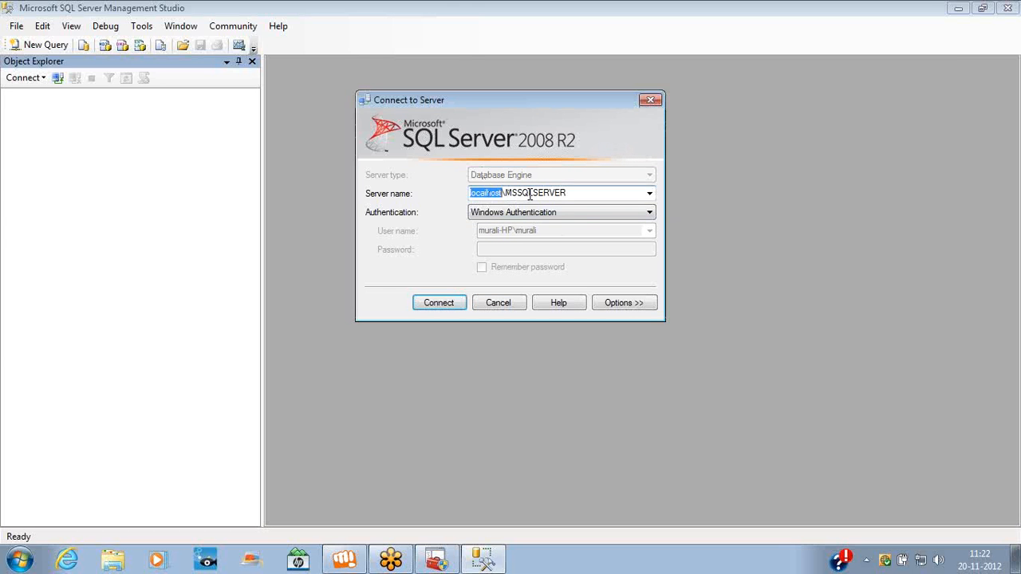
double_click(531, 194)
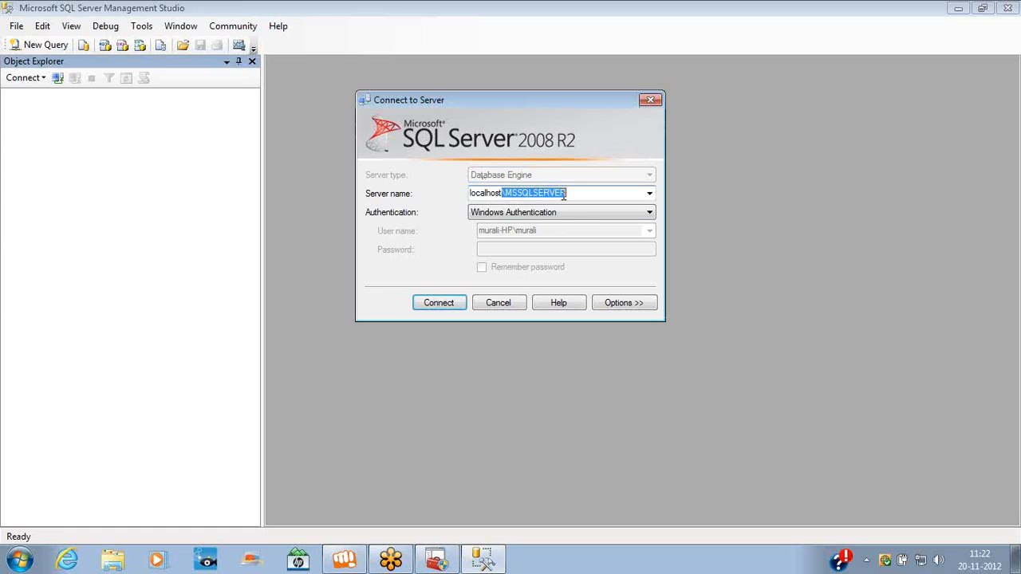
key(BackSpace)
key(Return)
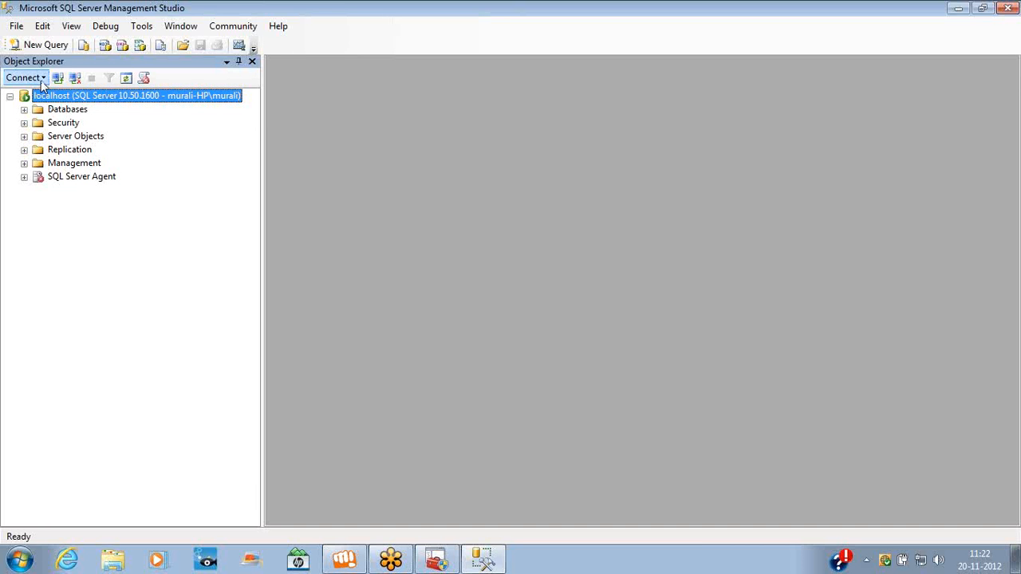
Begin a Database Engine connection to a remote computer's sqldev instance, then cancel it
click(43, 77)
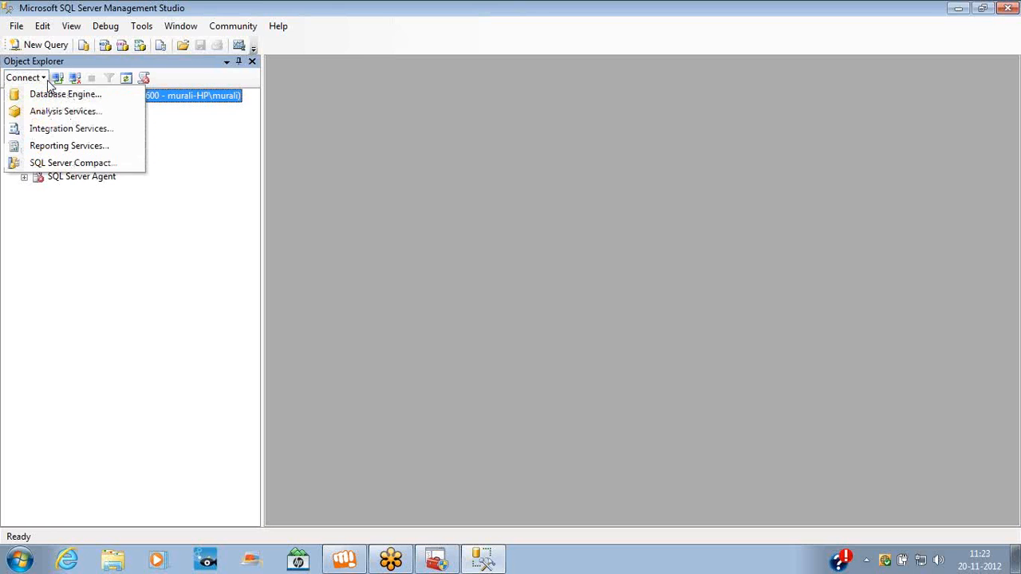
click(50, 99)
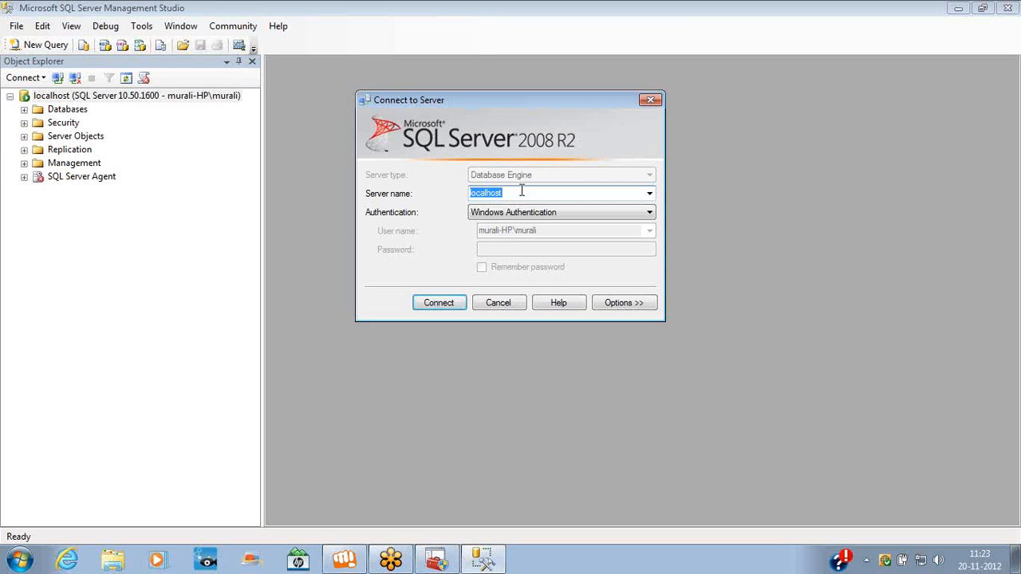
text(roopesh-pc\sqldev)
click(493, 304)
key(alt+Tab)
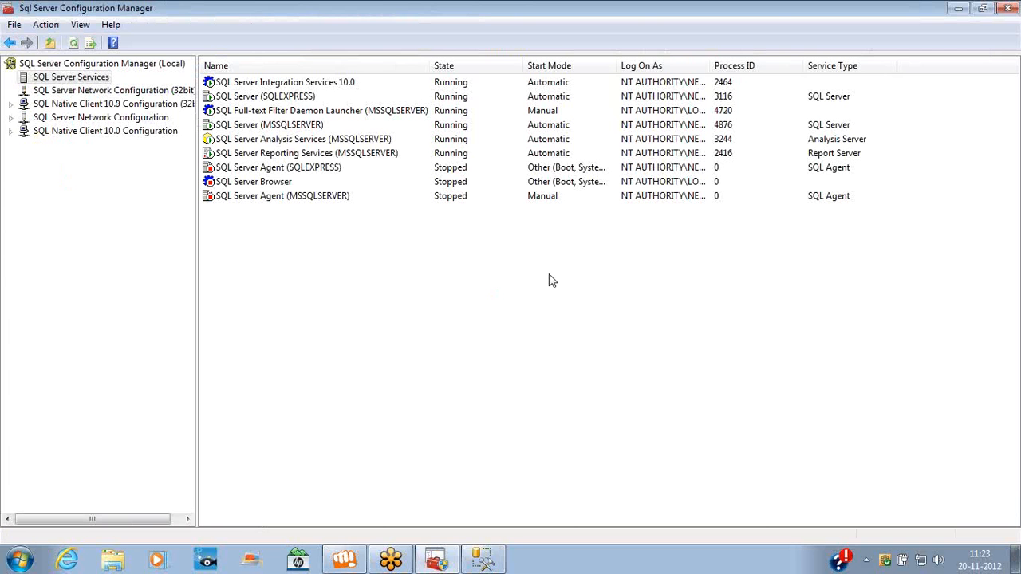
right_click(269, 126)
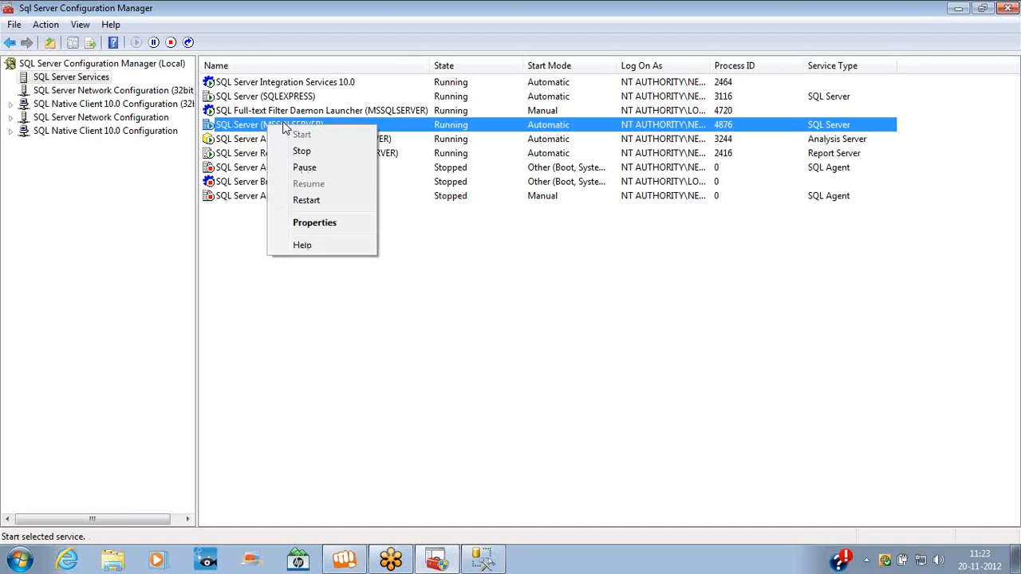
right_click(269, 85)
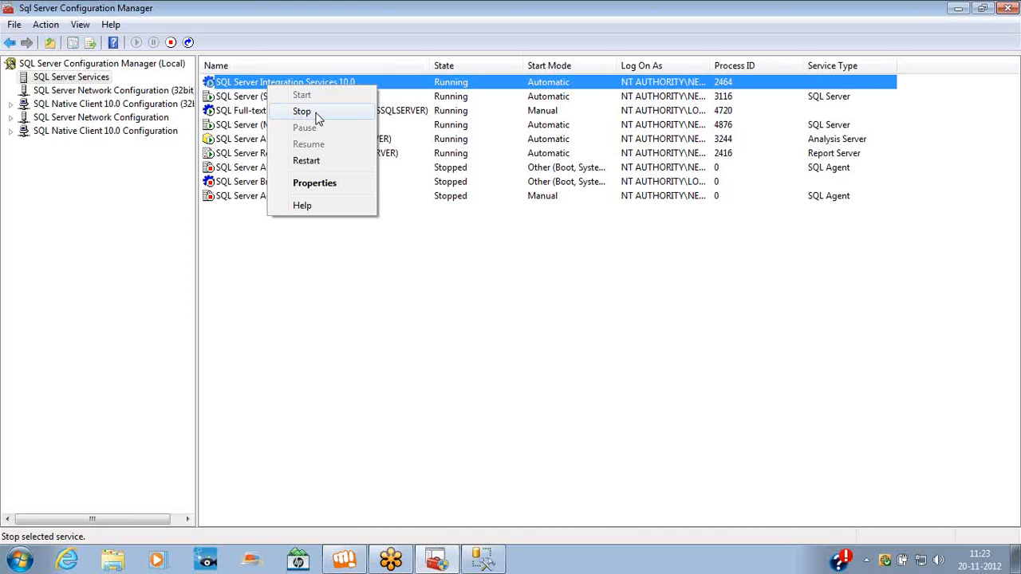
right_click(256, 171)
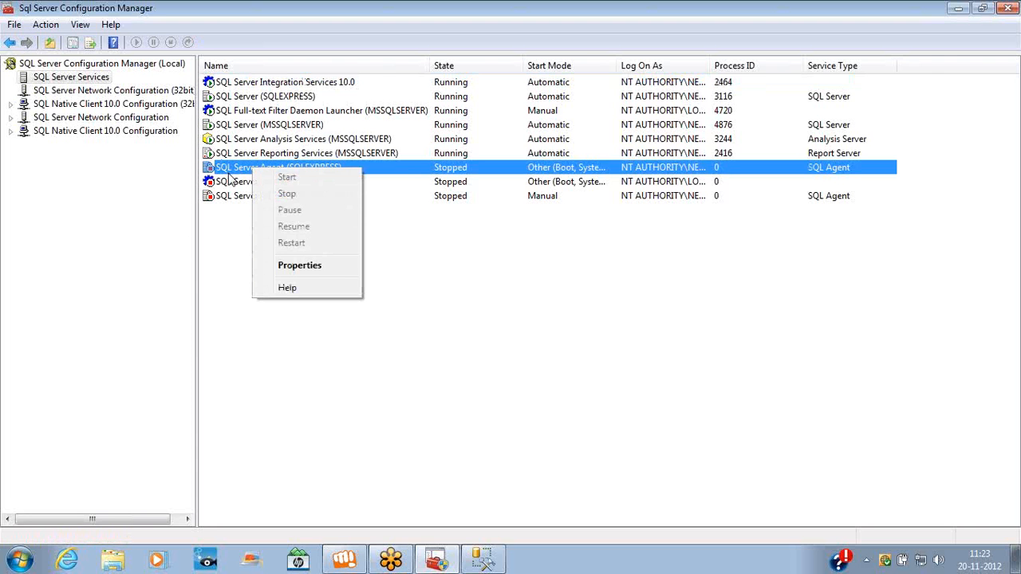
right_click(478, 198)
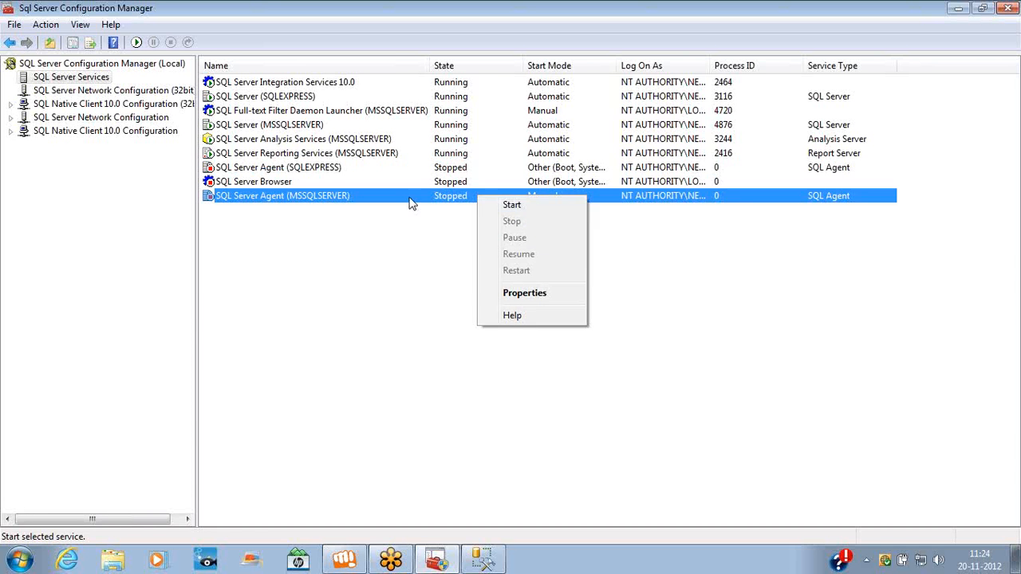
right_click(277, 127)
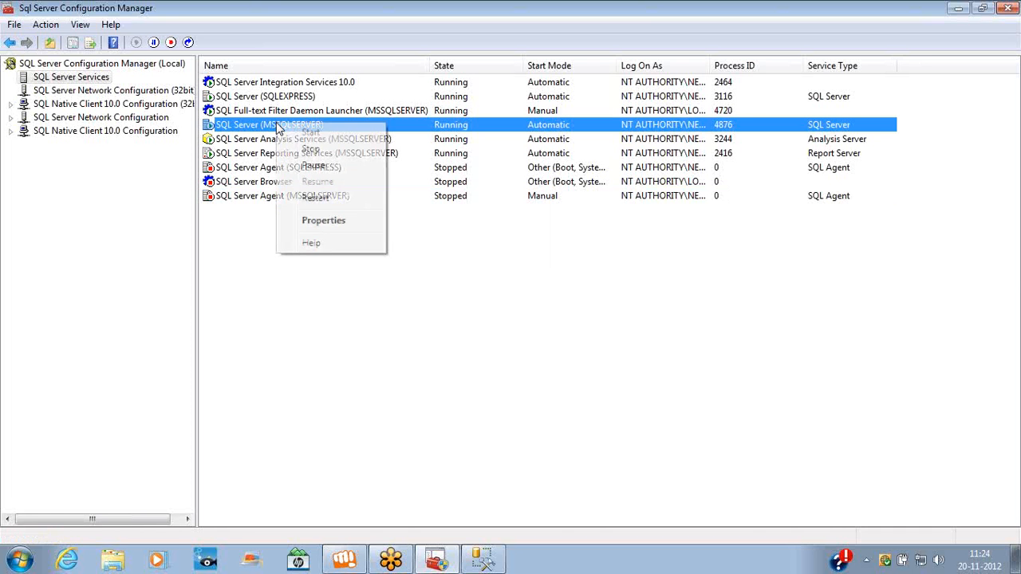
Open the MSSQLSERVER properties' Service page and leave the start mode at Automatic
click(317, 221)
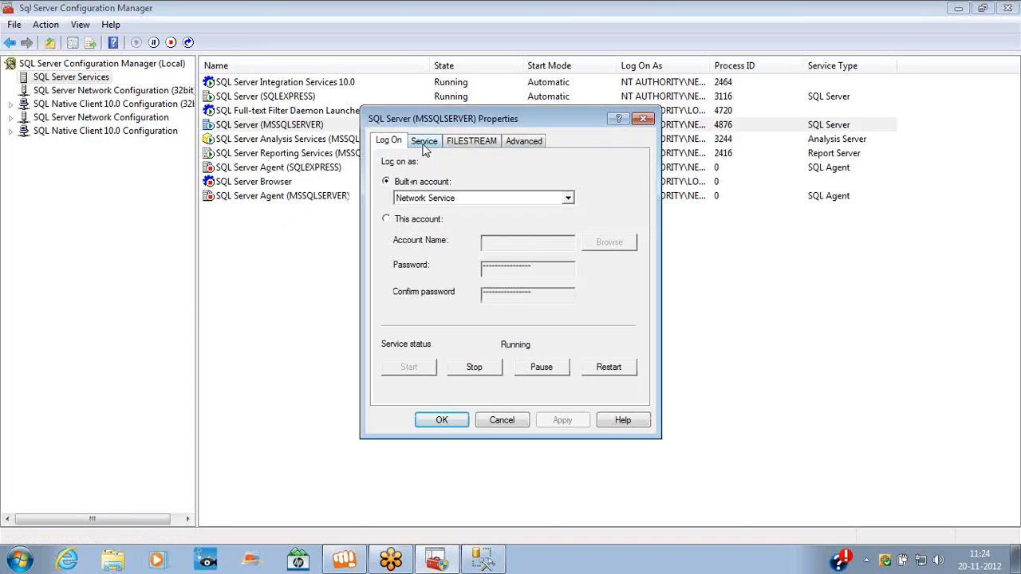
click(424, 143)
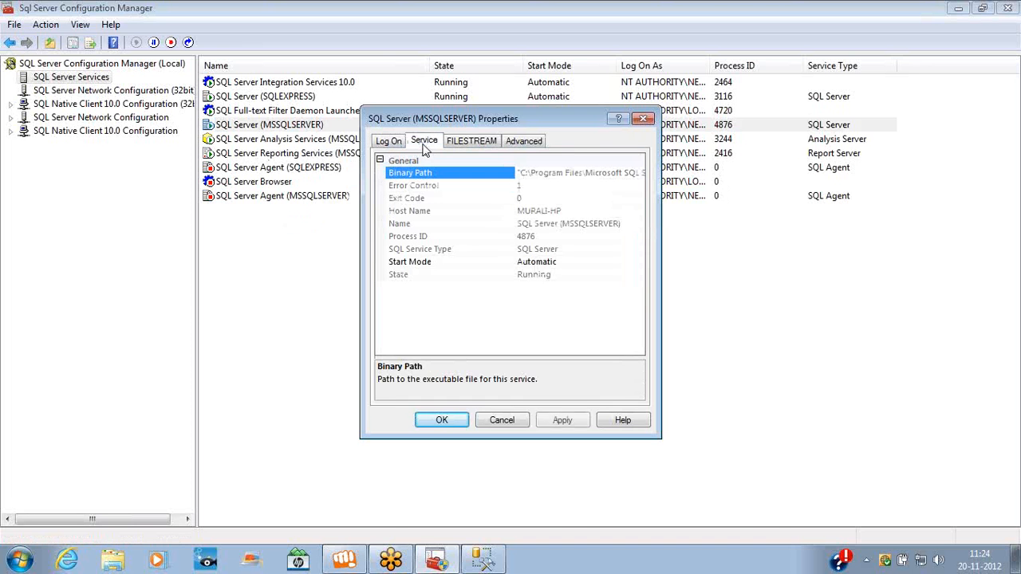
click(602, 263)
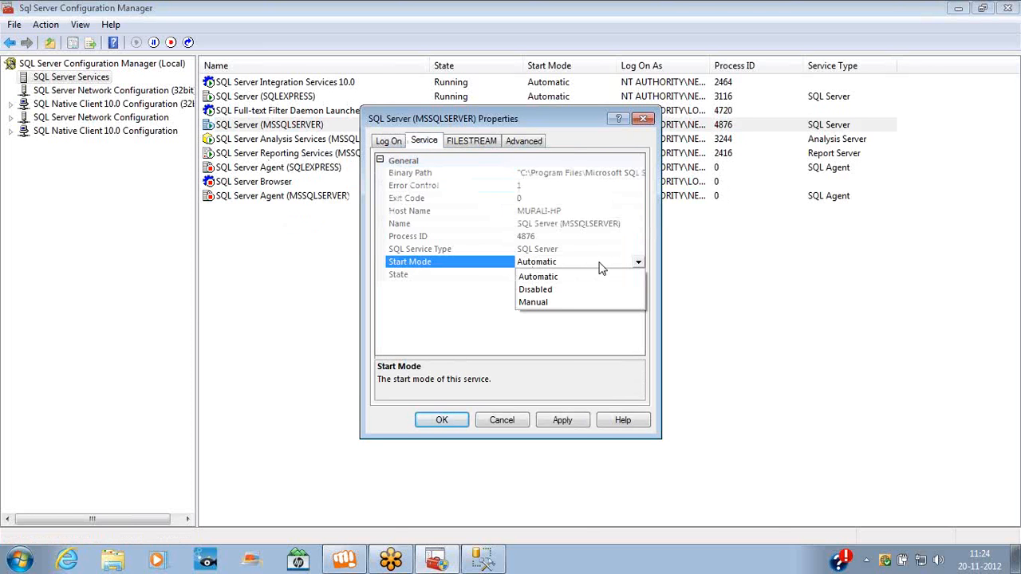
click(576, 121)
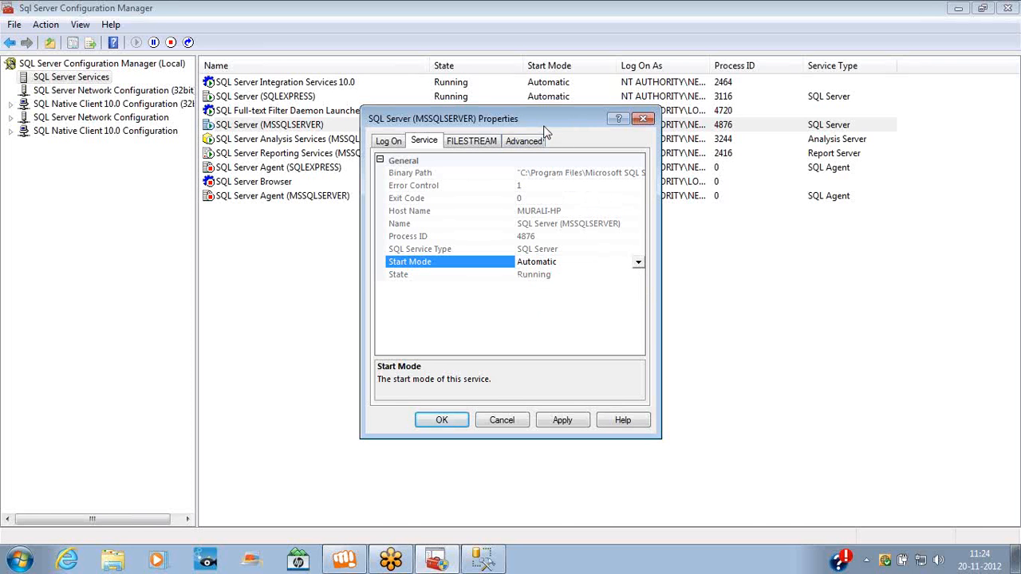
drag(543, 118, 379, 234)
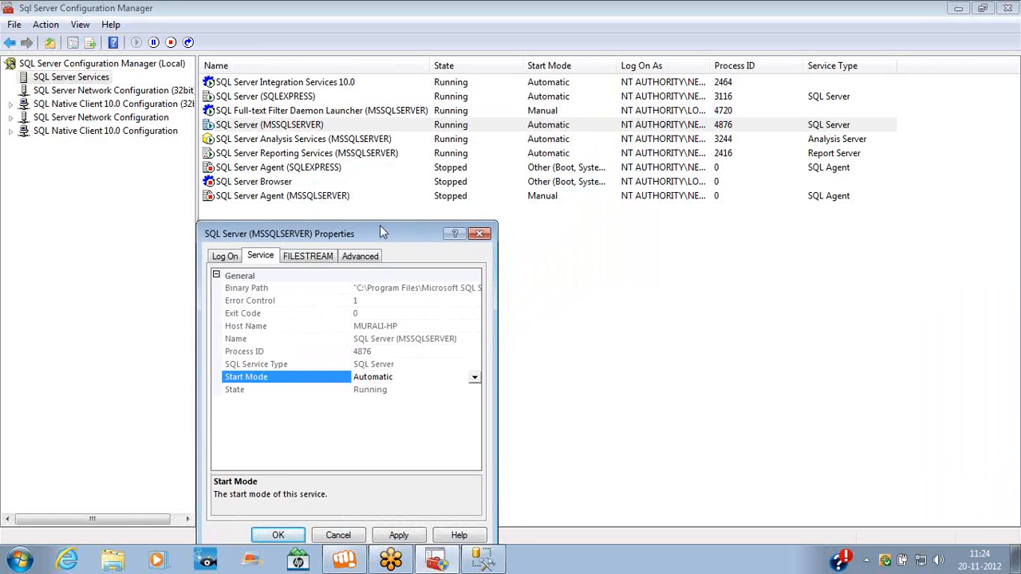
click(547, 85)
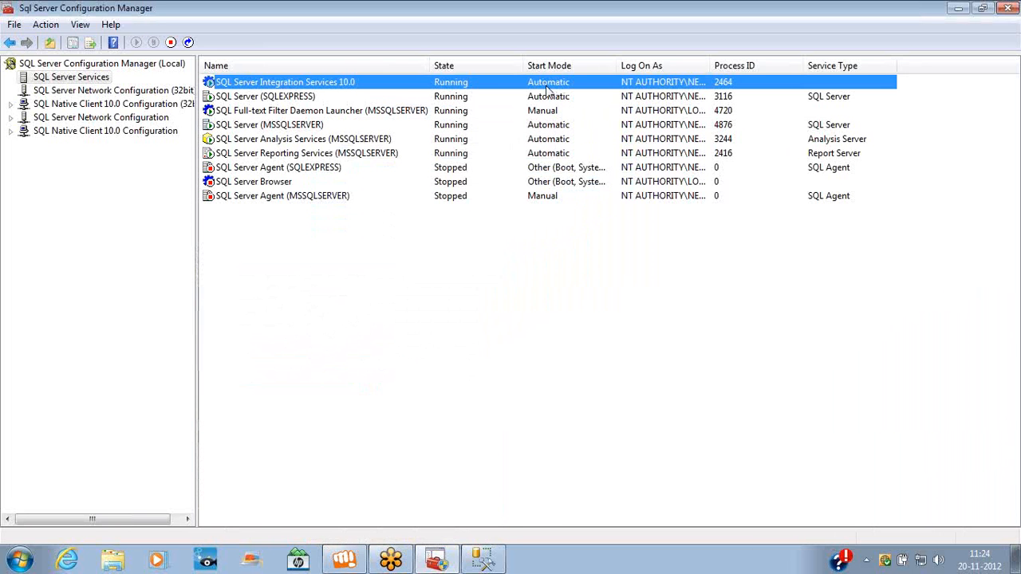
Recheck the start mode, close the properties unchanged, and select Integration Services 10.0
key(alt+Tab)
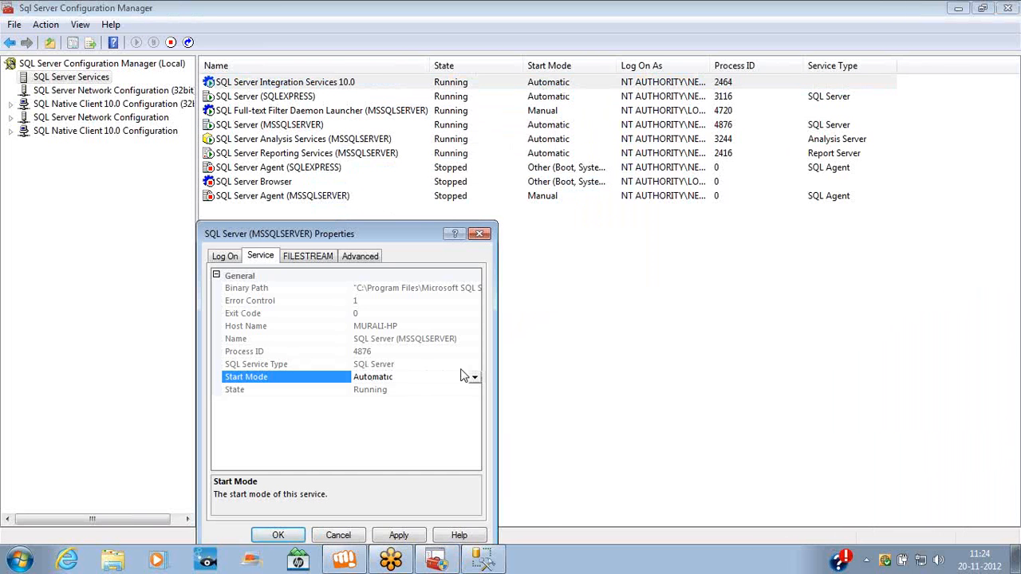
click(472, 376)
click(473, 377)
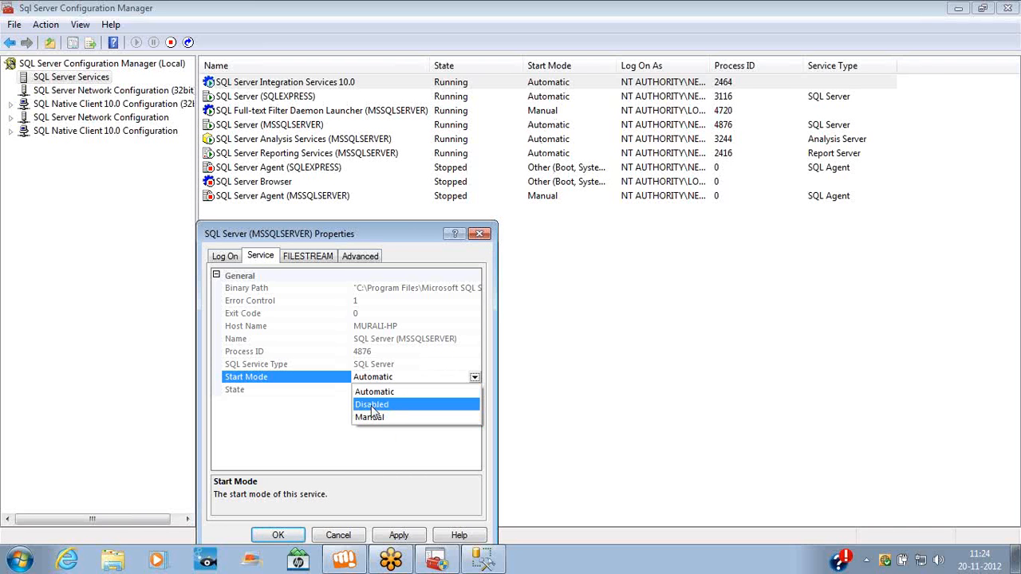
click(550, 174)
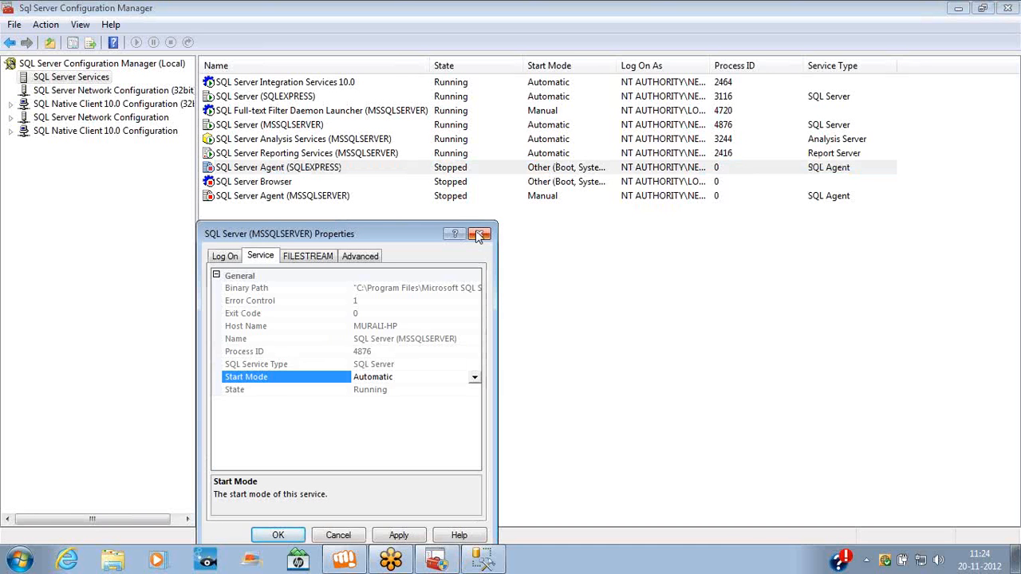
click(478, 234)
click(534, 84)
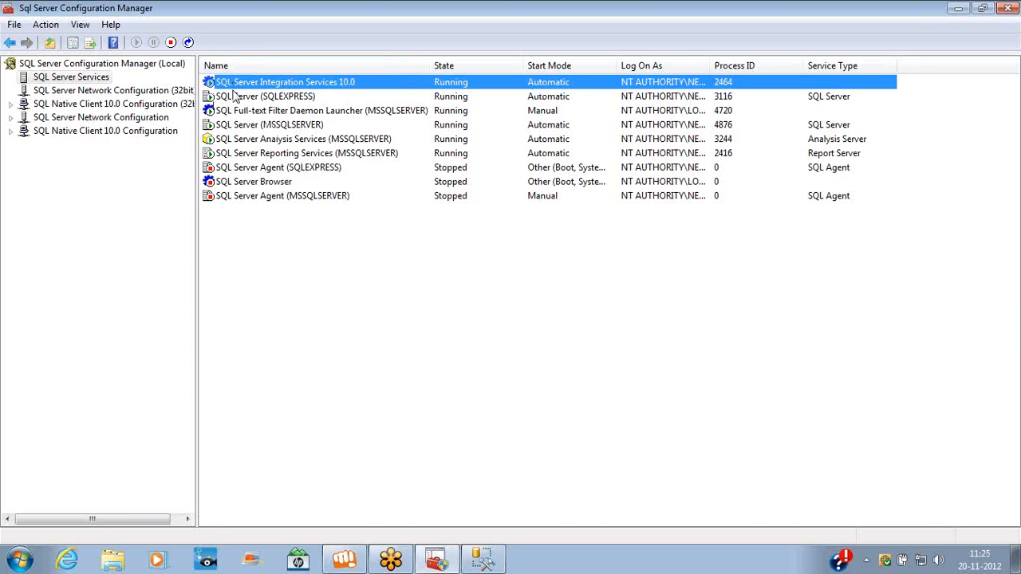
click(237, 97)
click(237, 125)
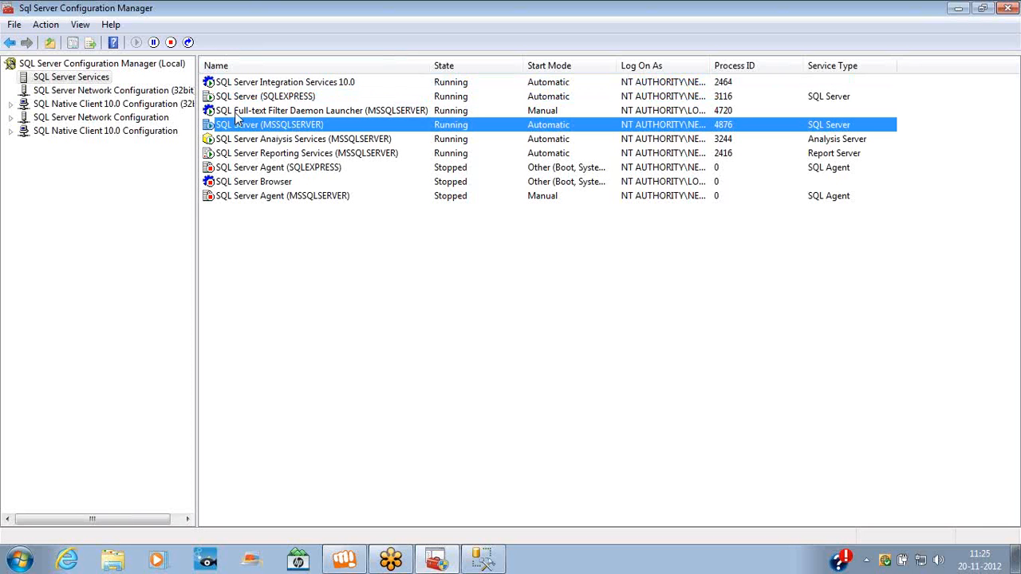
click(239, 112)
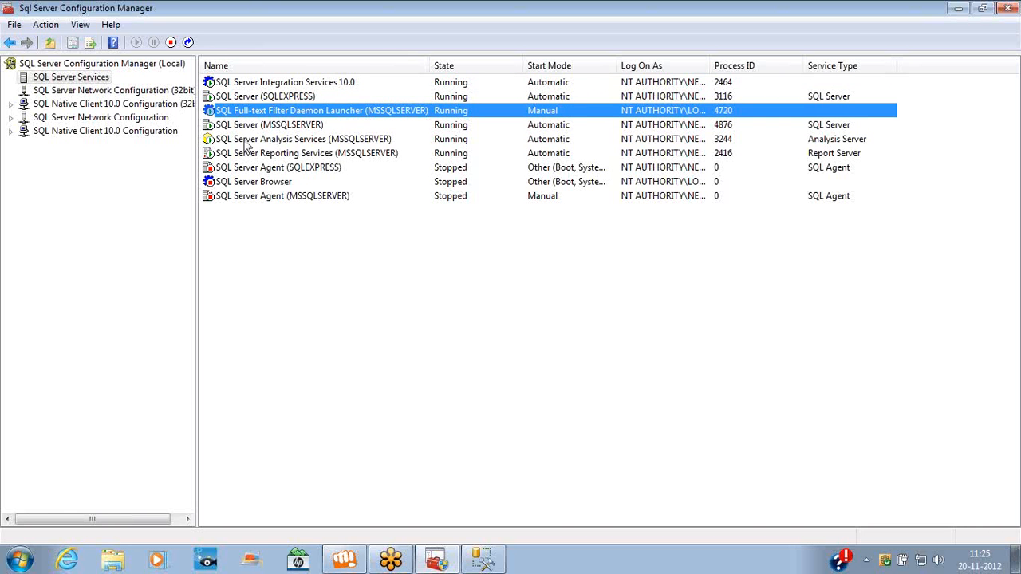
click(243, 140)
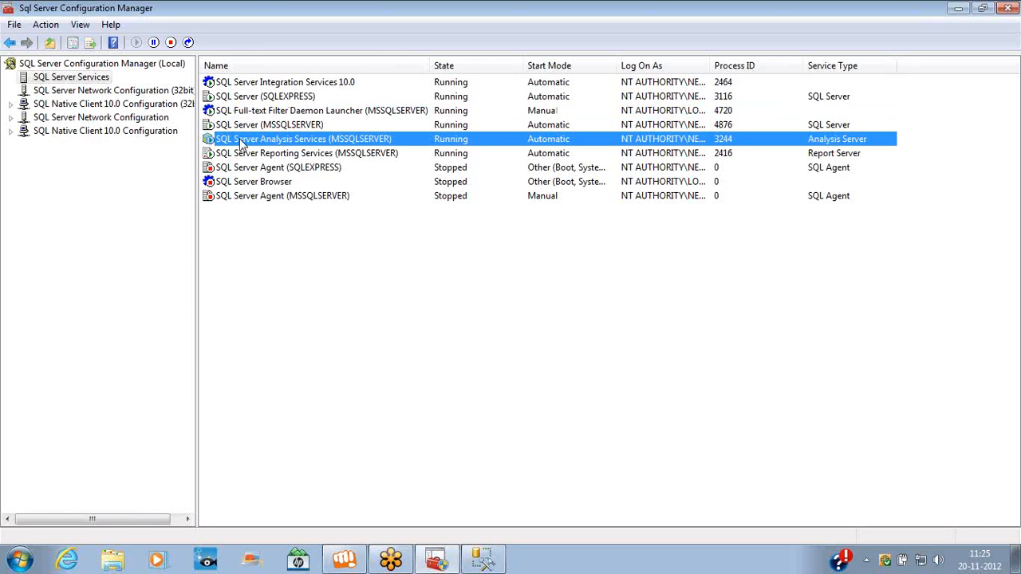
click(243, 154)
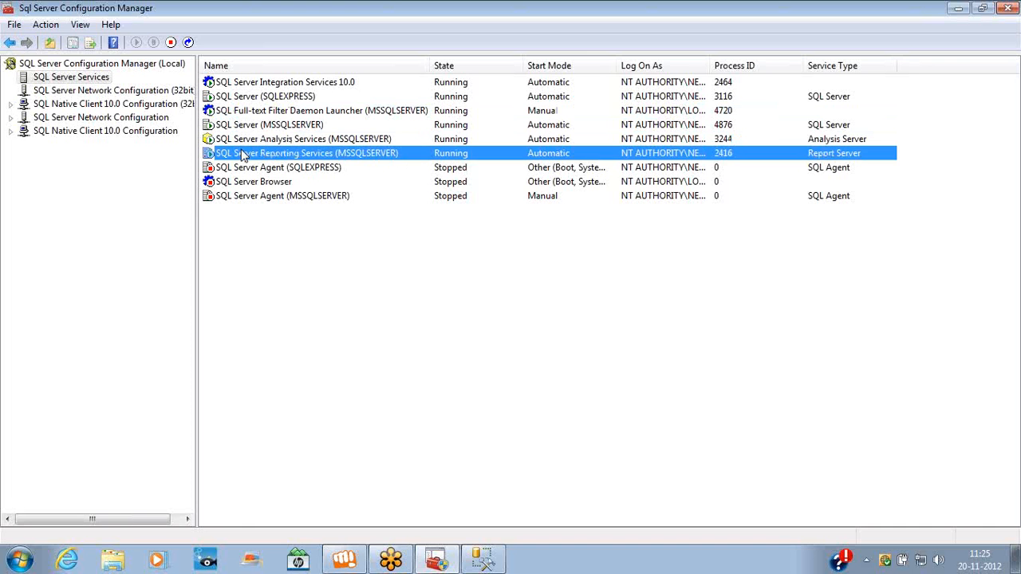
click(243, 197)
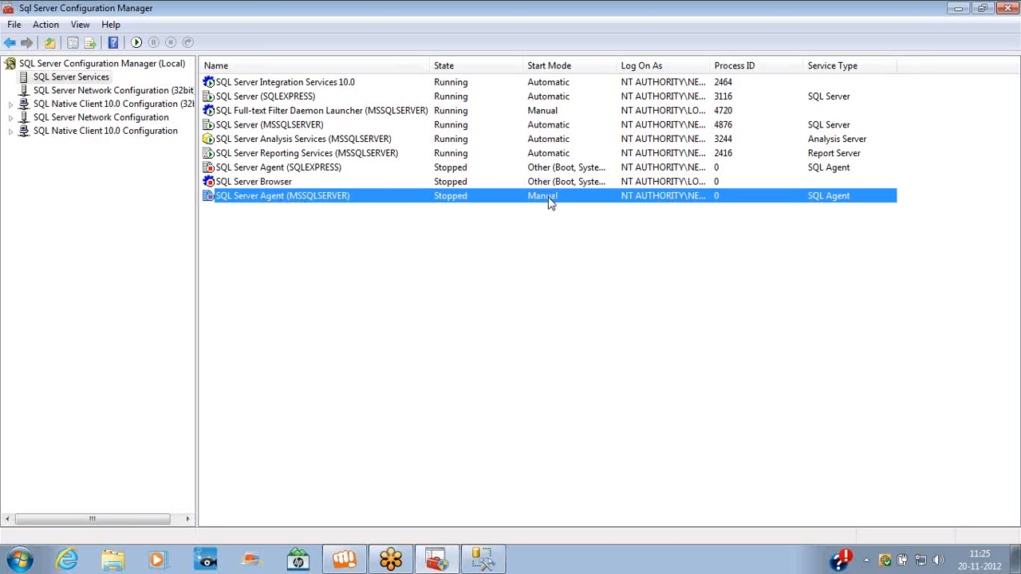
Start the SQL Server Agent (MSSQLSERVER) service, then bring up the SQL Server Agent (SQLEXPRESS) menu
right_click(306, 199)
click(340, 209)
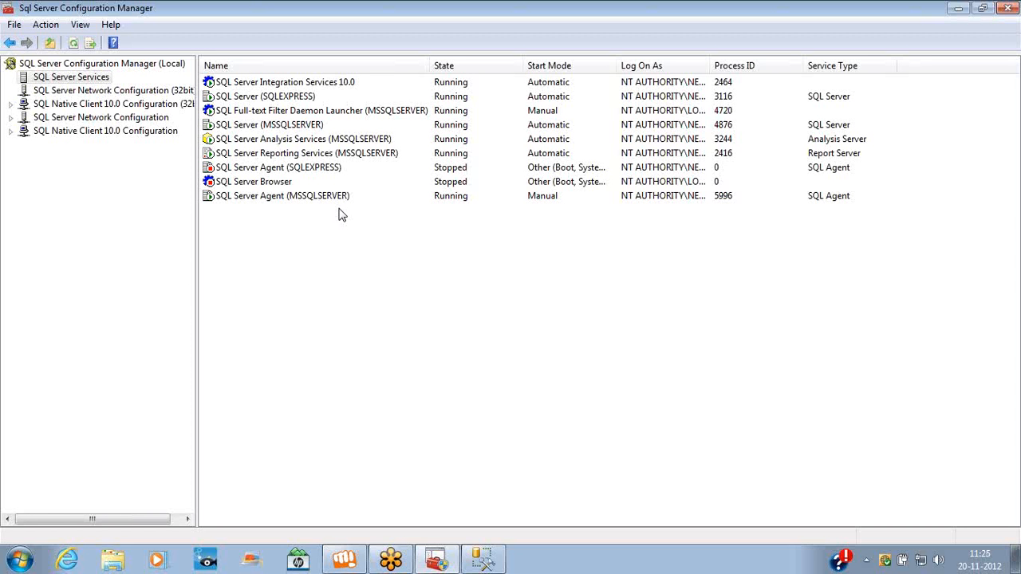
click(552, 172)
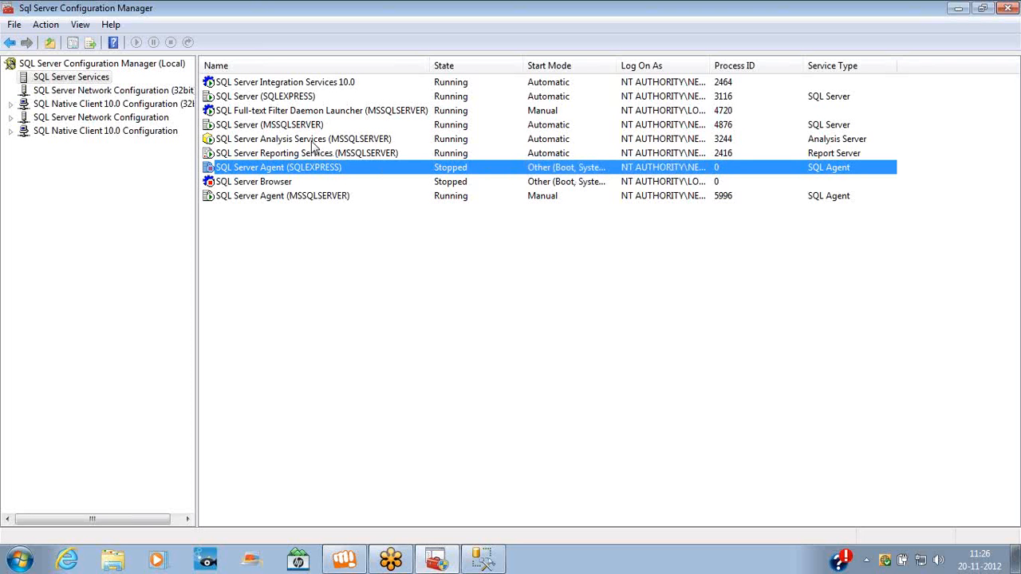
right_click(308, 166)
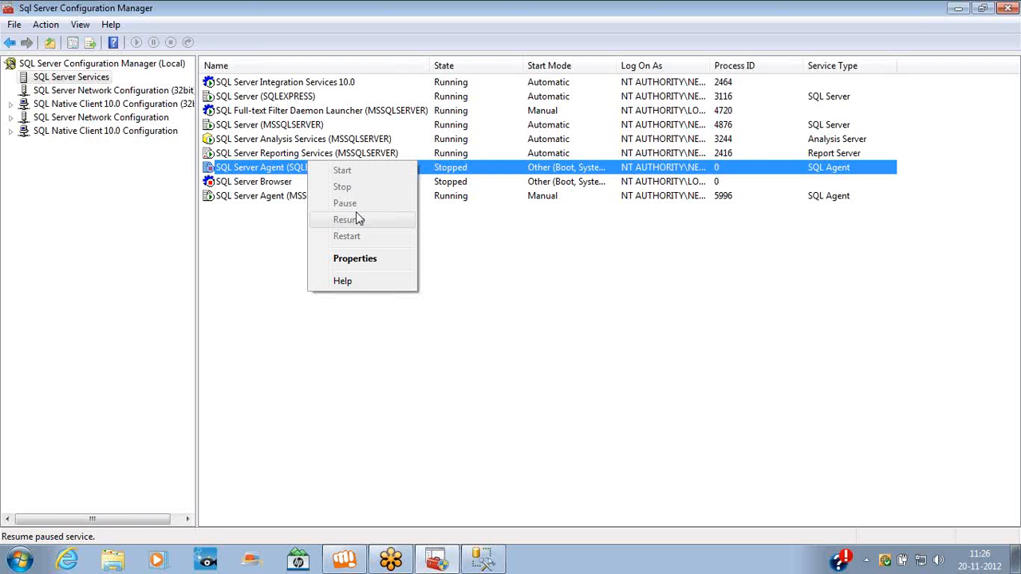
In SQL Server Agent (MSSQLSERVER) properties, set Start Mode to Disabled on the Service tab
right_click(280, 197)
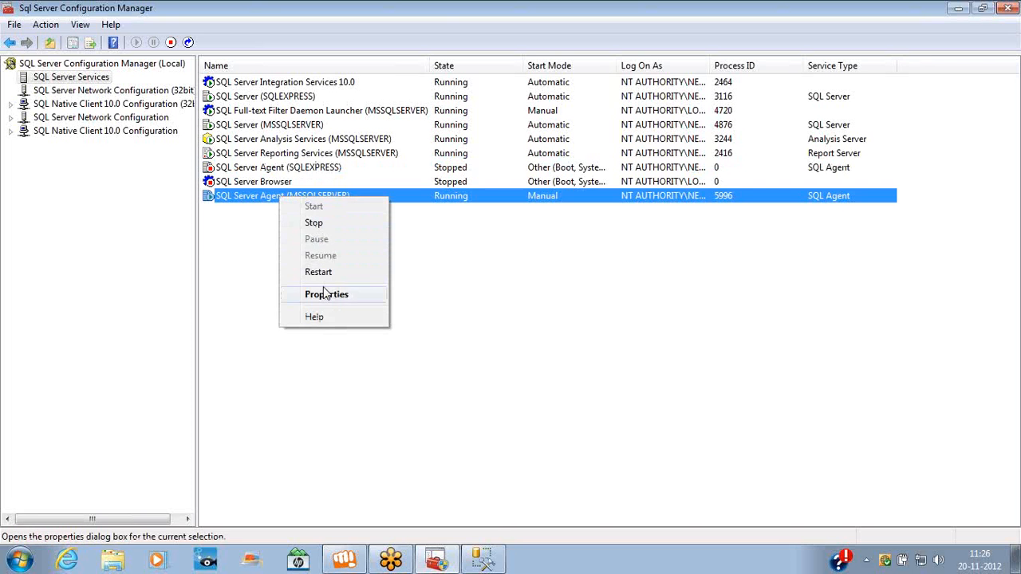
click(323, 289)
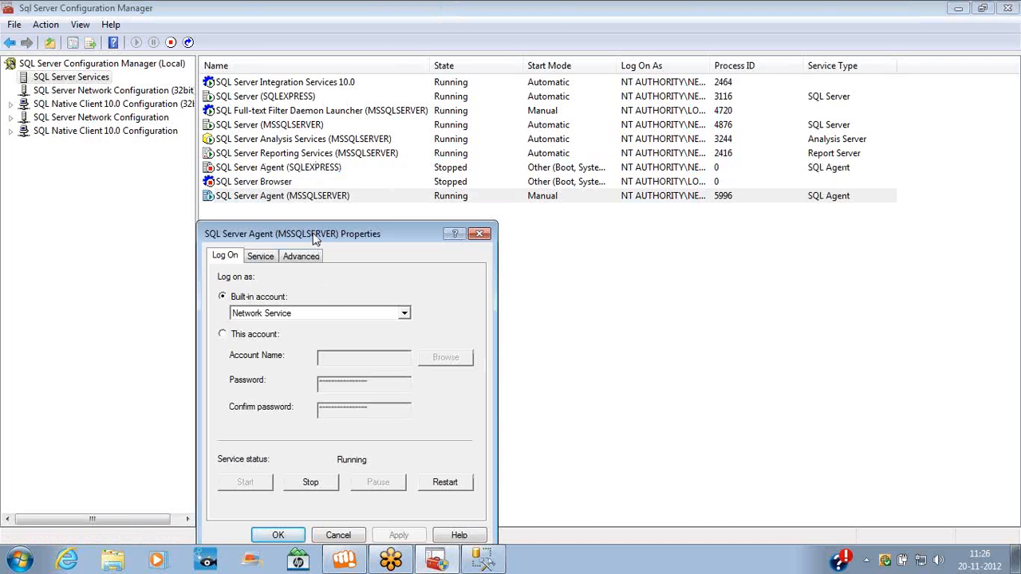
drag(315, 239, 343, 150)
click(299, 168)
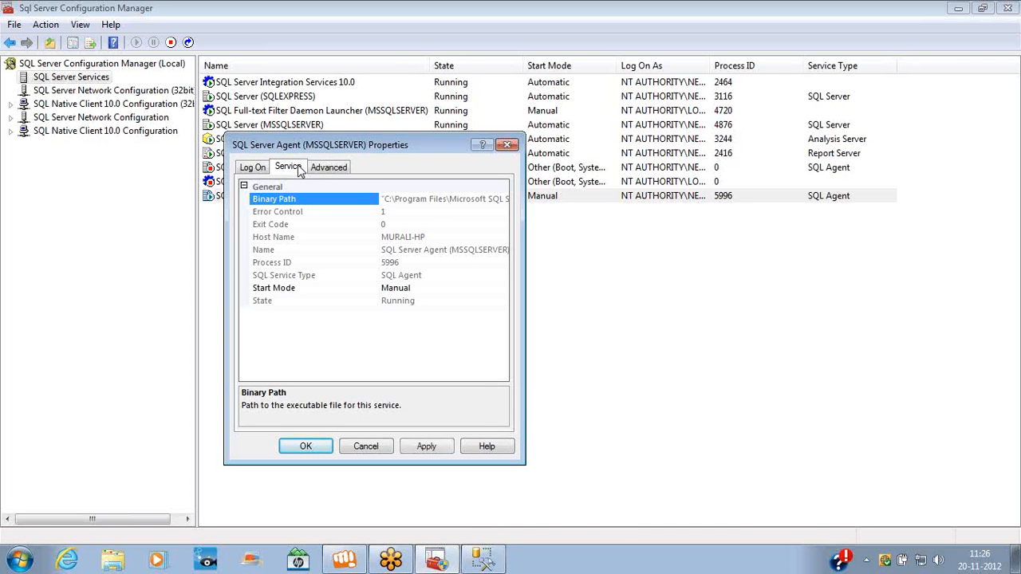
click(456, 291)
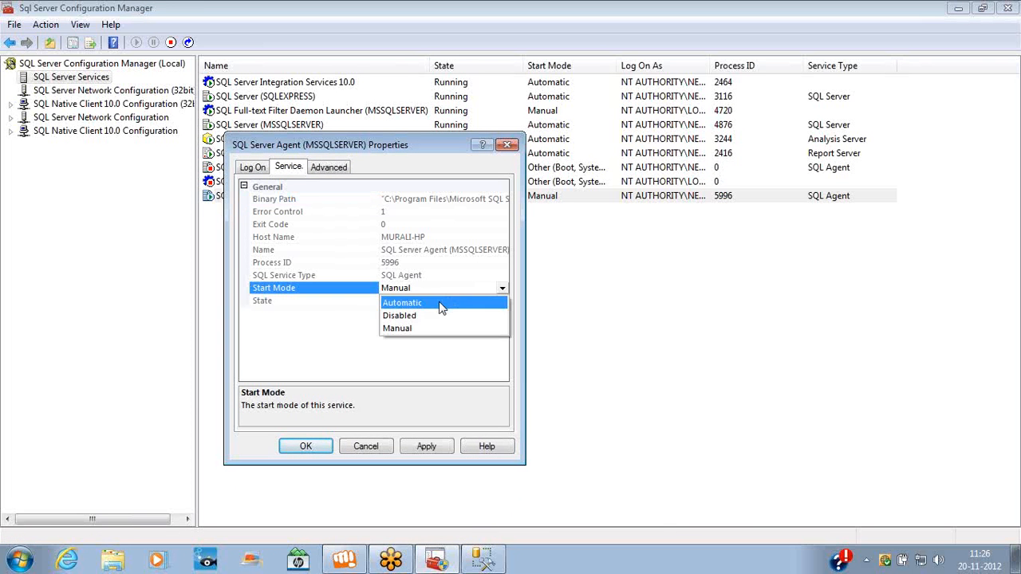
click(430, 316)
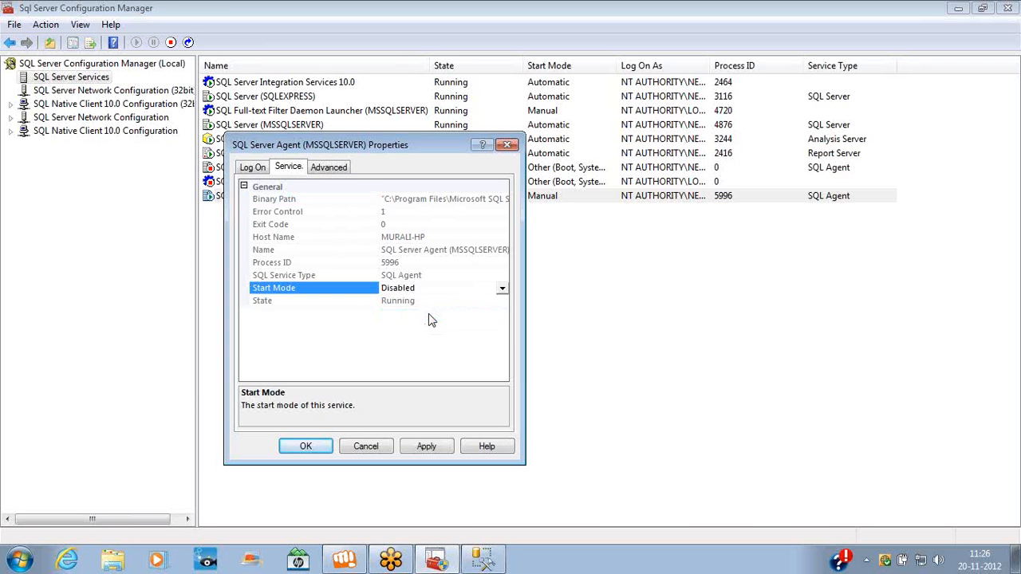
Apply the Disabled start mode and stop the SQL Server Agent (MSSQLSERVER) service
click(307, 446)
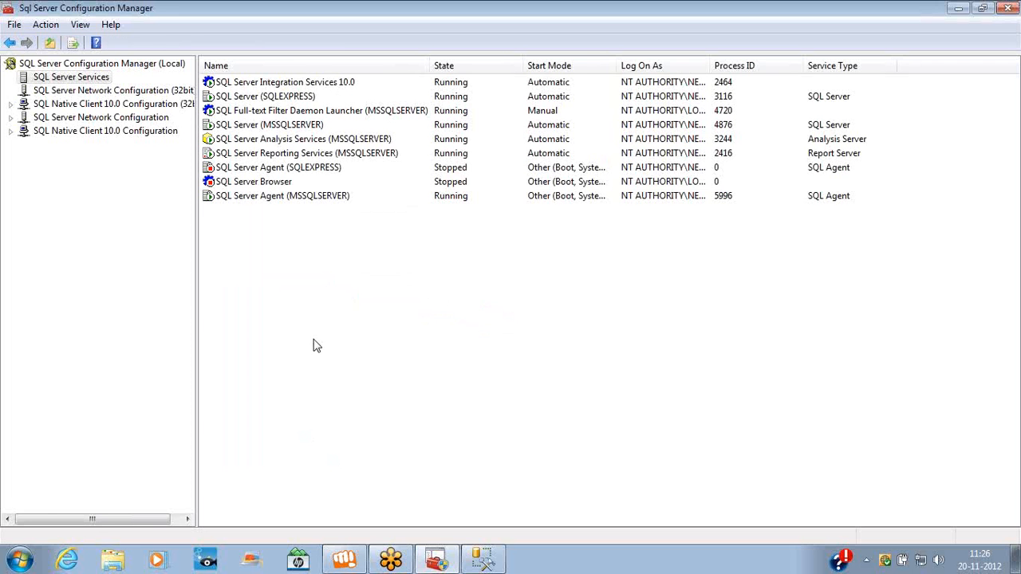
right_click(293, 198)
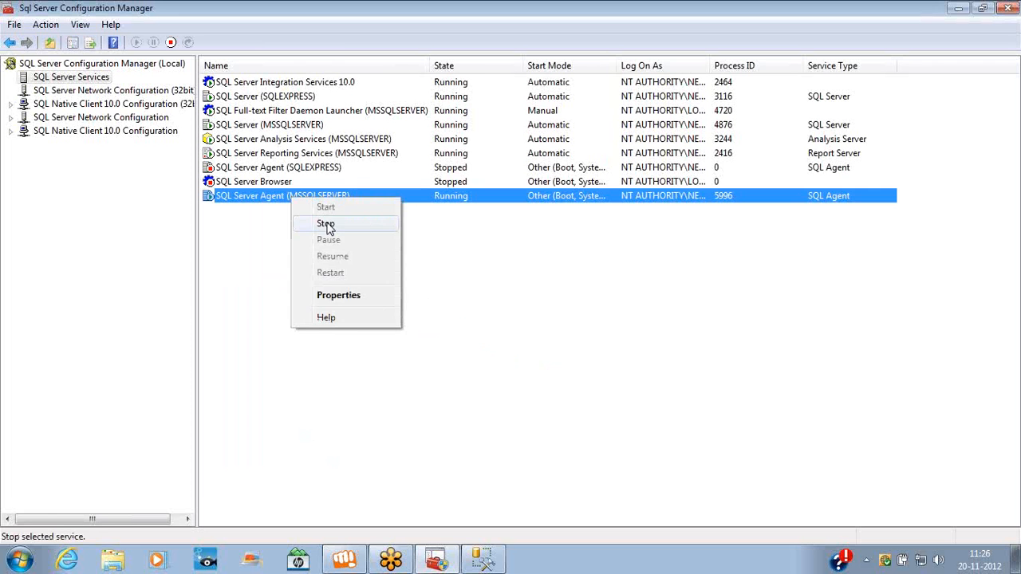
click(327, 225)
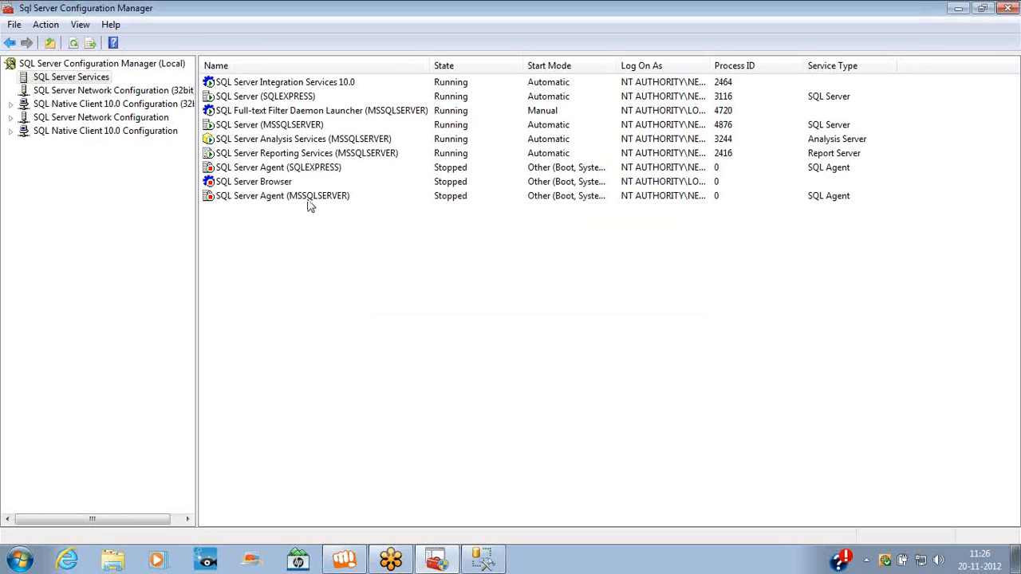
right_click(310, 201)
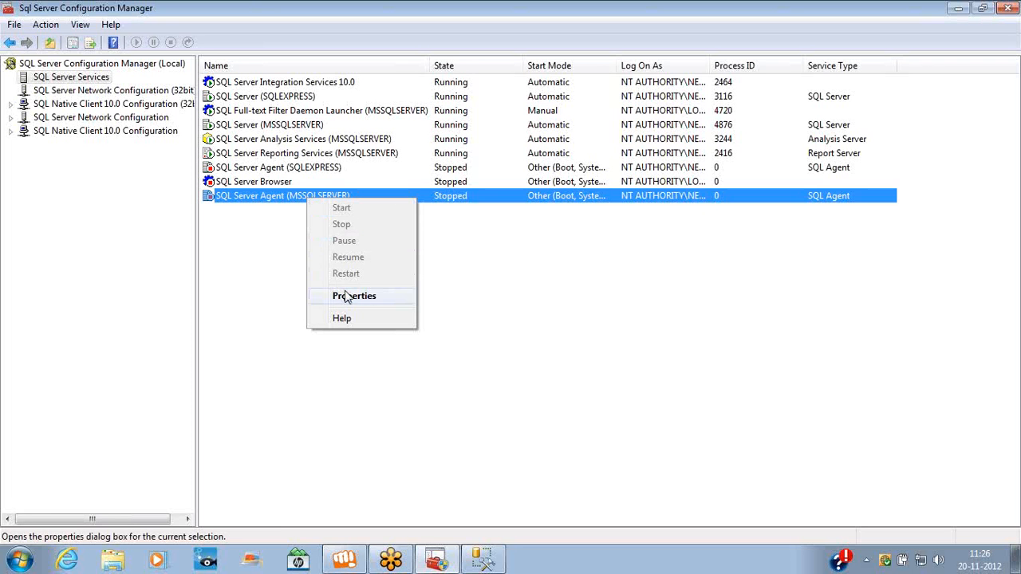
Try setting the MSSQLSERVER agent's start mode back to Manual, dismissing the remote procedure call error
click(348, 295)
click(291, 169)
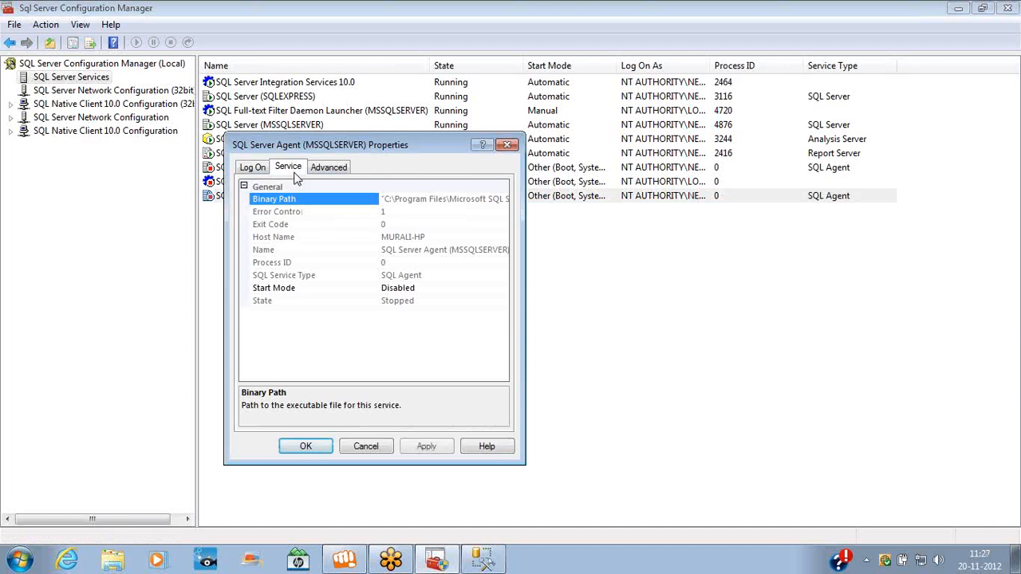
click(490, 290)
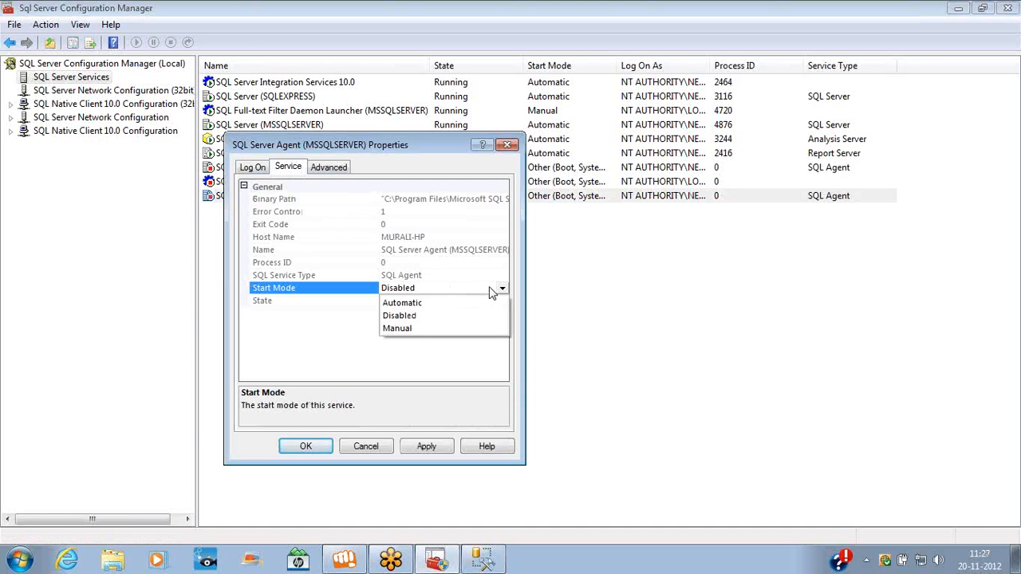
click(419, 327)
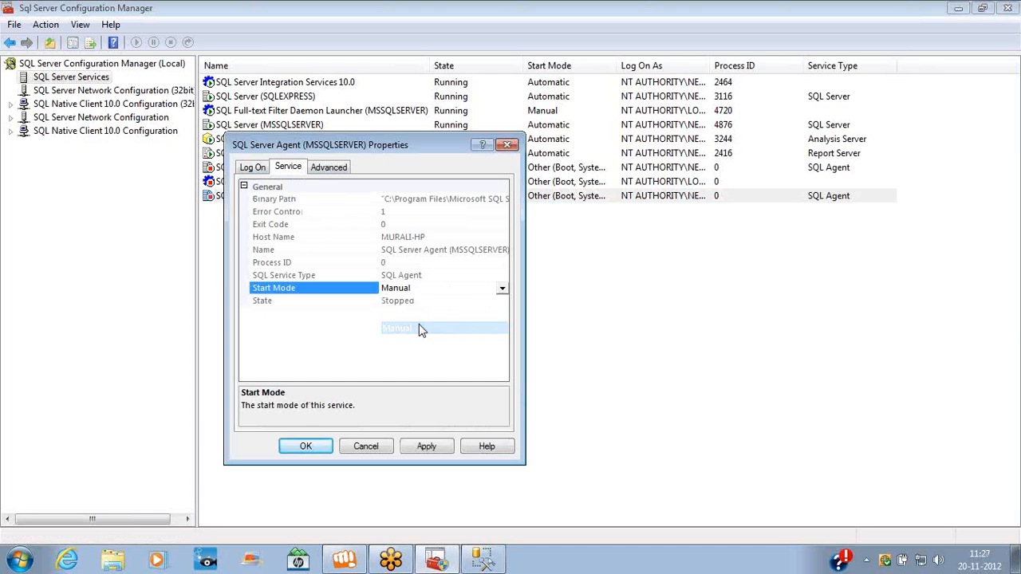
click(327, 445)
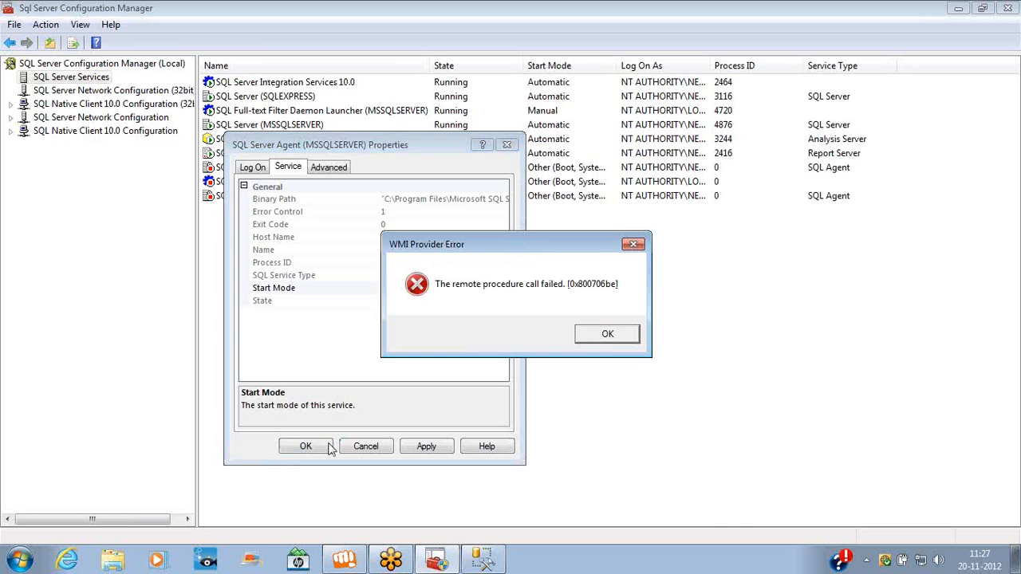
click(607, 333)
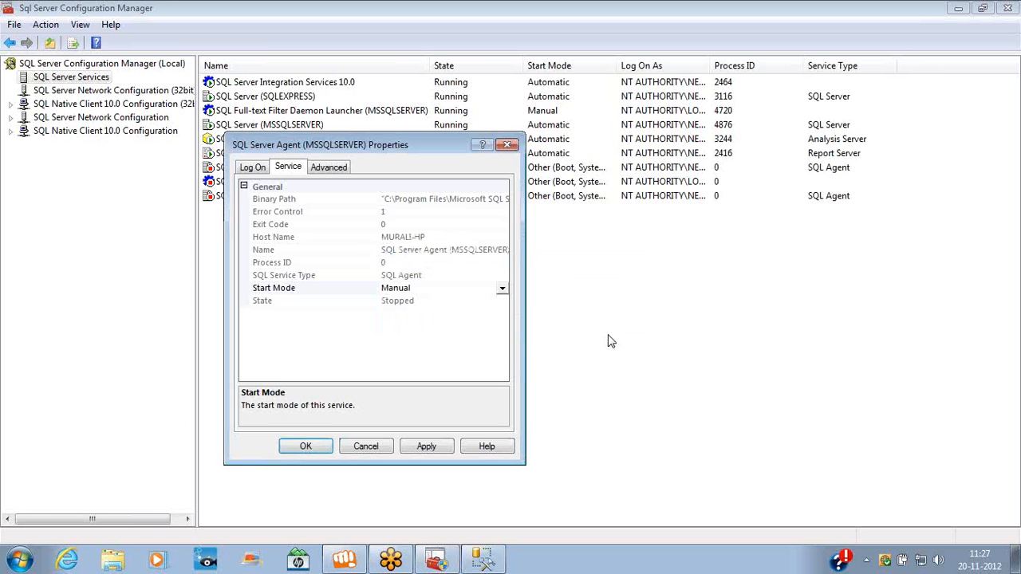
Try another start mode, dismiss the repeated error, and cancel the agent properties dialog
click(503, 291)
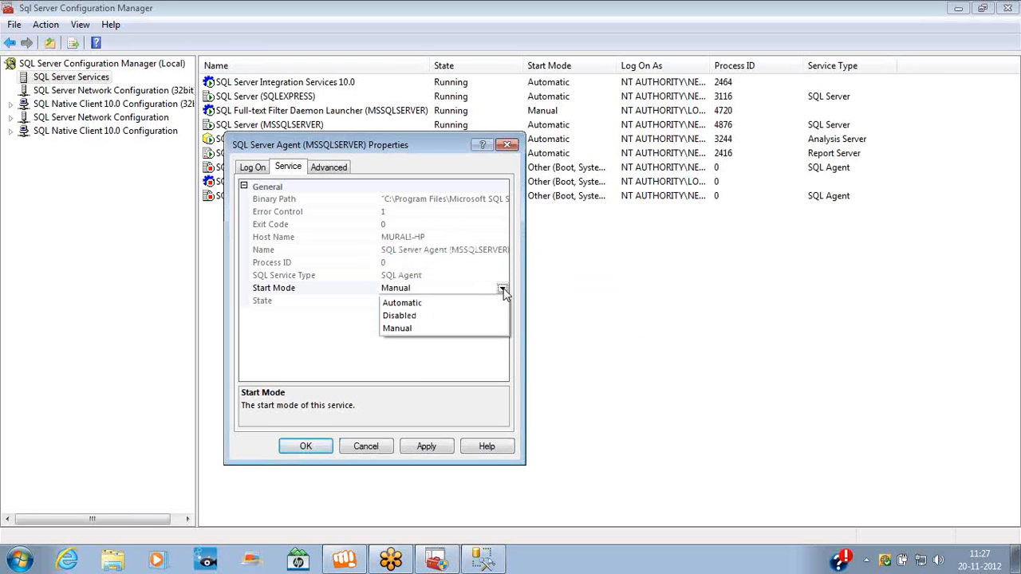
click(443, 304)
click(323, 444)
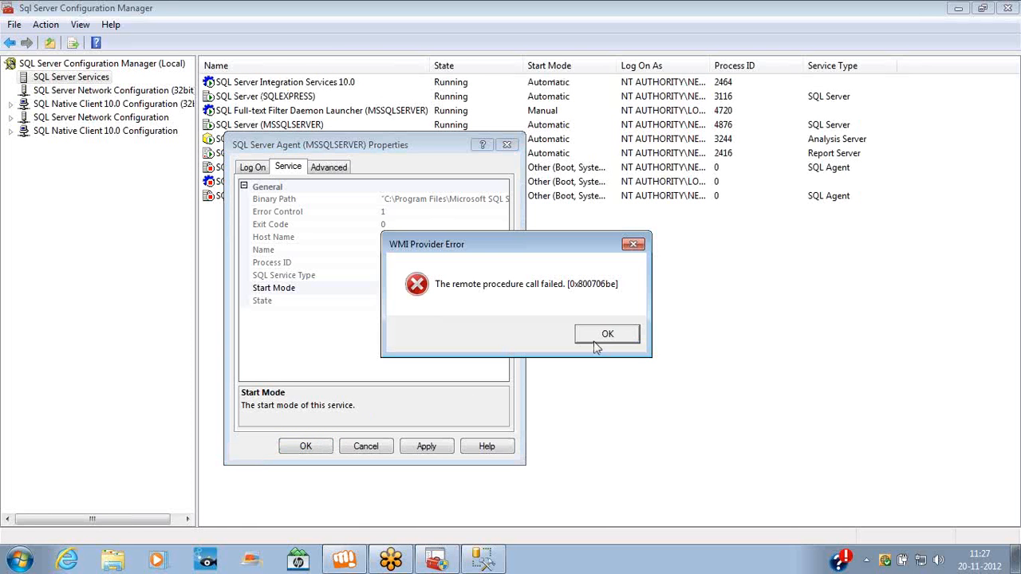
click(595, 341)
click(375, 448)
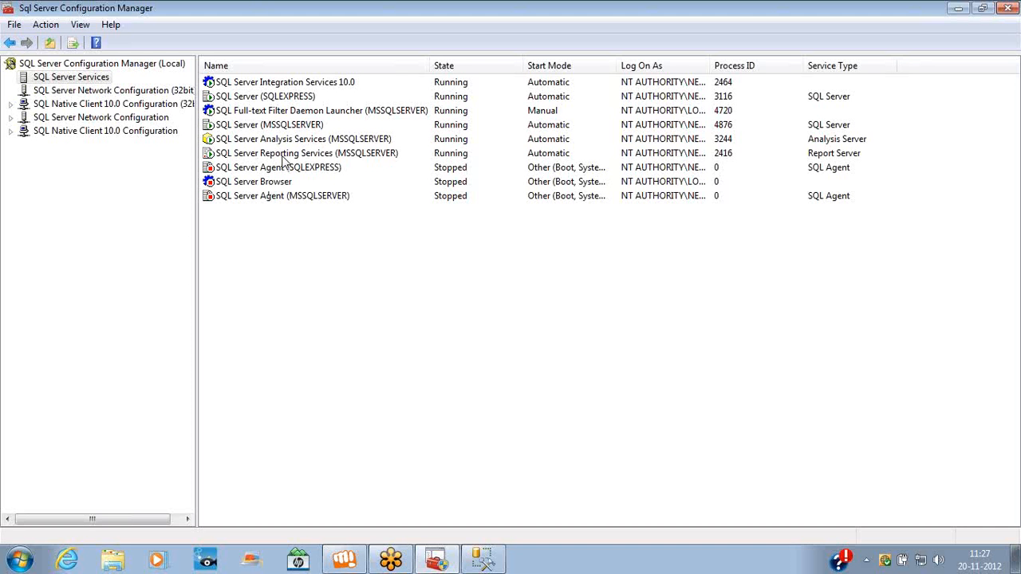
Bring up the Reporting Services menu, then the taskbar menu offering Start Task Manager
right_click(283, 158)
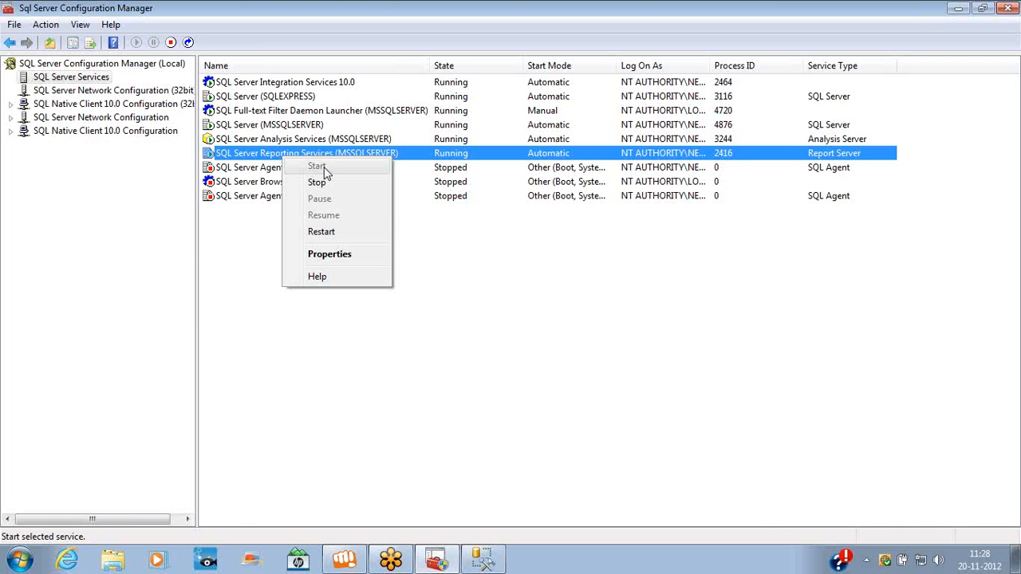
right_click(594, 566)
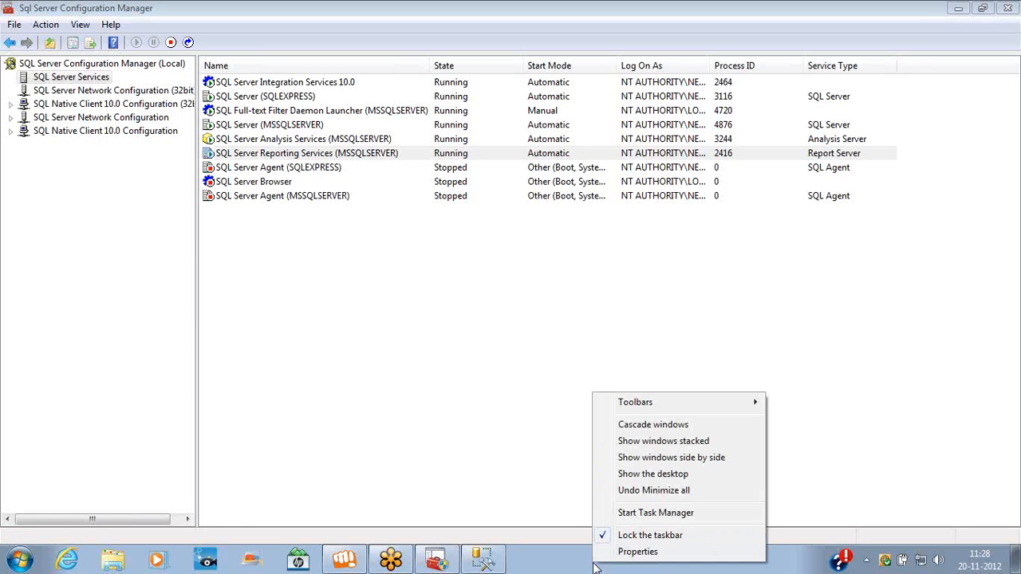
Launch Task Manager and sort the Processes list by memory use, largest first
click(627, 515)
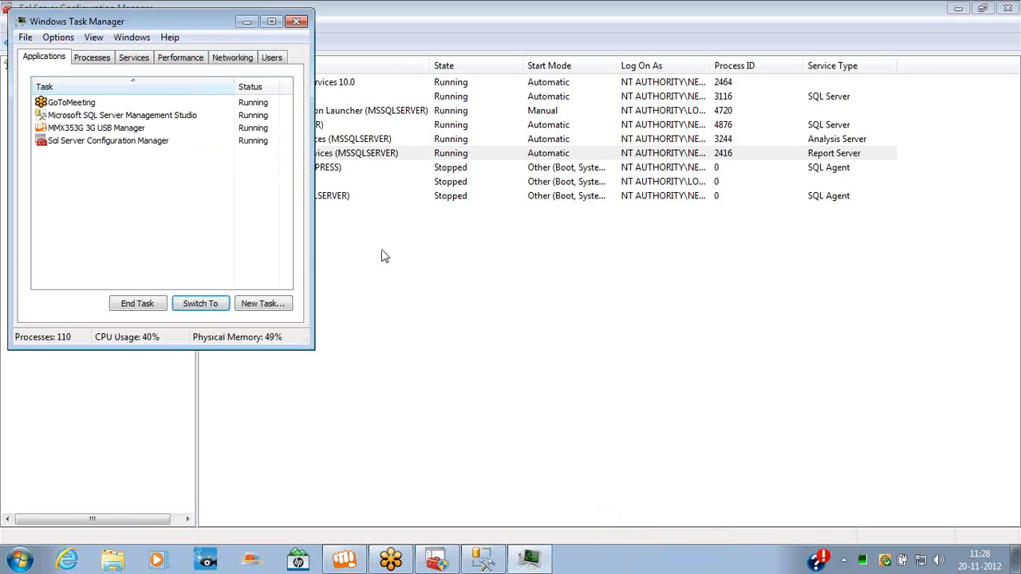
click(136, 58)
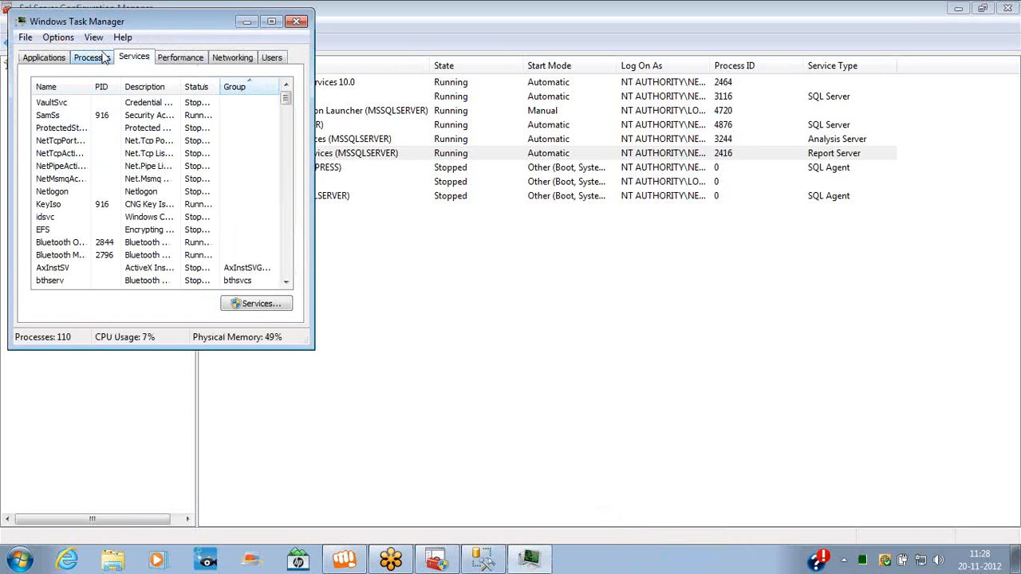
click(104, 58)
click(198, 87)
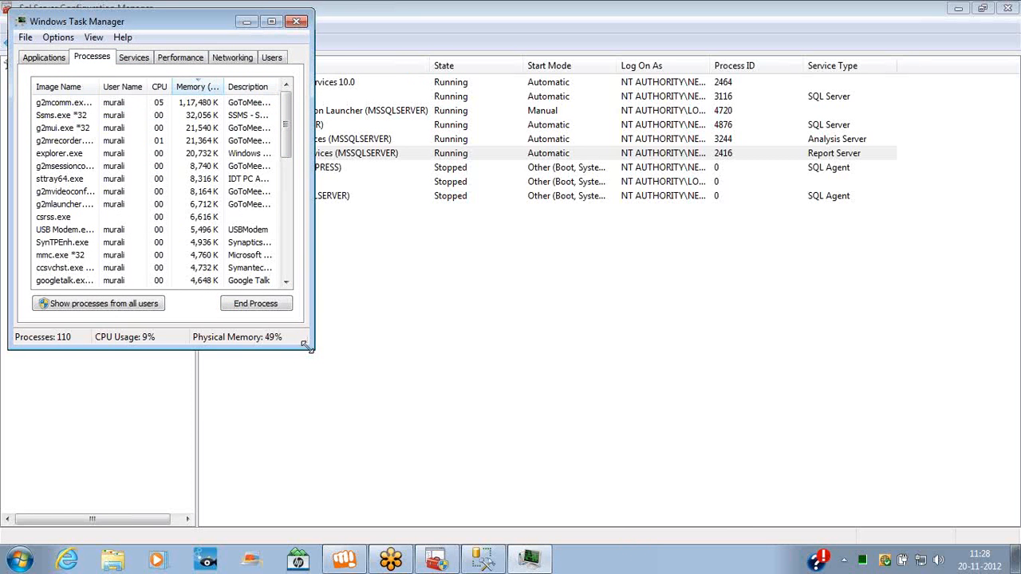
Enlarge the Task Manager window and show the Services list
drag(307, 346, 461, 388)
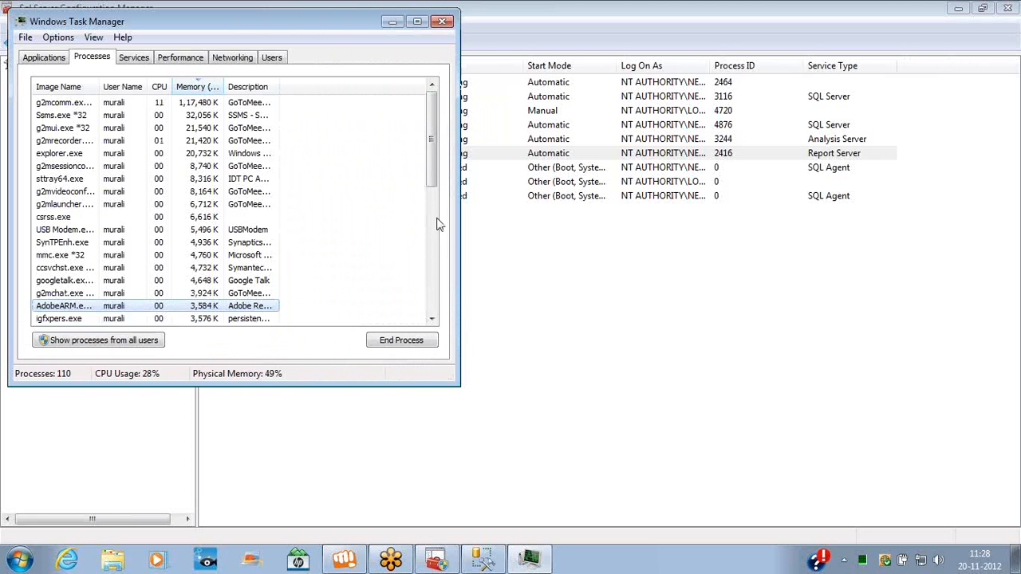
drag(435, 173, 445, 319)
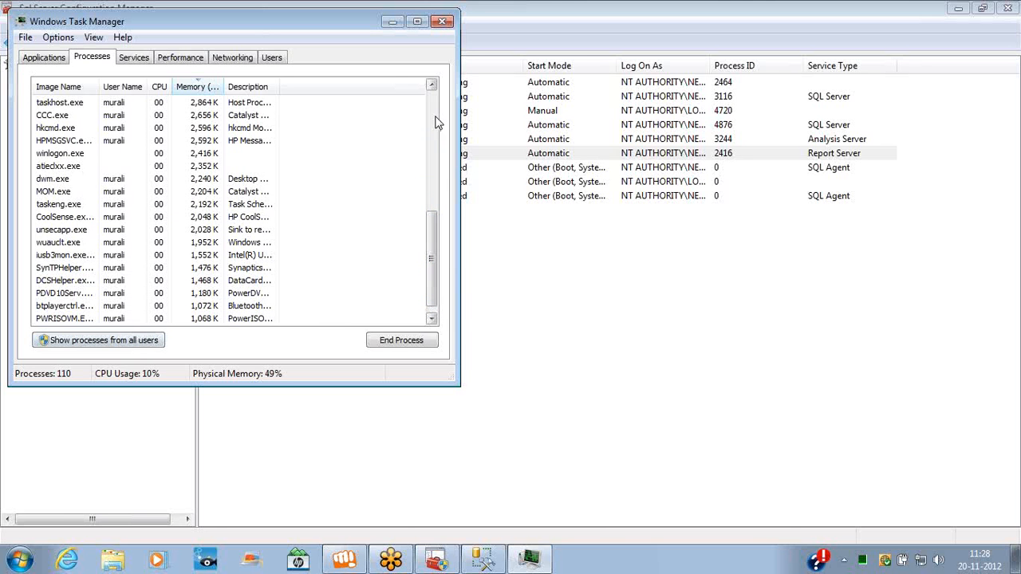
click(431, 85)
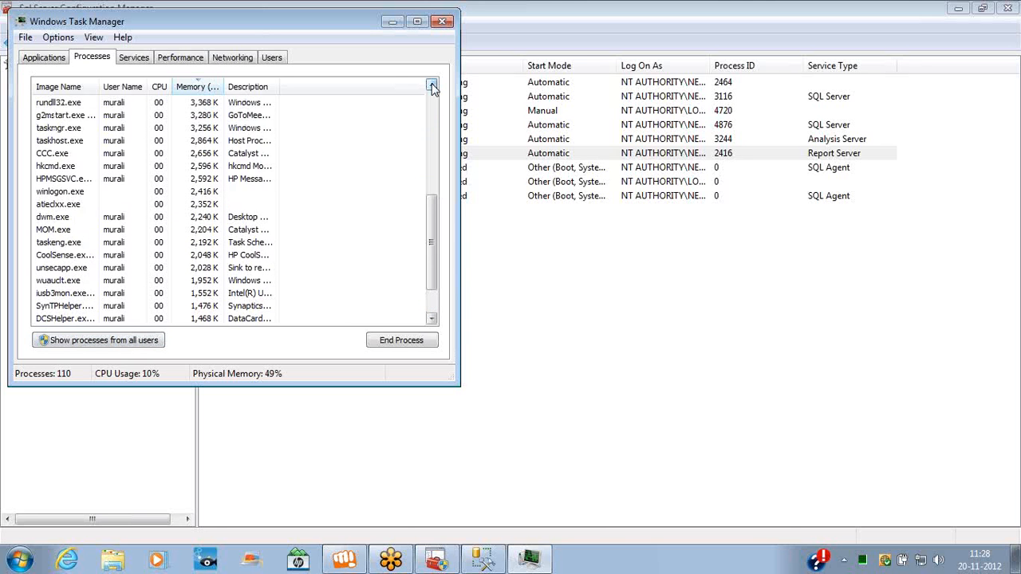
click(432, 85)
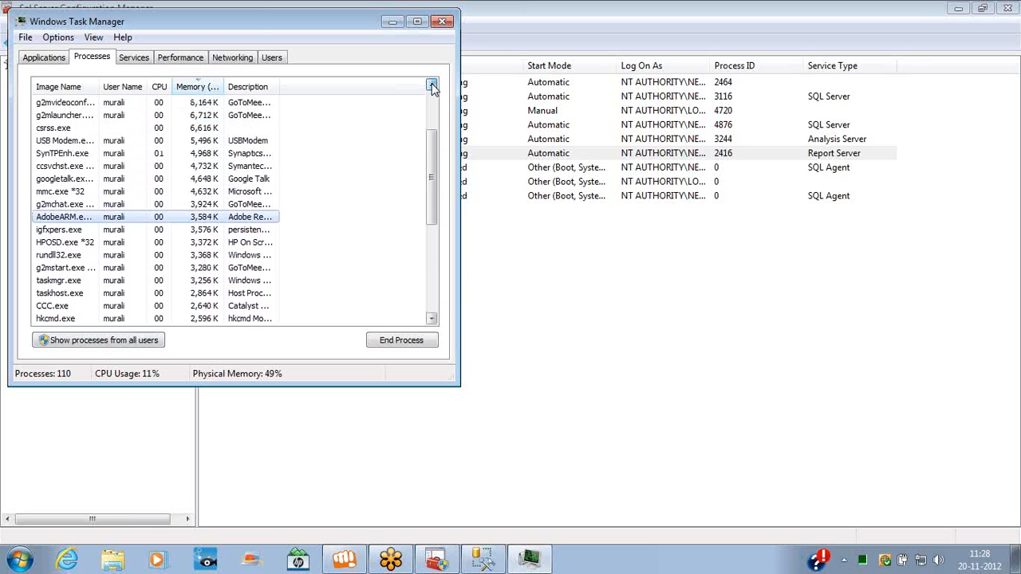
click(433, 85)
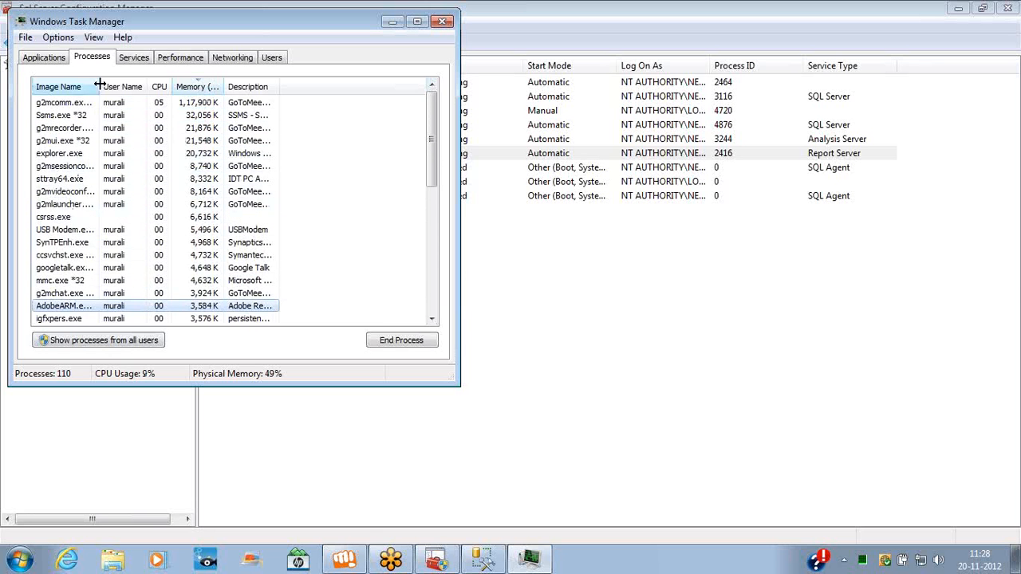
click(131, 60)
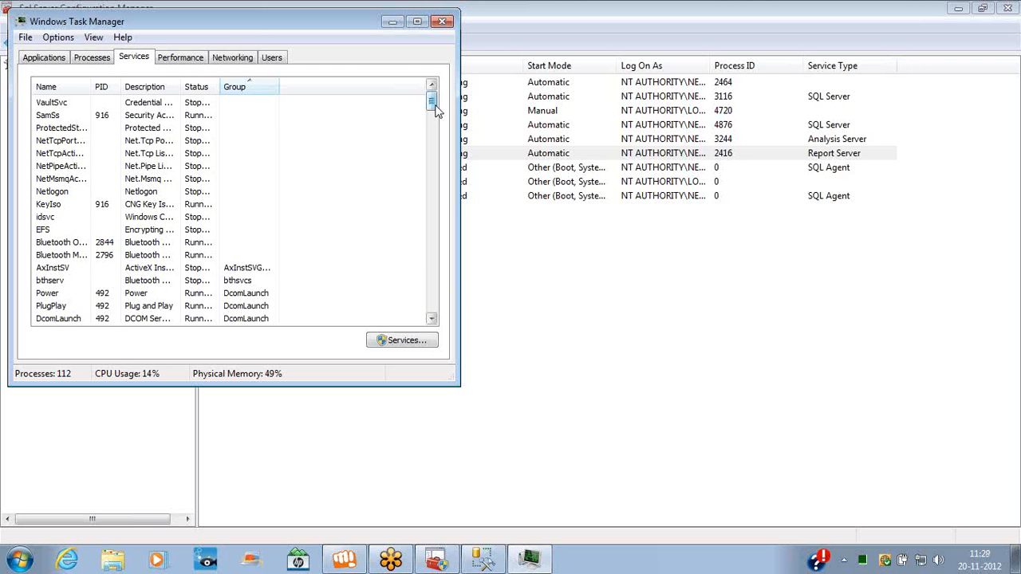
Scroll to the SQL Server services, inspect the PID 4876 and 3116 entries, then return to Processes
drag(436, 111, 445, 196)
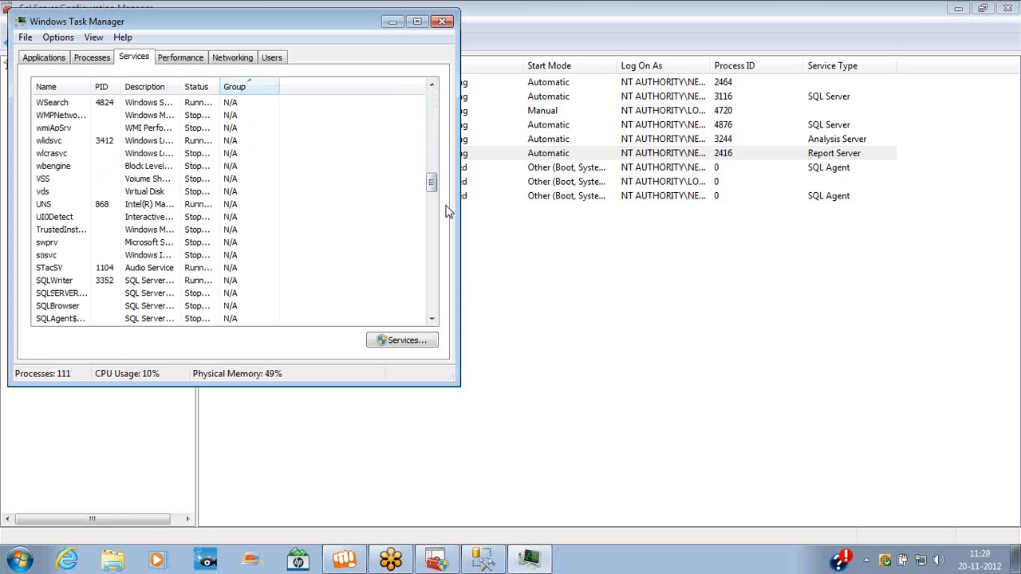
click(431, 319)
click(431, 319)
click(430, 318)
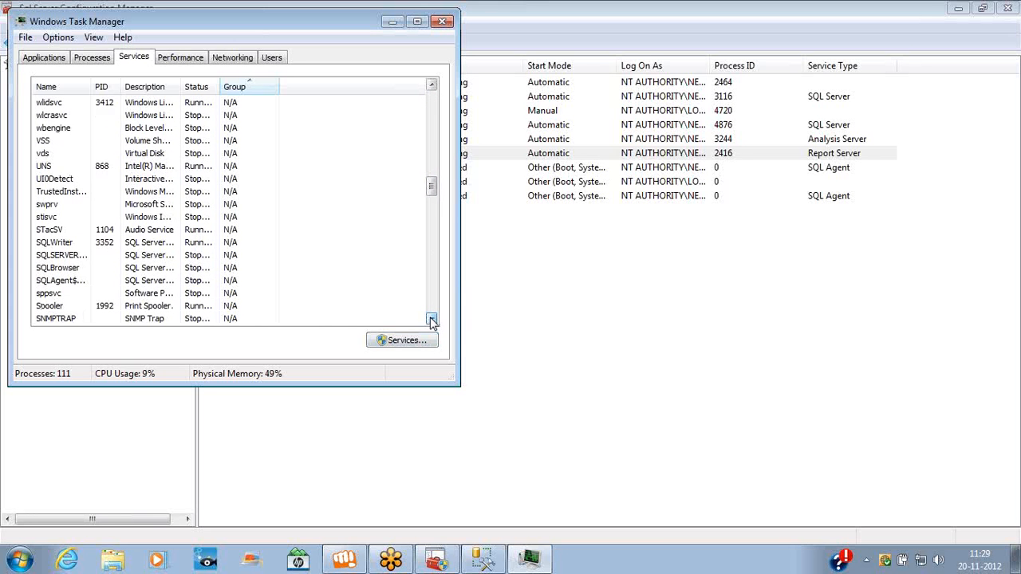
click(431, 318)
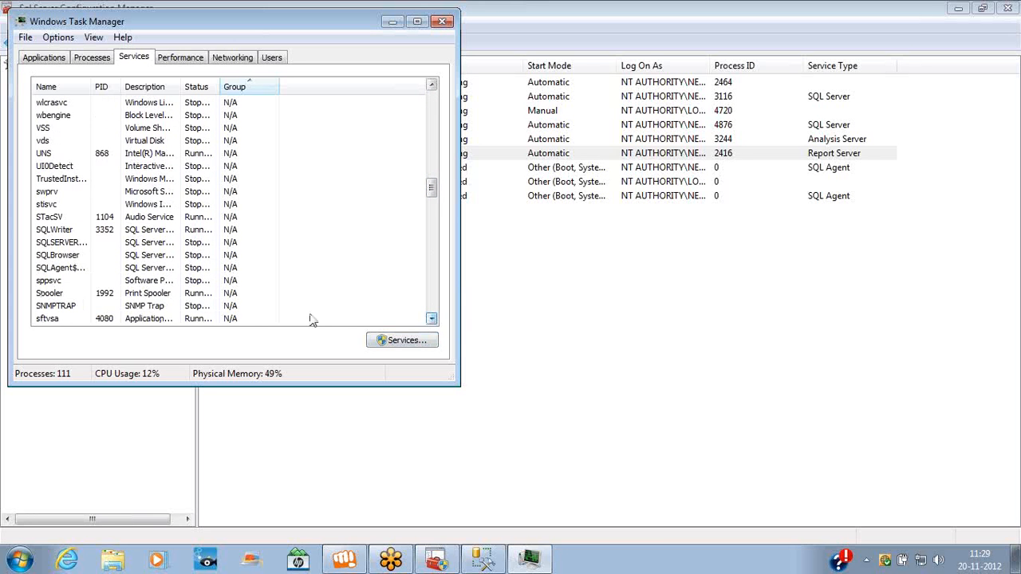
click(73, 243)
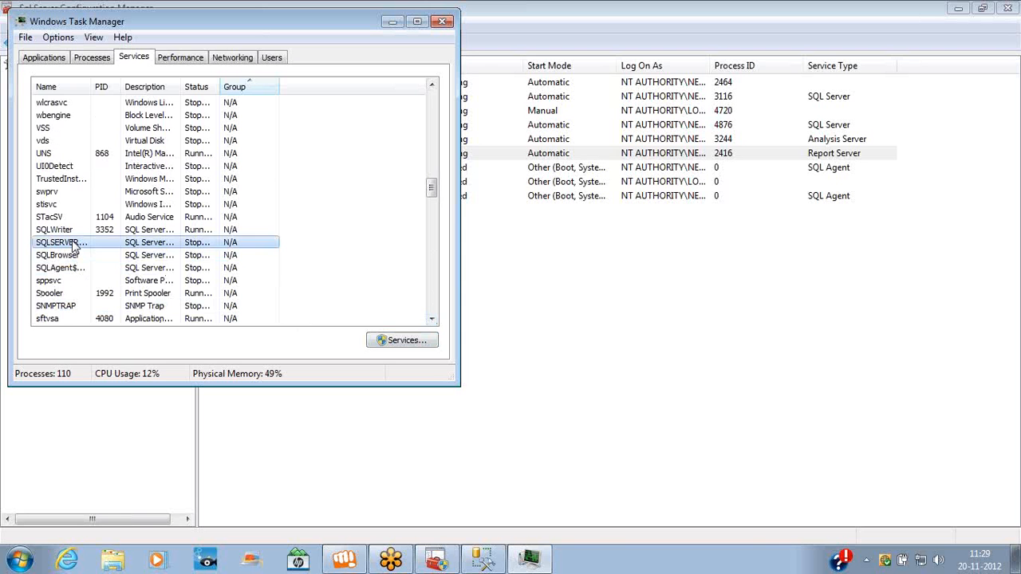
click(431, 318)
click(430, 318)
scroll(132, 167, down, 6)
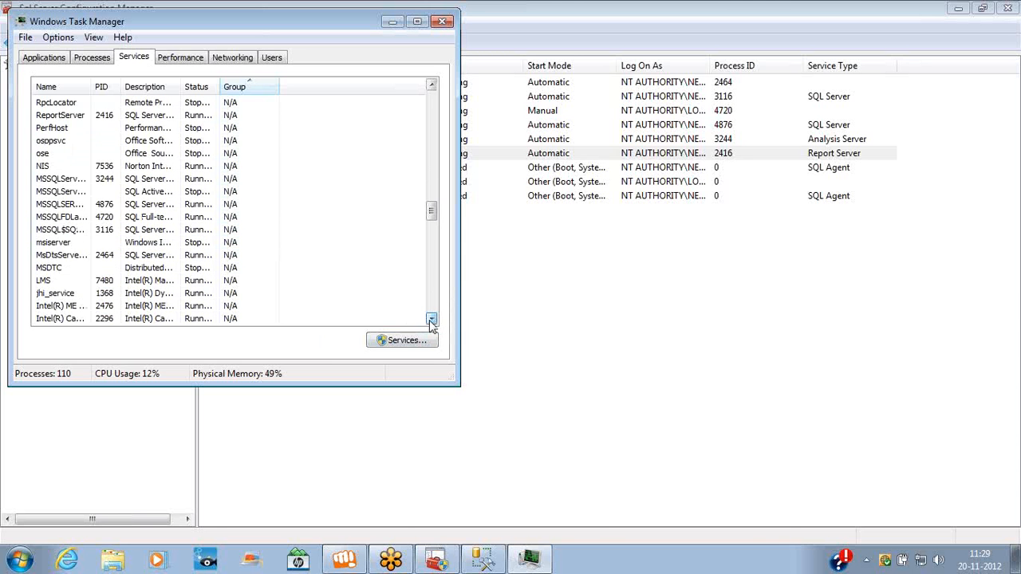
click(65, 205)
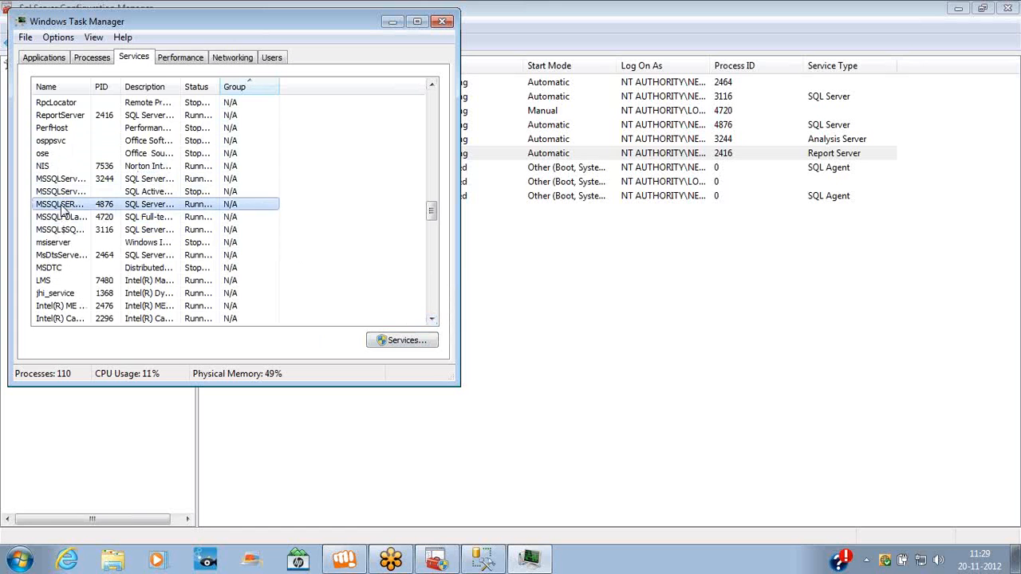
click(68, 231)
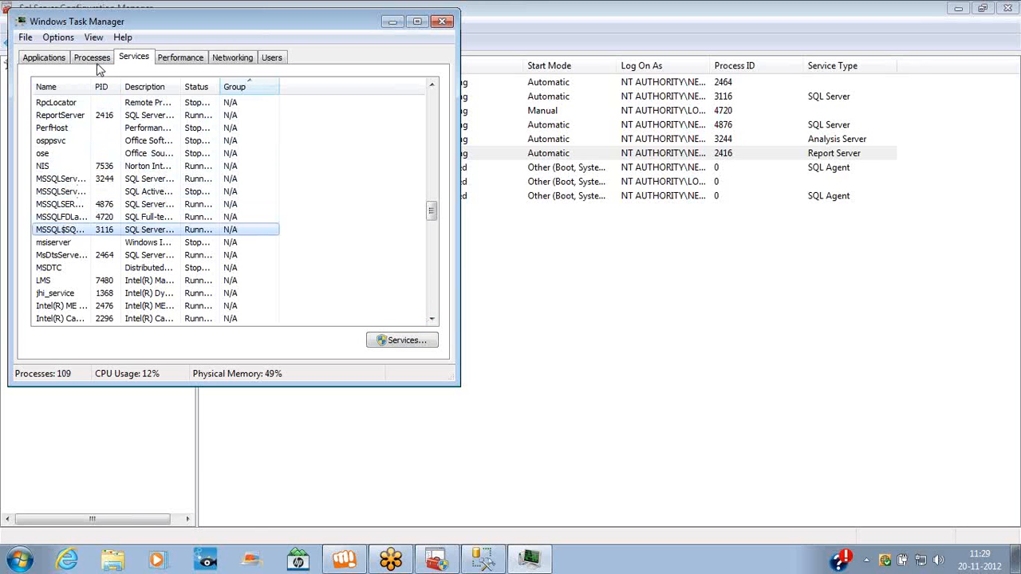
click(95, 61)
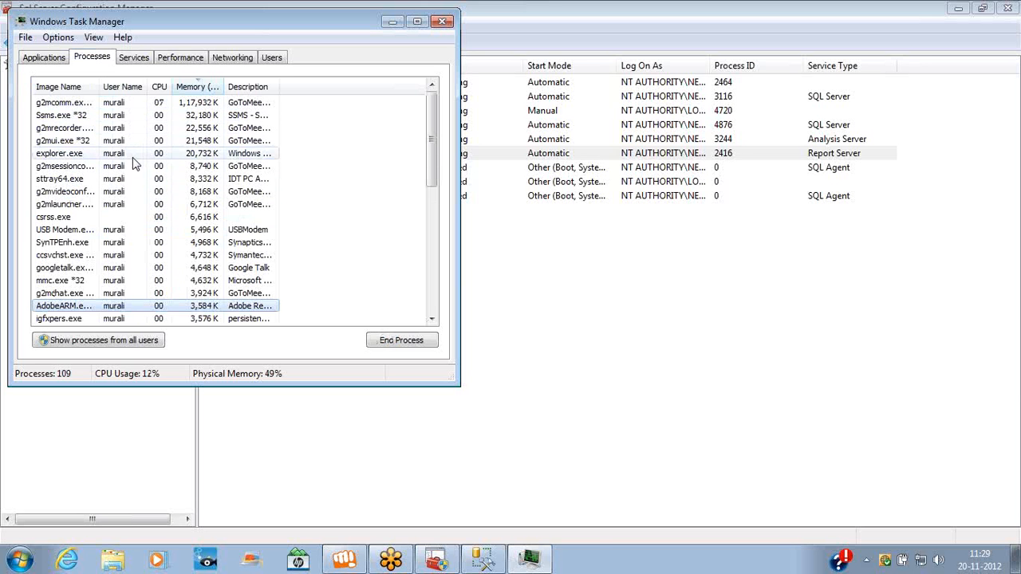
Show processes from all users and autofit the Image Name column to full names
click(125, 347)
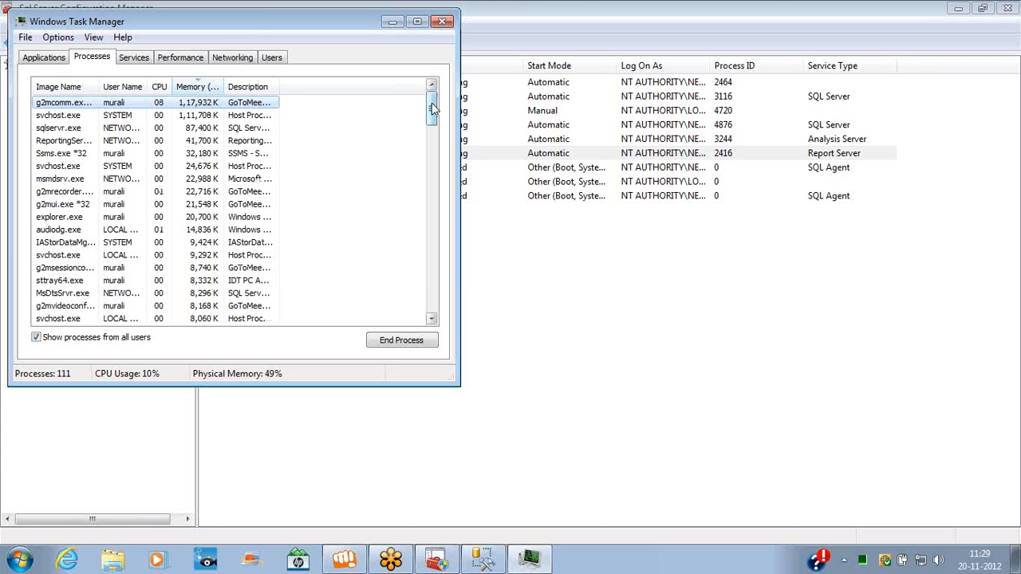
click(70, 141)
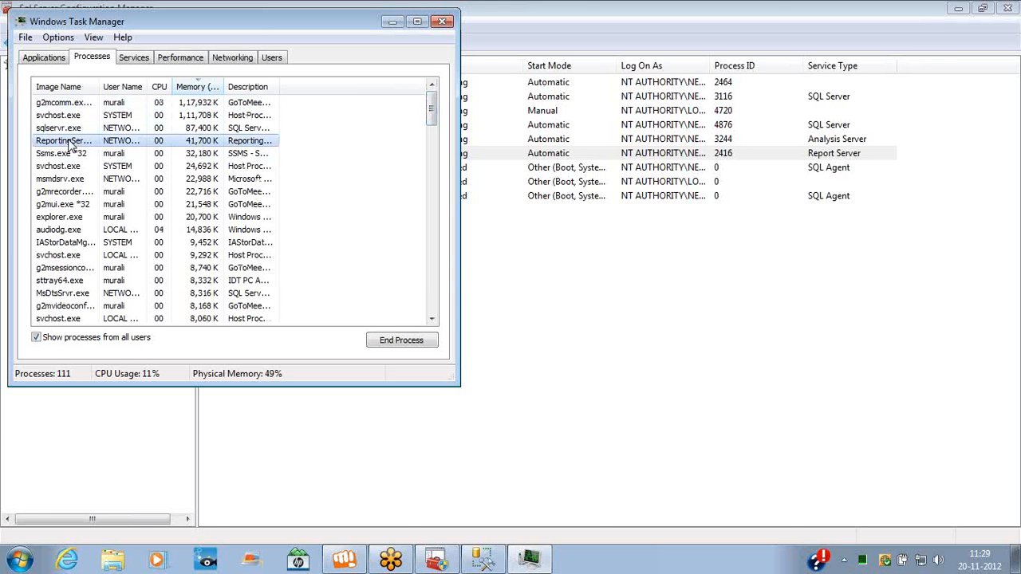
double_click(102, 87)
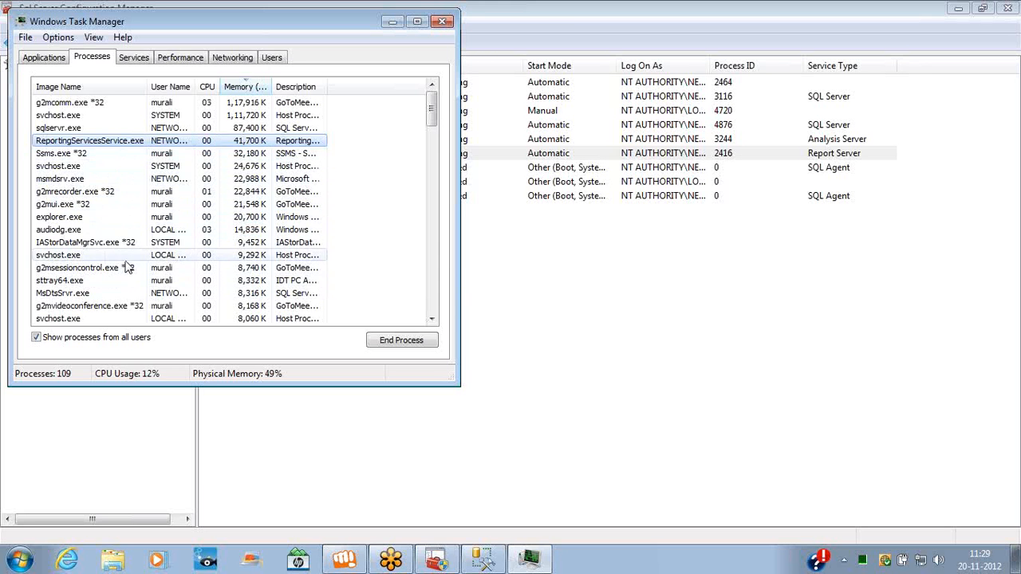
Scroll the memory-sorted process list down to sqlservr.exe (1,948 K) and sqlwriter.exe (1,912 K)
click(432, 319)
click(431, 319)
click(431, 319)
double_click(432, 319)
double_click(431, 319)
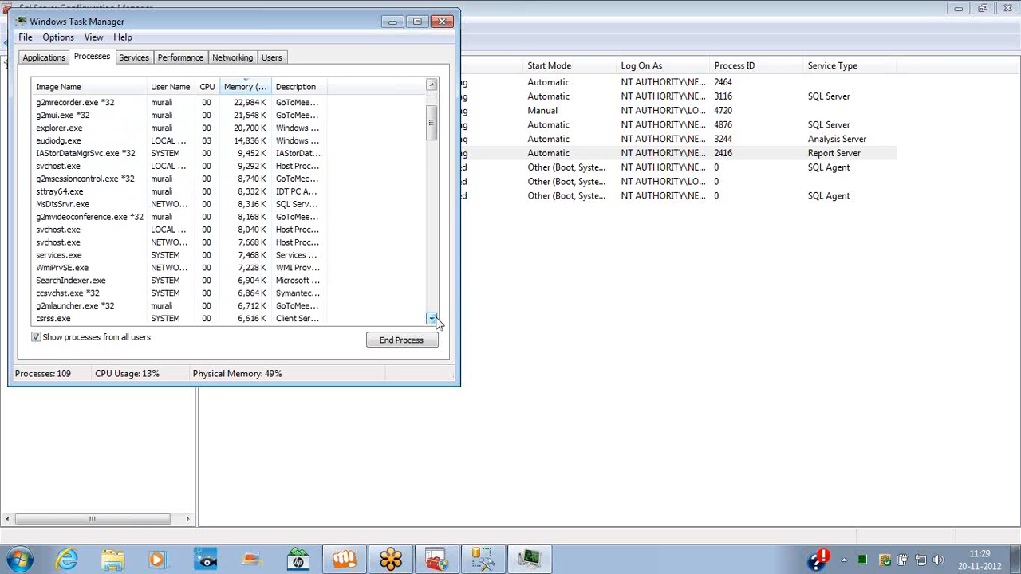
triple_click(432, 319)
triple_click(432, 319)
double_click(432, 319)
triple_click(432, 319)
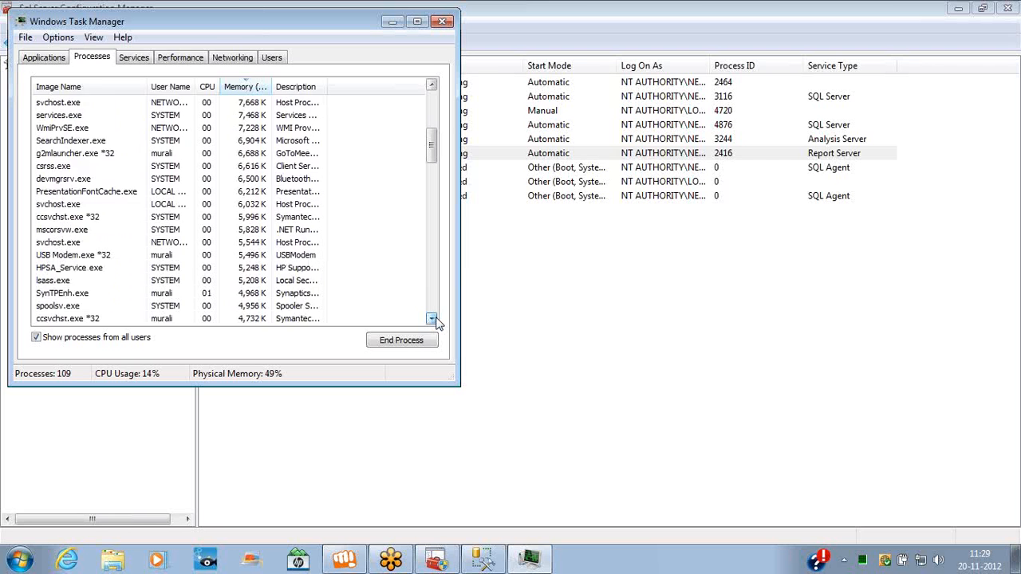
triple_click(431, 319)
triple_click(432, 319)
click(431, 319)
triple_click(432, 319)
triple_click(432, 319)
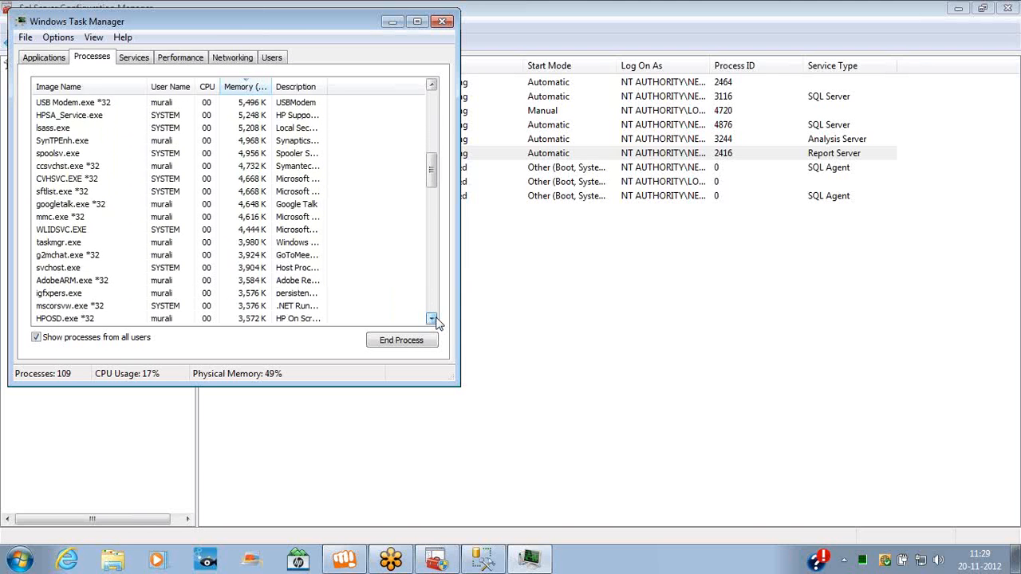
triple_click(432, 319)
triple_click(432, 319)
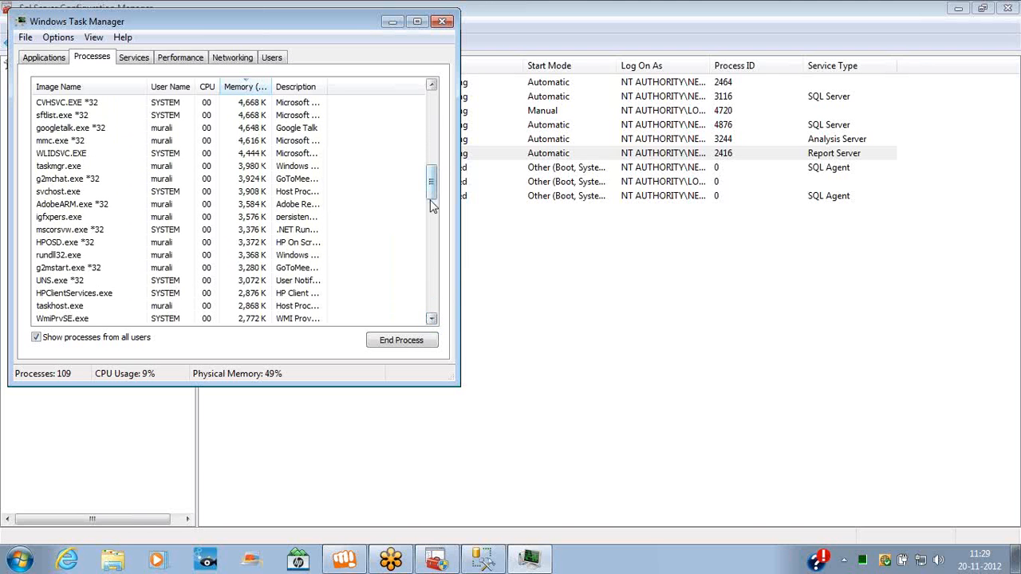
drag(432, 197, 436, 230)
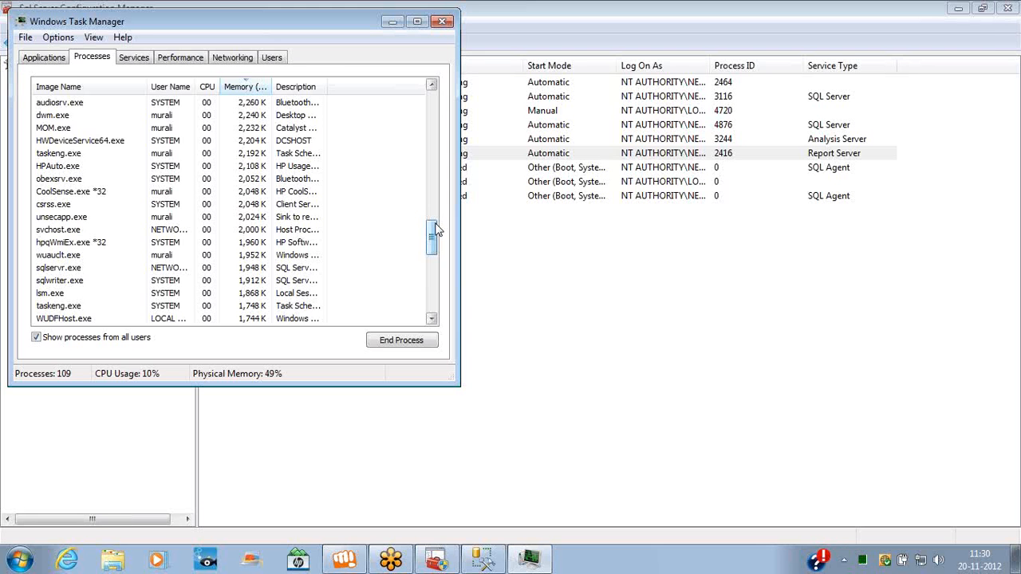
Close Task Manager, select Analysis Services (MSSQLSERVER), then close SQL Server Configuration Manager
click(444, 23)
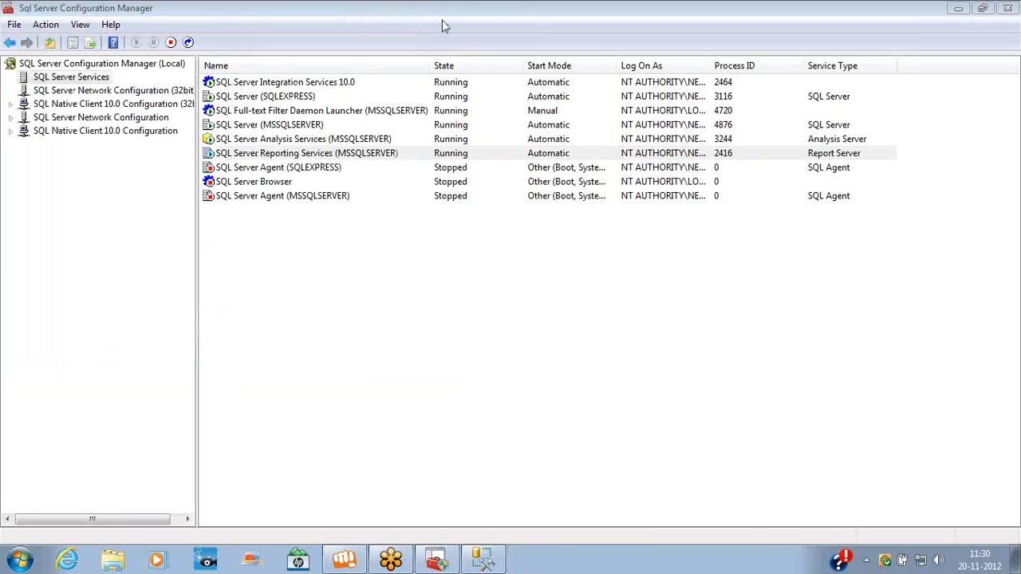
click(295, 82)
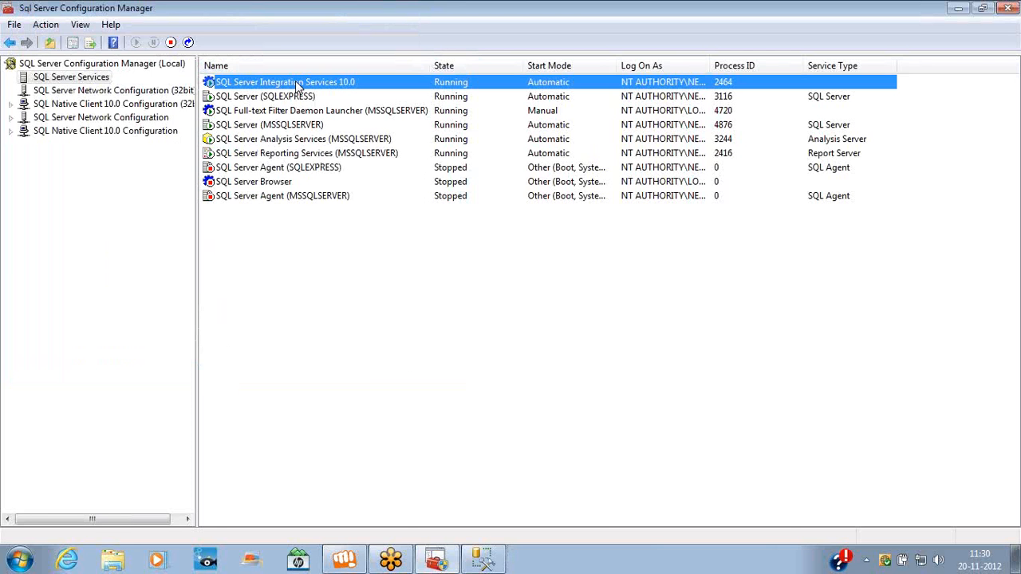
click(262, 142)
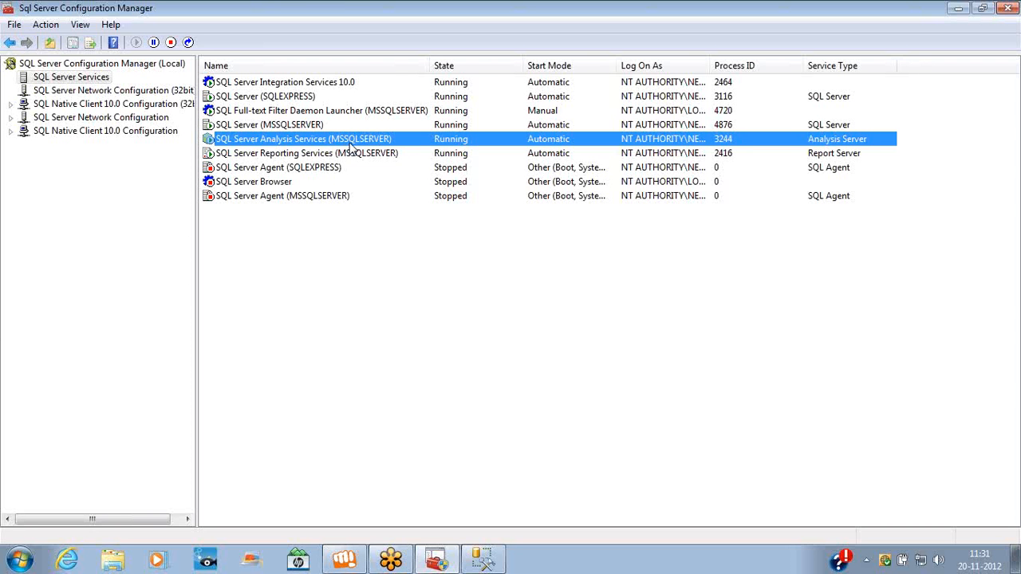
right_click(526, 14)
click(550, 107)
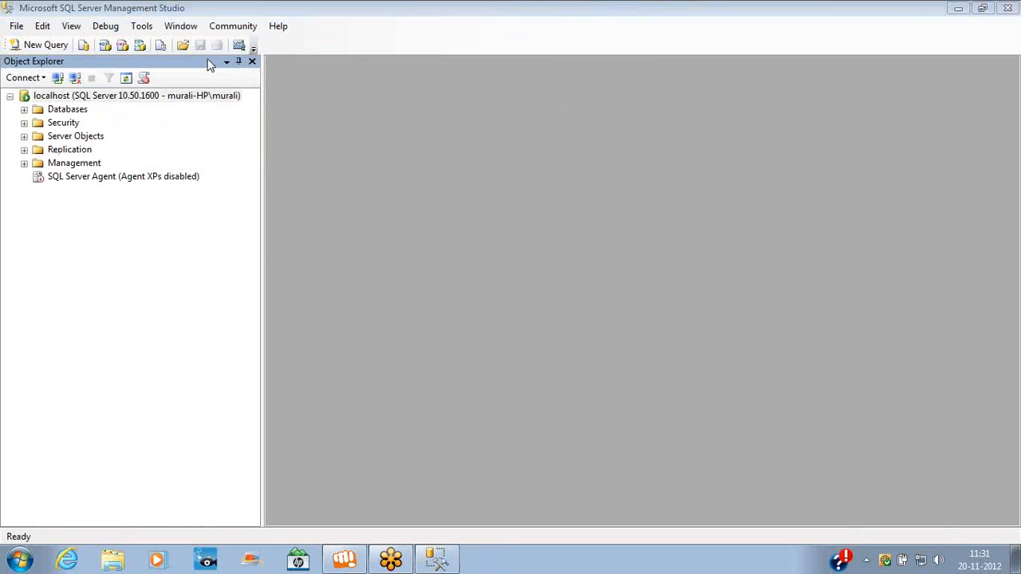
Disconnect Object Explorer from localhost and close Management Studio
right_click(124, 97)
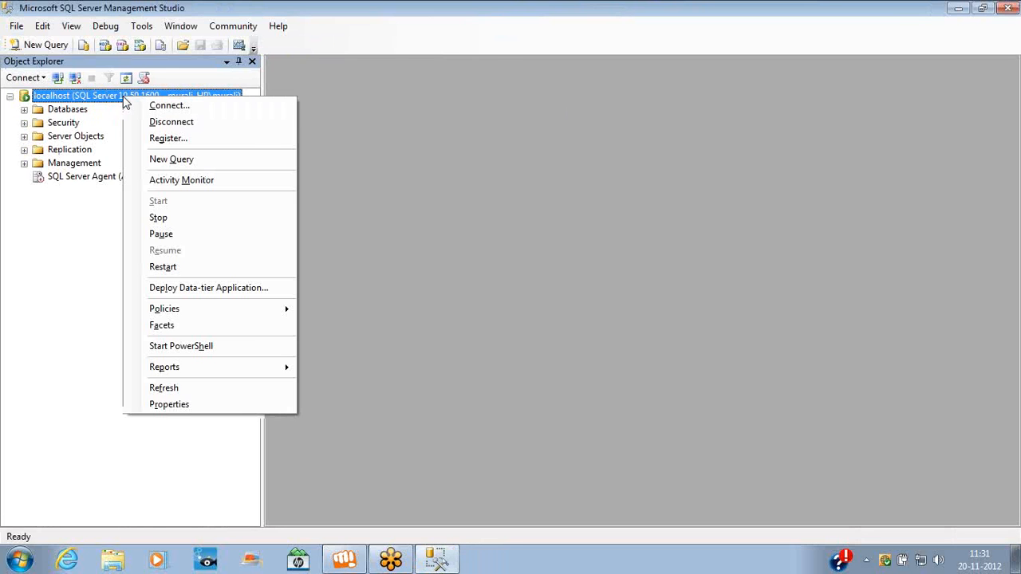
click(173, 124)
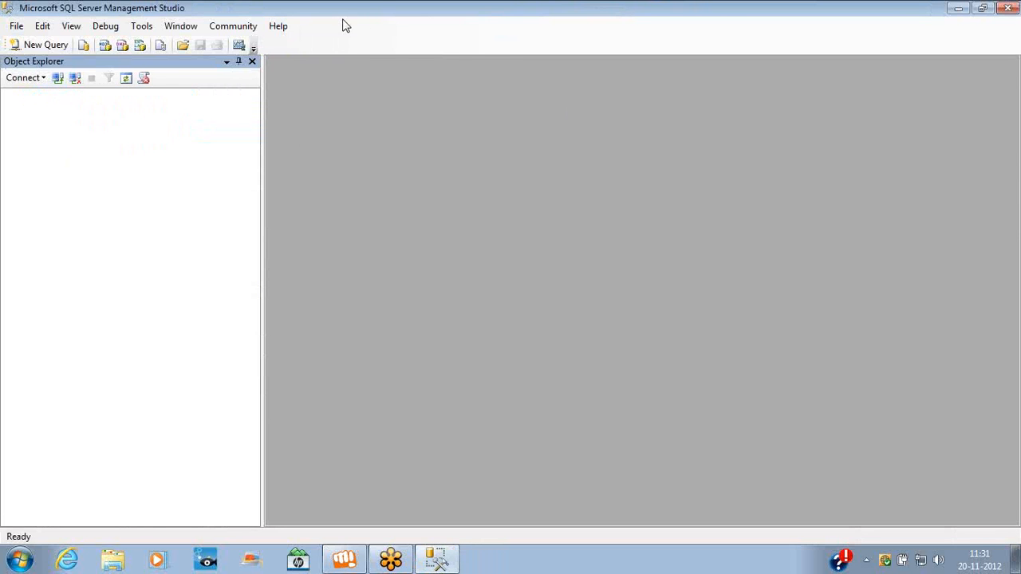
right_click(364, 14)
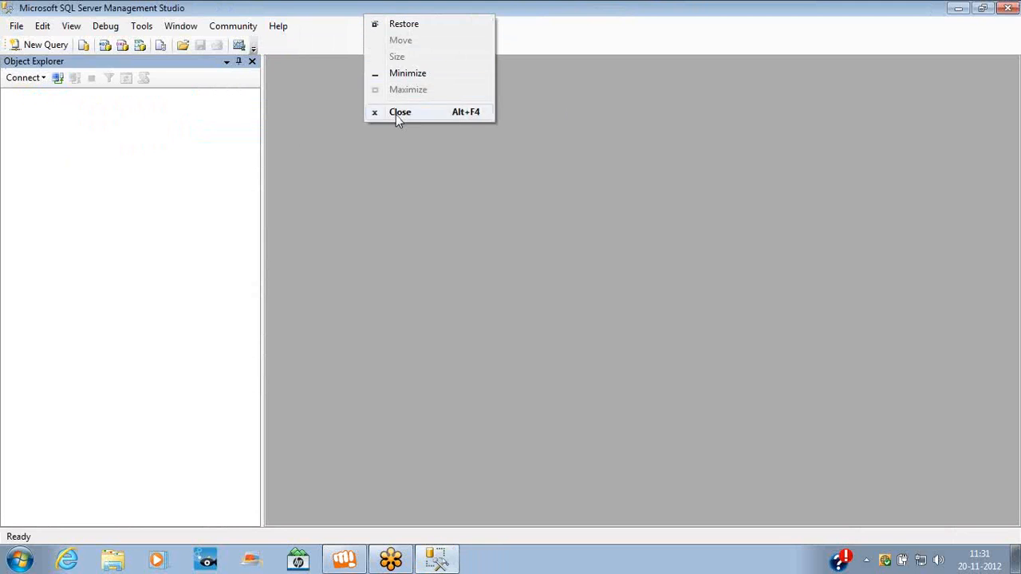
click(395, 114)
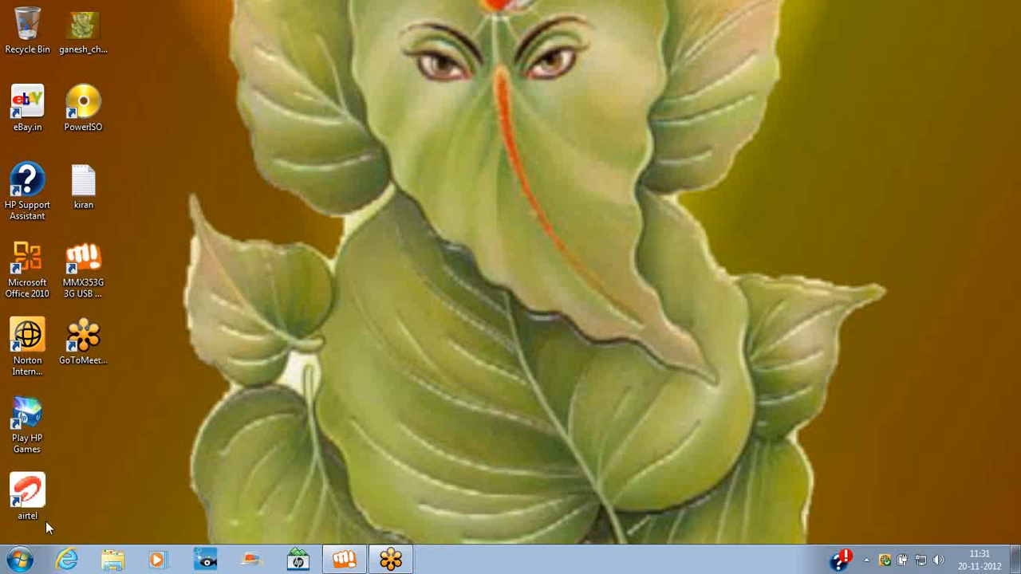
click(20, 560)
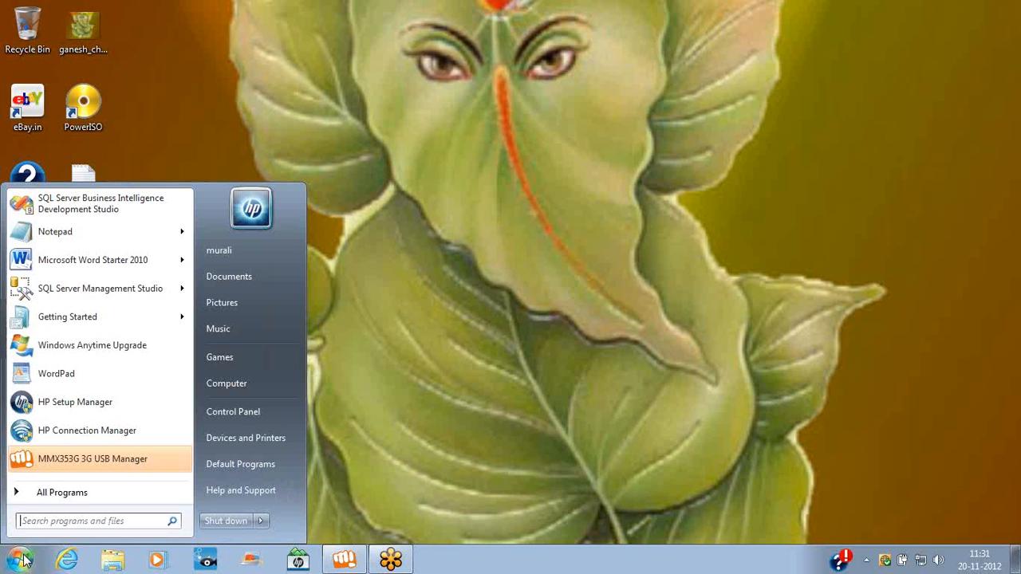
click(83, 494)
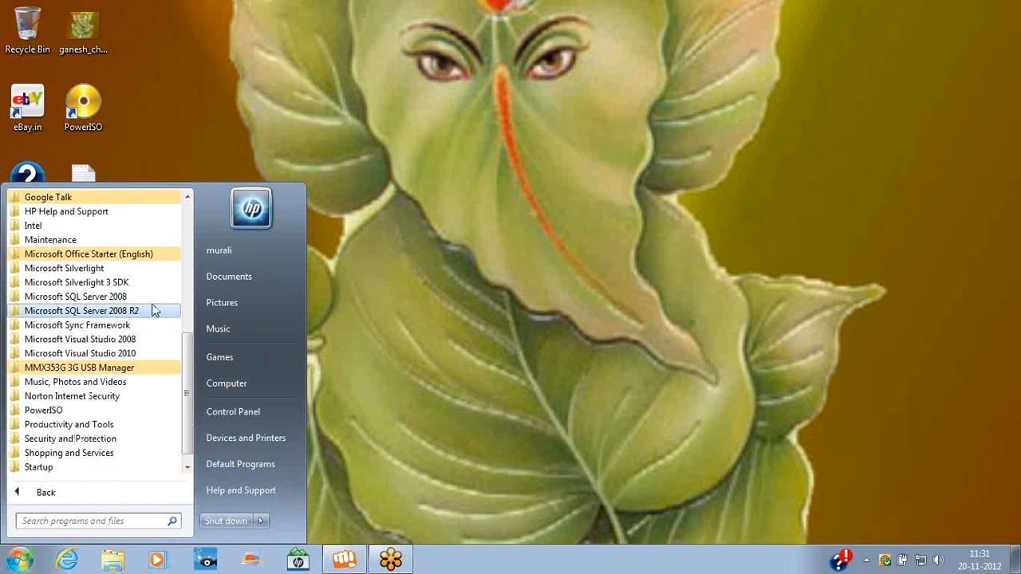
click(101, 312)
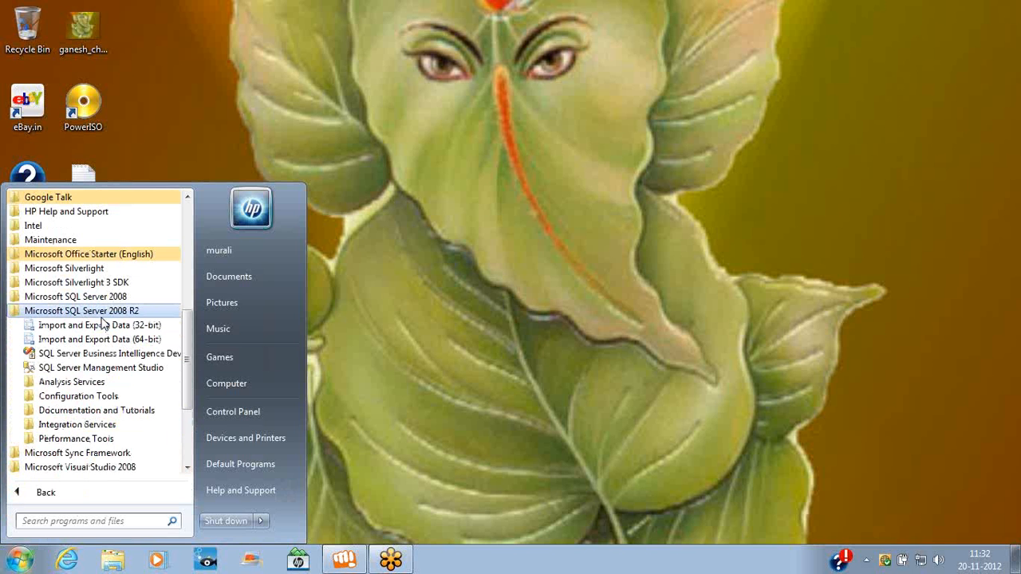
click(334, 88)
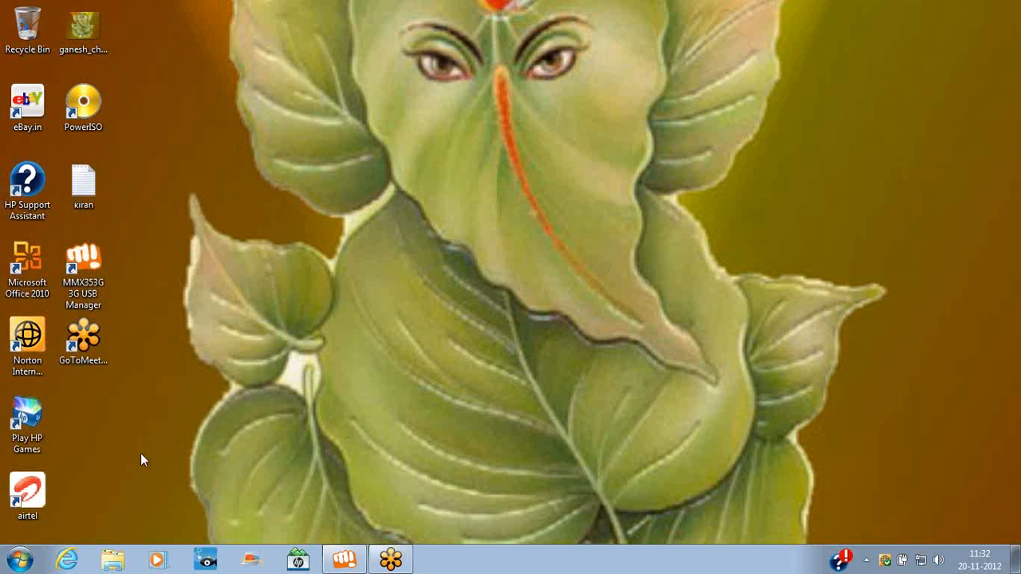
Open the C:\backup\SOFTWARES\sqlserver folder in Explorer and maximize the window
key(super+e)
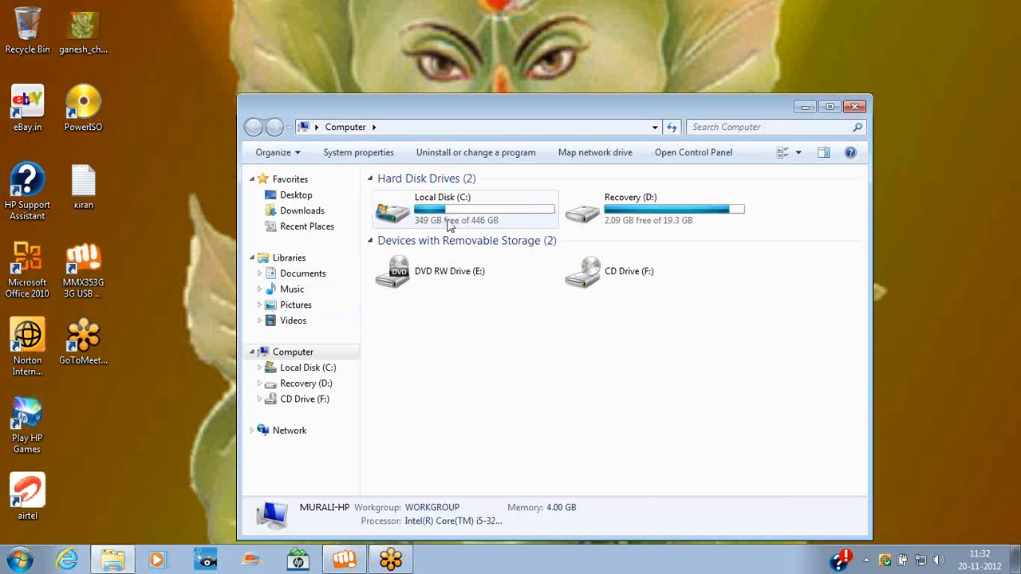
double_click(456, 214)
double_click(447, 230)
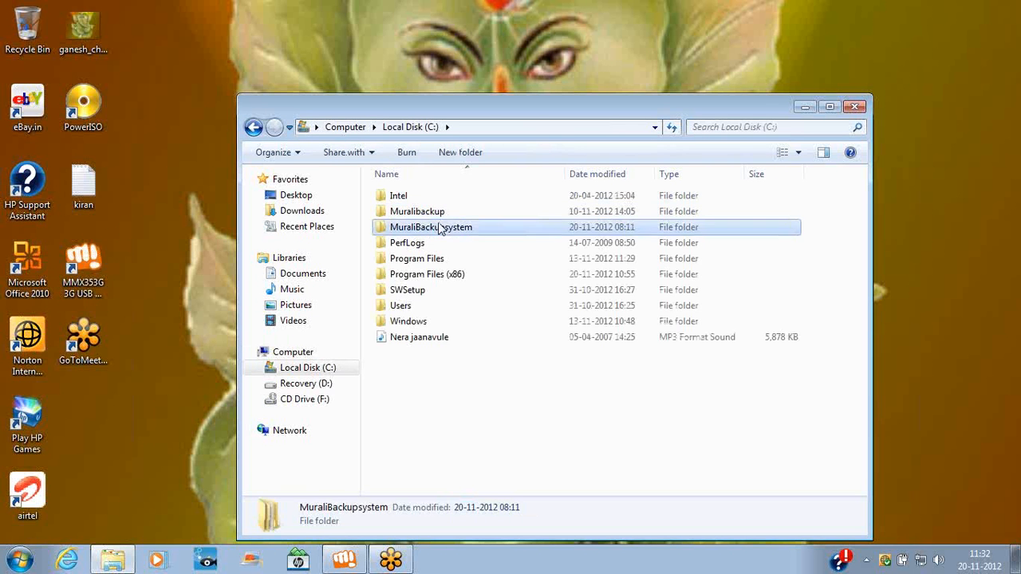
double_click(424, 214)
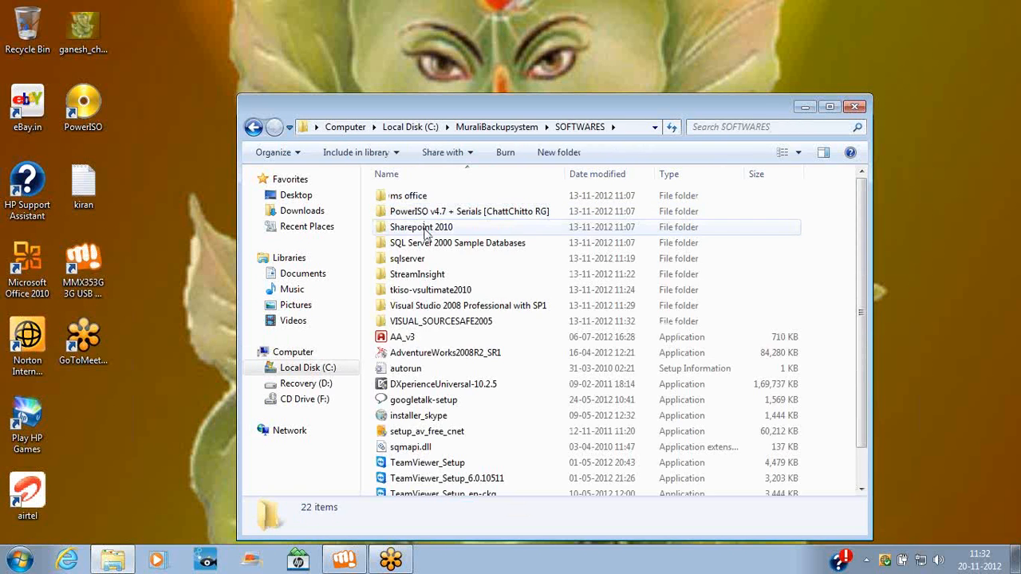
double_click(425, 260)
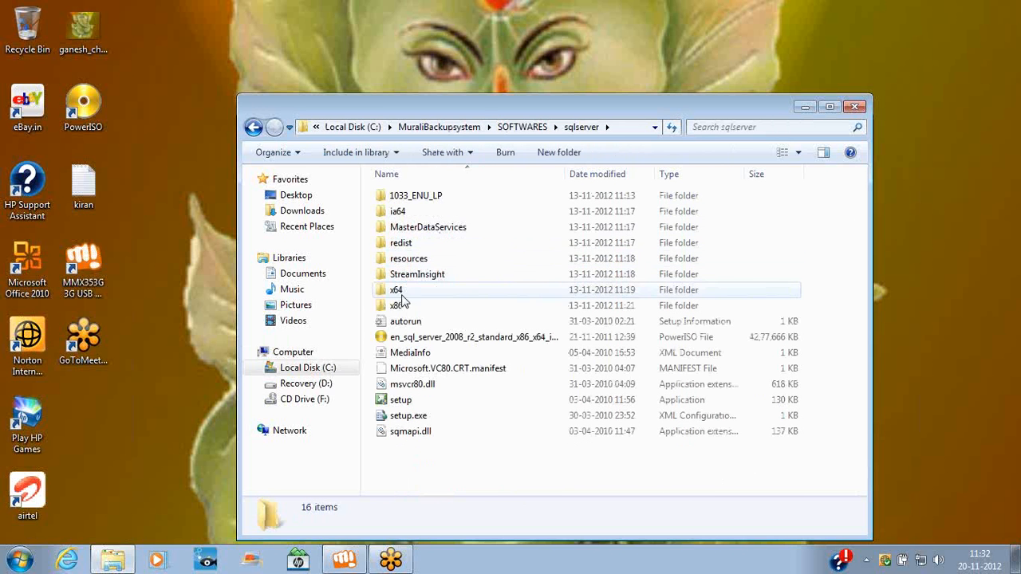
double_click(476, 104)
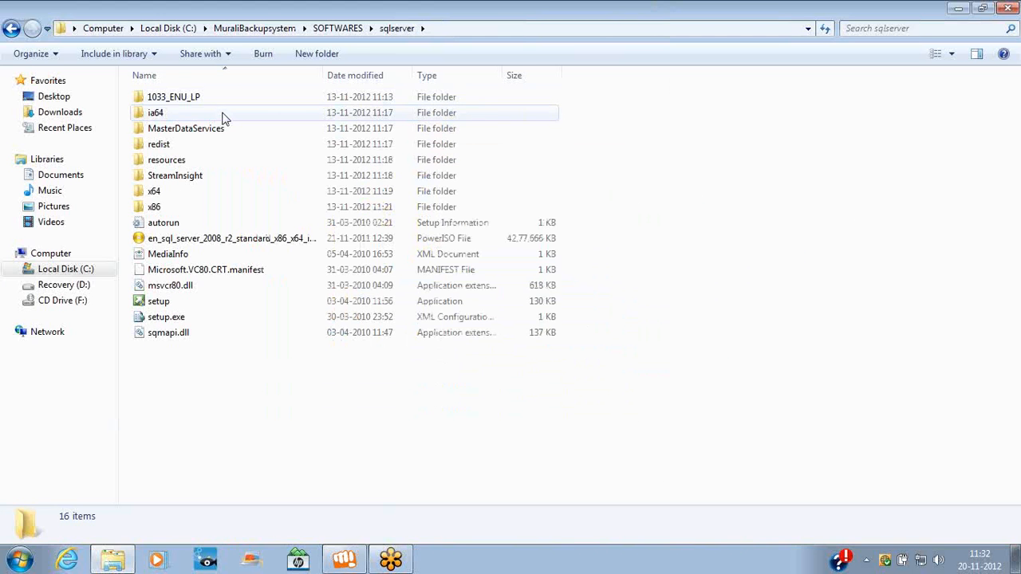
Browse the x64 and x86 subfolders, then return to the sqlserver folder
click(158, 192)
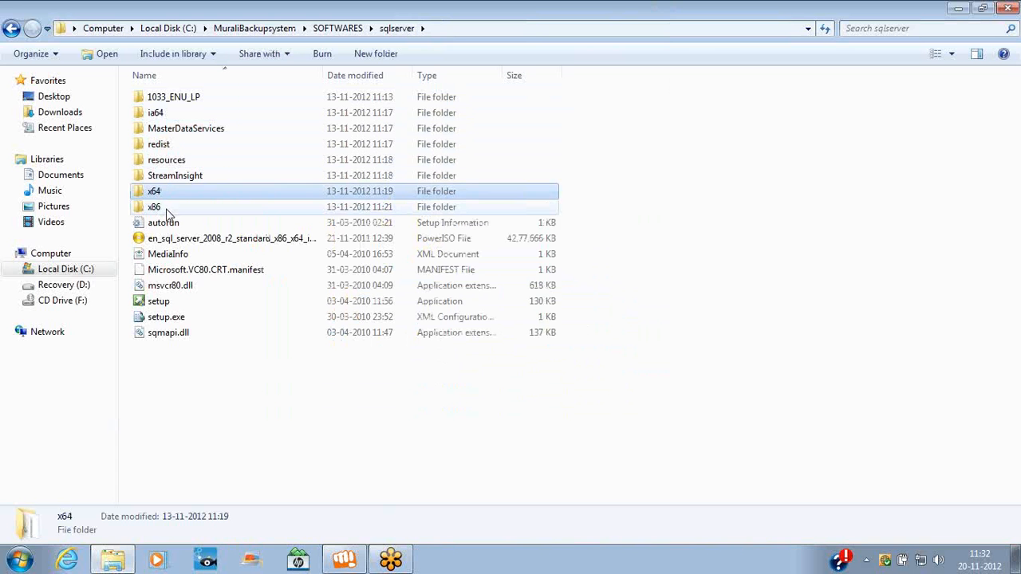
click(168, 206)
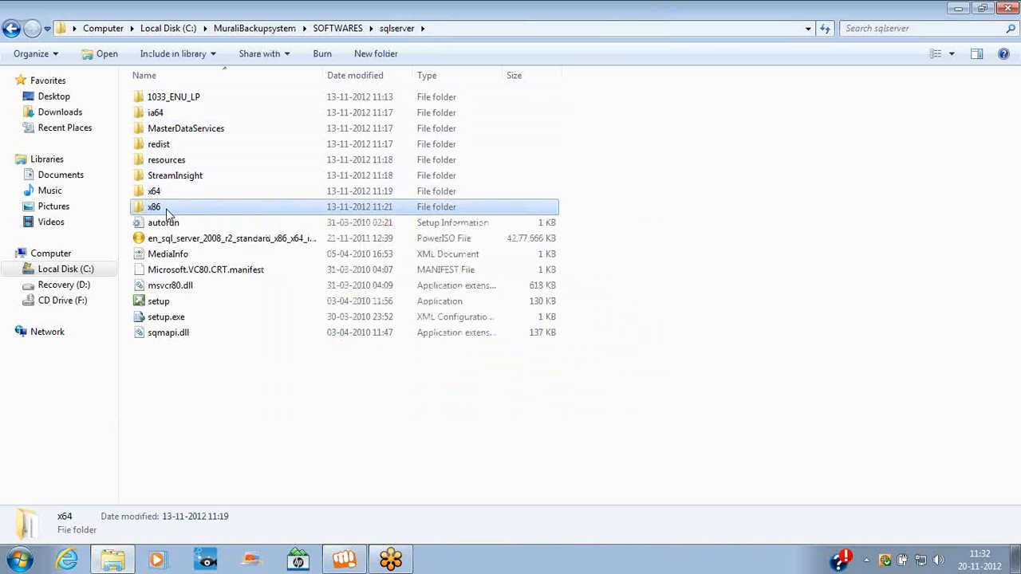
double_click(168, 195)
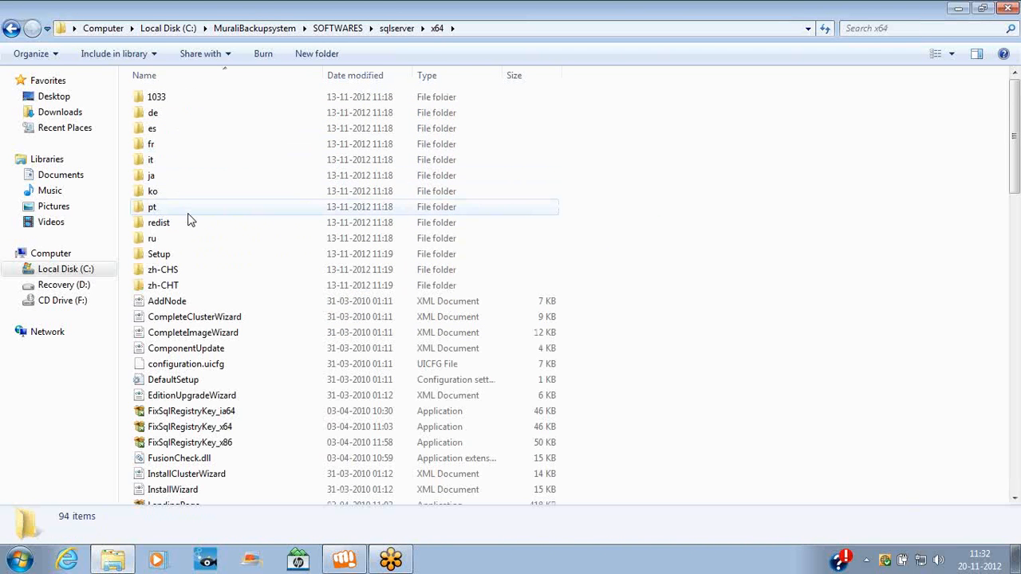
key(BackSpace)
double_click(178, 209)
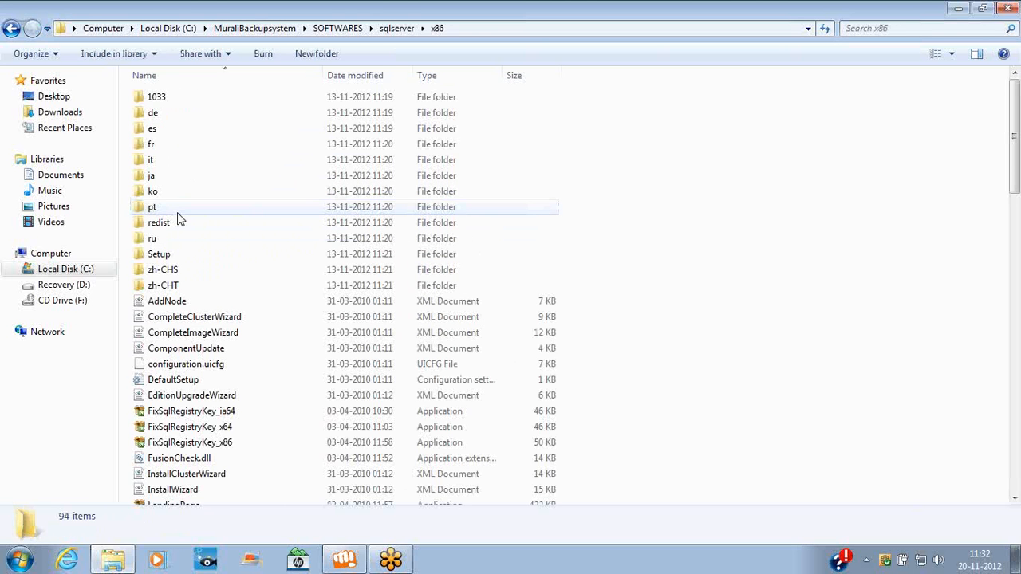
key(BackSpace)
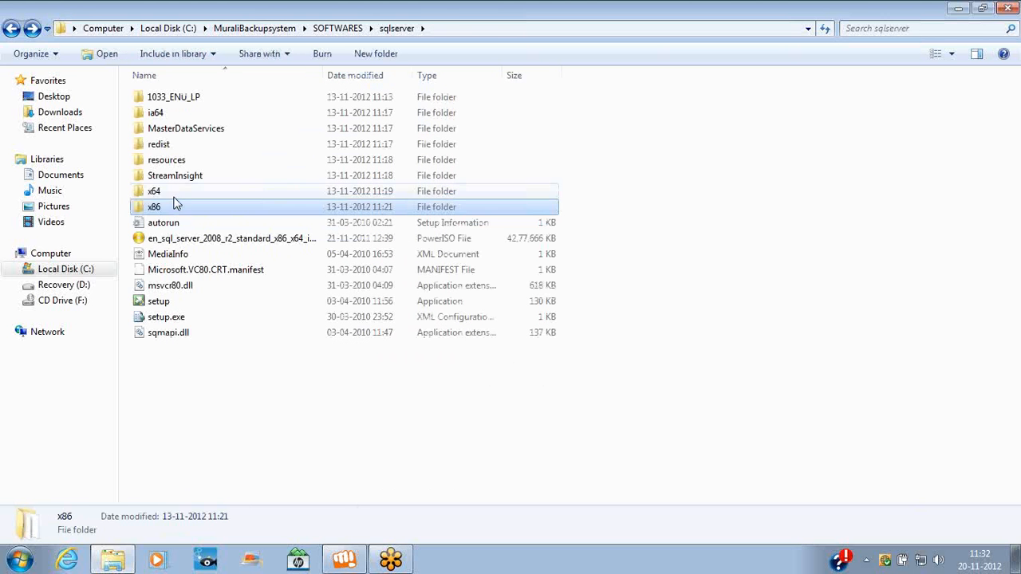
double_click(174, 195)
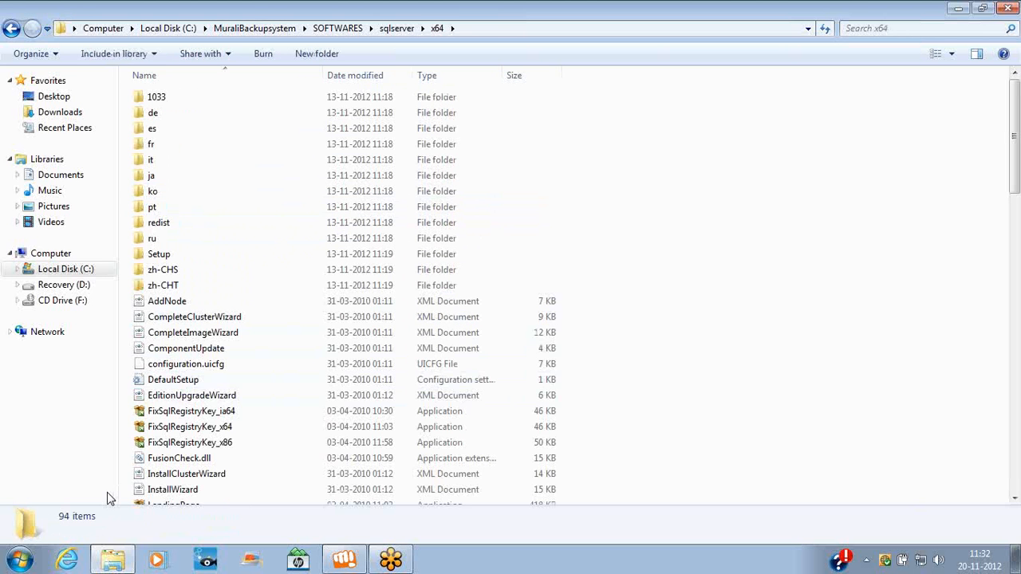
key(super)
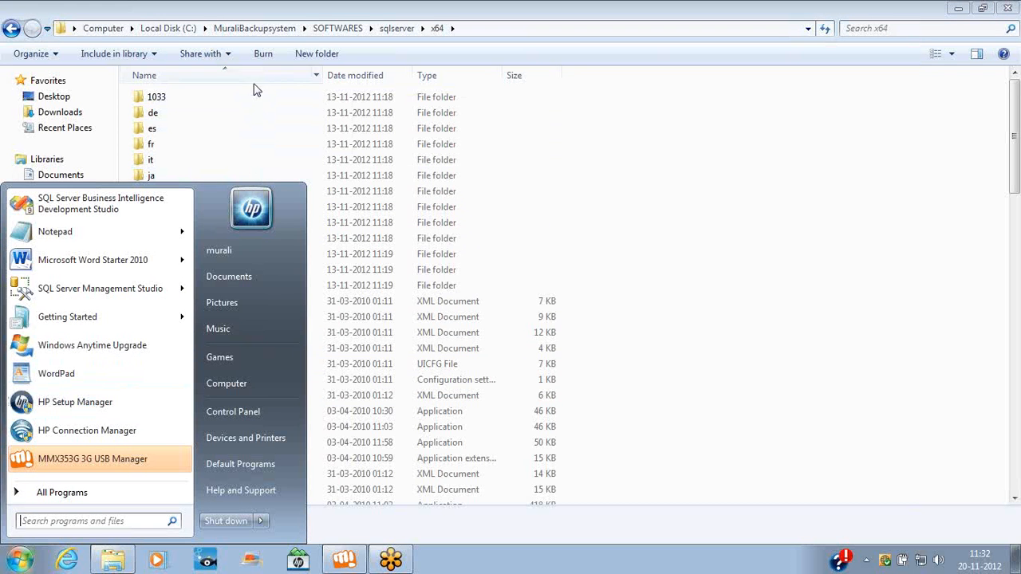
click(12, 29)
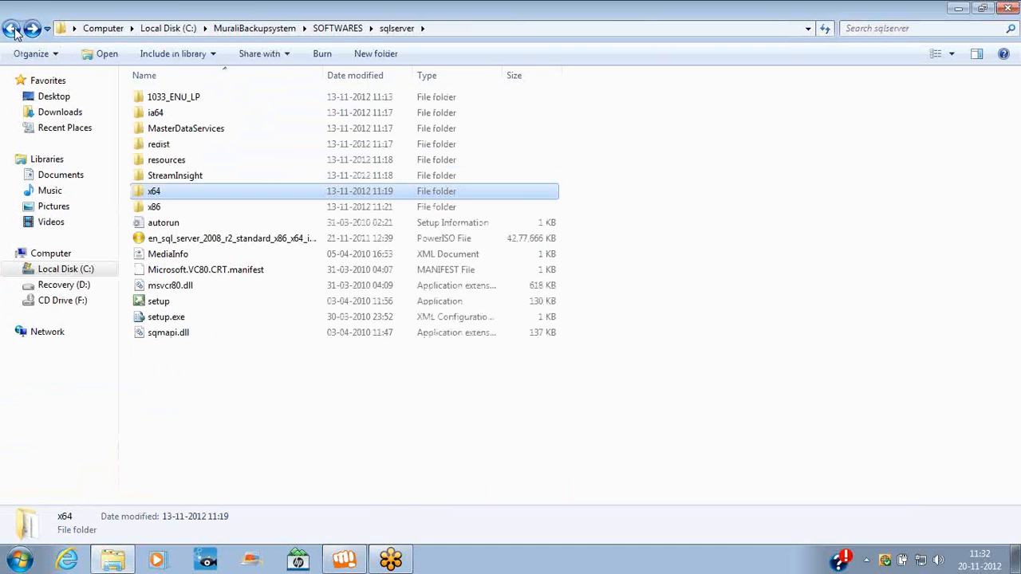
click(20, 559)
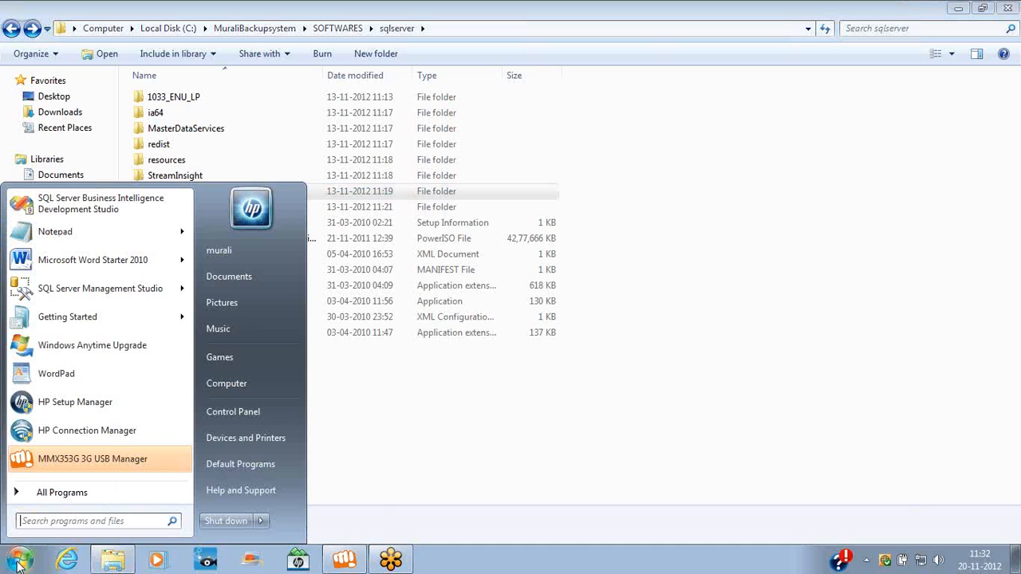
right_click(249, 385)
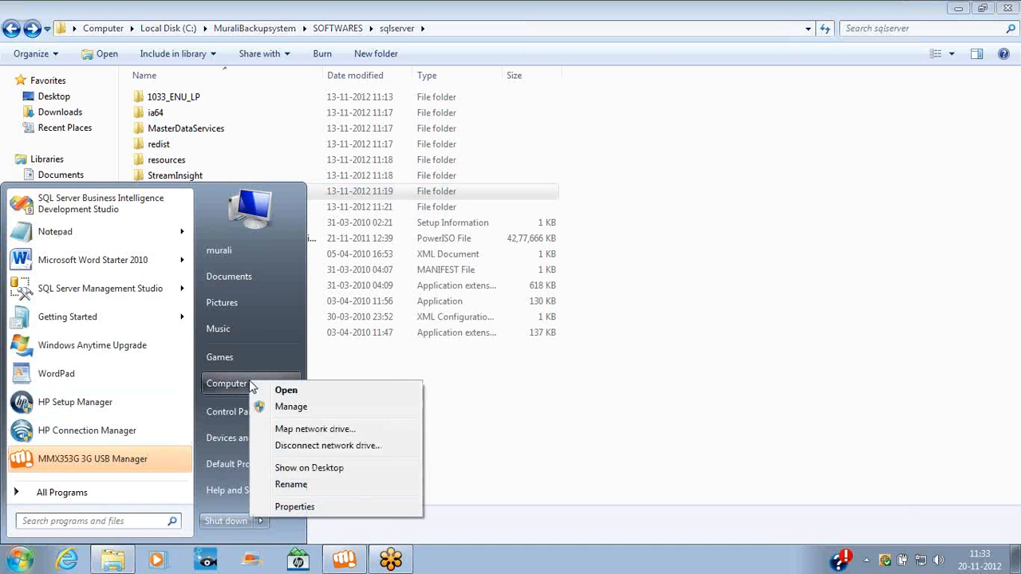
click(294, 507)
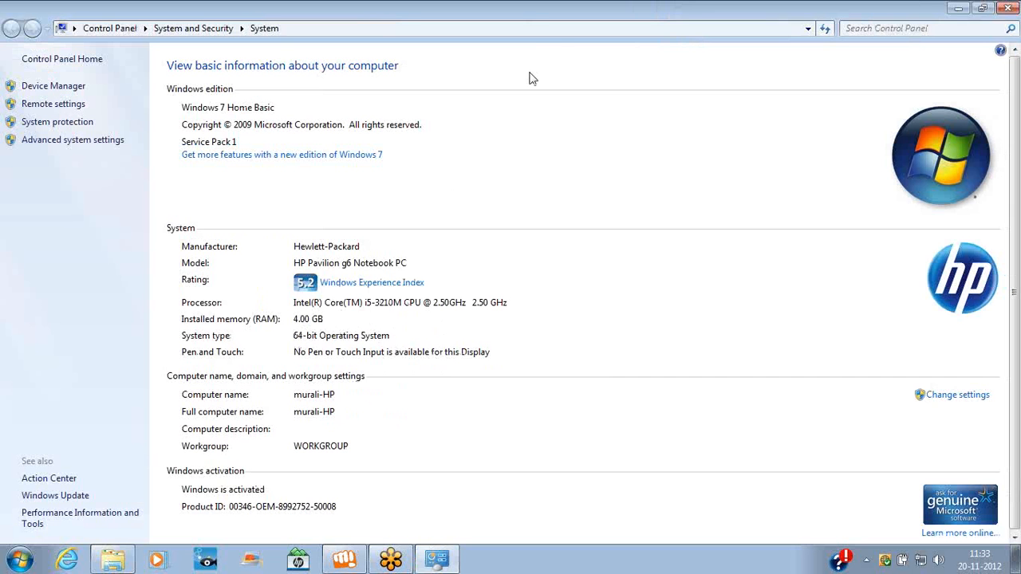
right_click(553, 17)
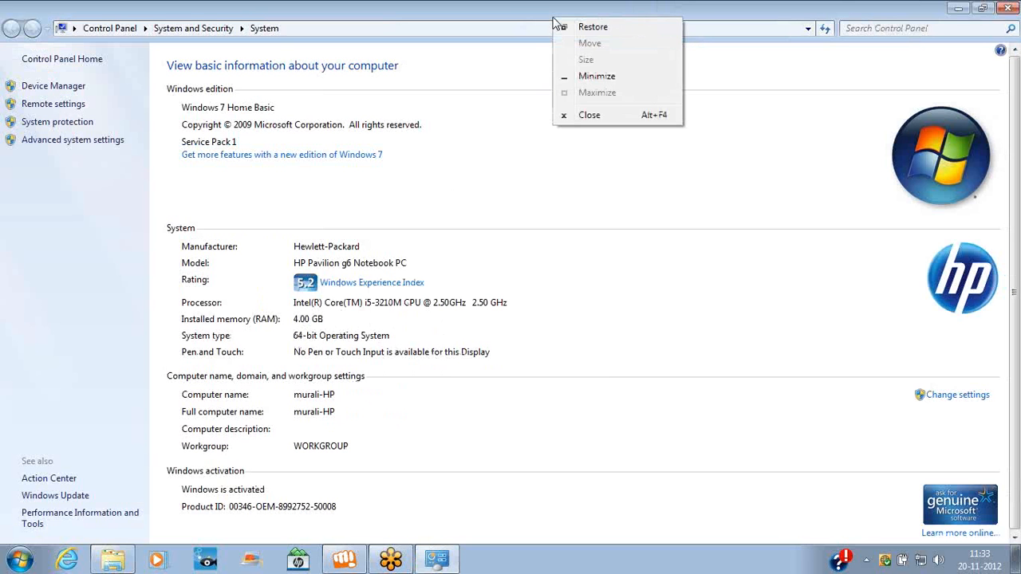
click(602, 119)
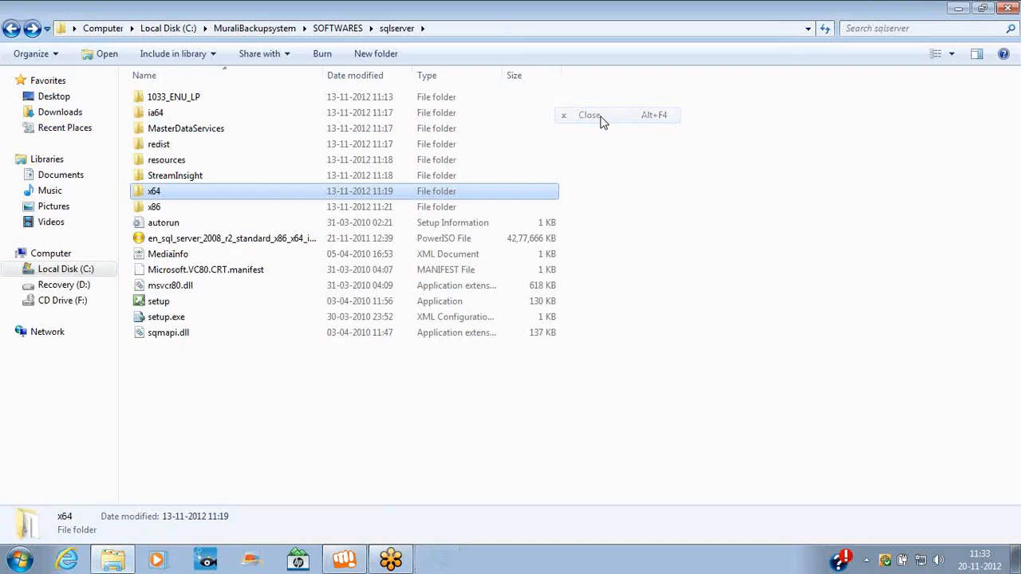
Look through the x86 folder's files, then go up to sqlserver and launch setup
click(167, 209)
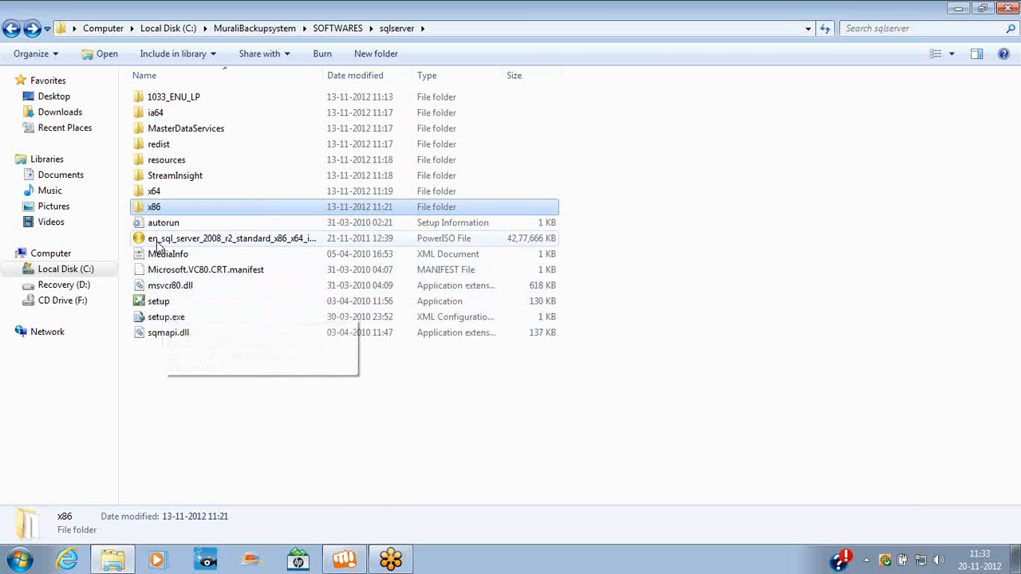
double_click(157, 210)
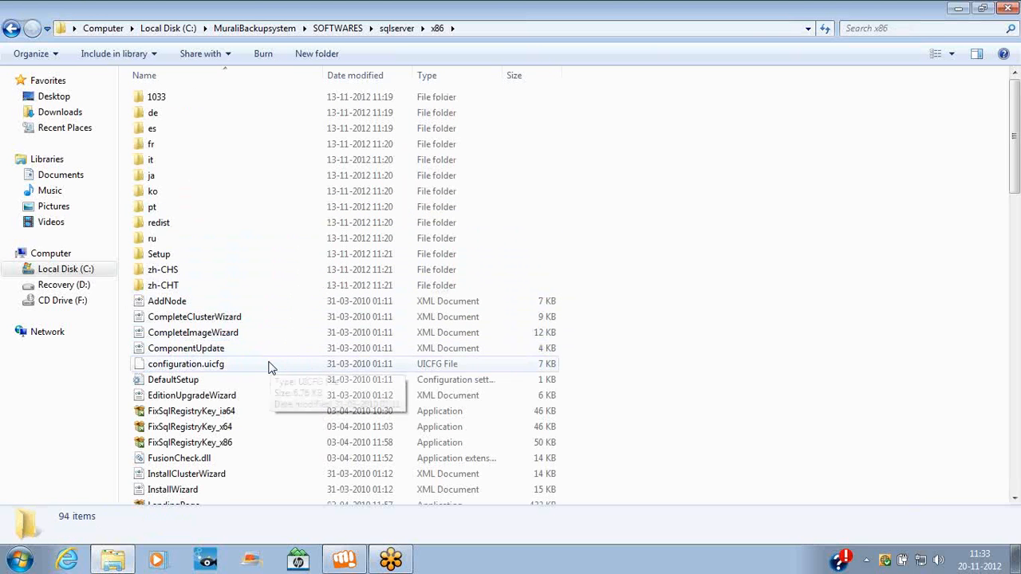
click(229, 371)
key(Down)
key(Down)
key(Down)
key(Down)
key(Down)
key(Down)
key(Down)
key(Down)
key(Down)
key(Down)
key(Down)
key(Down)
key(Down)
key(Down)
key(Down)
key(Down)
key(Down)
key(Down)
key(Down)
key(Down)
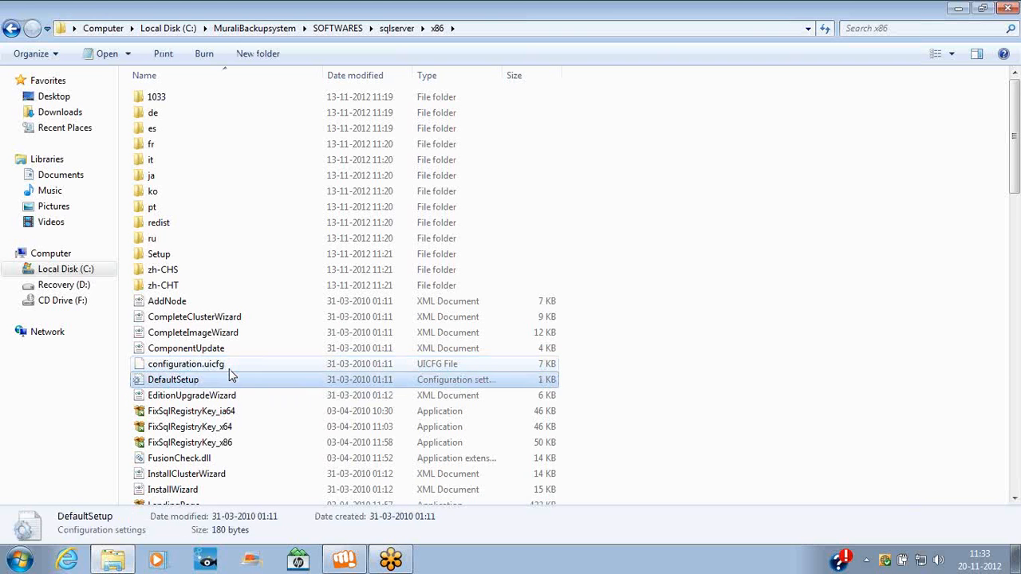
key(Down)
key(Down)
key(Down)
key(Down)
key(Down)
key(Down)
key(Down)
key(Down)
key(Down)
key(Down)
key(Down)
key(Down)
key(Down)
key(Down)
key(Down)
key(Down)
key(Down)
key(Down)
key(Down)
key(Down)
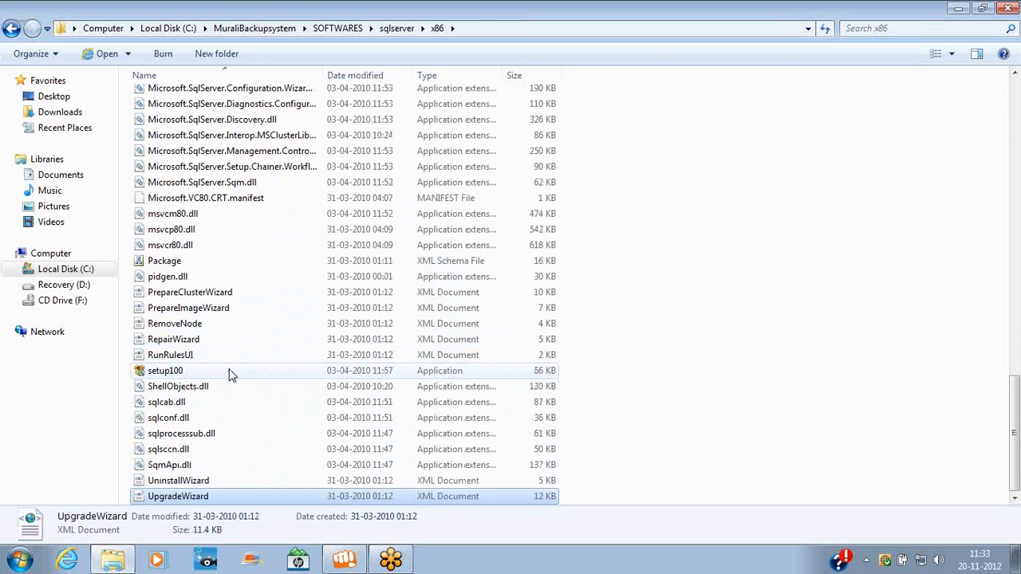
key(BackSpace)
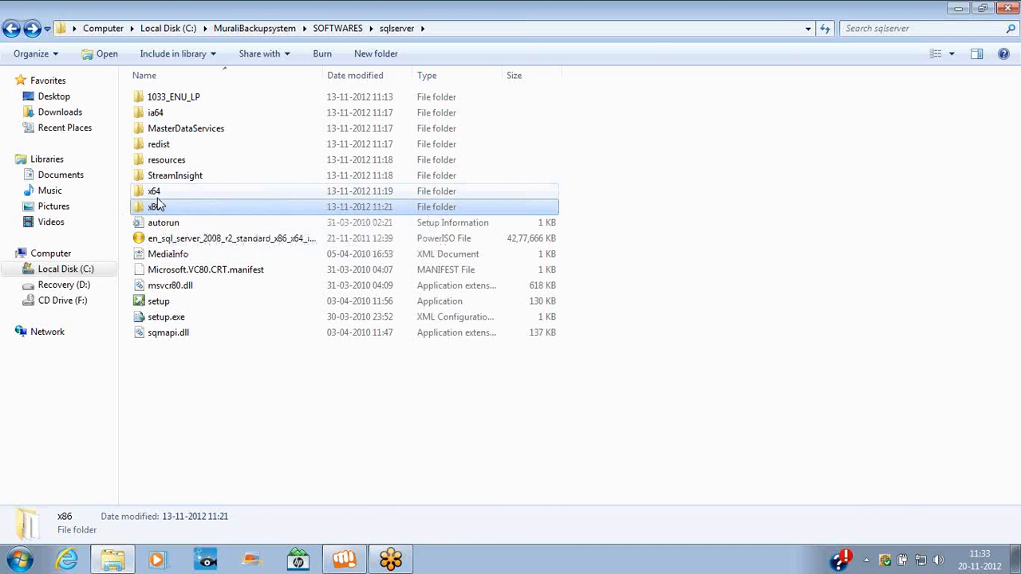
click(162, 305)
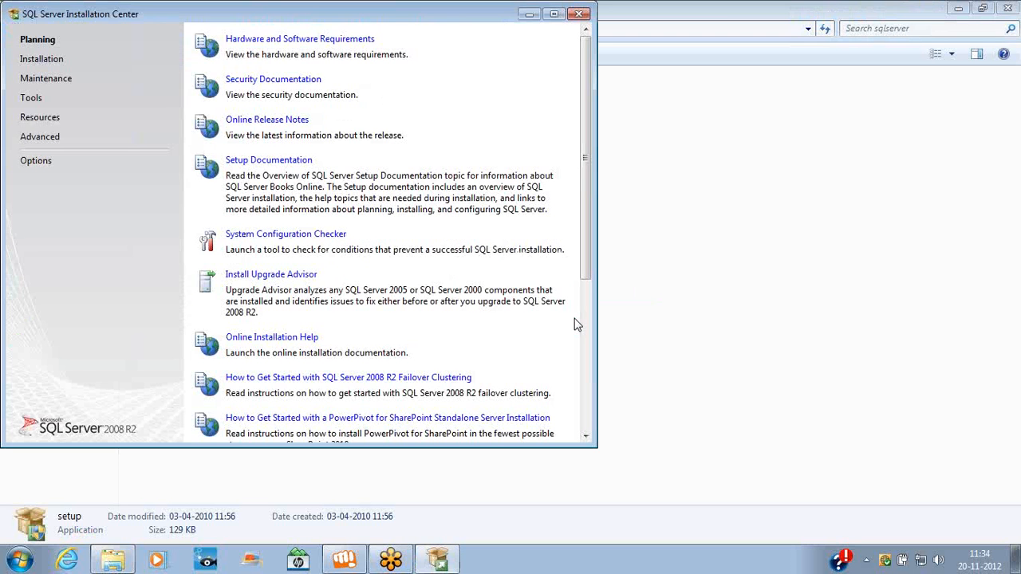
Check the Options page for x64 processor type and media root path, then view Installation choices
click(36, 161)
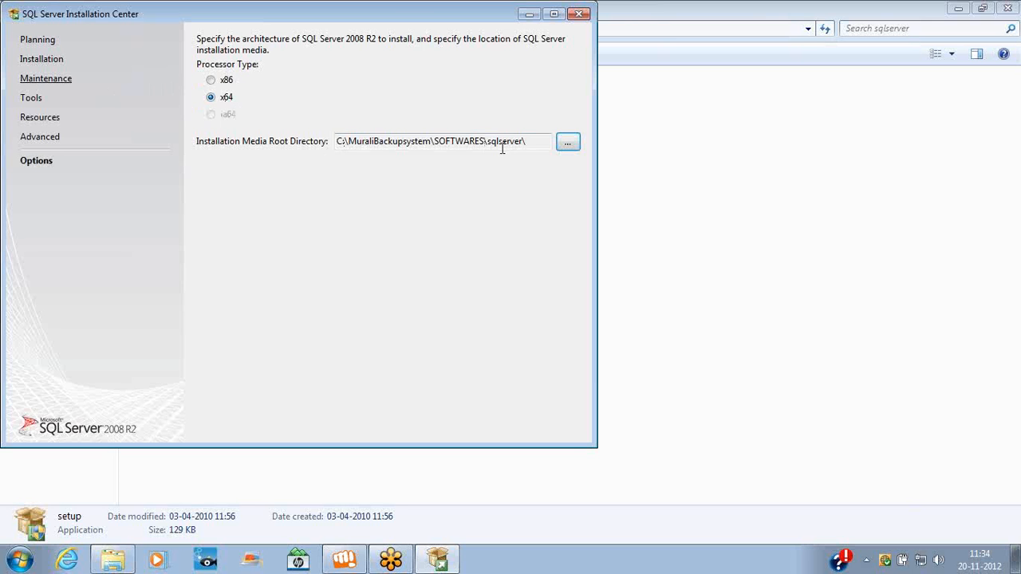
drag(531, 142, 333, 130)
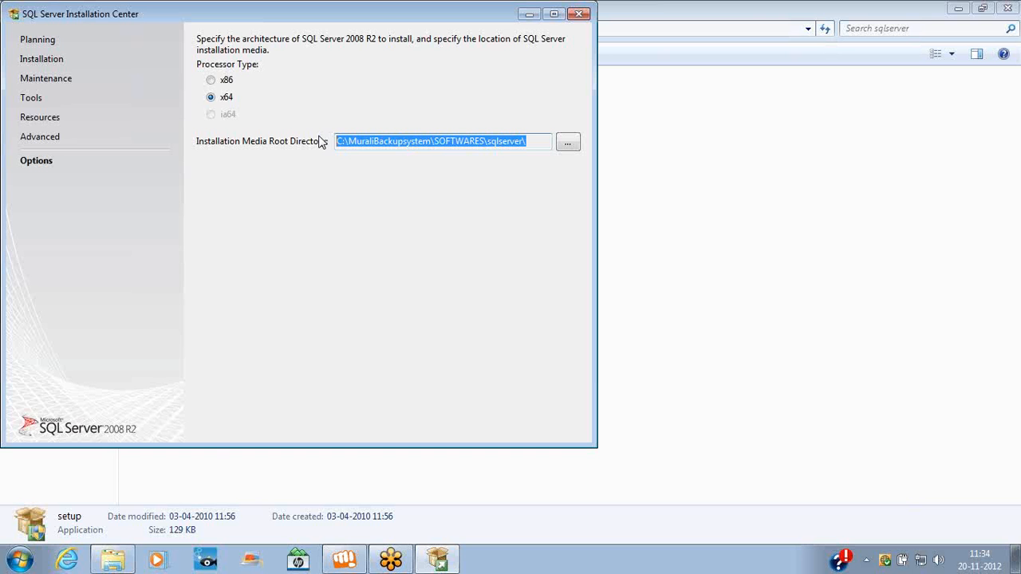
click(41, 60)
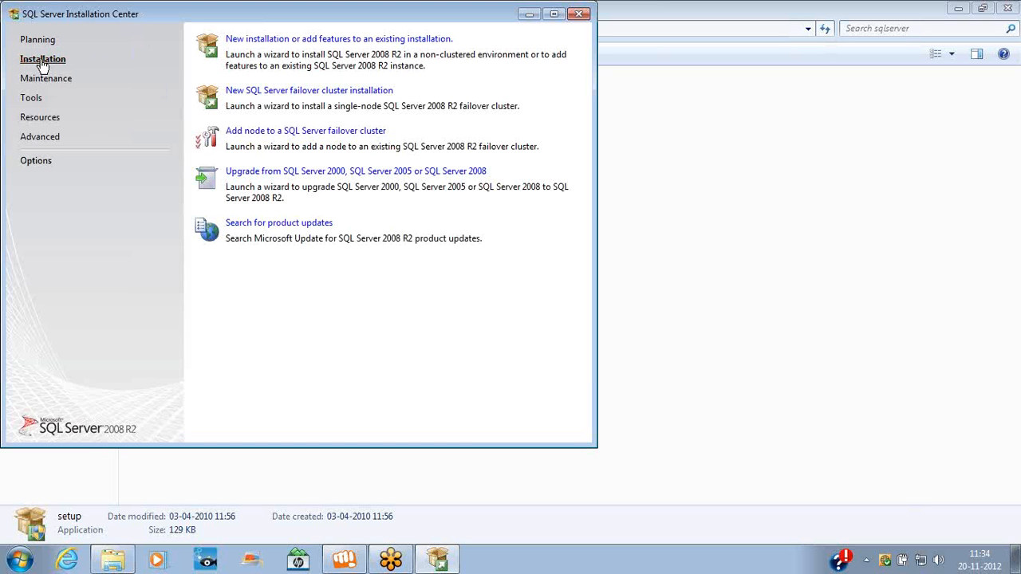
Start a new installation and accept the Setup Support Rules once all 7 pass
click(279, 41)
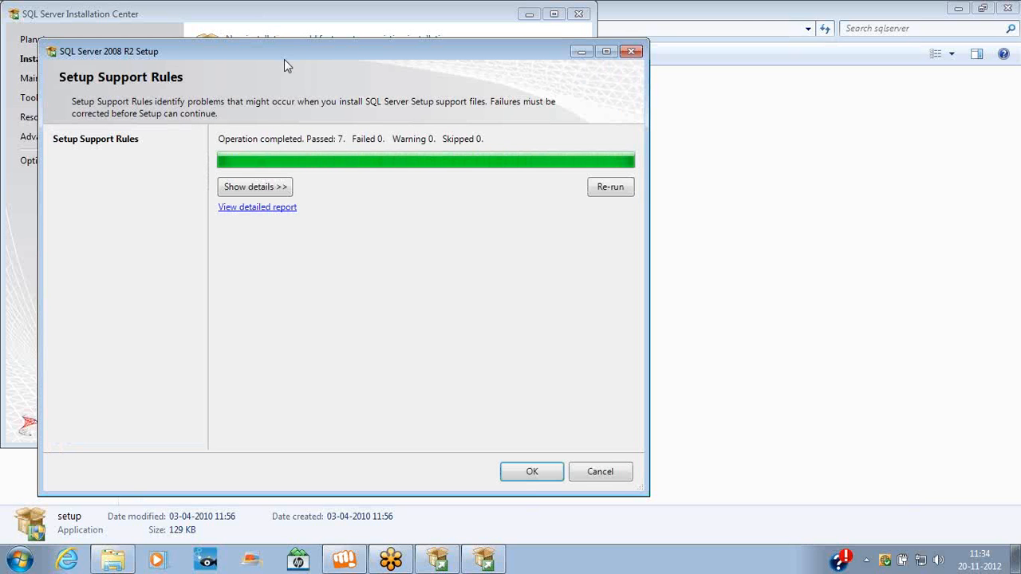
drag(316, 53, 364, 48)
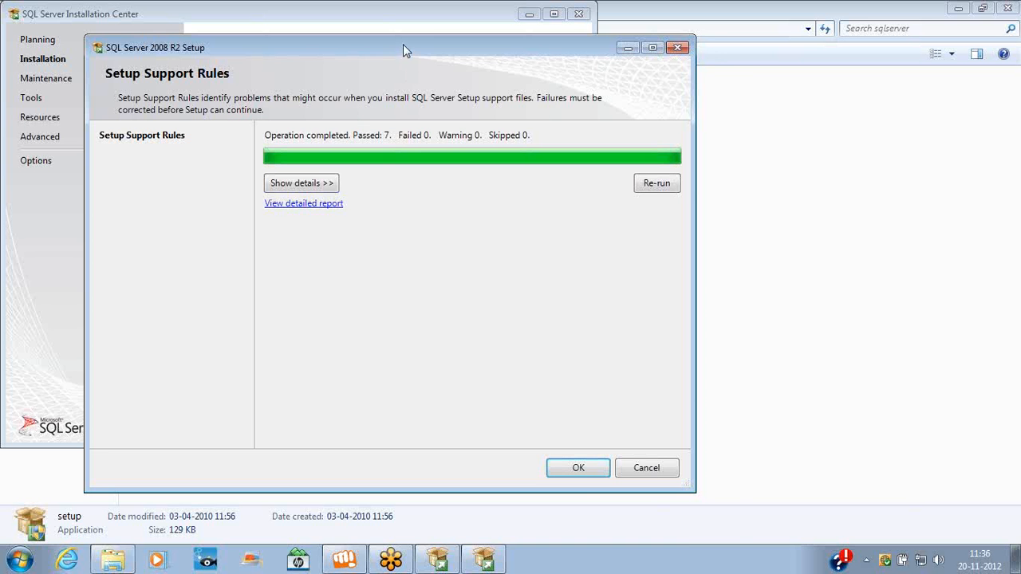
drag(403, 45, 448, 91)
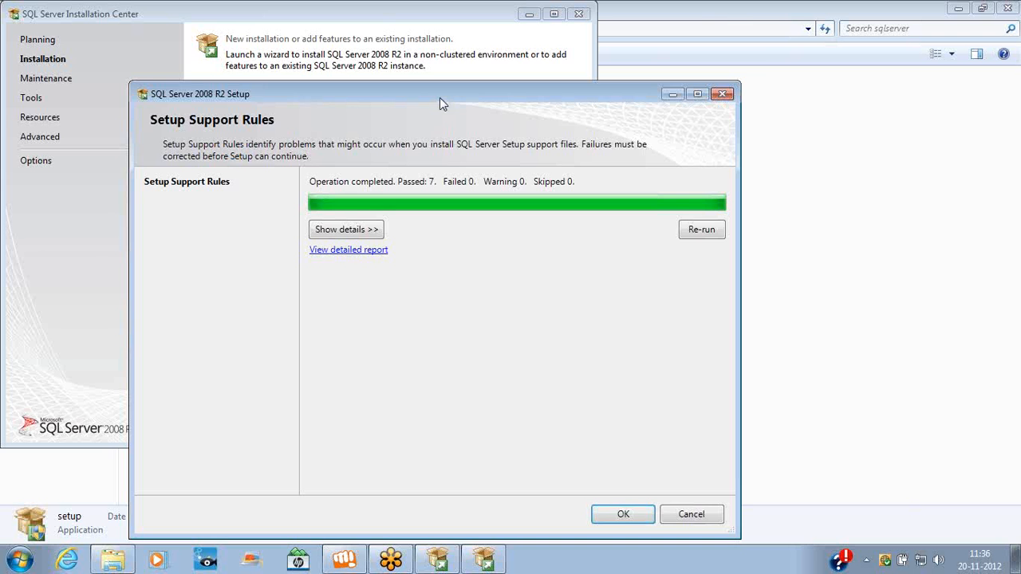
drag(440, 98, 457, 61)
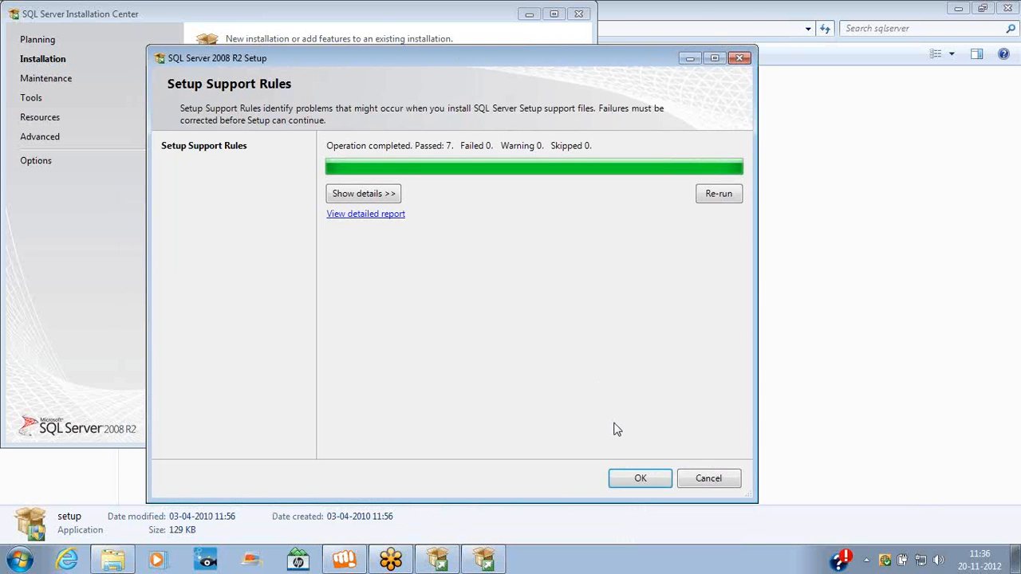
click(636, 476)
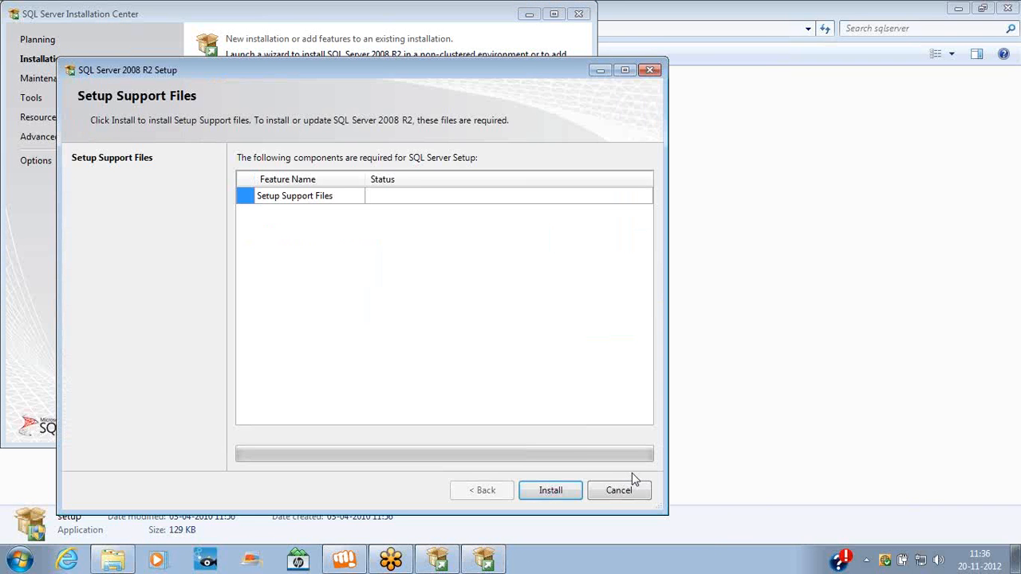
Install the setup support files and continue past the rules despite the Windows Firewall warning
click(571, 490)
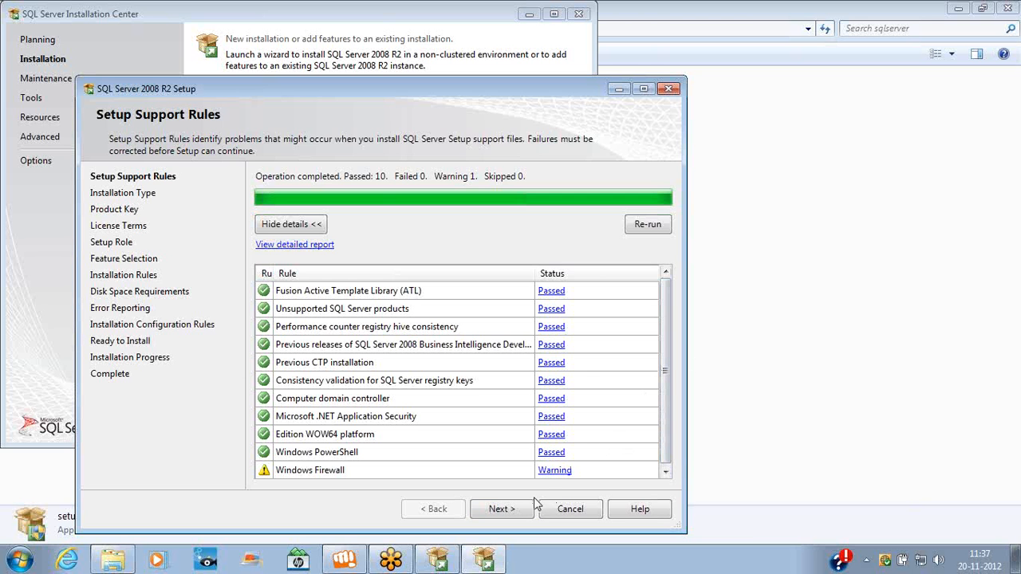
click(515, 510)
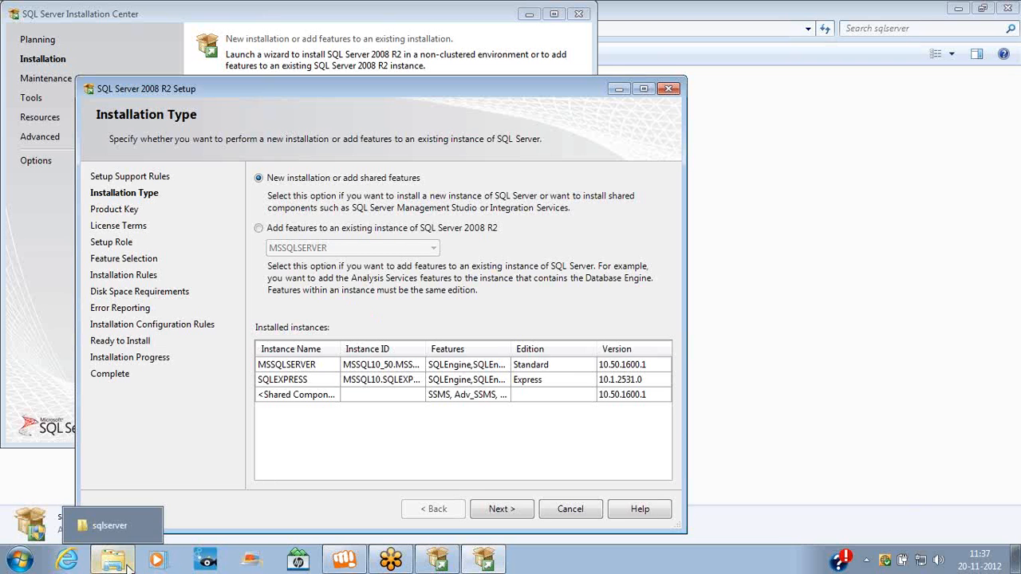
mouse_move(362, 561)
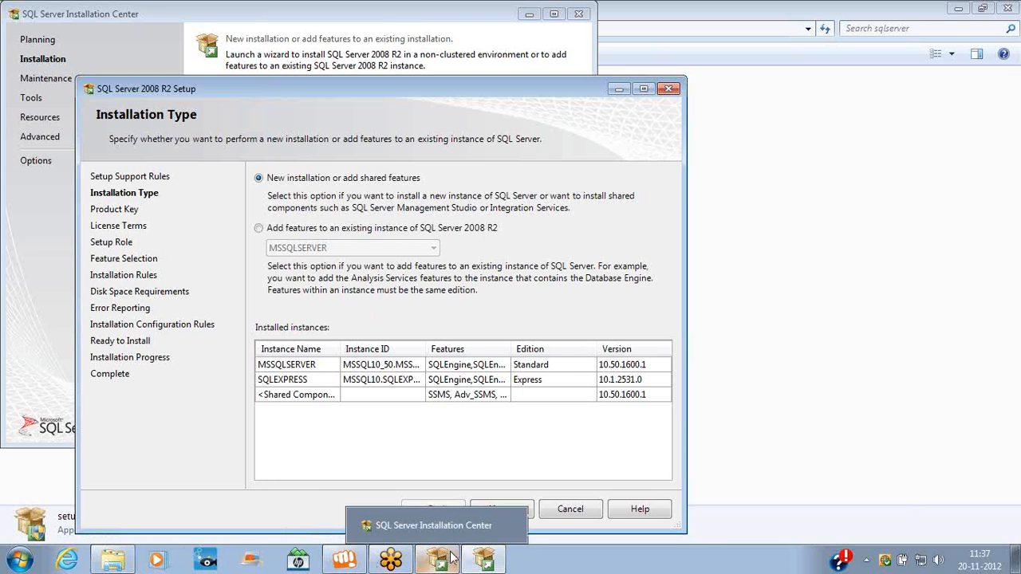
click(20, 560)
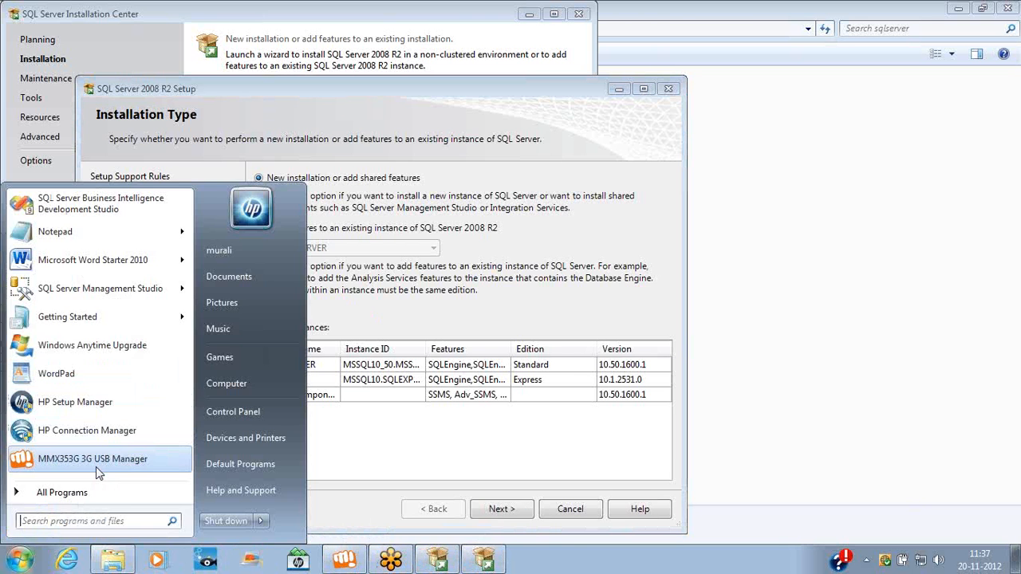
Launch SQL Server Configuration Manager to review existing services, then return to Setup
click(93, 500)
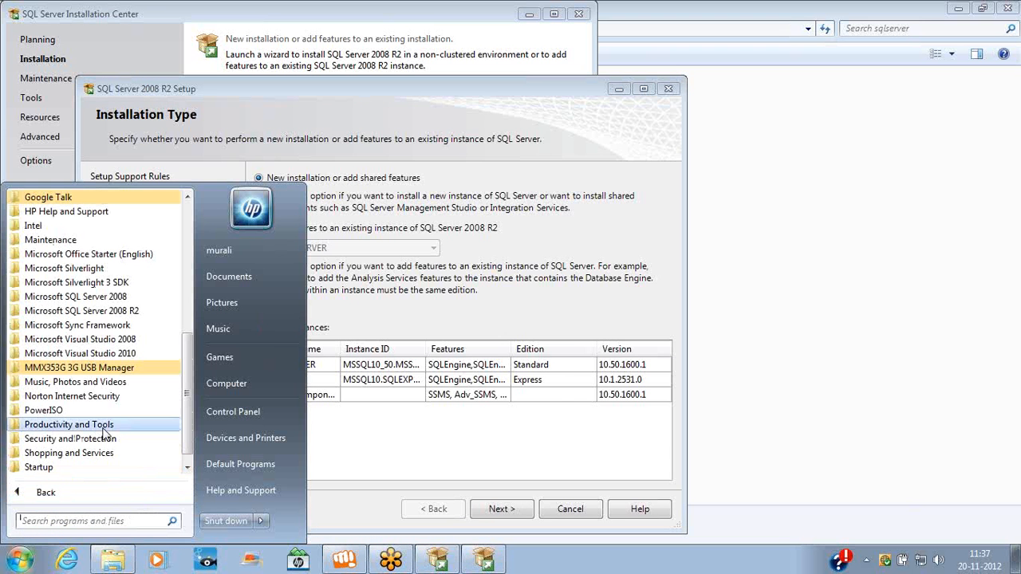
click(102, 311)
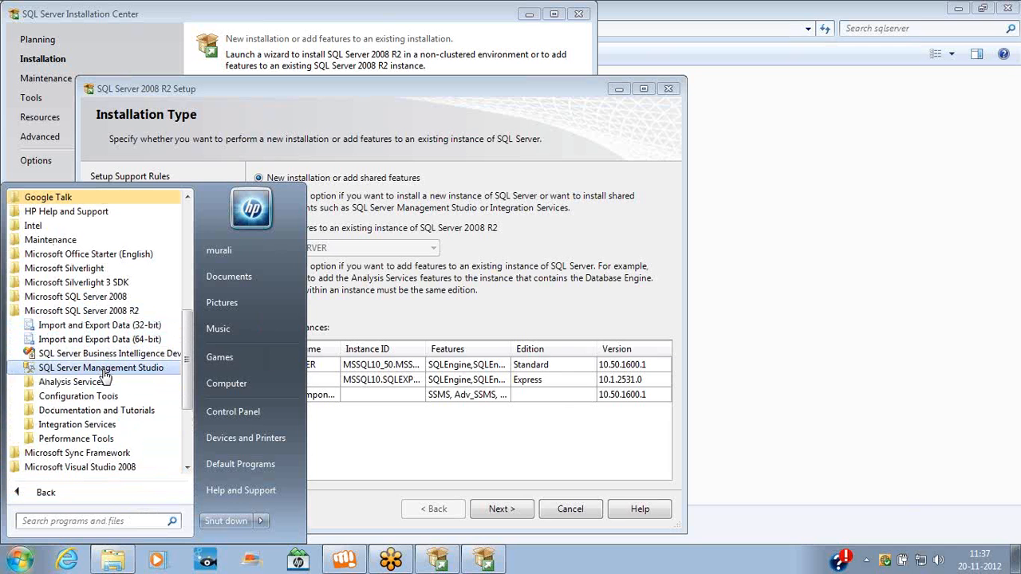
click(98, 396)
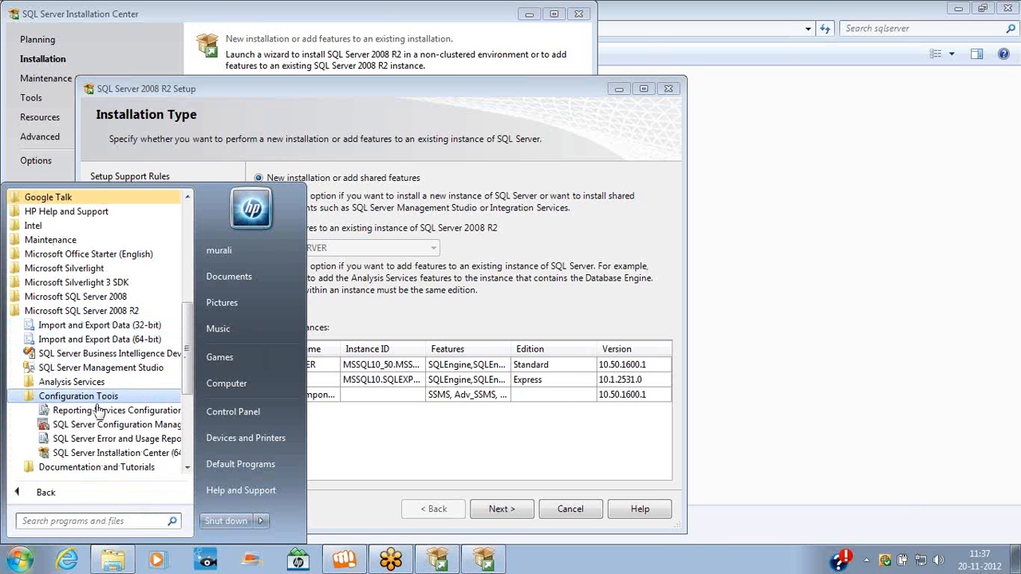
click(100, 361)
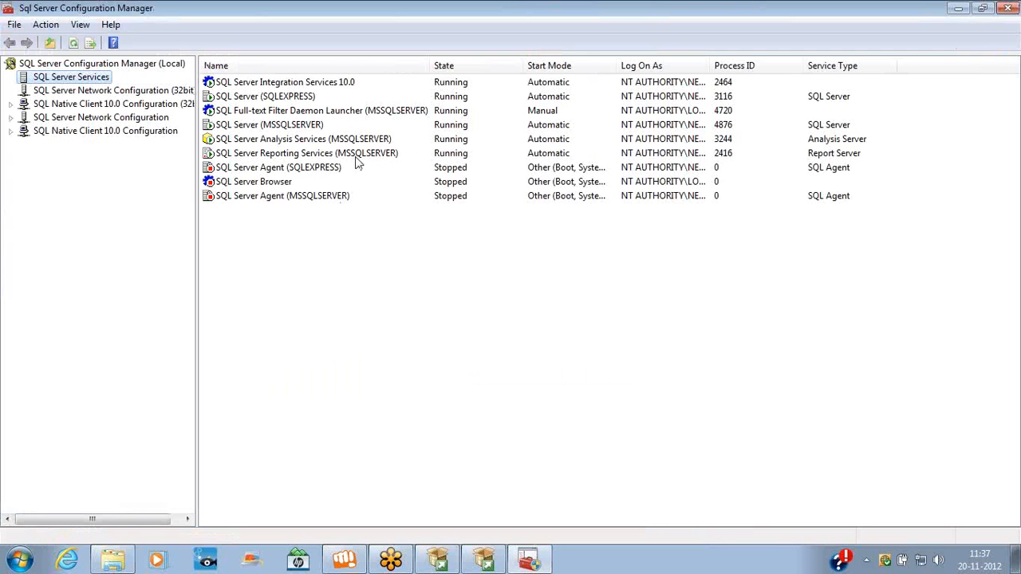
click(393, 112)
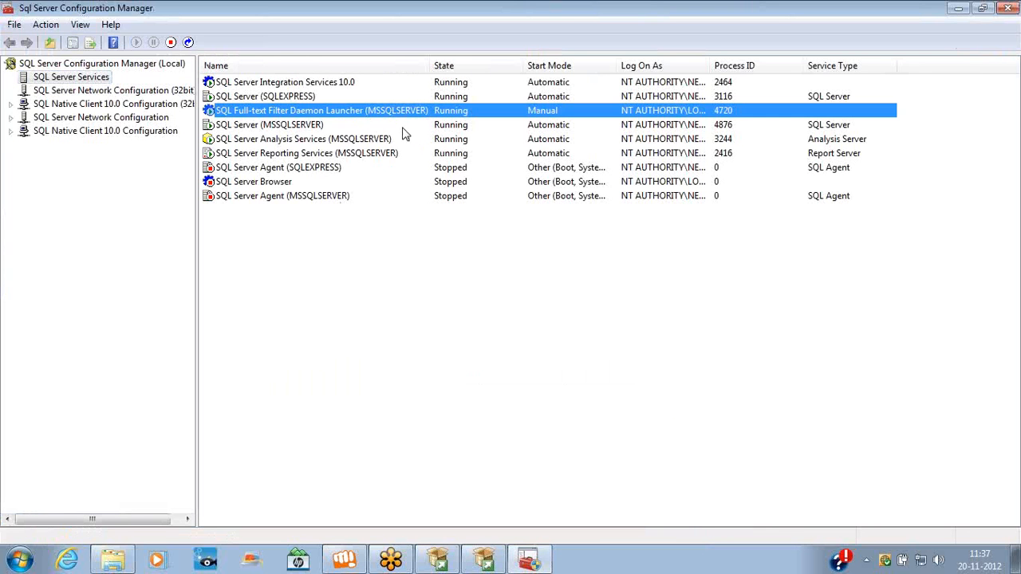
key(alt+Tab)
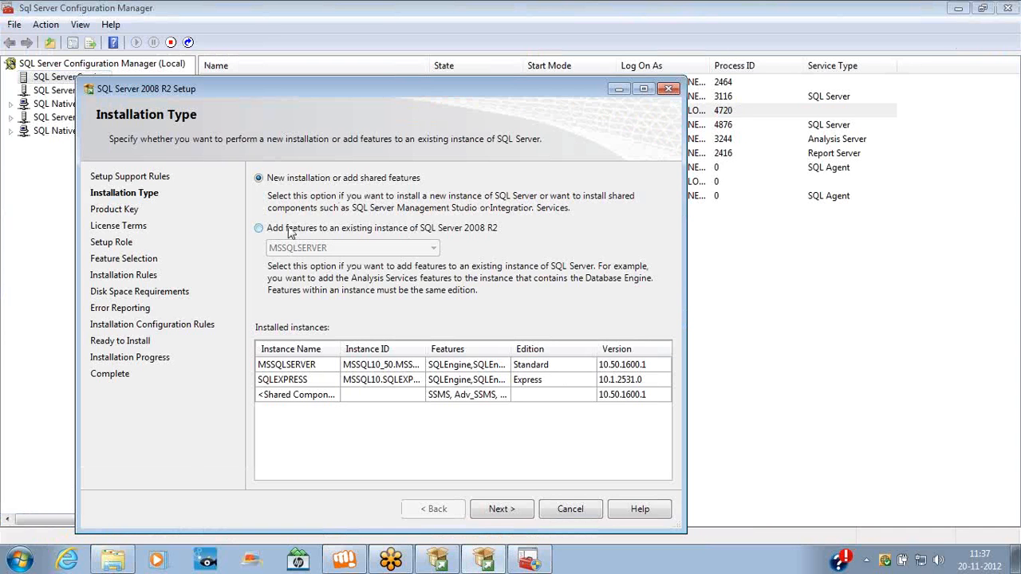
click(289, 230)
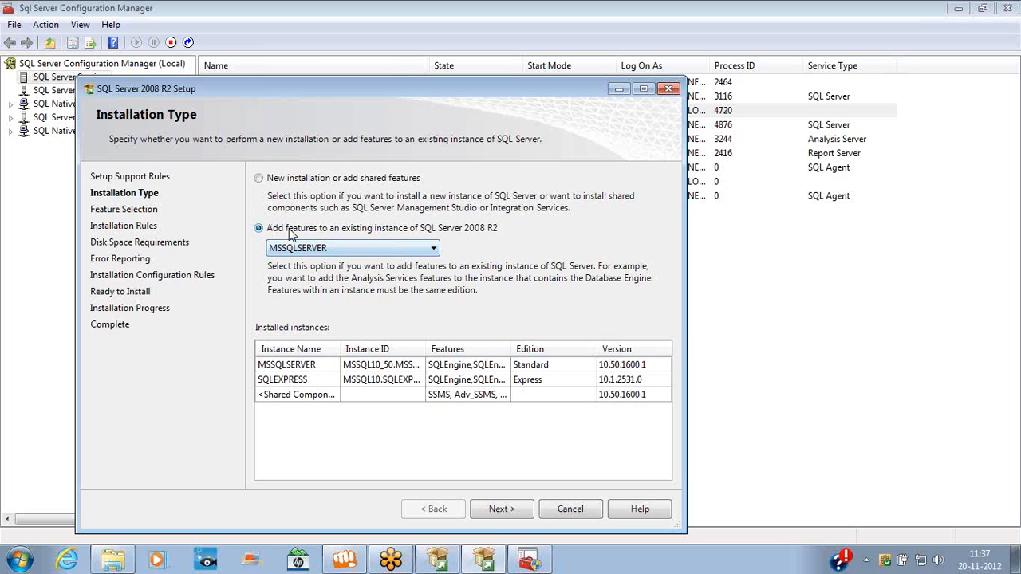
click(497, 512)
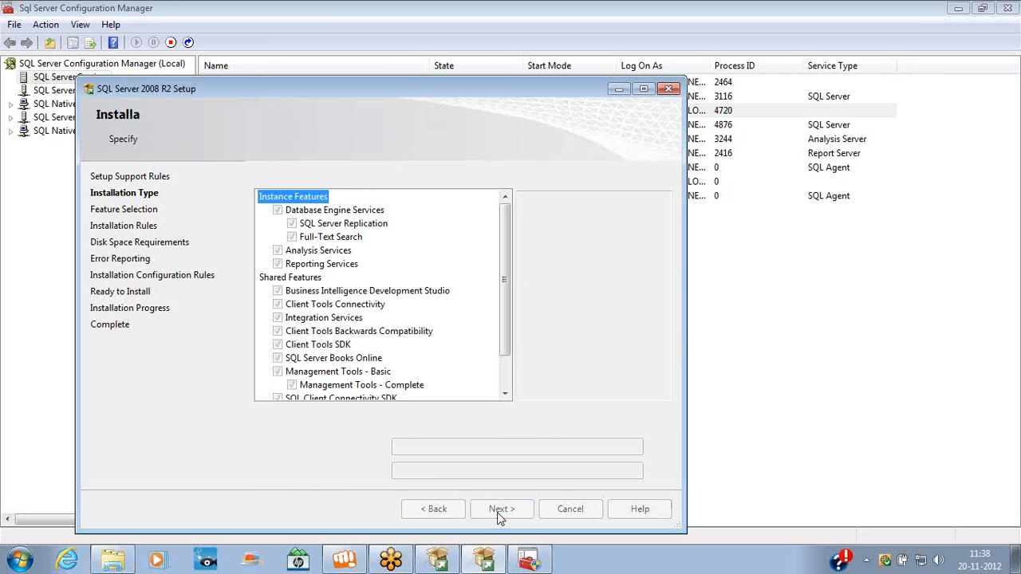
scroll(511, 374, down, 1)
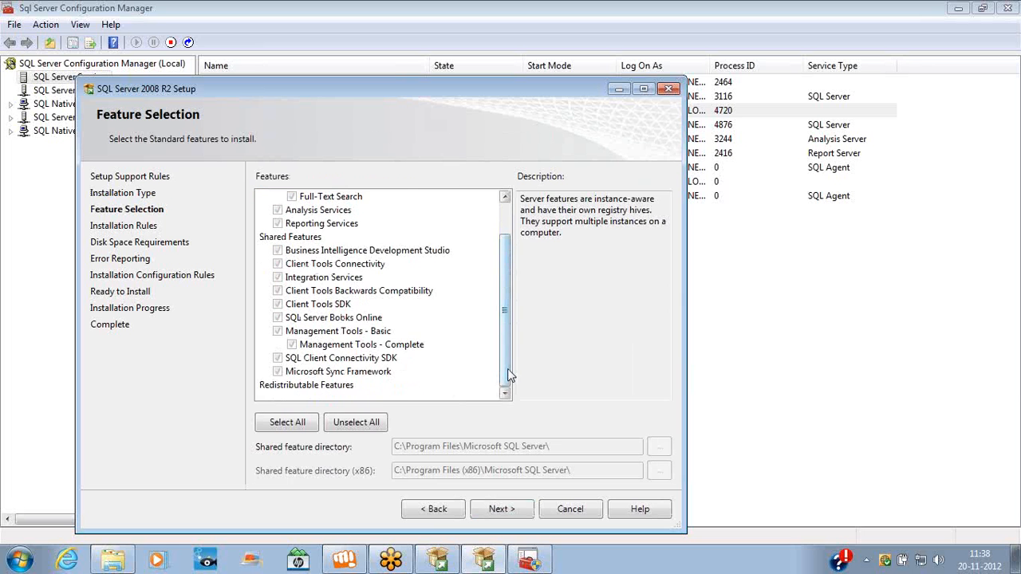
drag(510, 367, 508, 335)
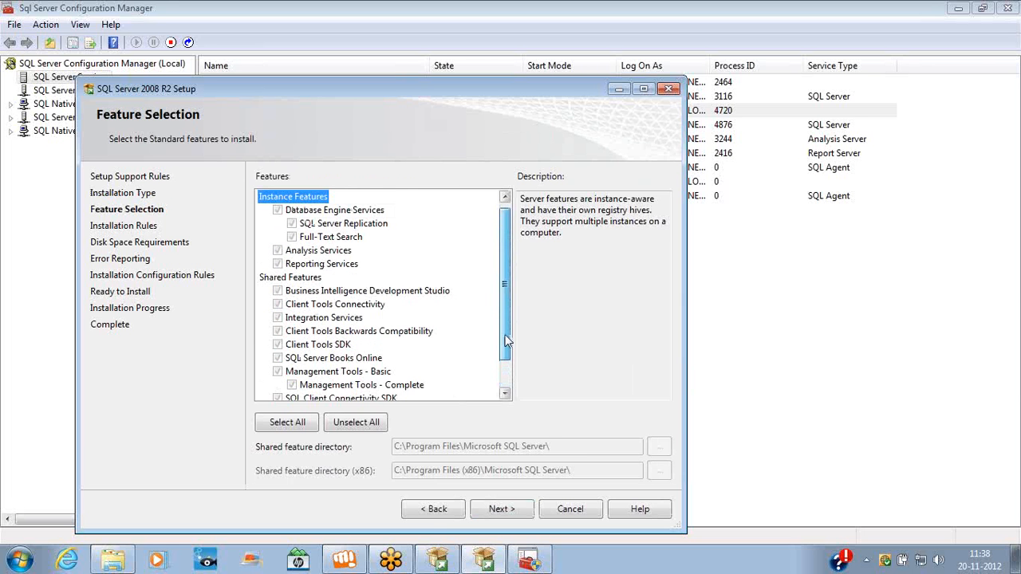
click(435, 510)
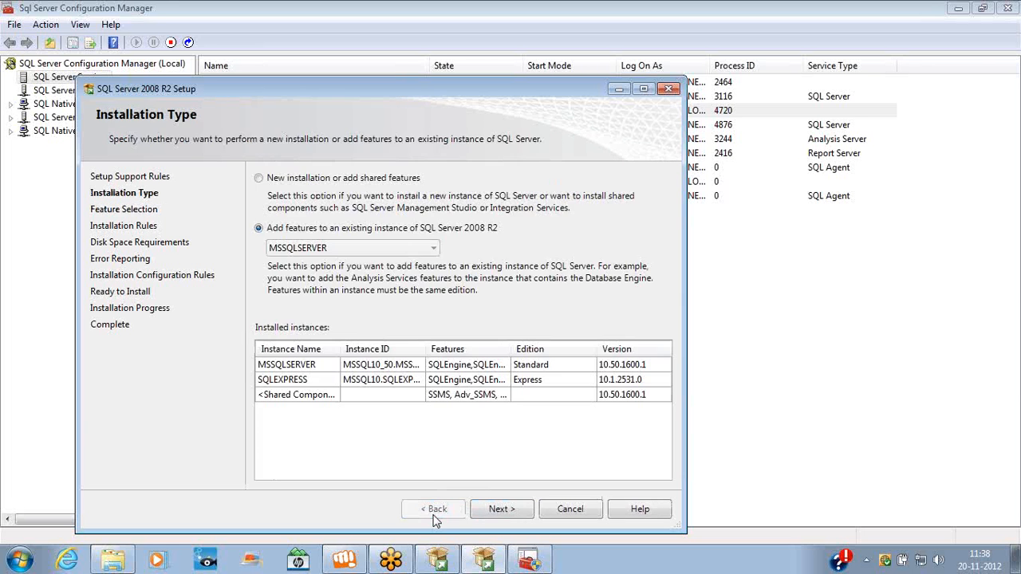
click(312, 182)
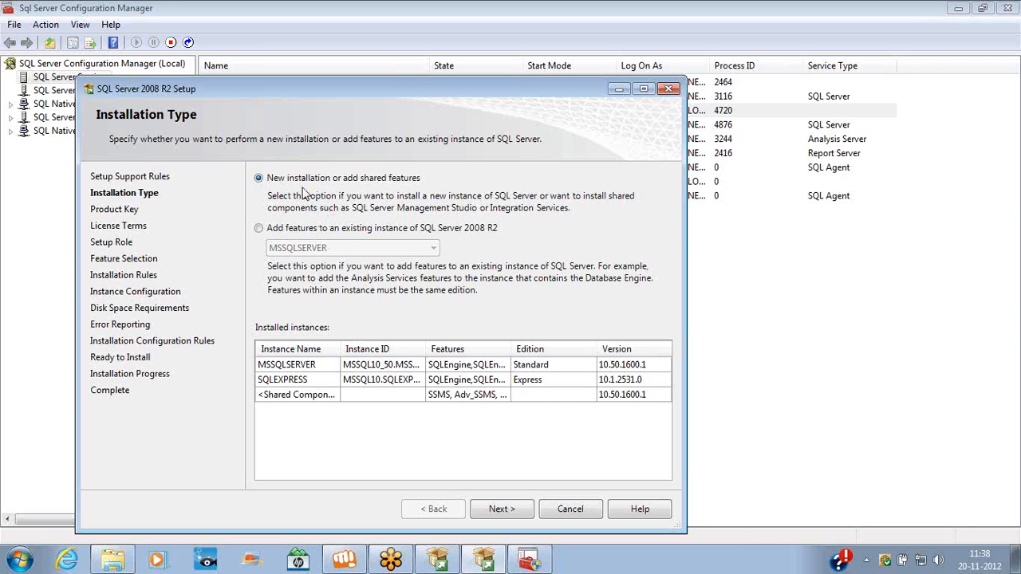
click(310, 229)
click(502, 511)
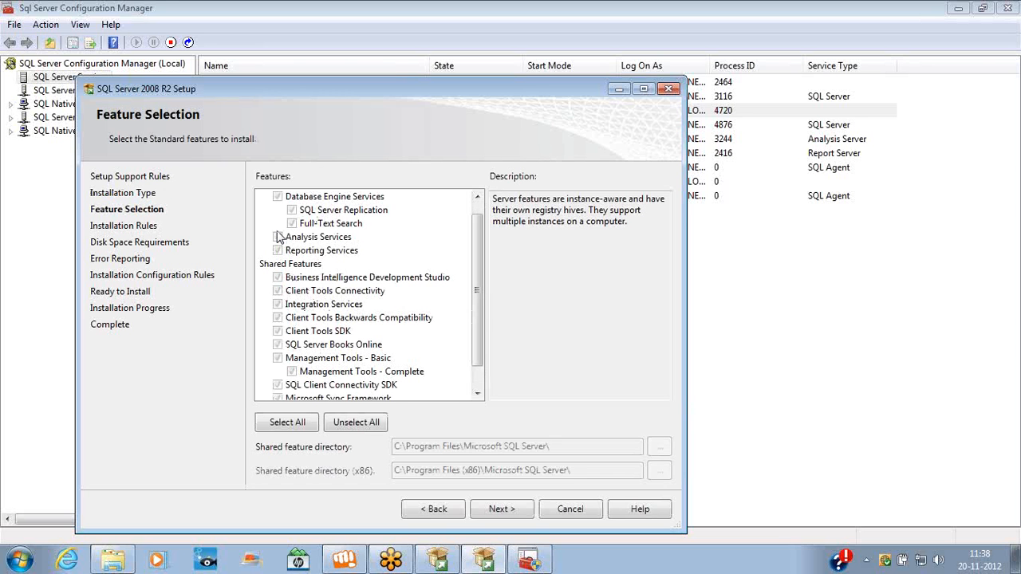
click(455, 509)
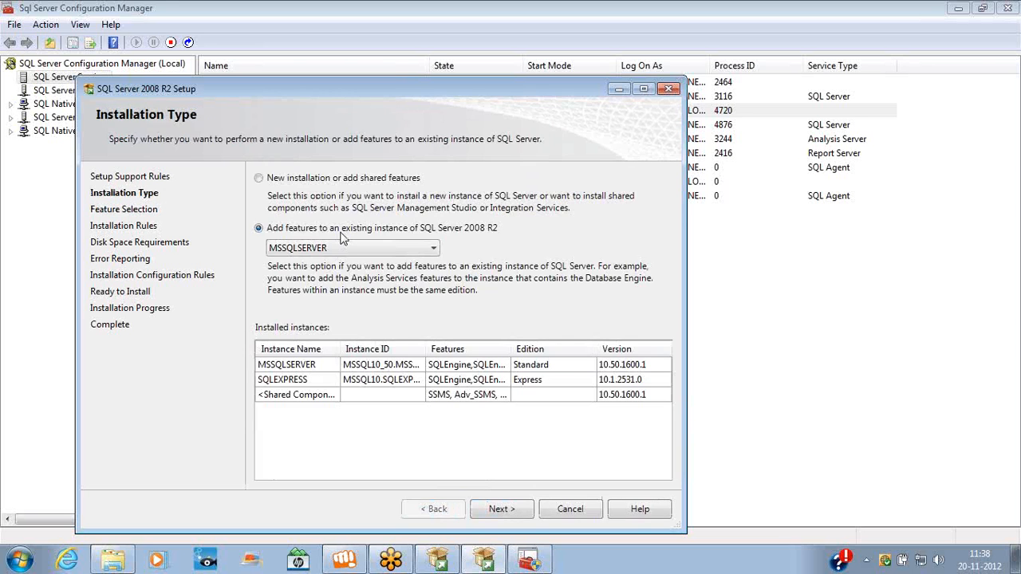
click(302, 180)
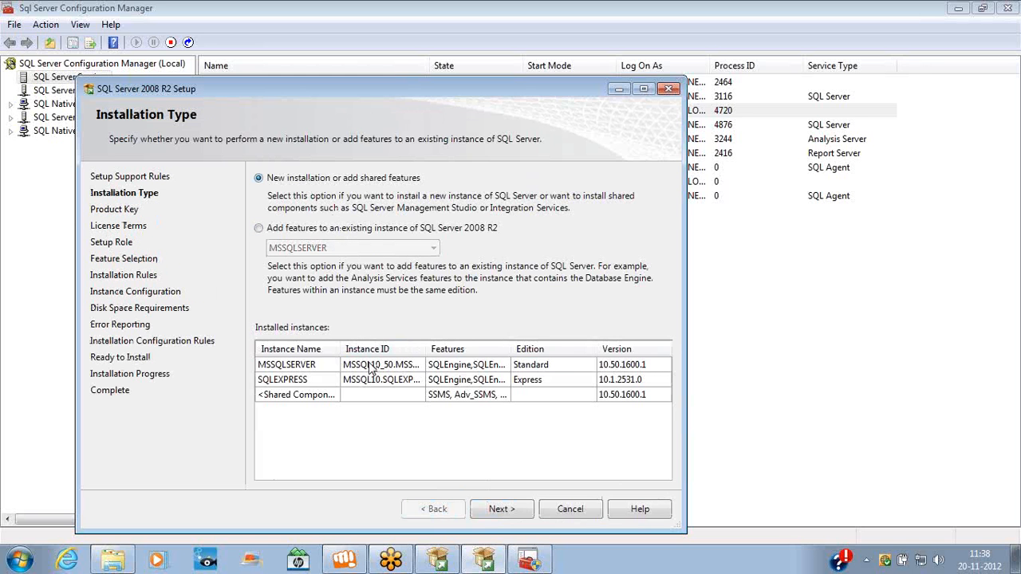
Pass the product key page, accept the license terms, and keep SQL Server Feature Installation
click(499, 515)
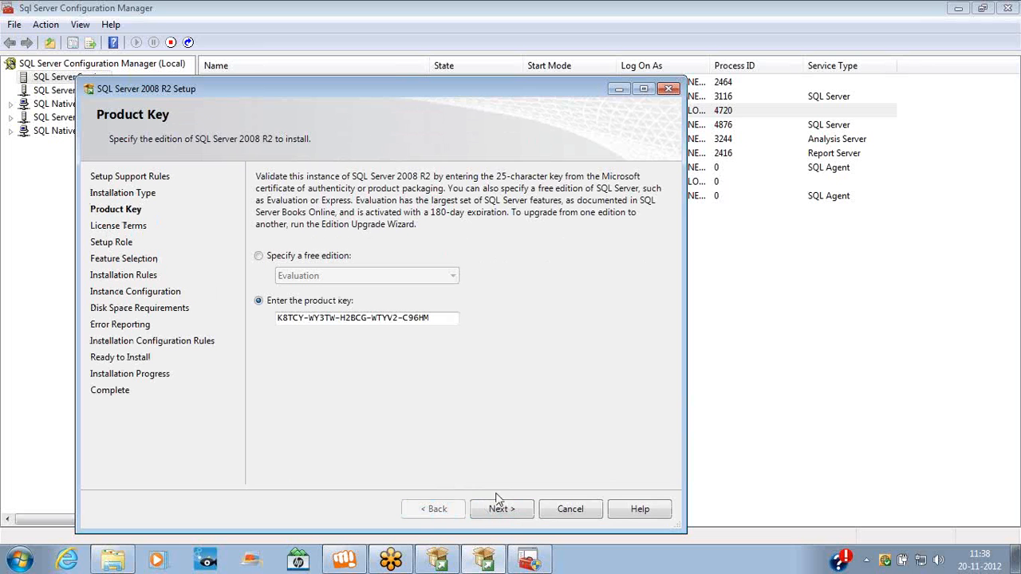
click(502, 515)
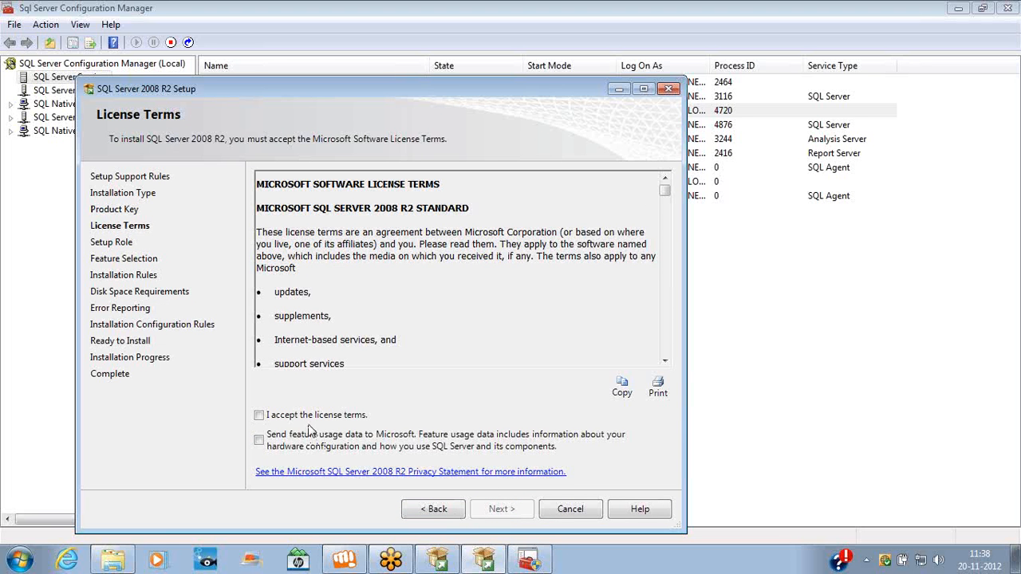
click(307, 416)
click(480, 511)
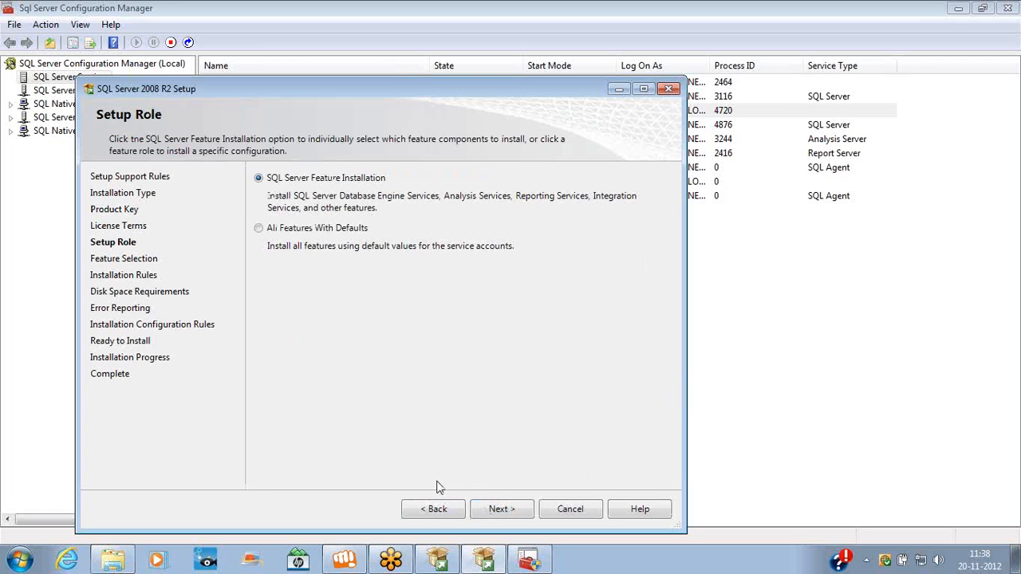
click(497, 517)
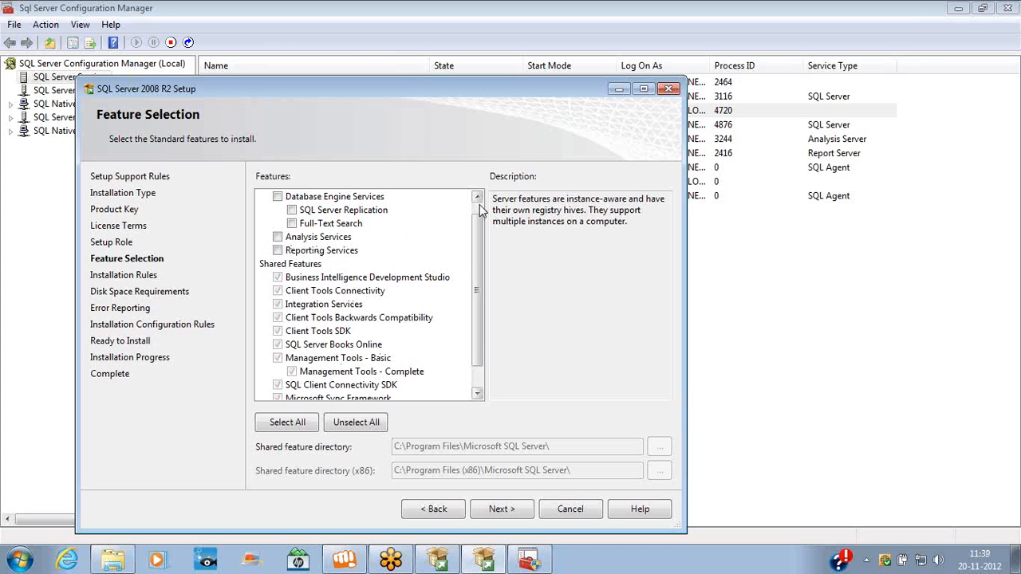
Select all instance features, including Database Engine and Analysis Services, and proceed to Installation Rules
scroll(481, 209, up, 1)
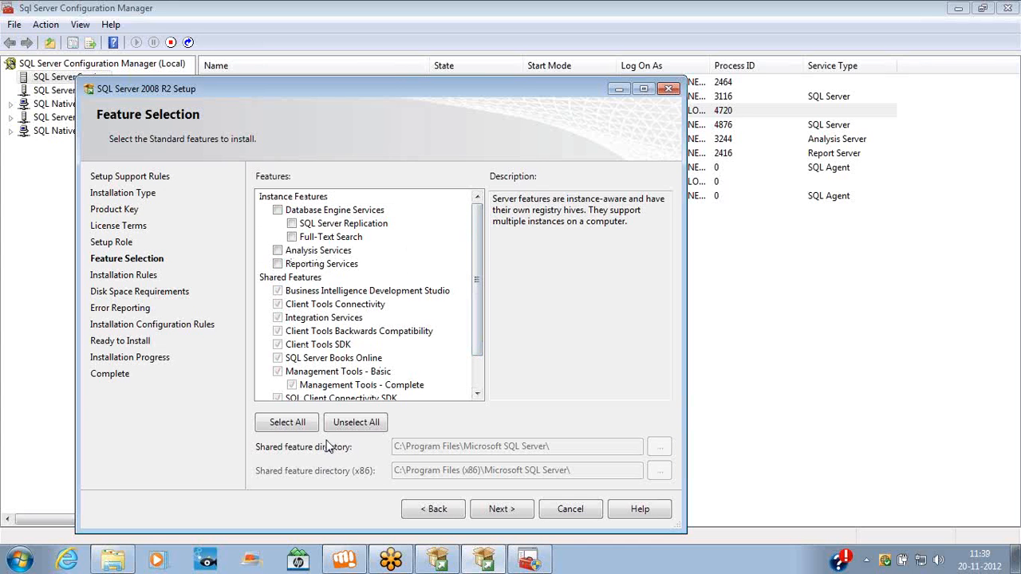
click(303, 427)
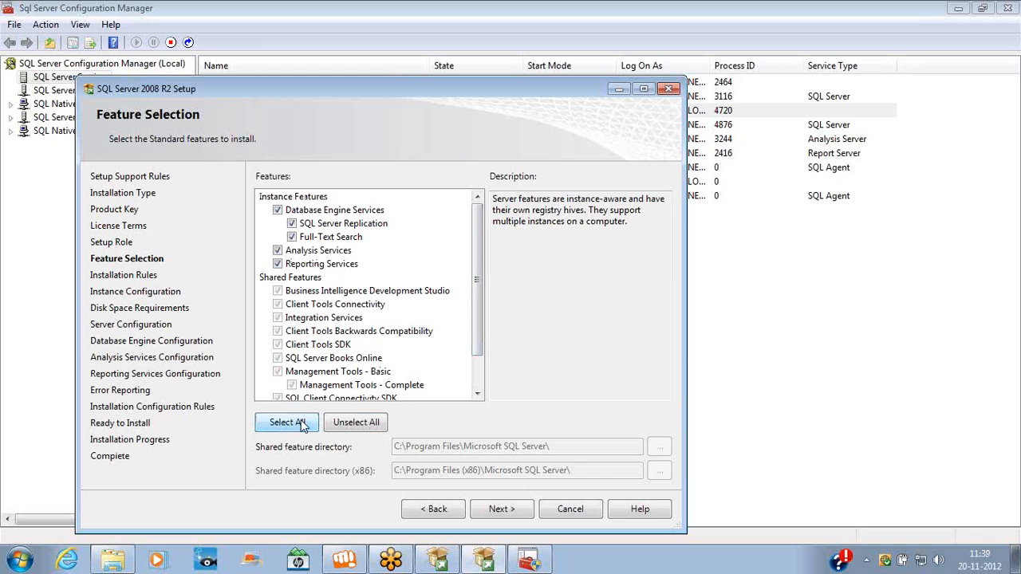
click(339, 422)
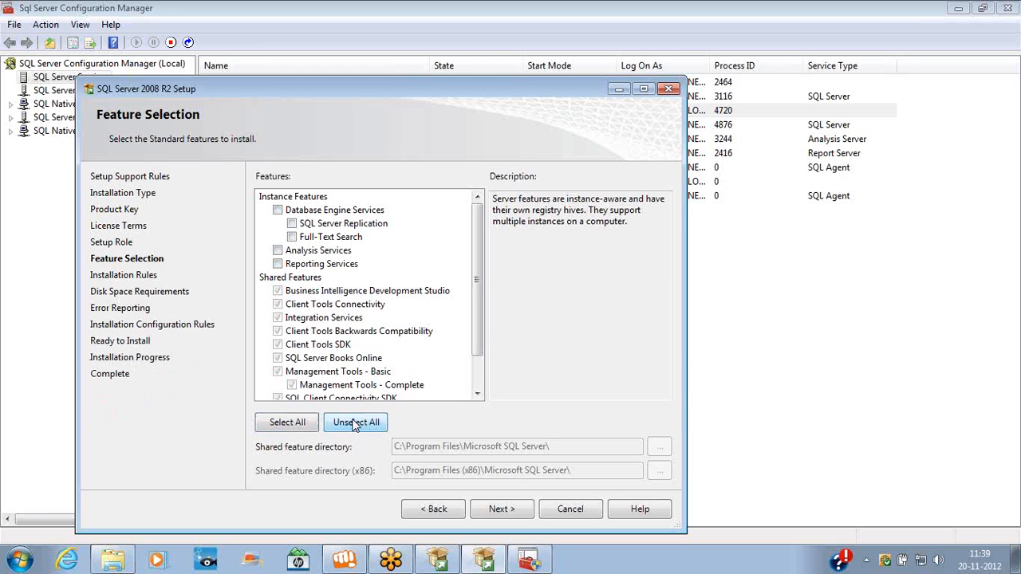
click(277, 211)
click(278, 250)
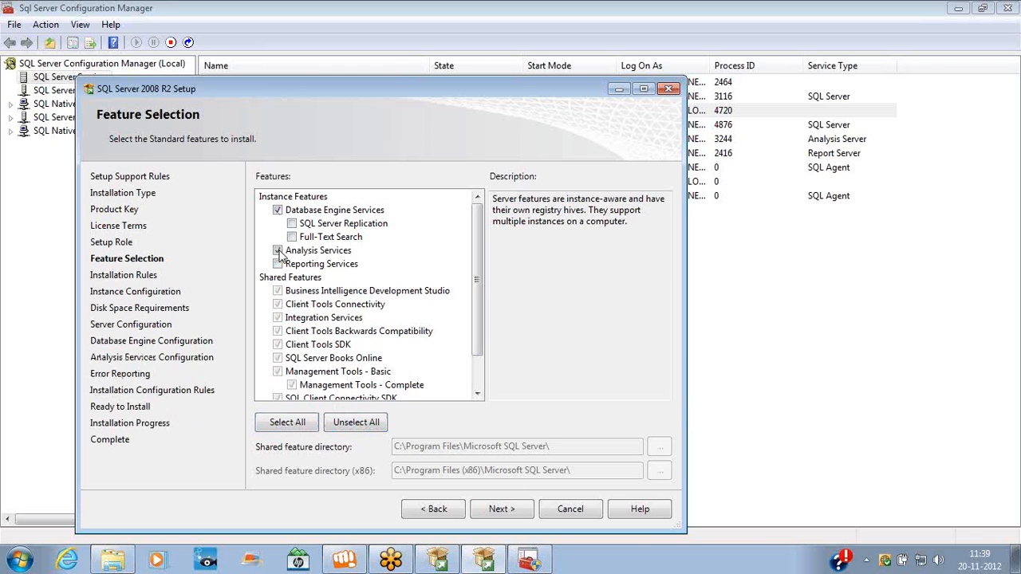
click(288, 427)
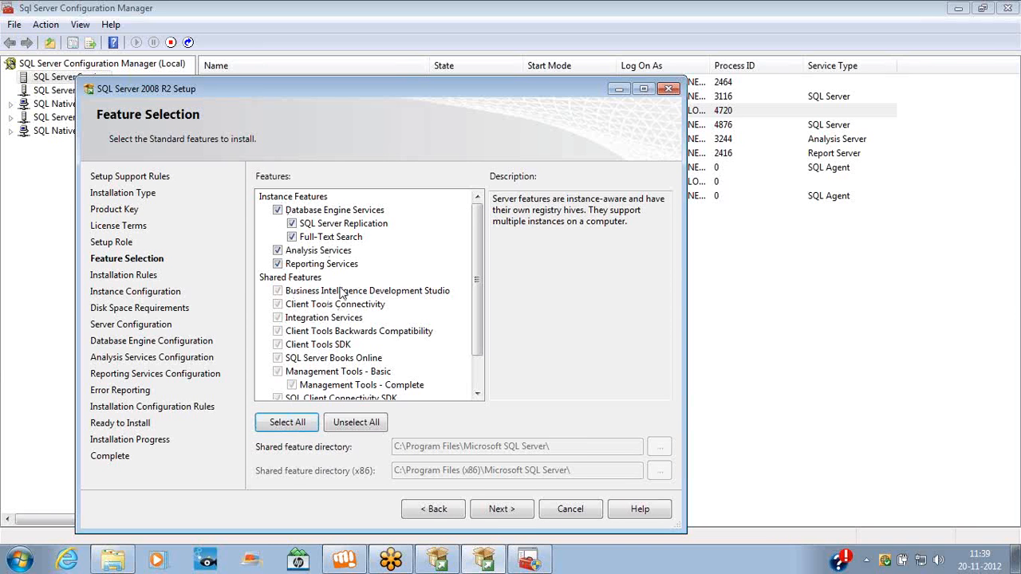
click(497, 512)
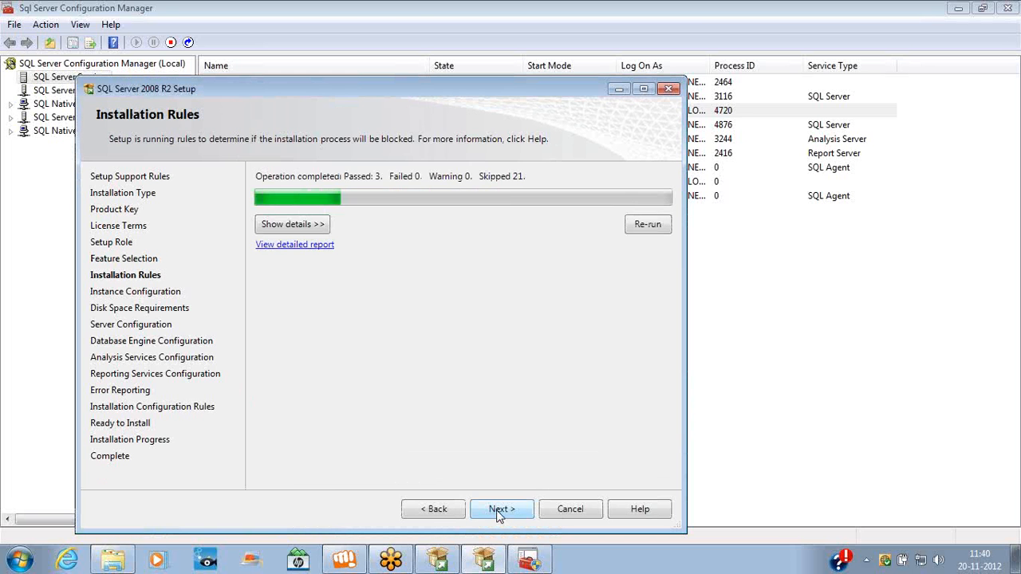
Name the new instance SQLDEV
click(497, 511)
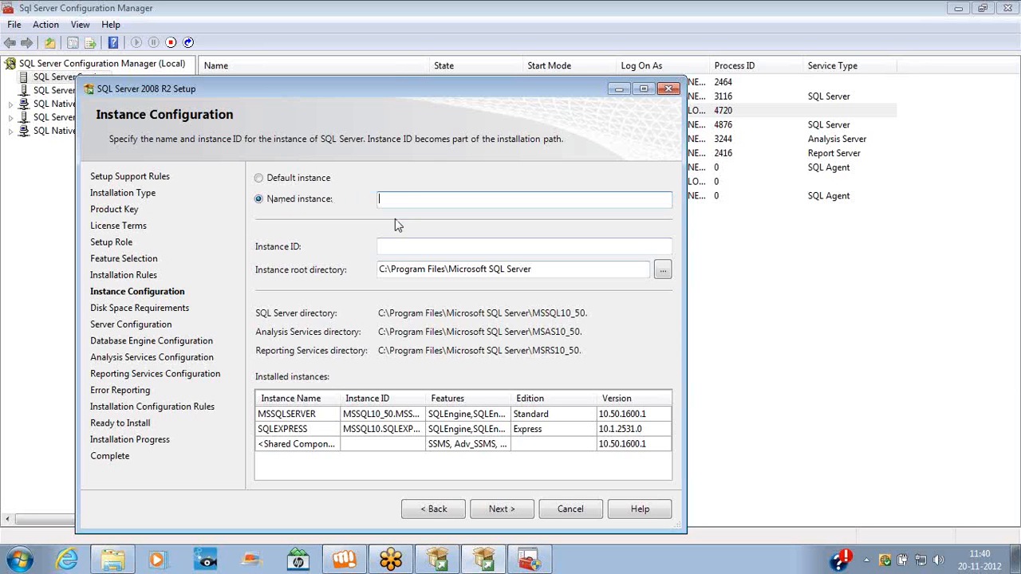
text(SQLDEV)
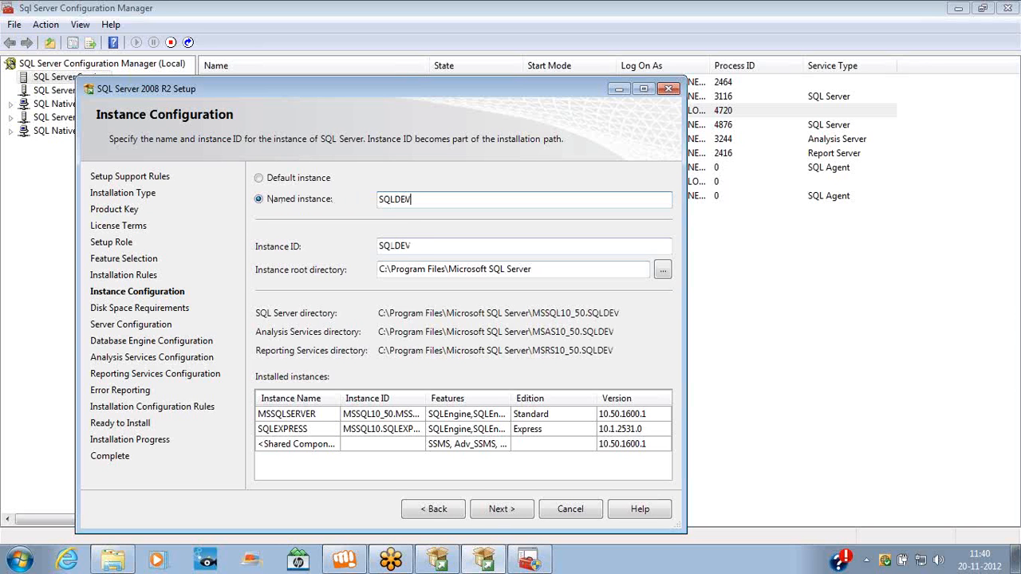
click(500, 511)
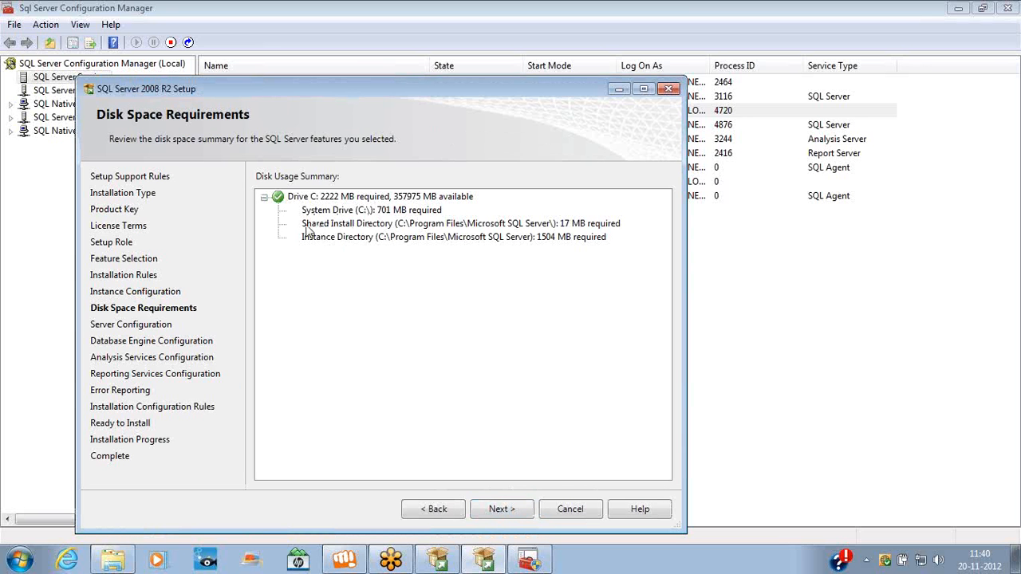
Review the 2222 MB disk space requirement on drive C: and continue
double_click(333, 197)
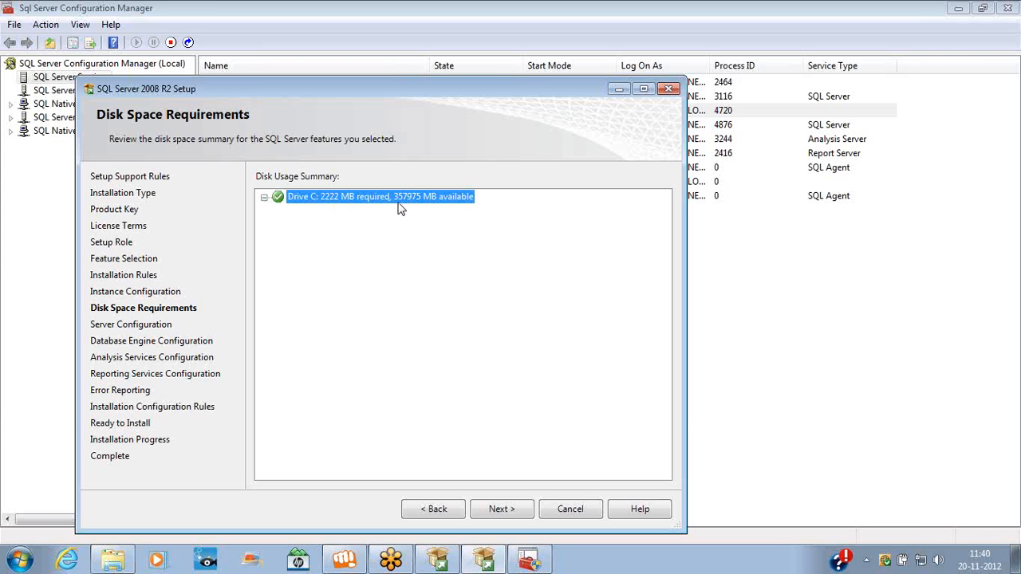
click(265, 198)
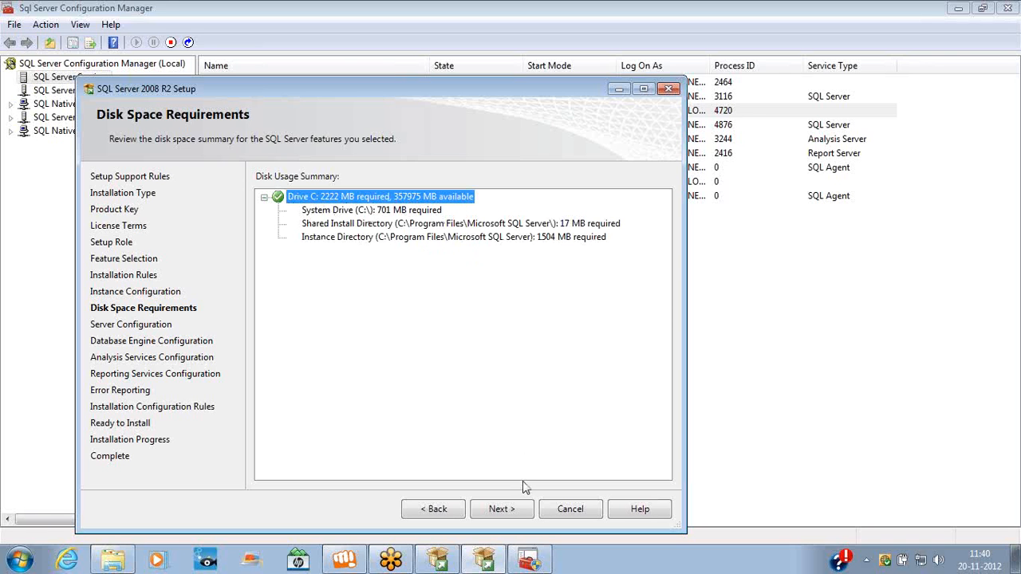
click(522, 513)
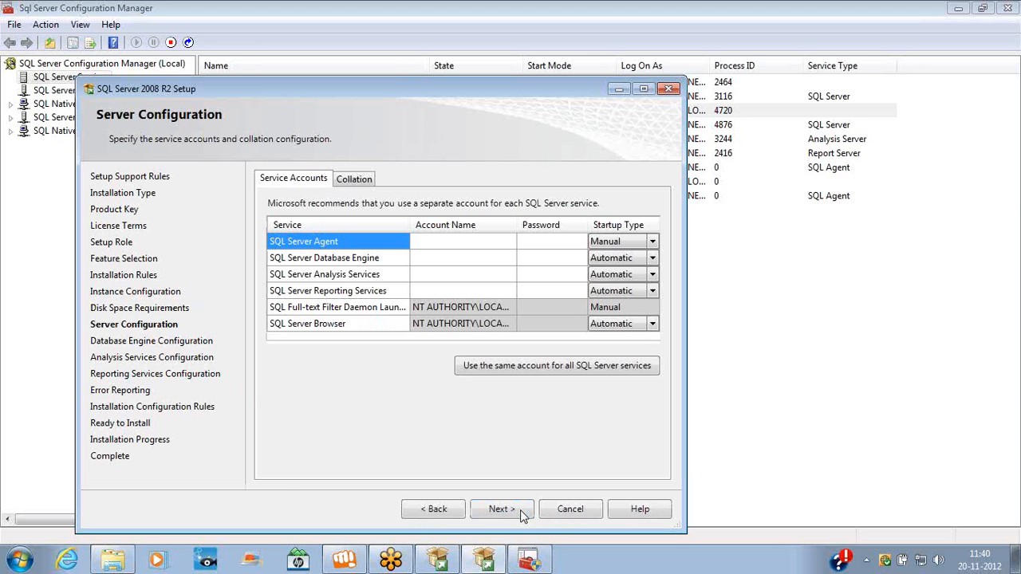
Run all SQL Server services under the NT AUTHORITY\SYSTEM account, then continue
click(543, 369)
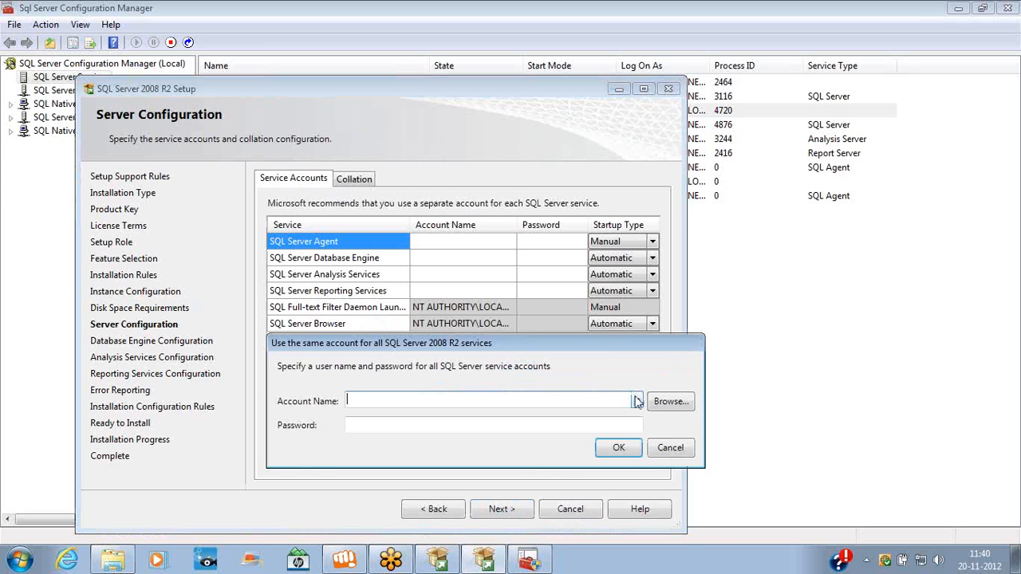
drag(611, 351, 618, 331)
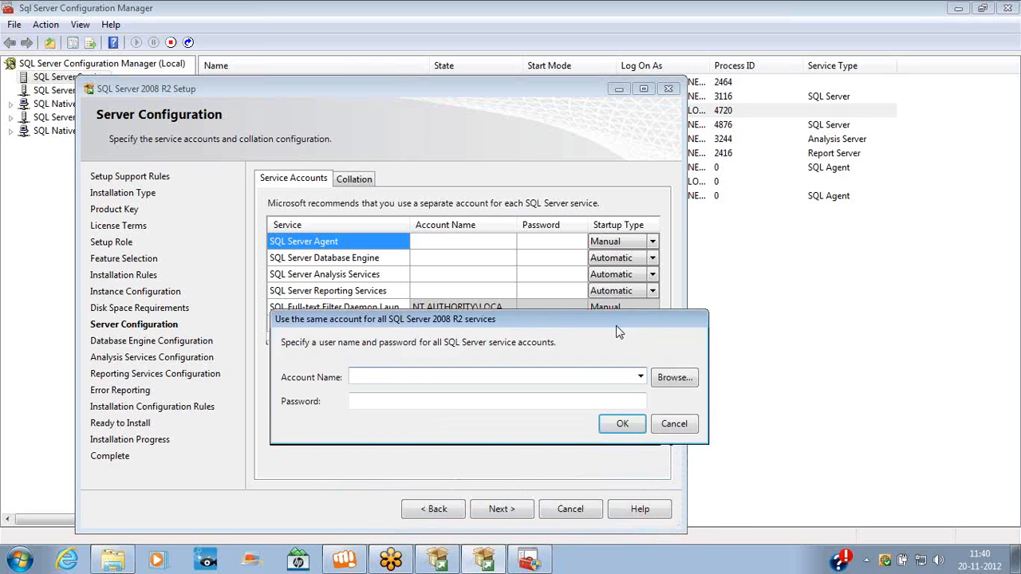
click(641, 378)
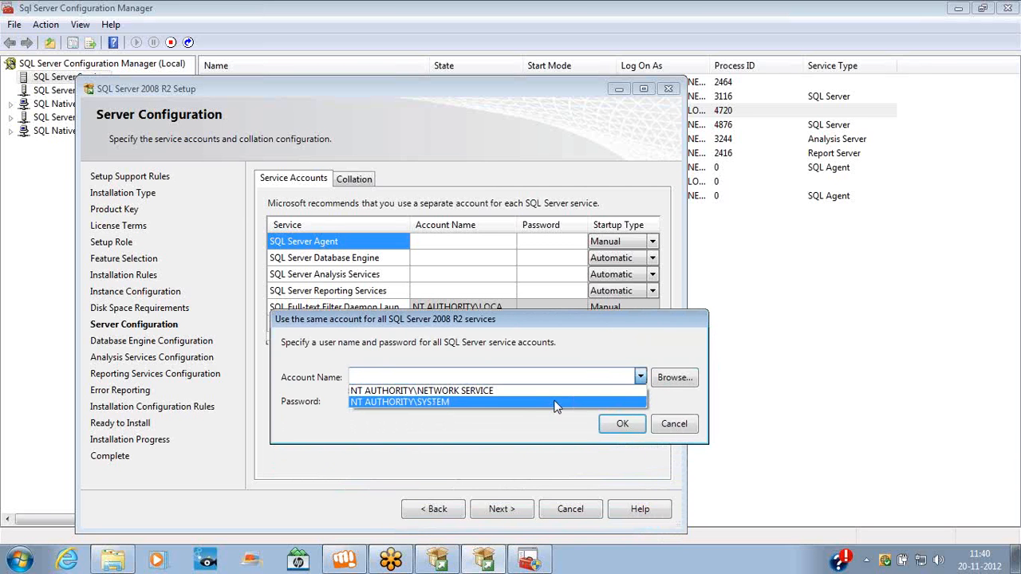
click(488, 403)
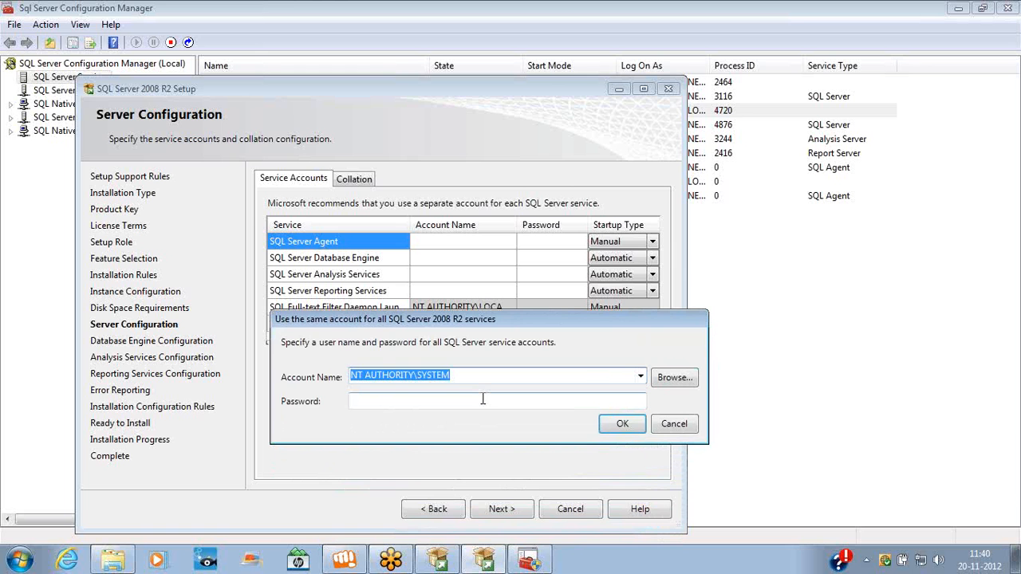
click(619, 426)
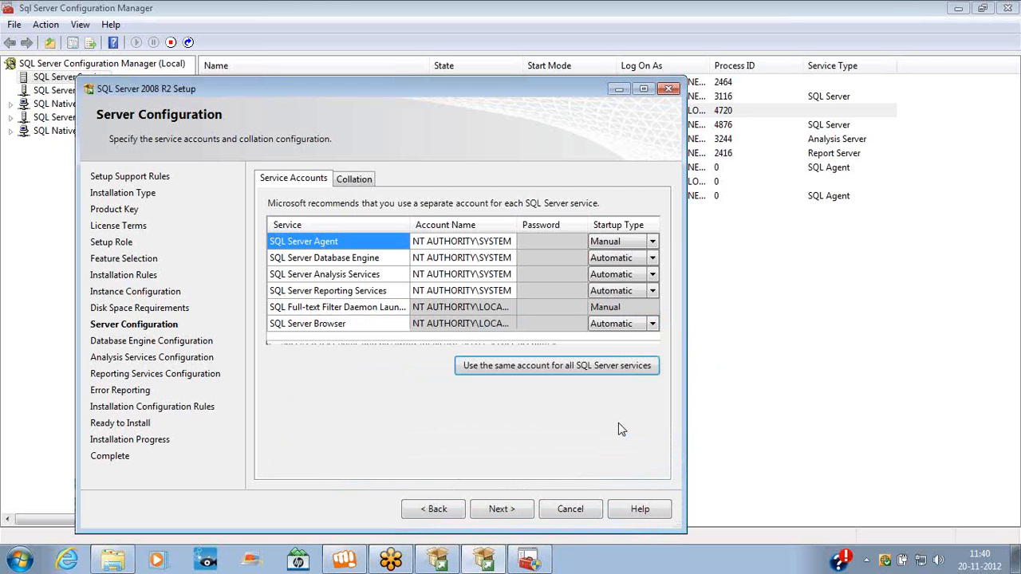
click(512, 510)
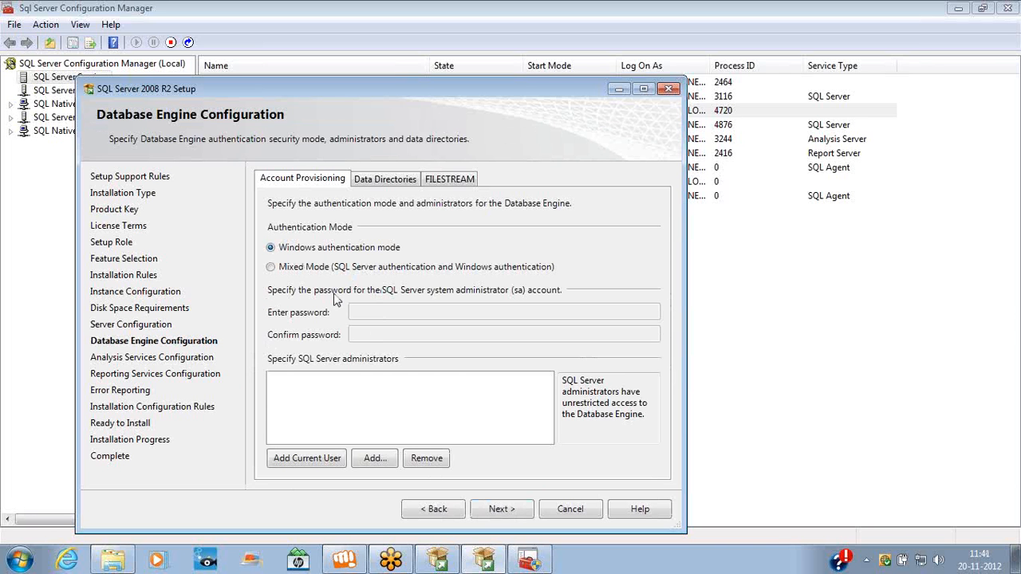
Launch SQL Server Management Studio from the Start menu's Microsoft SQL Server 2008 R2 folder
click(27, 561)
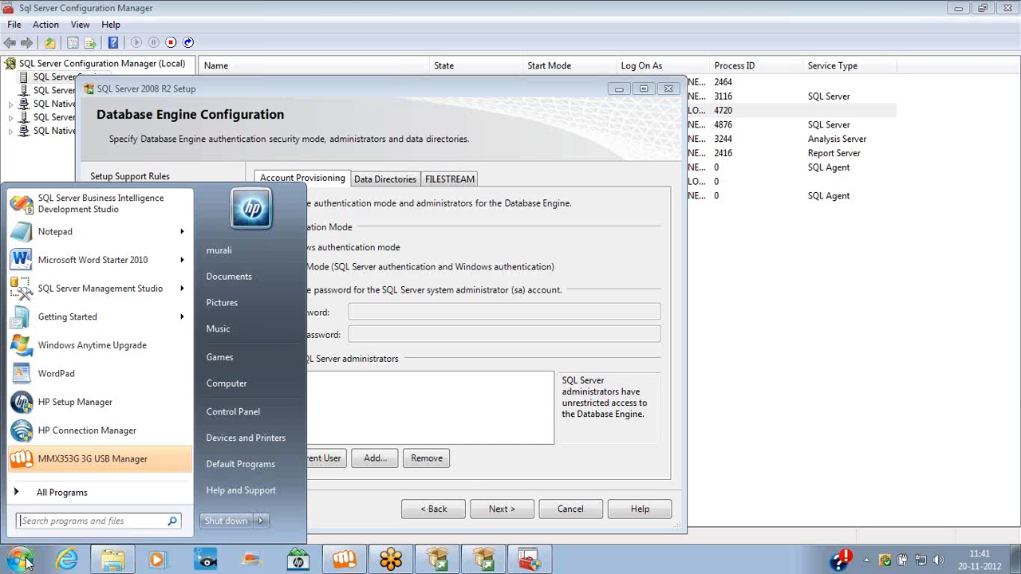
click(87, 496)
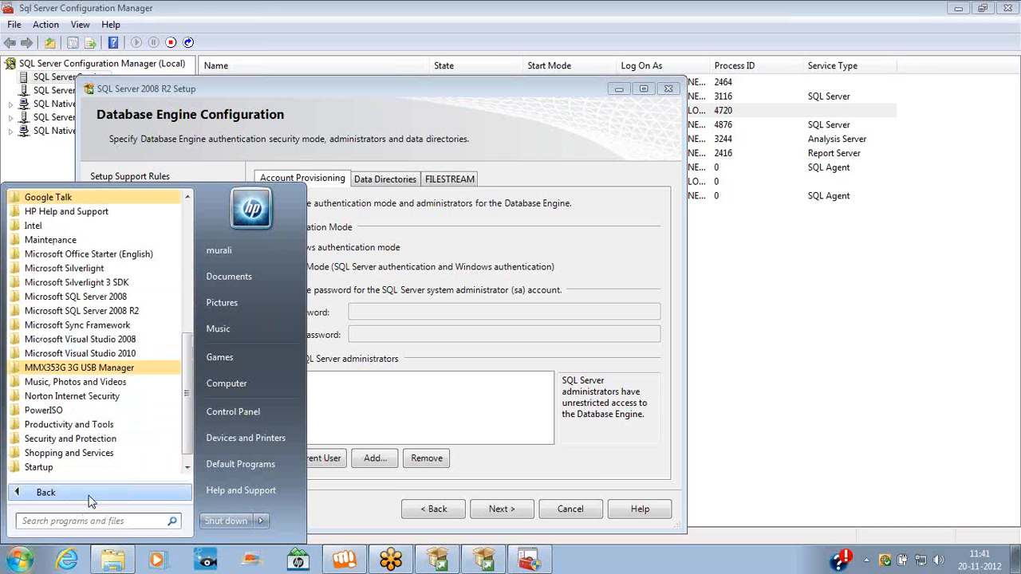
click(109, 312)
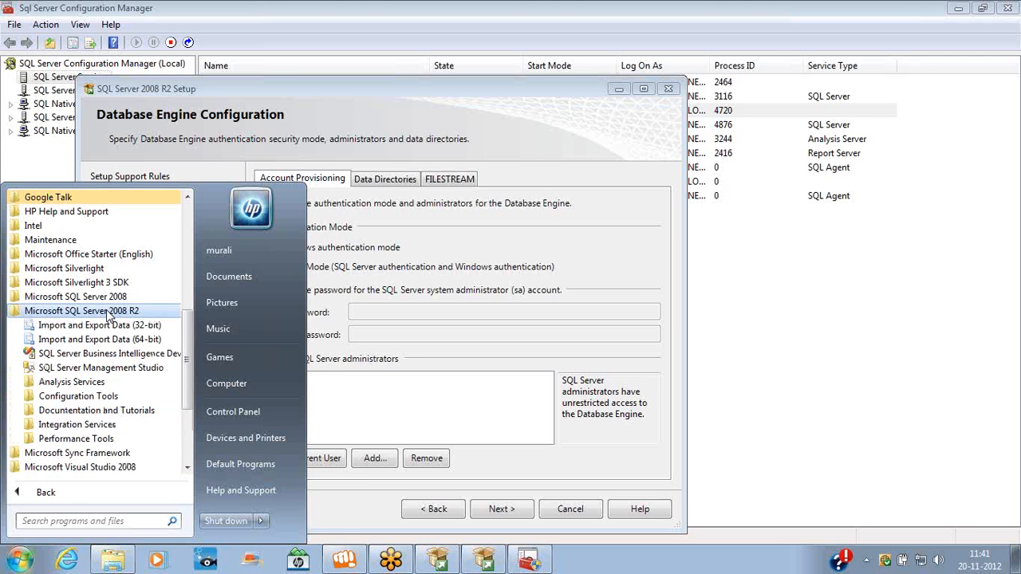
click(80, 370)
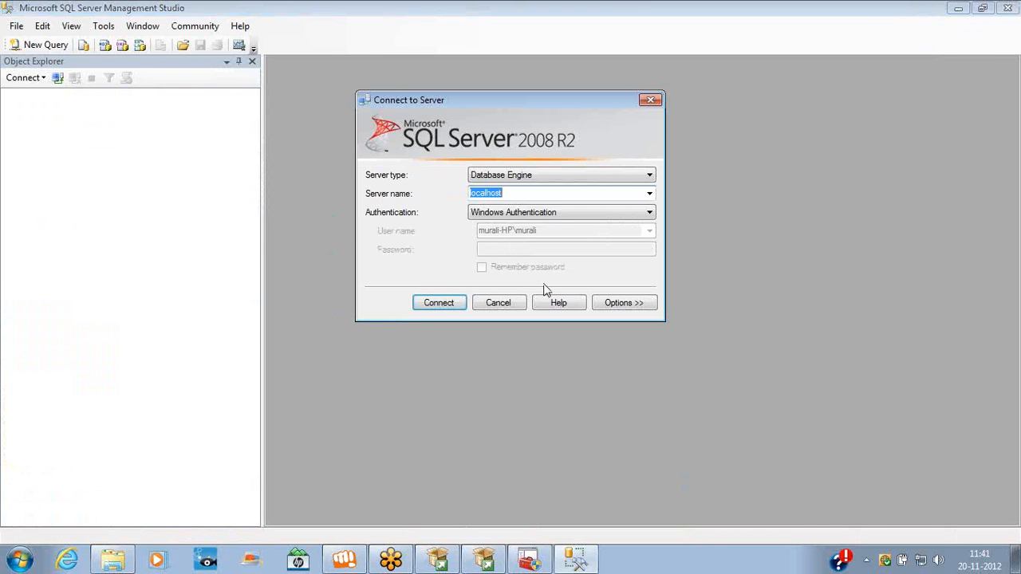
In Connect to Server, set authentication to SQL Server Authentication with login sa
click(513, 193)
click(516, 213)
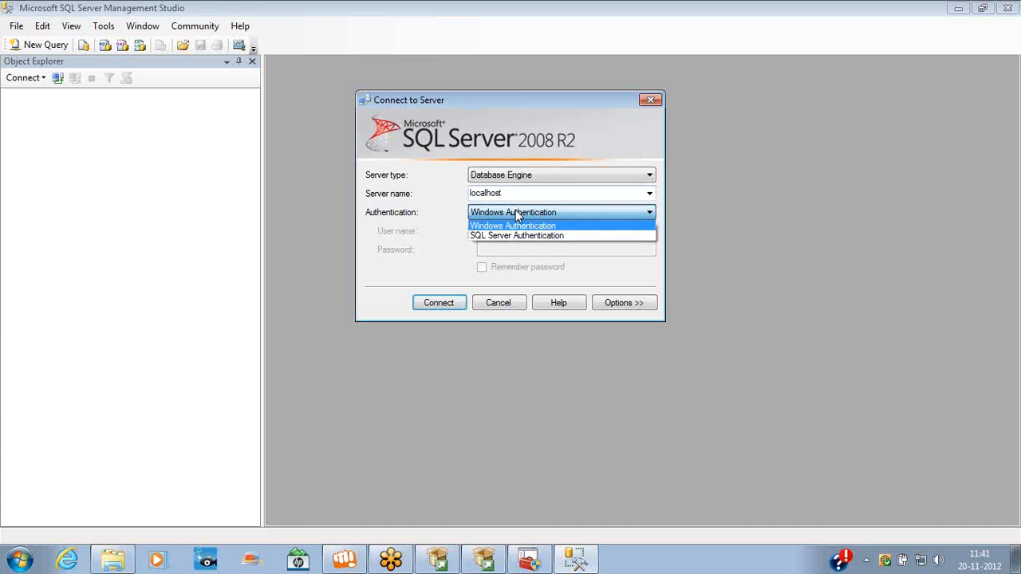
click(517, 227)
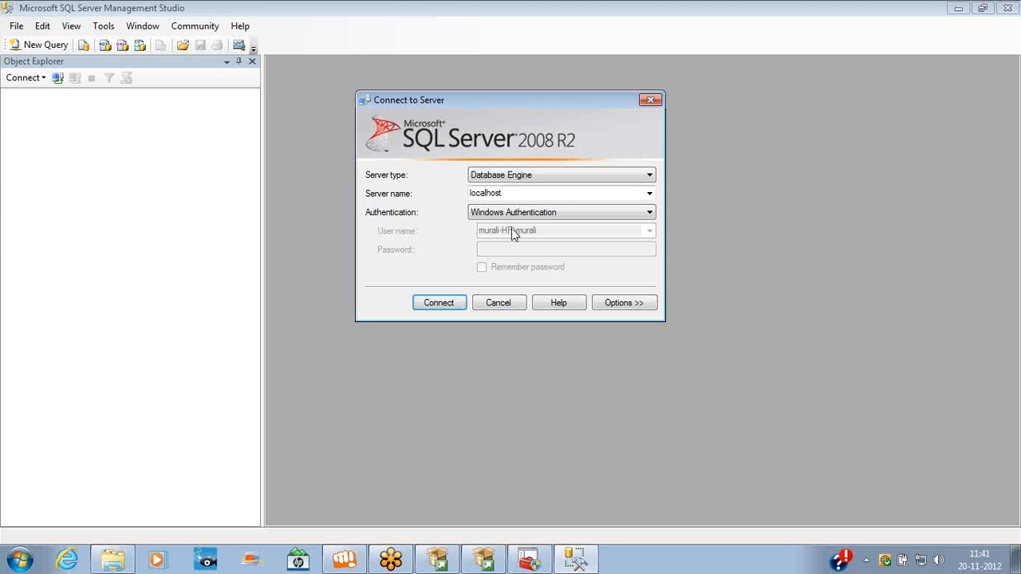
click(511, 214)
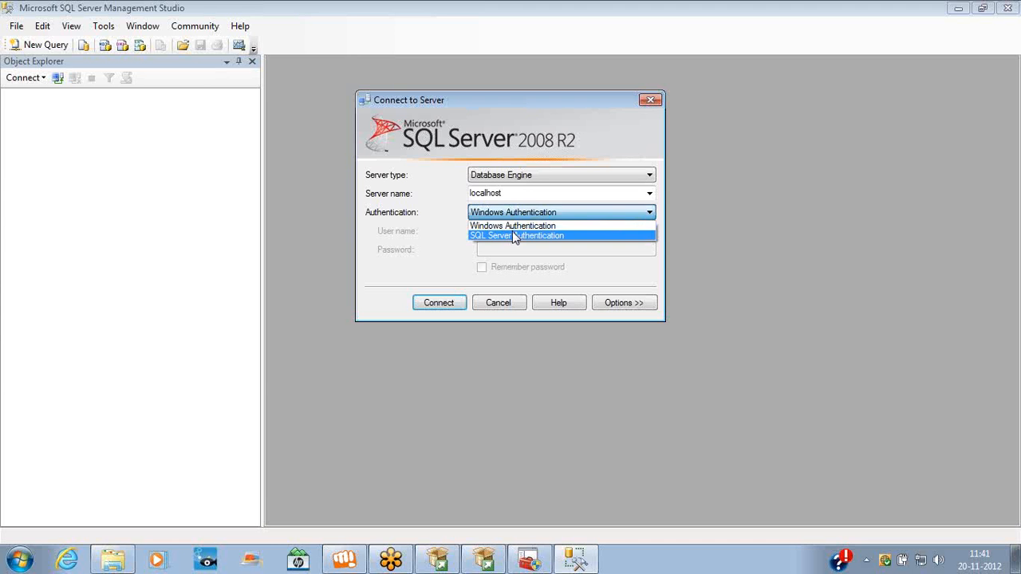
click(512, 233)
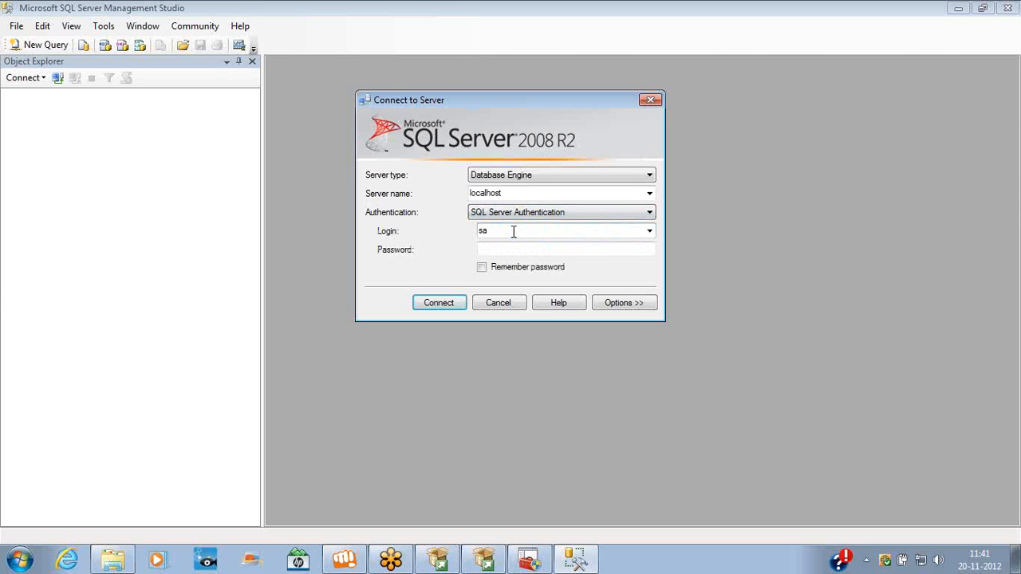
click(503, 247)
click(515, 215)
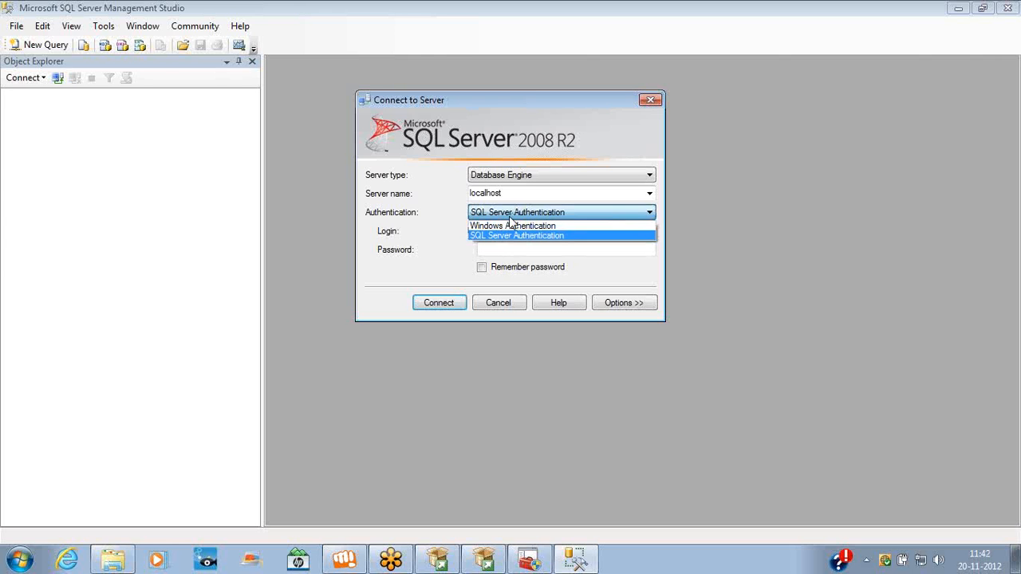
click(511, 227)
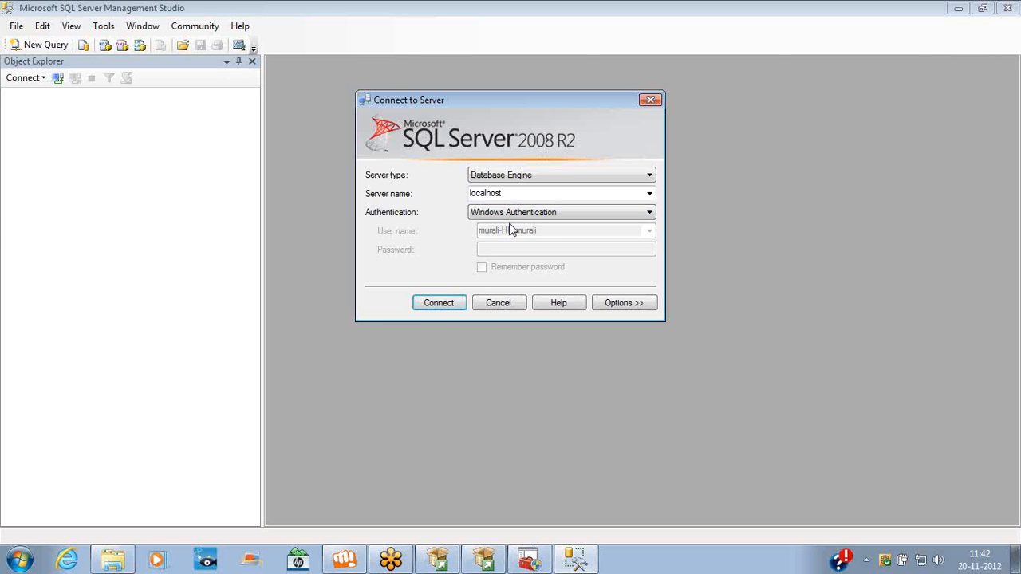
click(518, 212)
click(520, 236)
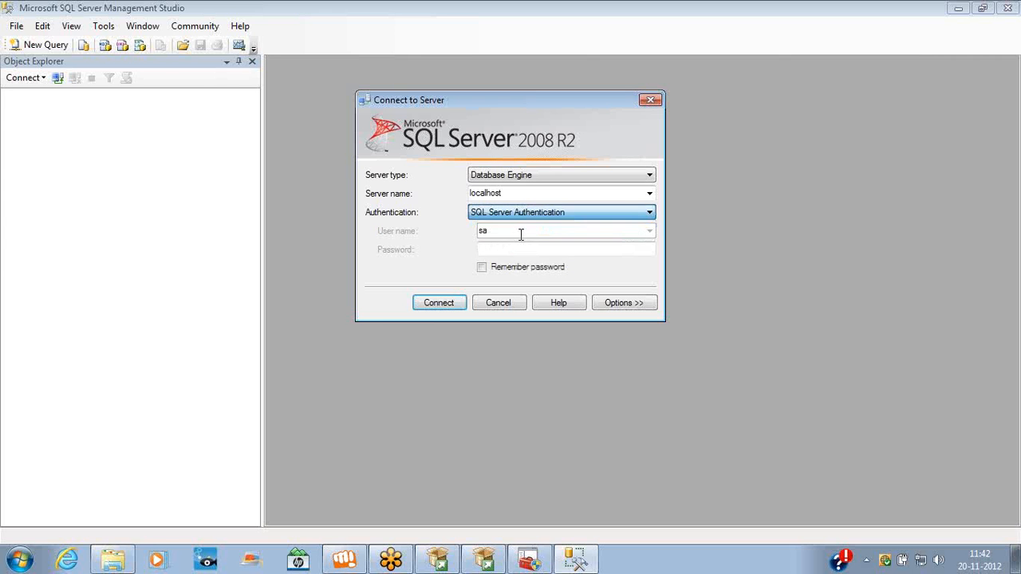
click(510, 251)
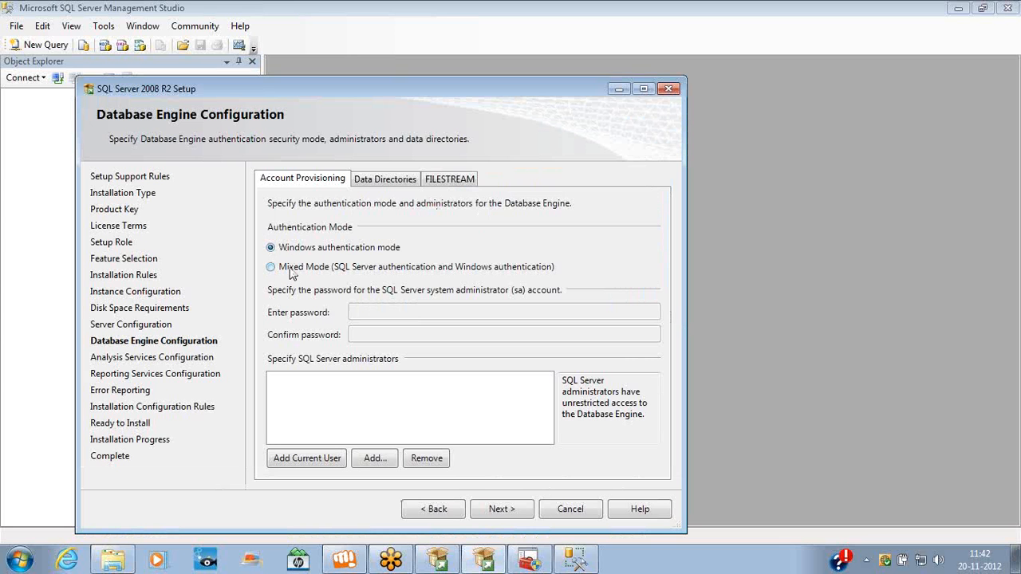
Select Mixed Mode authentication and enter and confirm the sa password
click(292, 273)
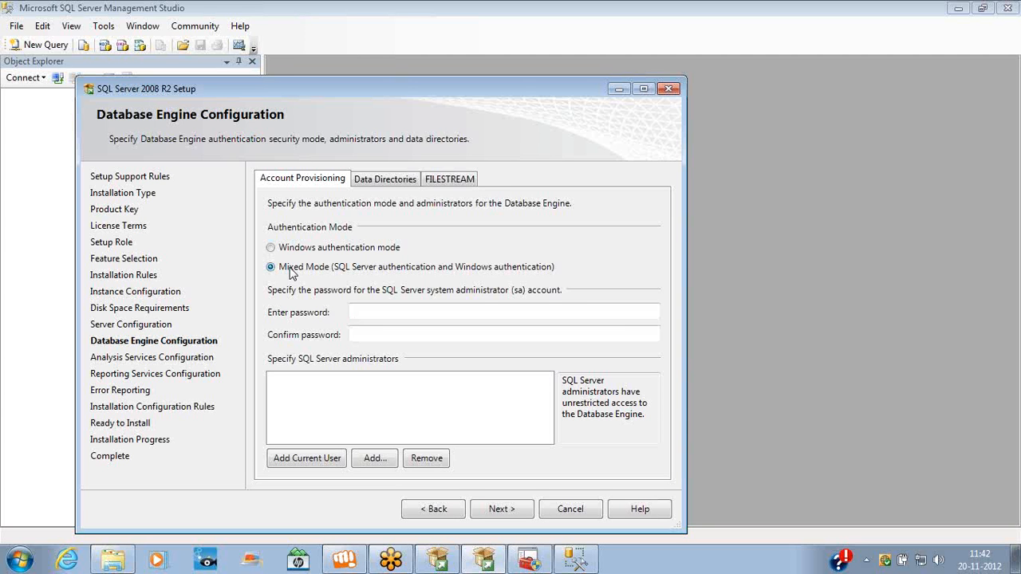
click(279, 251)
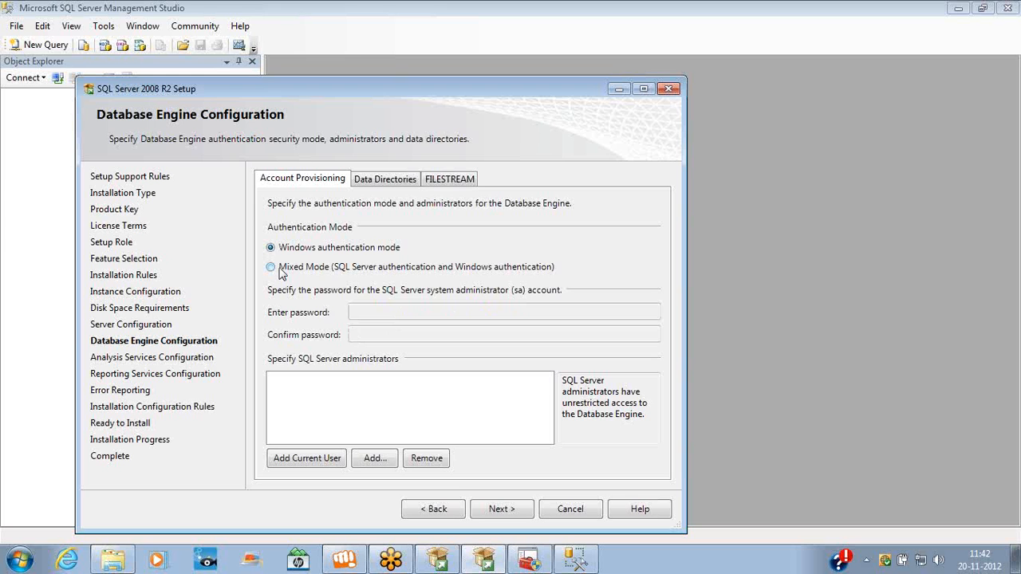
click(281, 271)
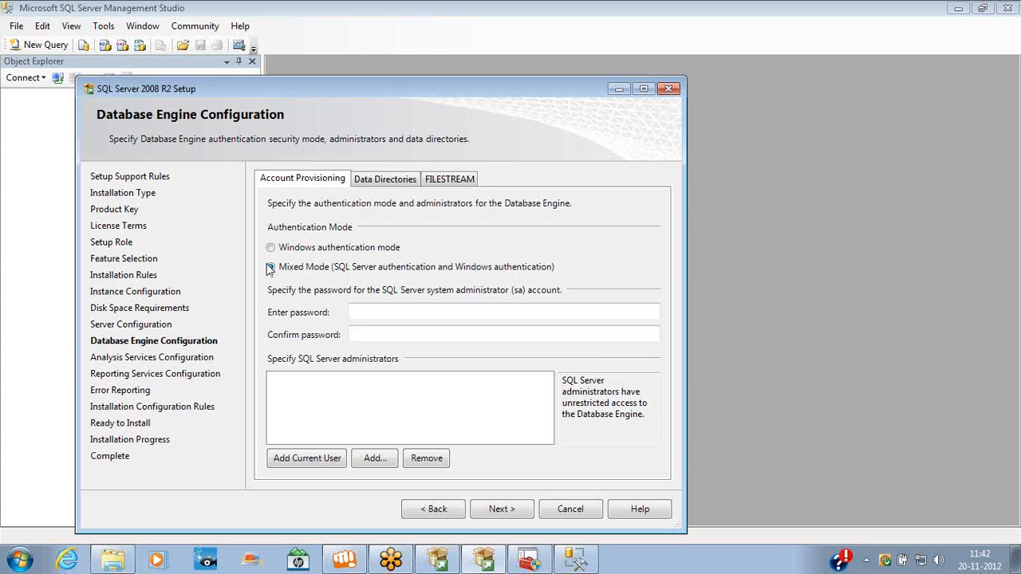
click(364, 311)
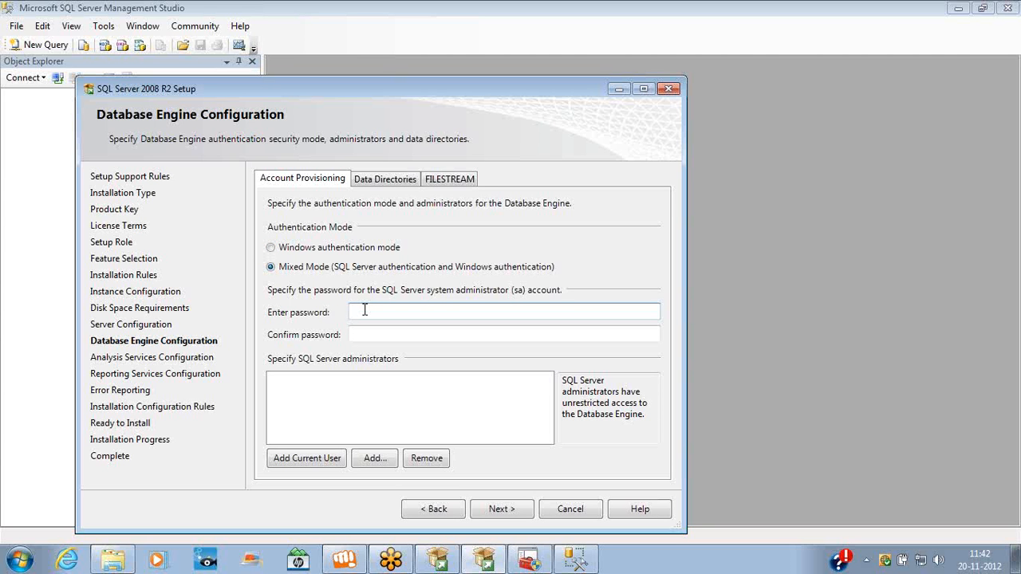
text(abcdefg)
key(Tab)
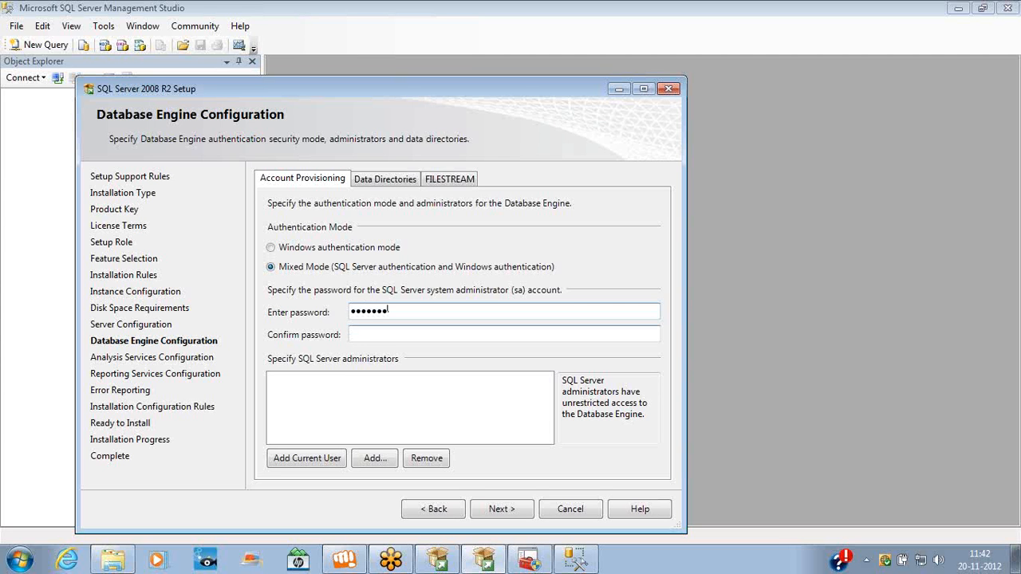
text(abcdefg)
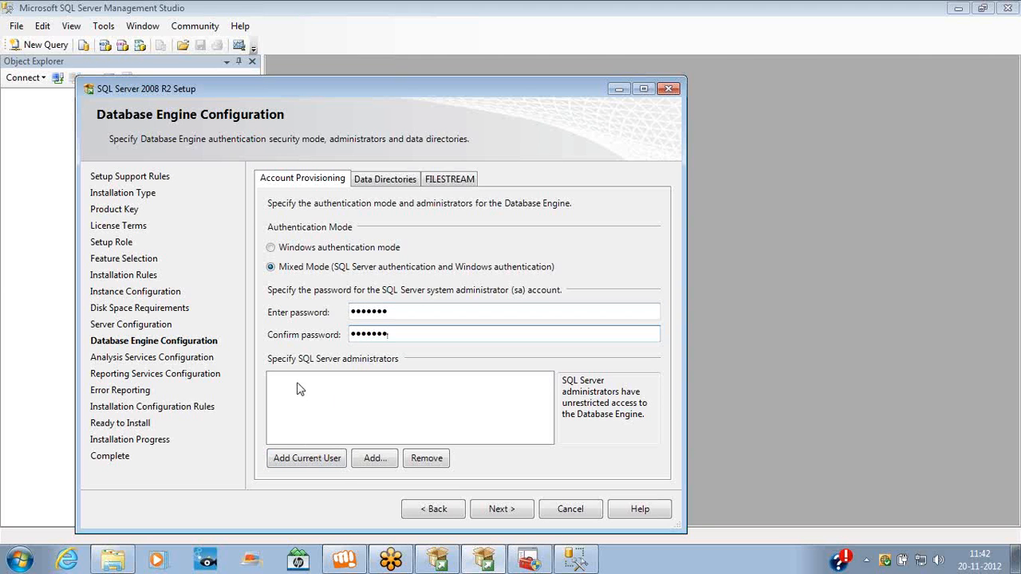
Add the current user as a SQL Server administrator and advance to Analysis Services Configuration
click(332, 393)
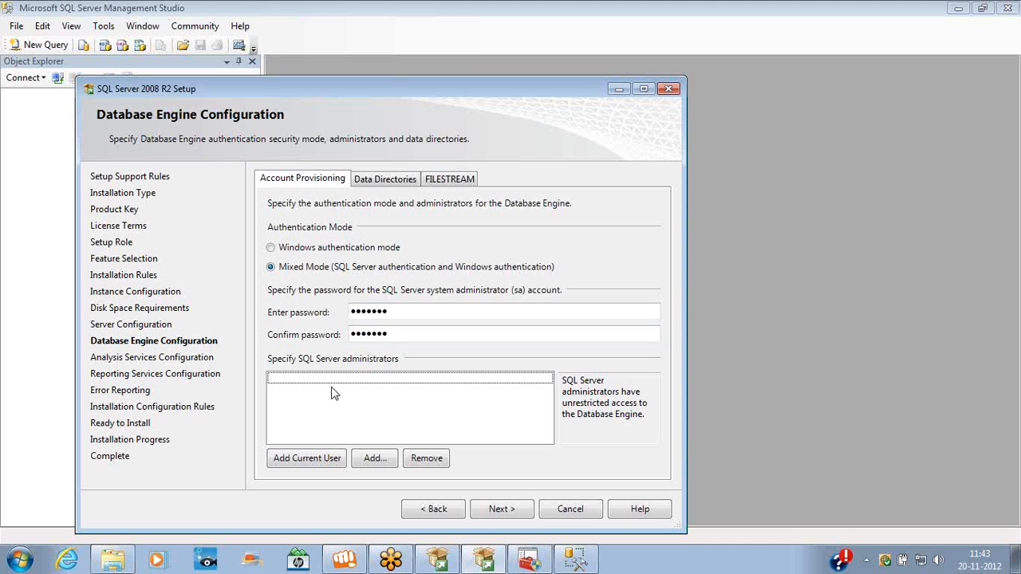
click(318, 467)
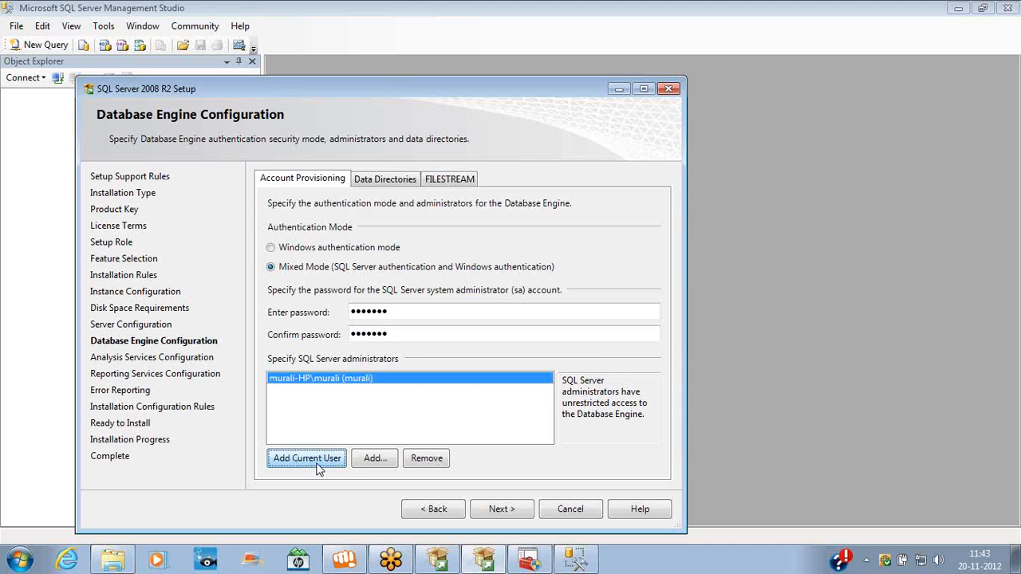
click(496, 509)
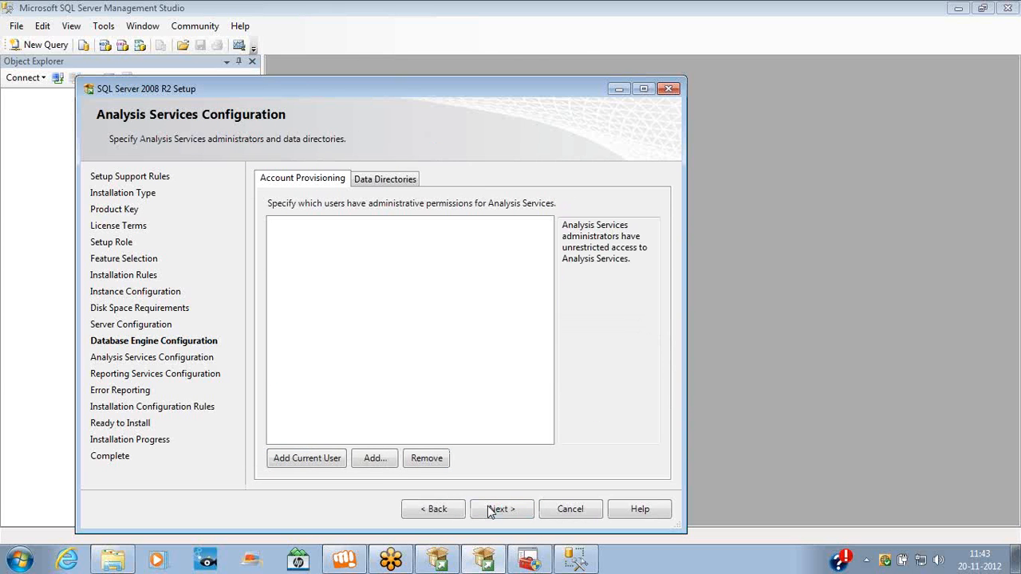
Go back to Database Engine Configuration, try adding another administrator account, and cancel when it isn't found
click(436, 520)
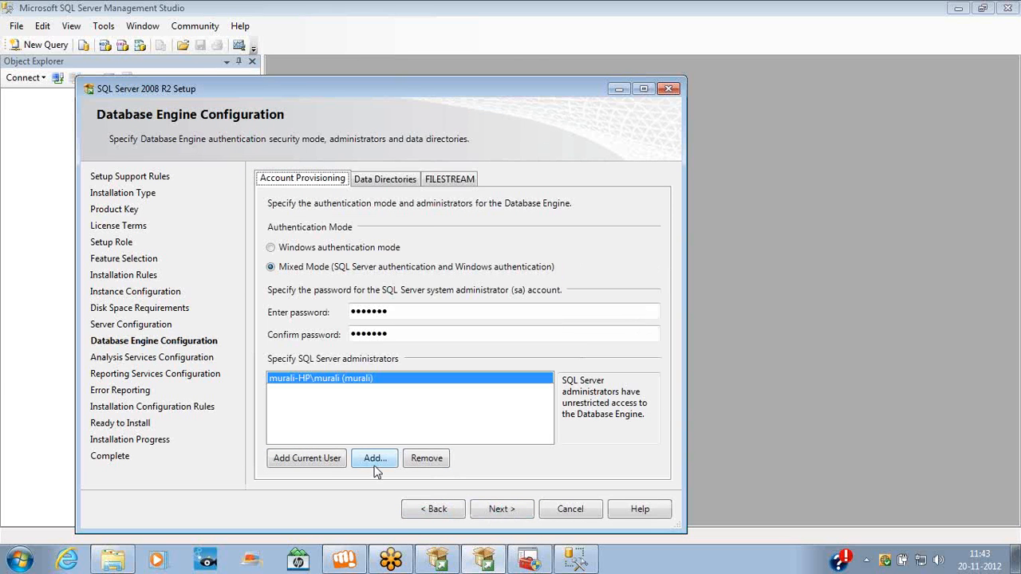
click(375, 466)
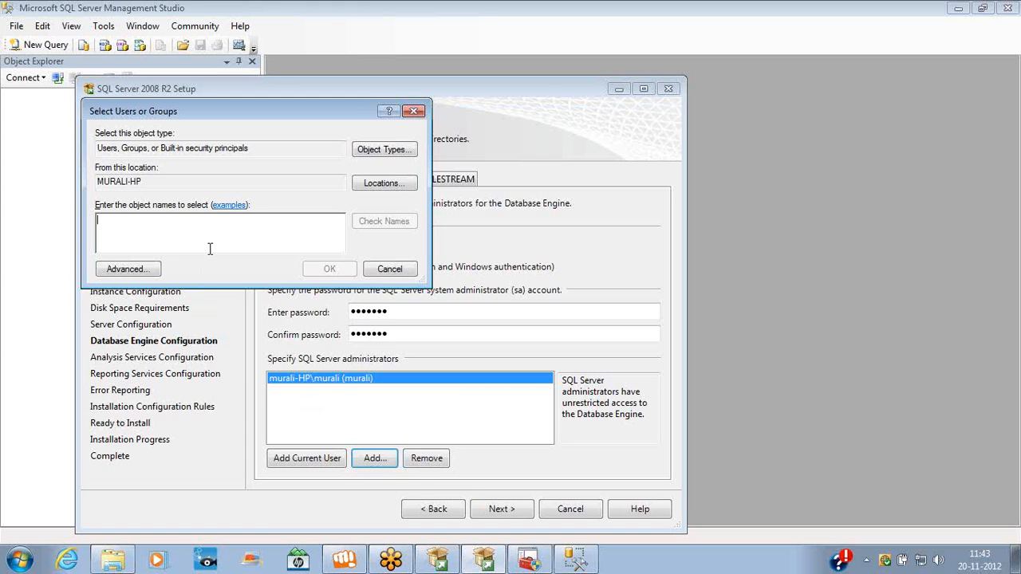
text(rooeen)
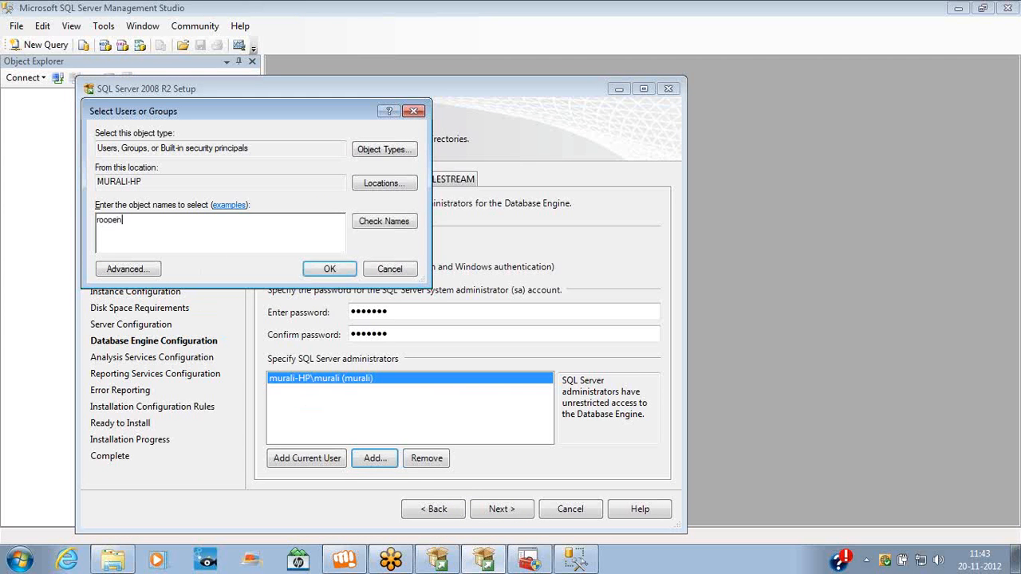
click(369, 223)
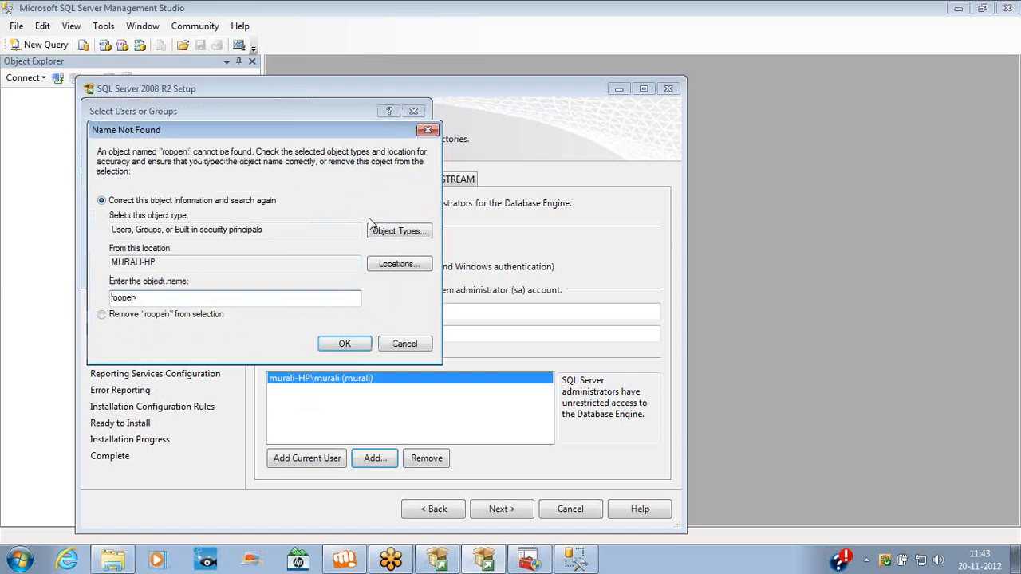
click(427, 130)
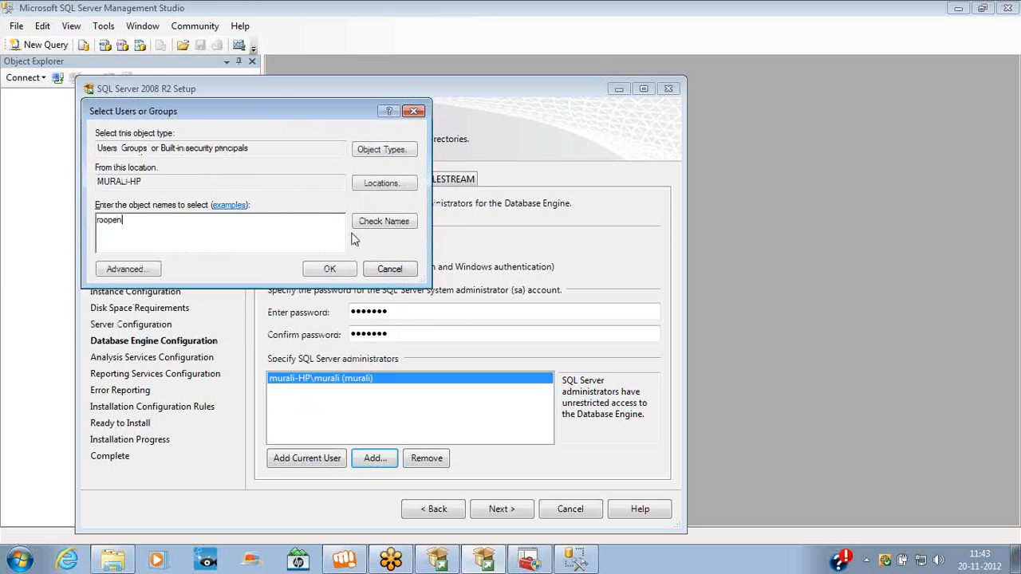
click(390, 203)
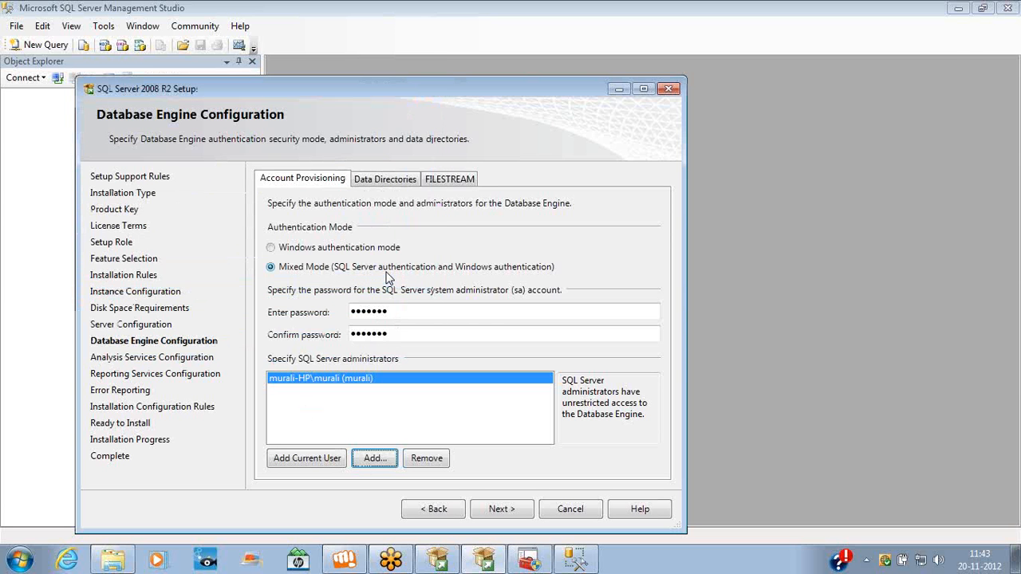
Make the current user an Analysis Services administrator and continue to Reporting Services Configuration
click(496, 514)
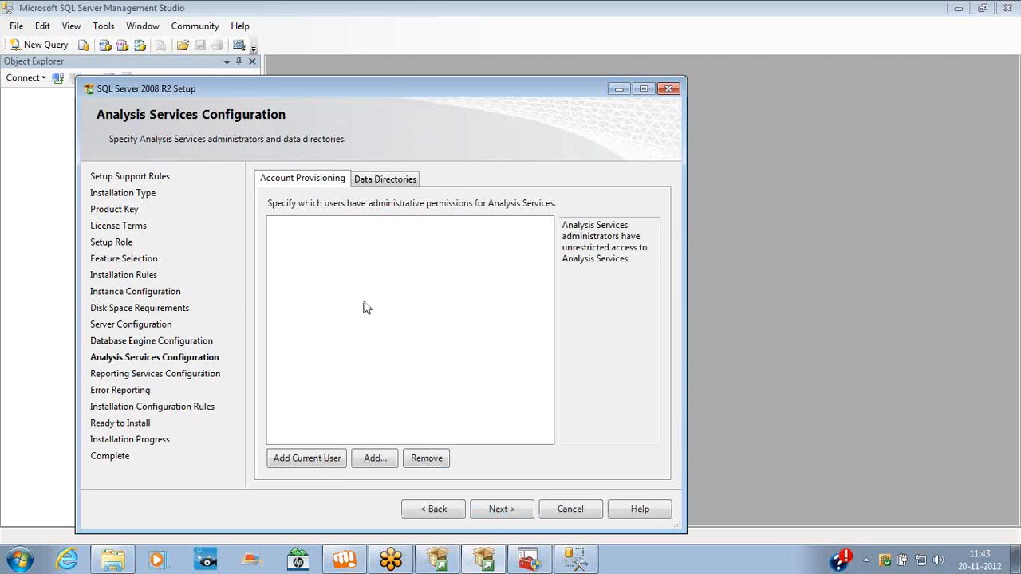
click(314, 464)
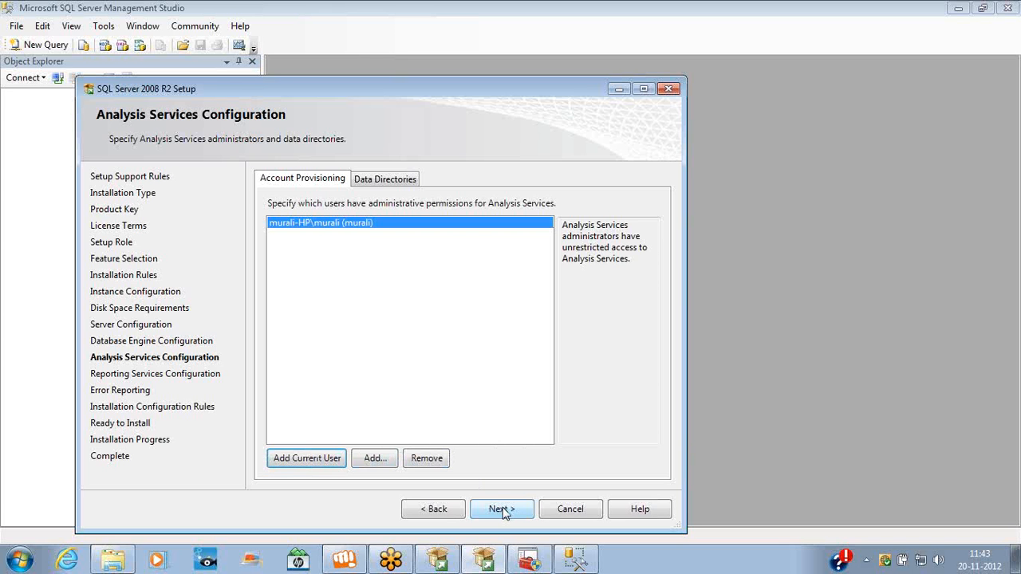
click(503, 511)
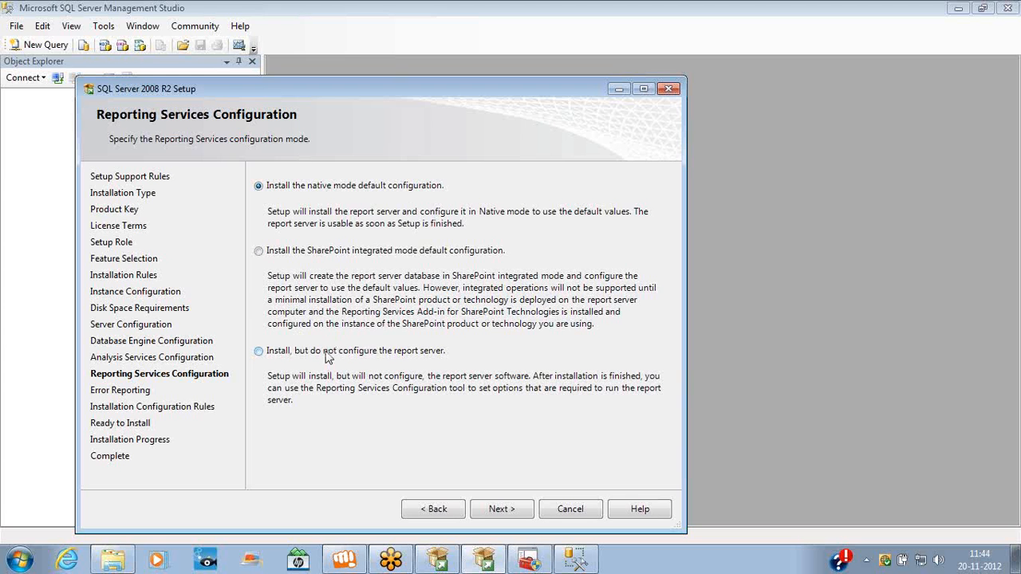
click(327, 357)
click(301, 253)
click(295, 192)
Keep Reporting Services defaults, leave error reporting unchecked, and proceed past the passed configuration rules
click(502, 509)
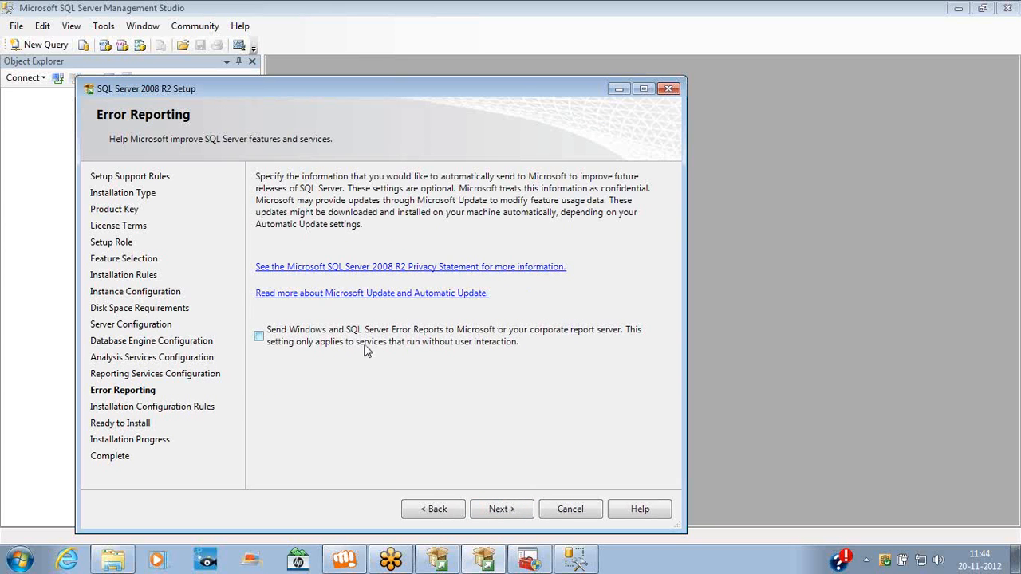
click(501, 509)
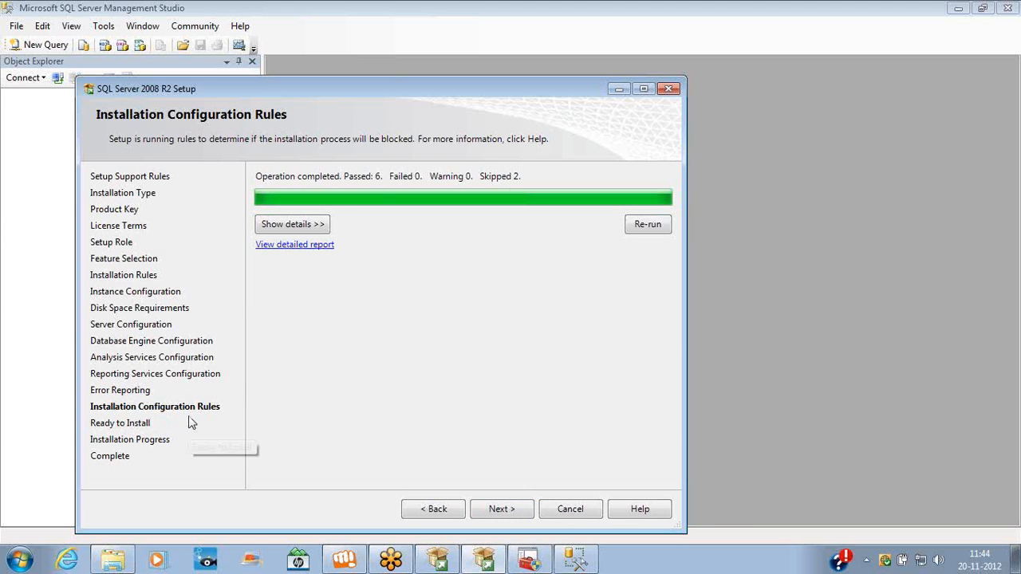
click(500, 510)
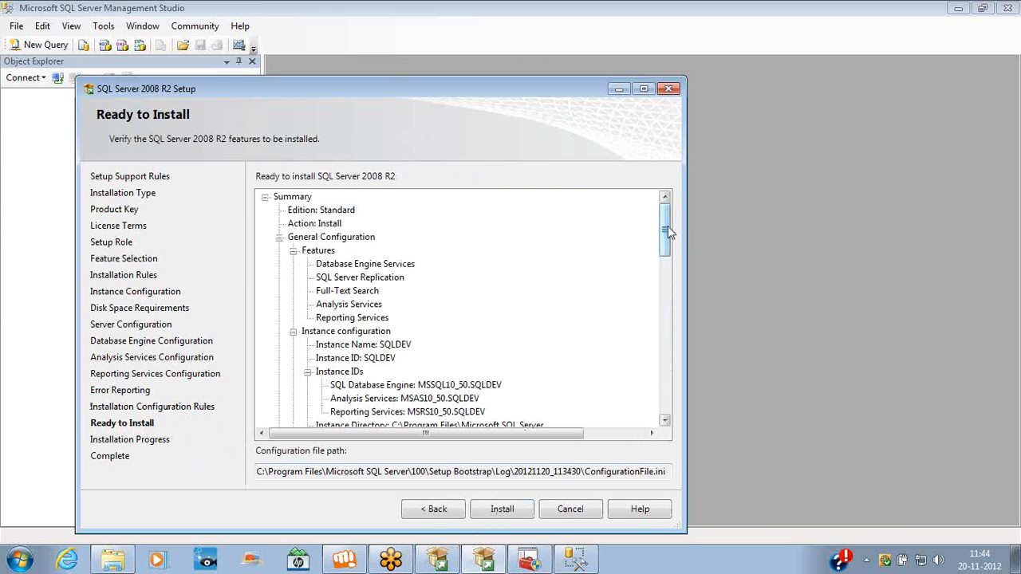
Review the Ready to Install summary for instance SQLDEV and start the installation
scroll(668, 230, down, 2)
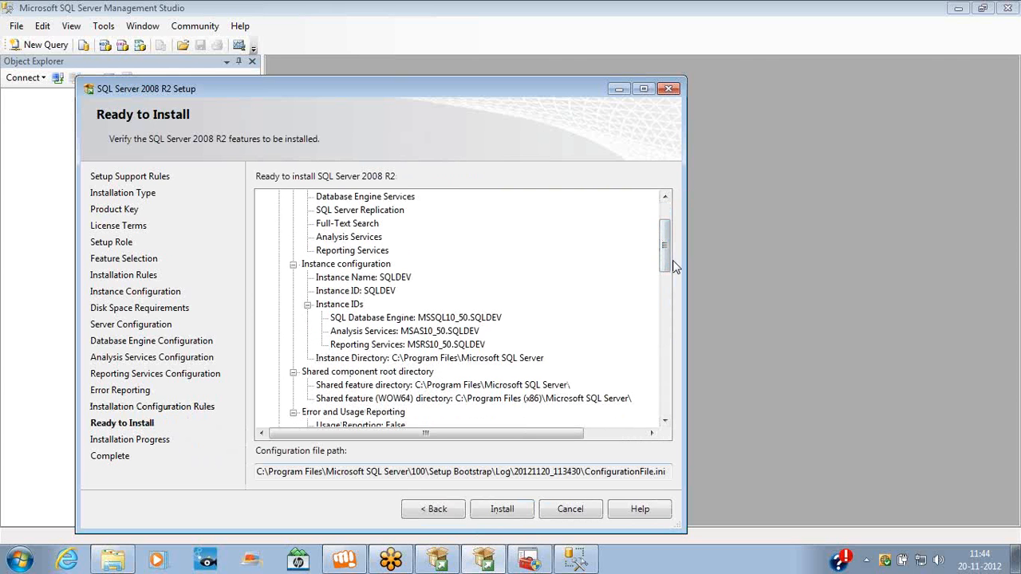
scroll(668, 266, down, 3)
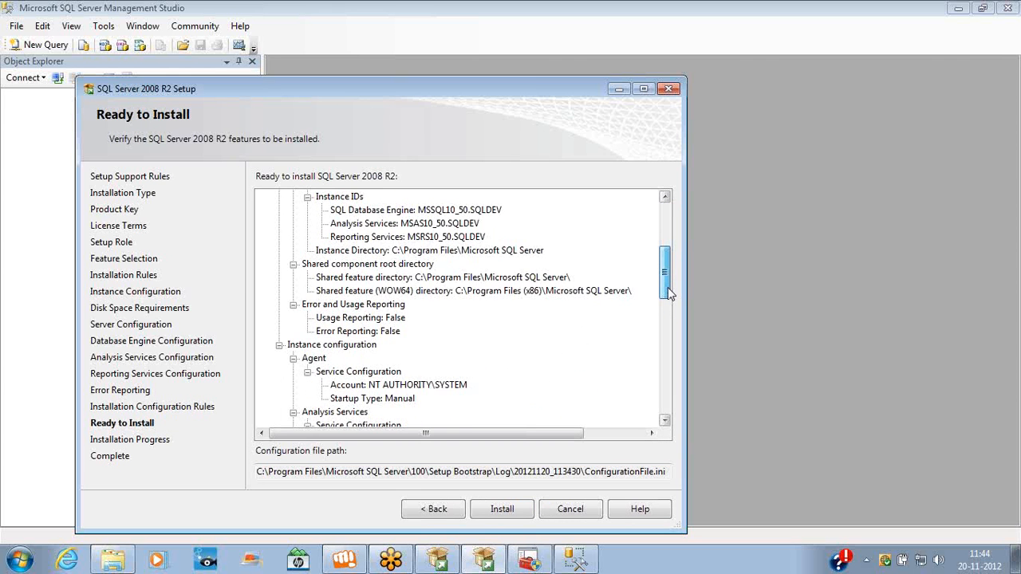
scroll(668, 255, up, 4)
scroll(666, 254, up, 1)
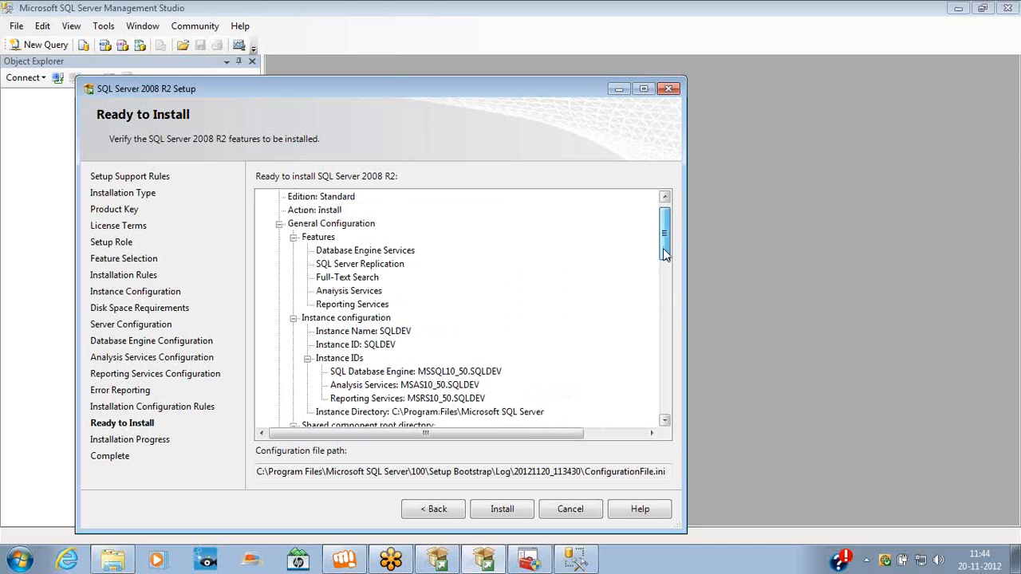
scroll(663, 249, up, 1)
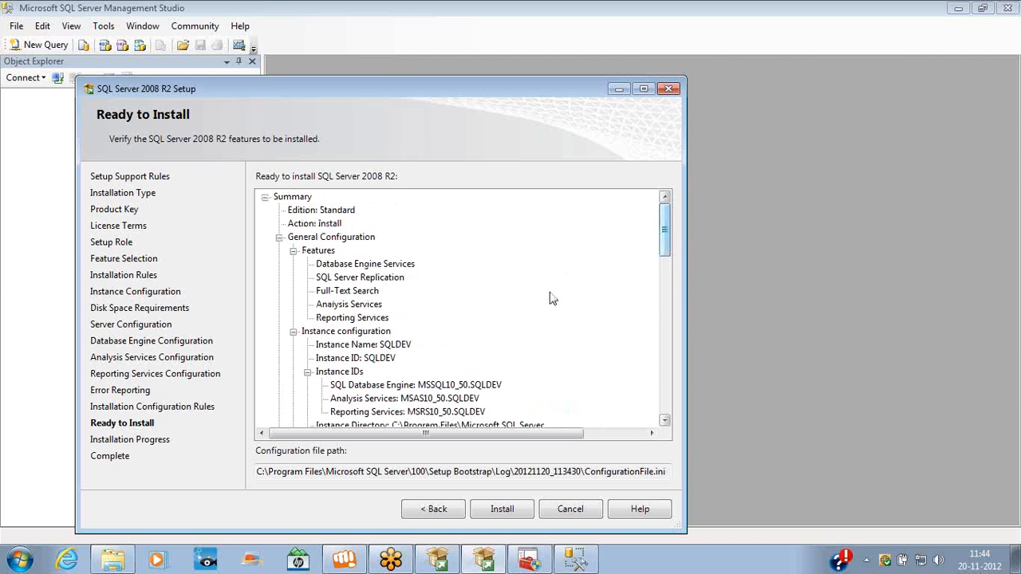
click(401, 350)
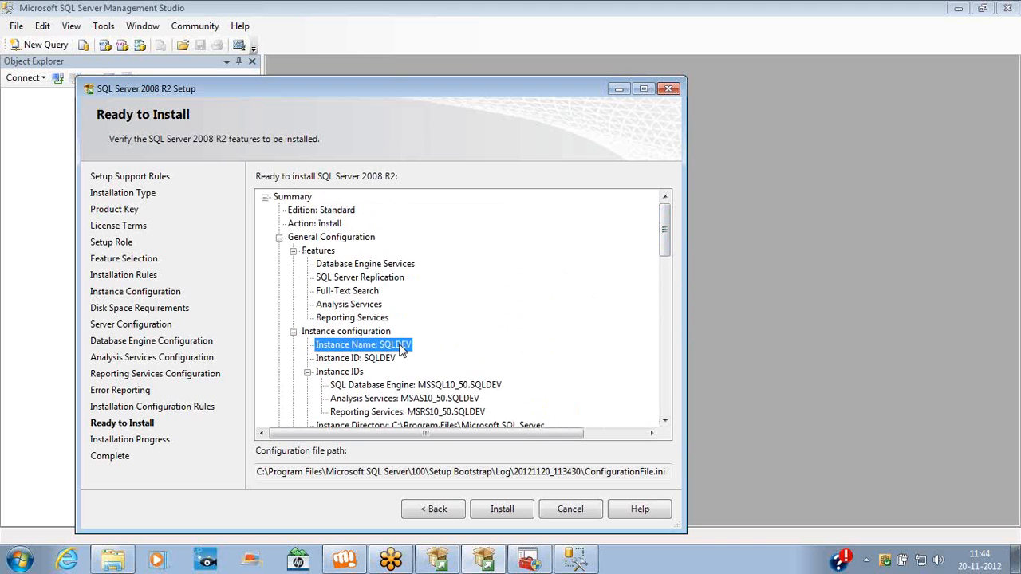
click(503, 511)
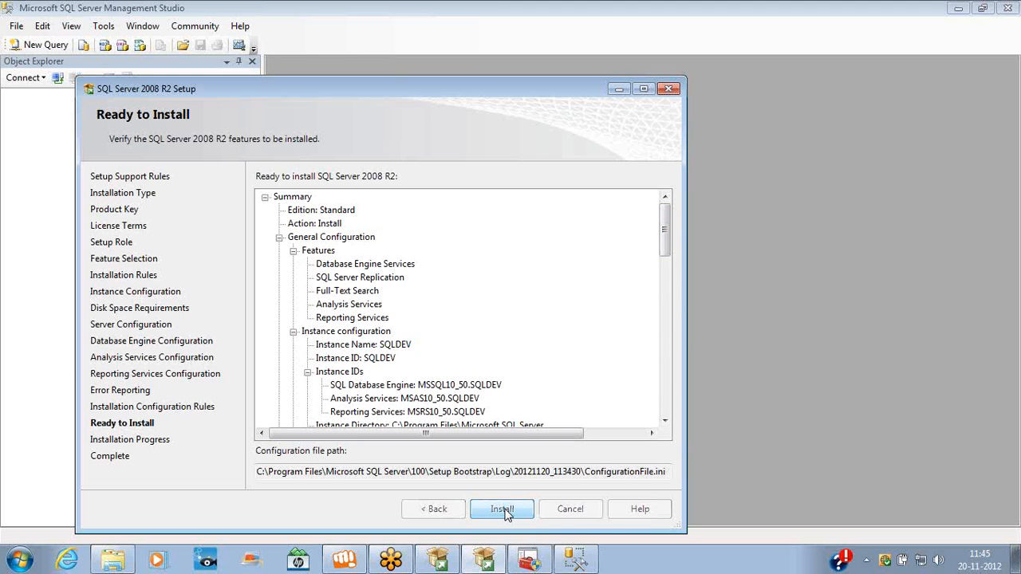
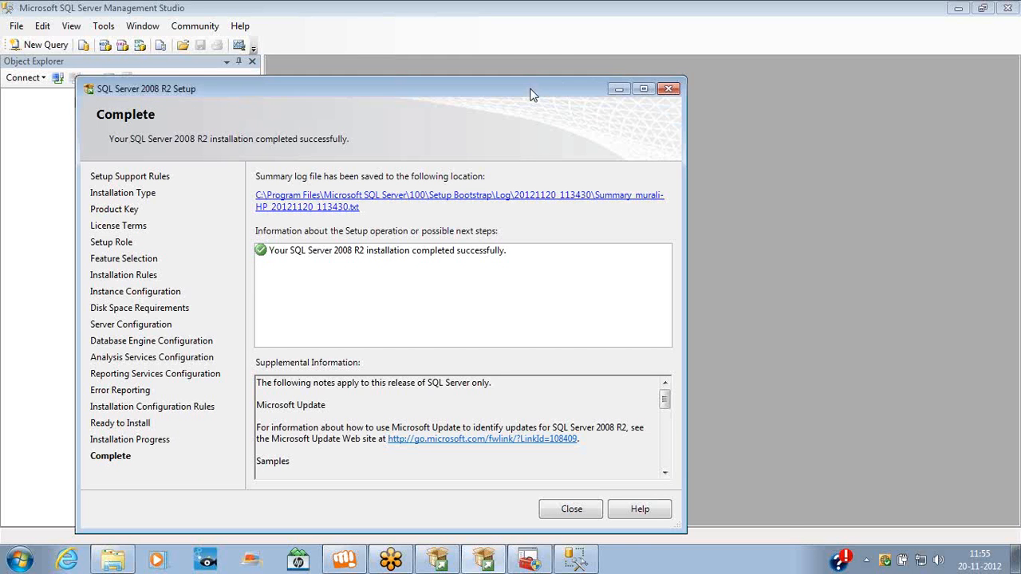
Close the finished SQL Server 2008 R2 Setup wizard and cancel the Connect to Server dialog
drag(532, 95, 564, 60)
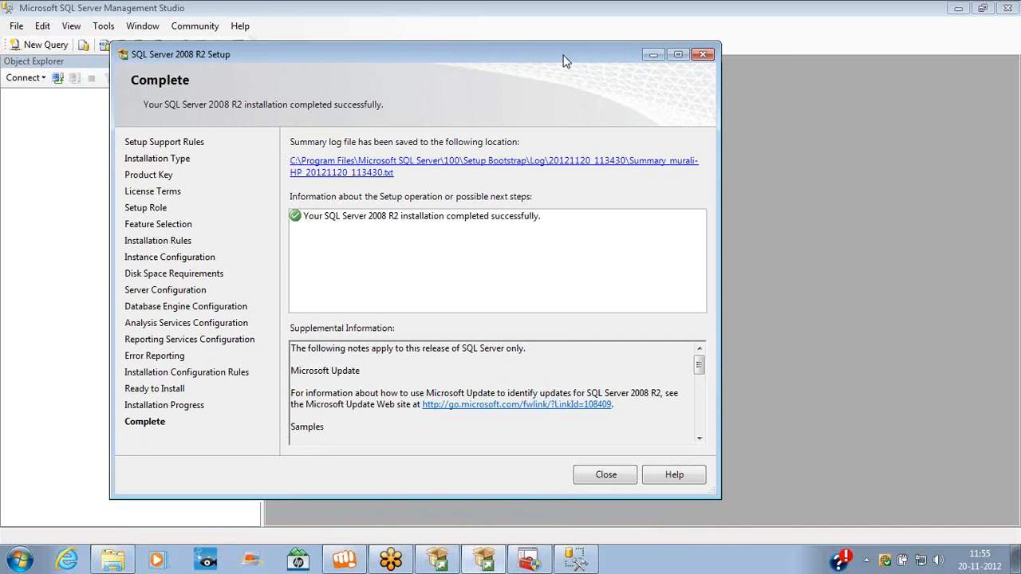
click(605, 475)
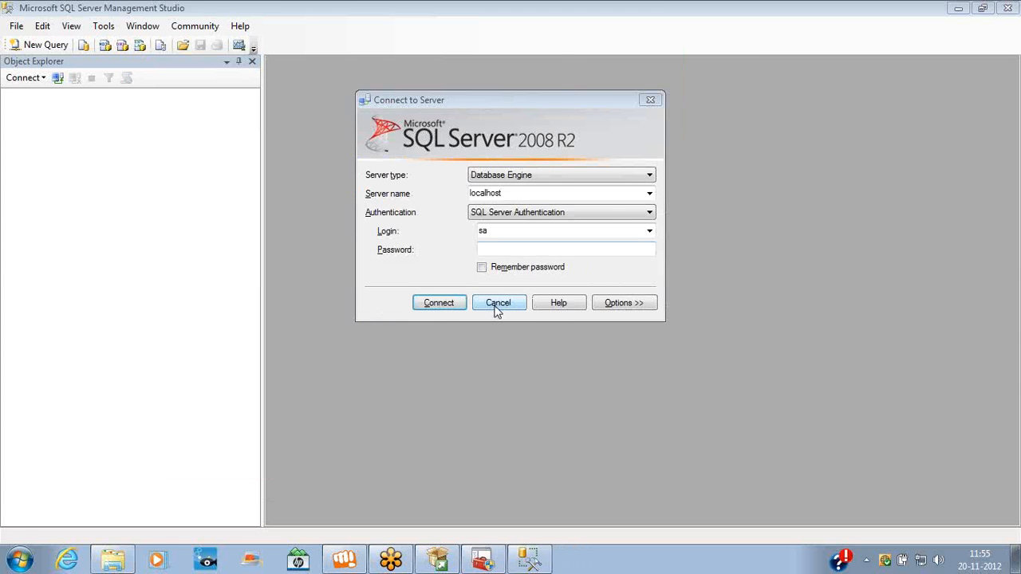
click(498, 303)
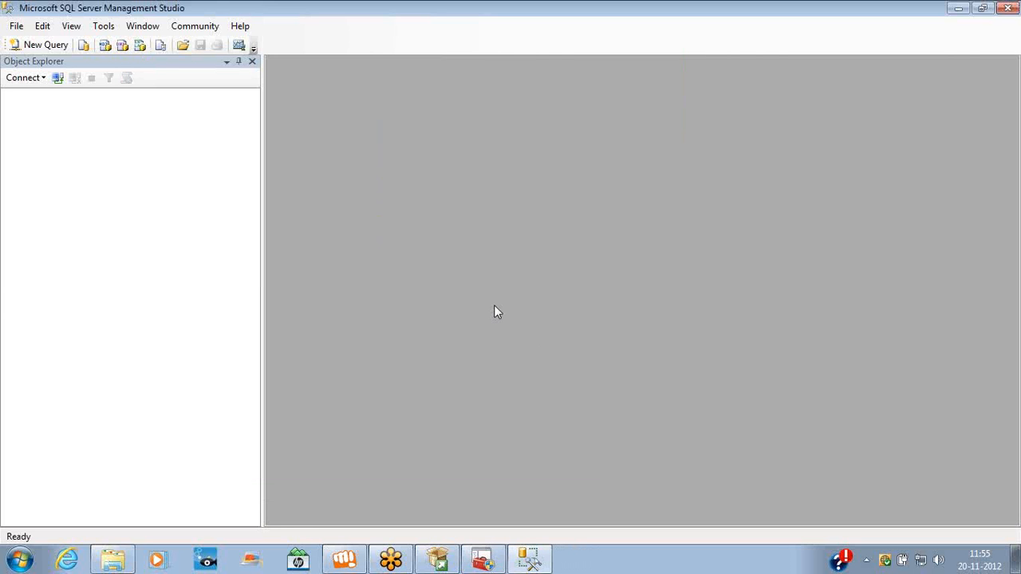
Launch SQL Server Configuration Manager from the Microsoft SQL Server 2008 R2 Configuration Tools Start menu group
click(21, 560)
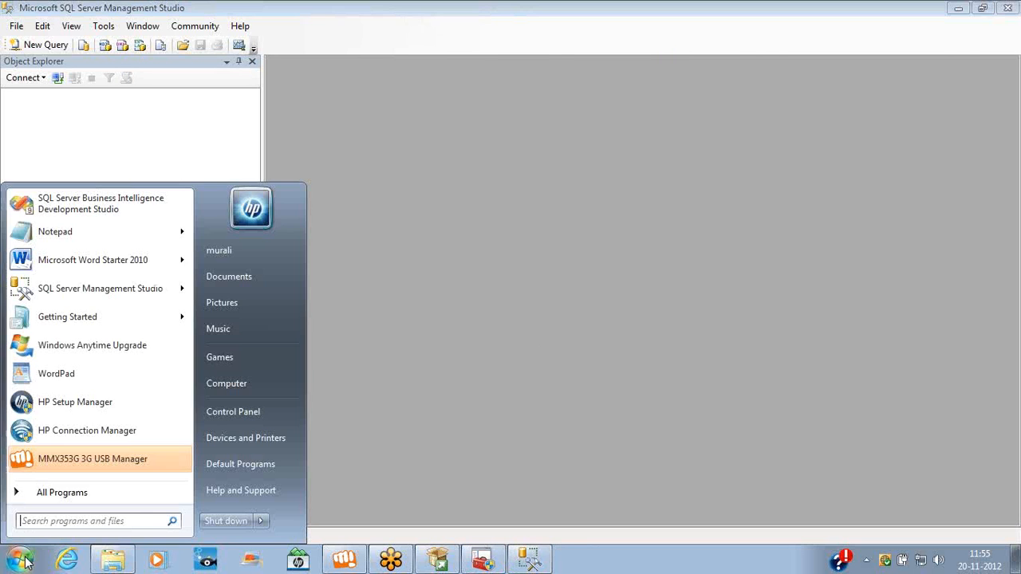
mouse_move(92, 492)
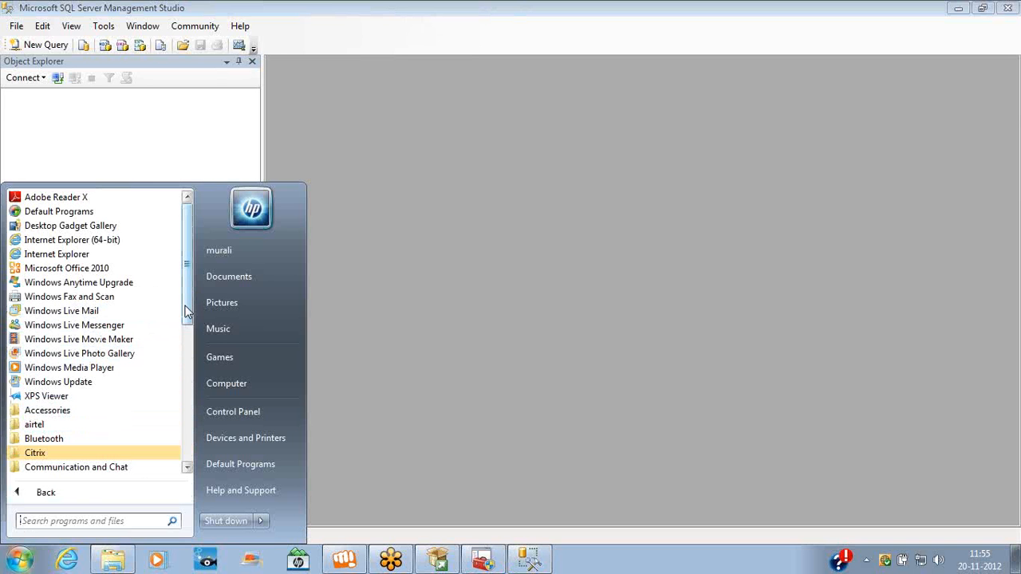
drag(186, 311, 192, 407)
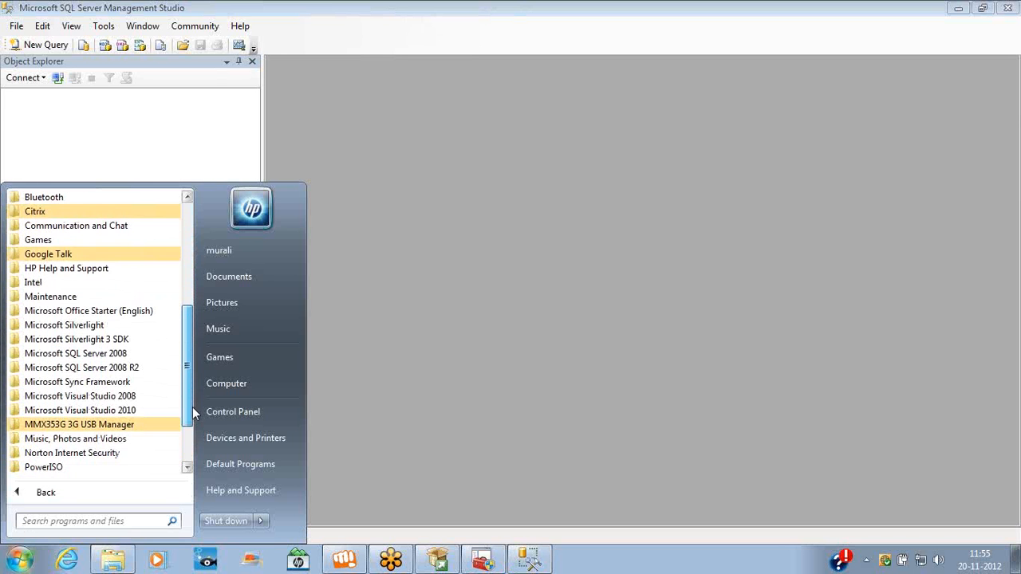
click(121, 370)
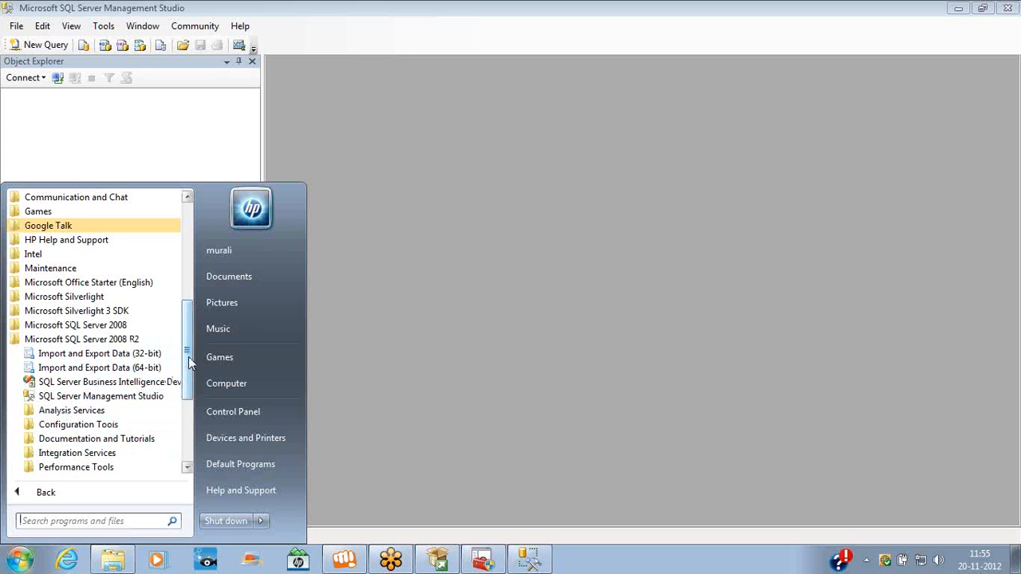
drag(188, 357, 189, 373)
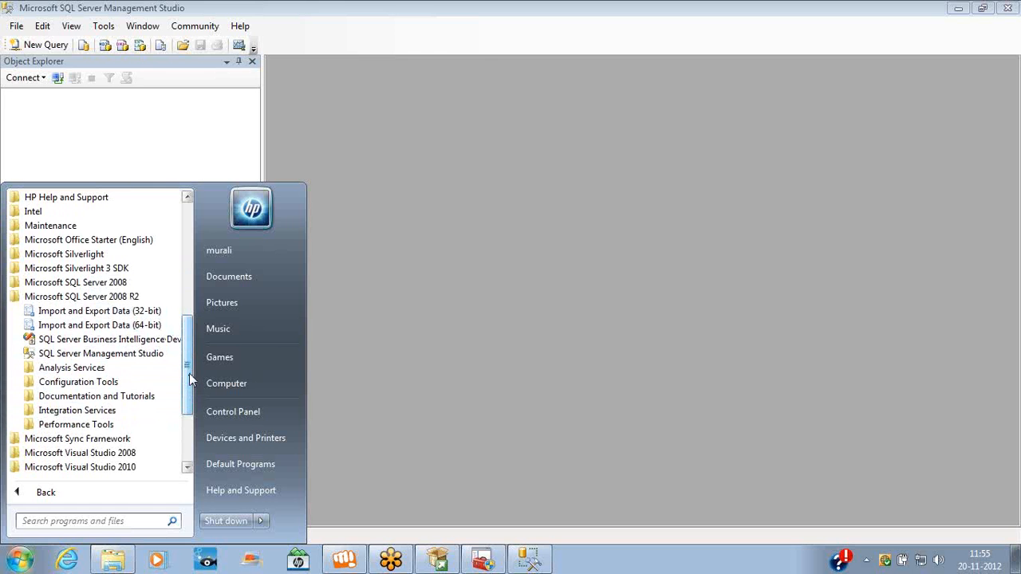
click(103, 383)
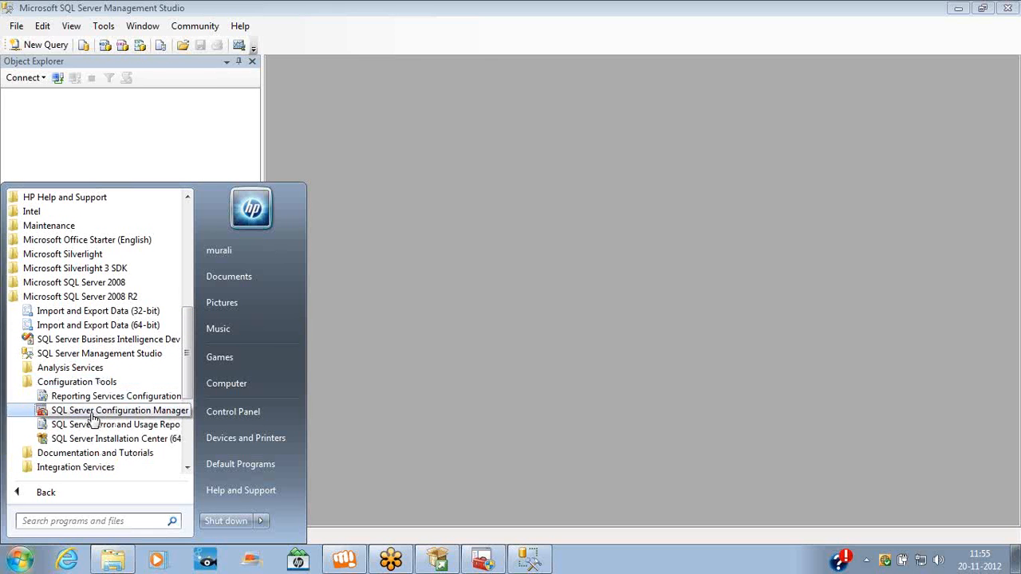
click(93, 411)
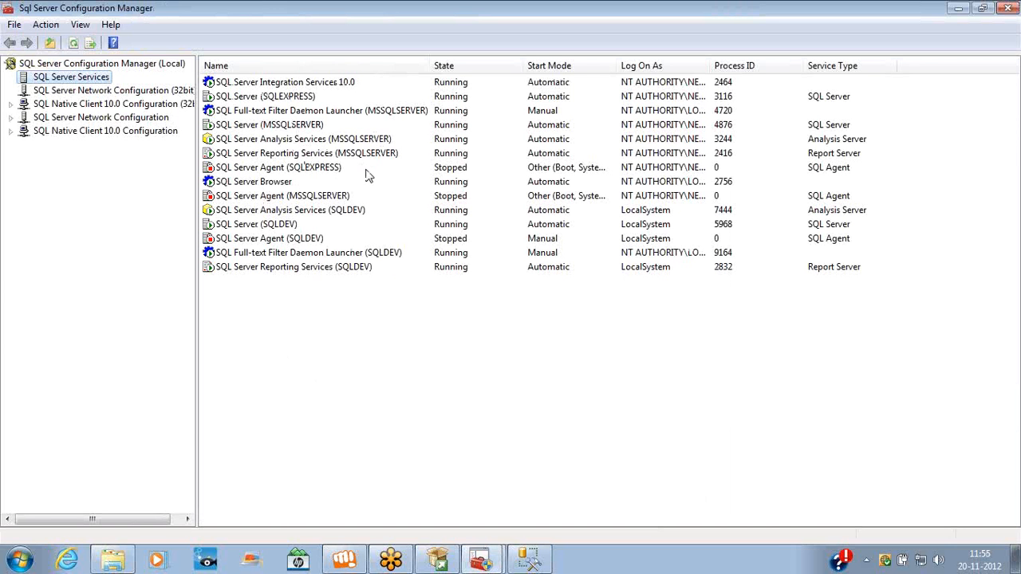
Stop the SQL Server (SQLDEV) service, then start it again
click(272, 128)
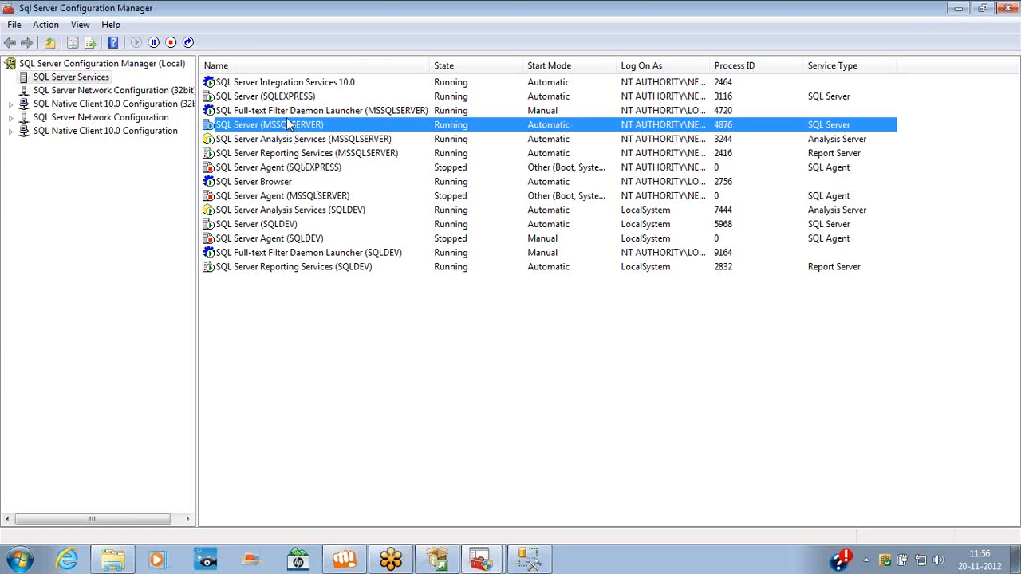
click(269, 227)
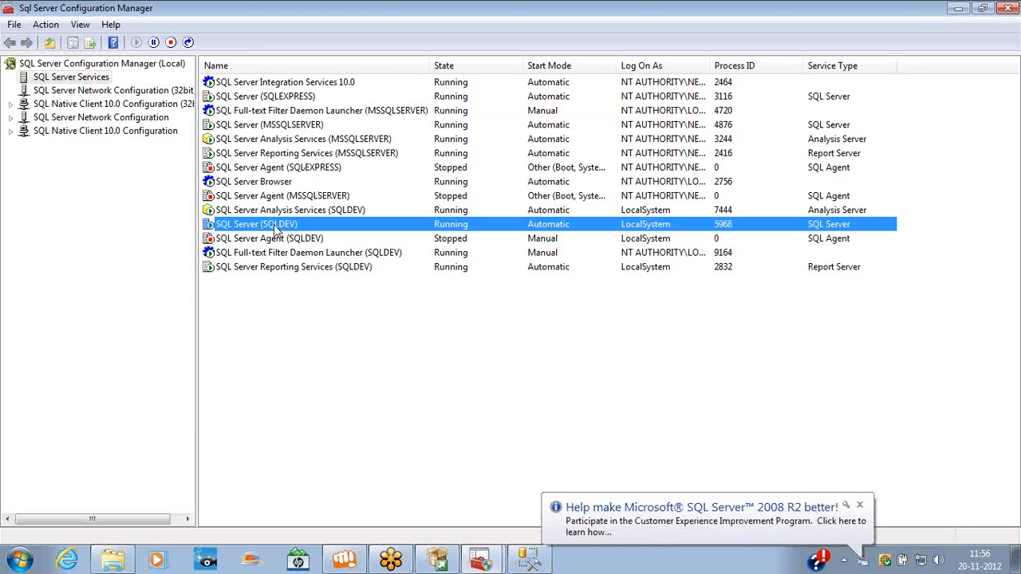
right_click(274, 227)
click(305, 253)
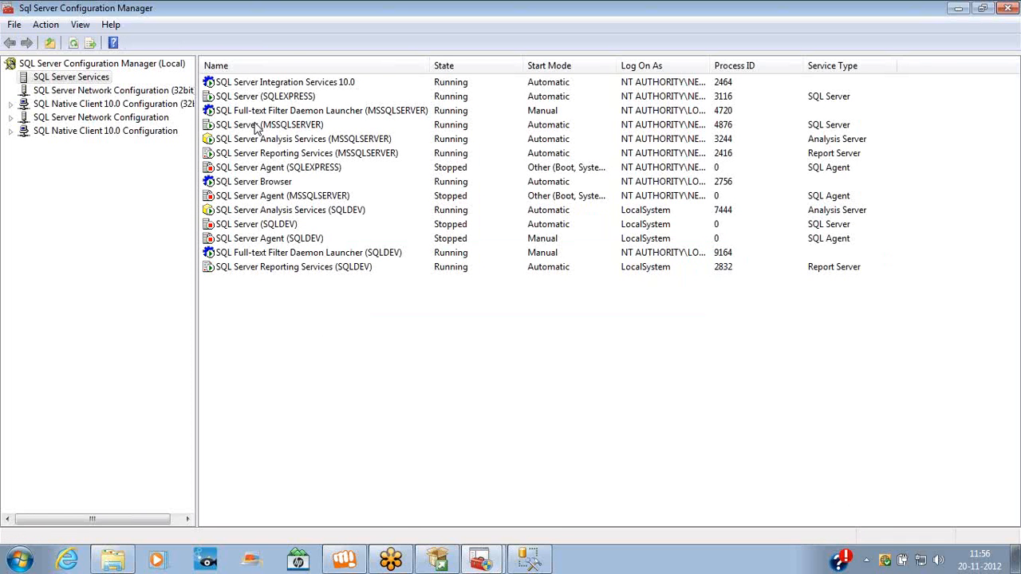
click(250, 227)
right_click(250, 227)
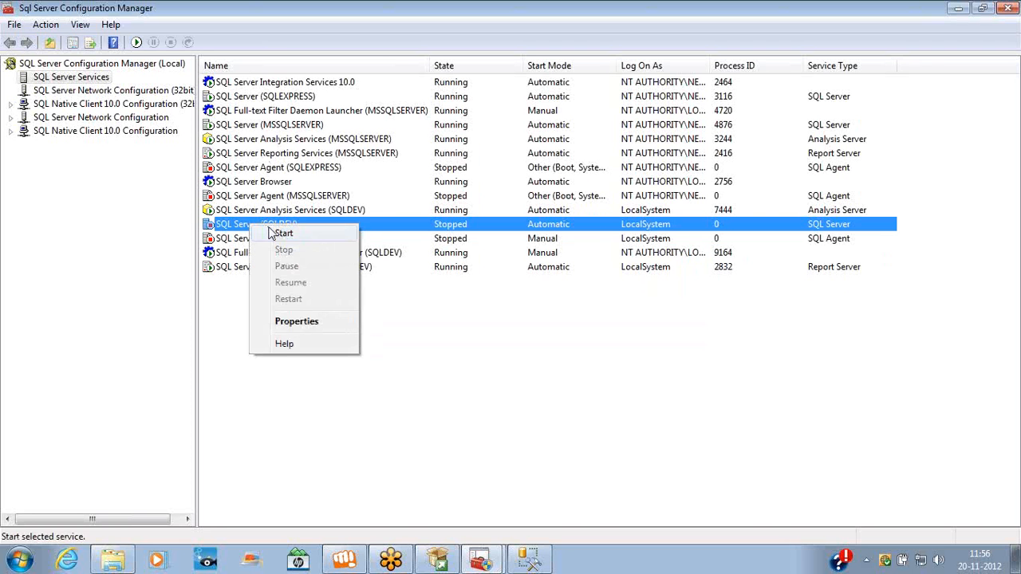
click(272, 230)
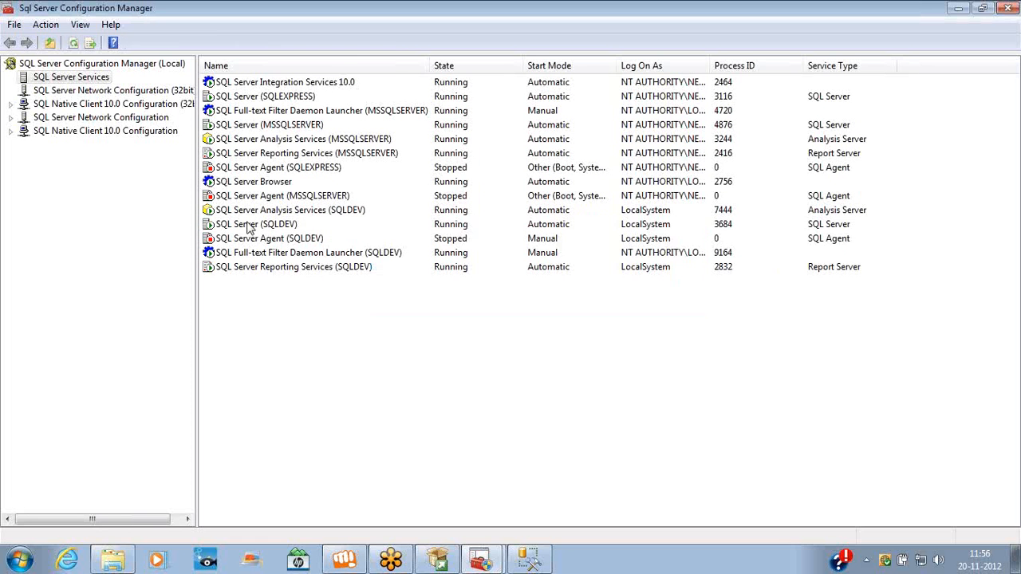
Check the MSSQLSERVER and SQLDEV engine and Agent services, then bring Management Studio back to front
click(268, 229)
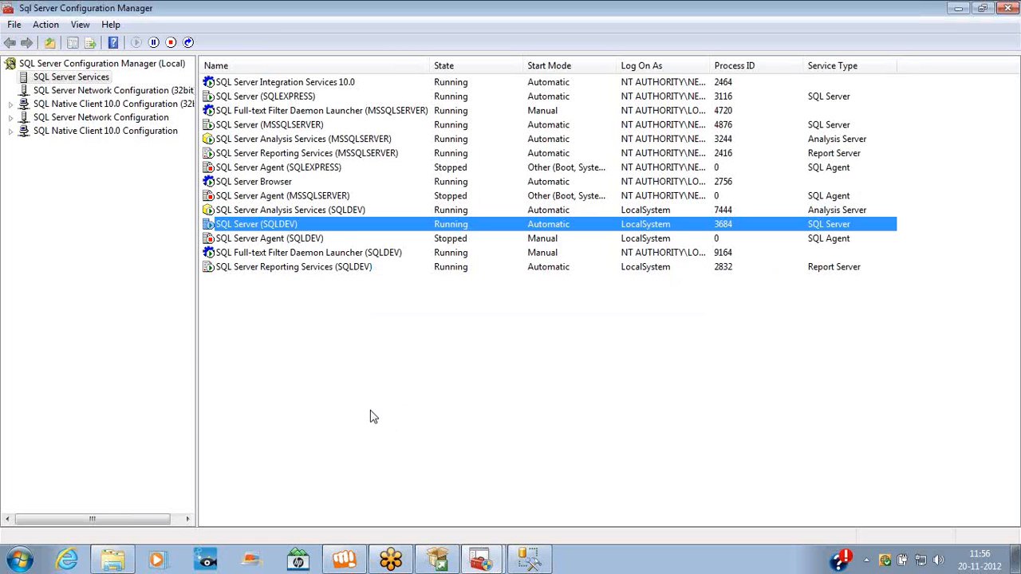
click(247, 128)
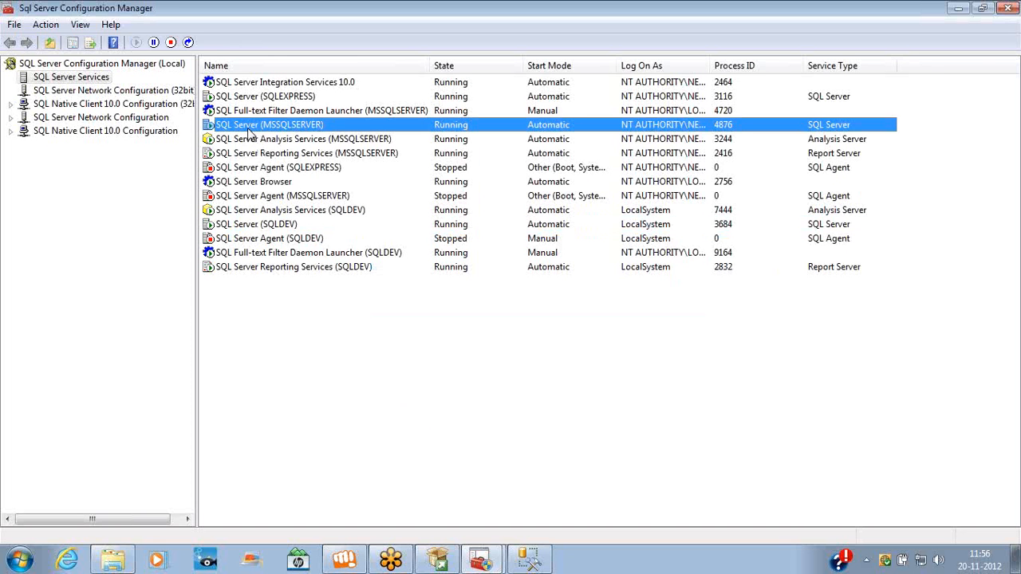
click(285, 229)
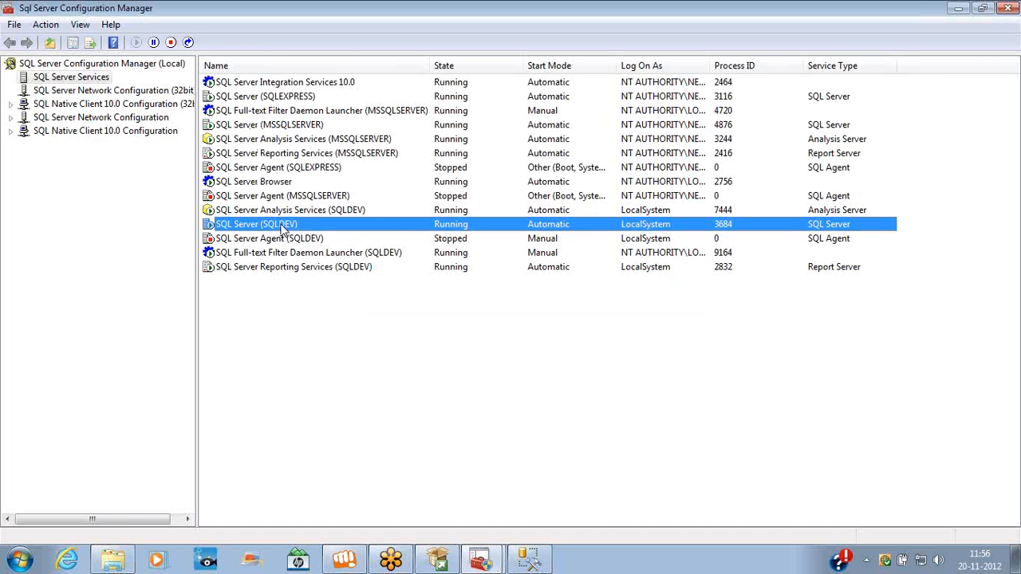
click(286, 241)
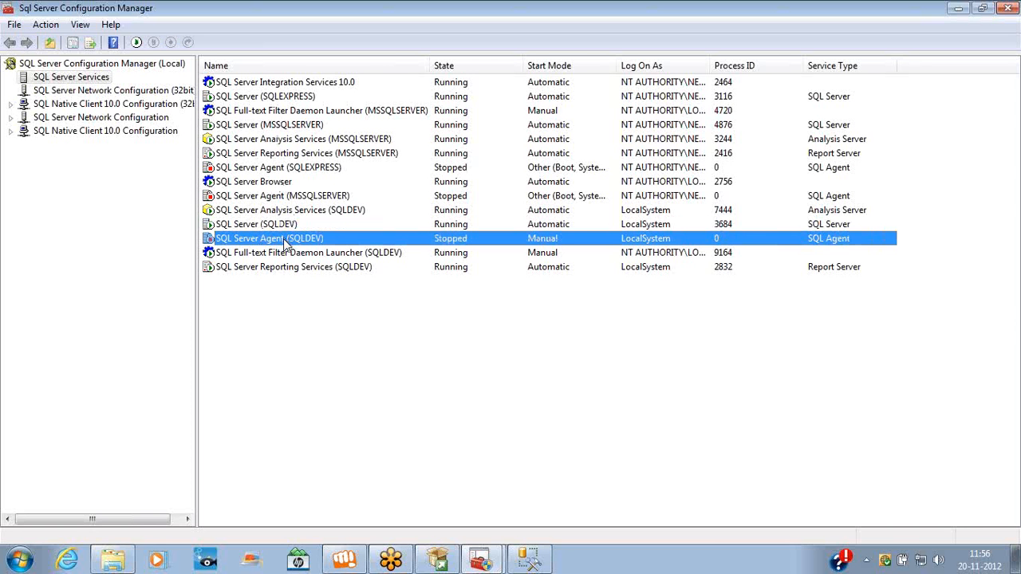
click(278, 199)
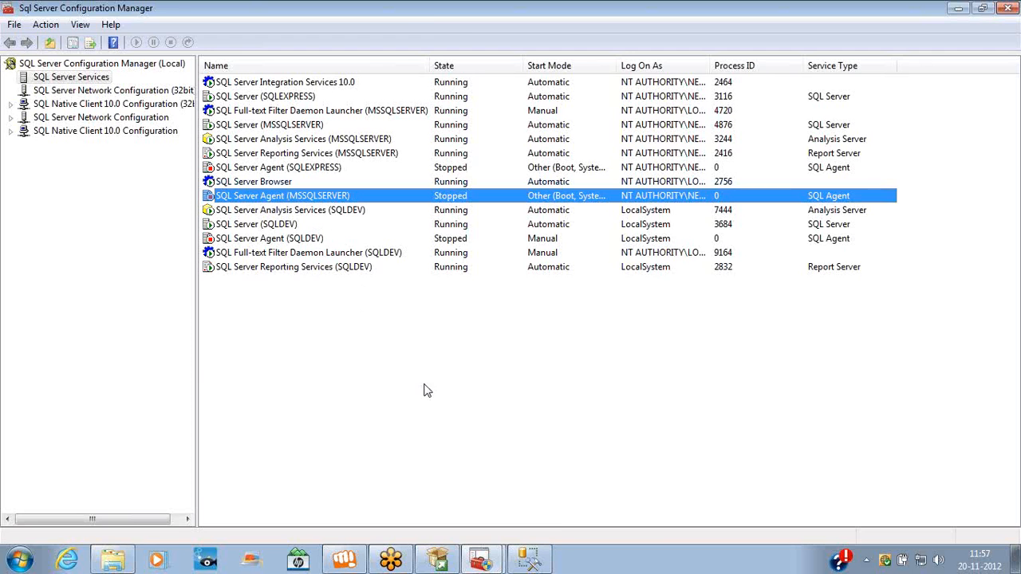
click(530, 560)
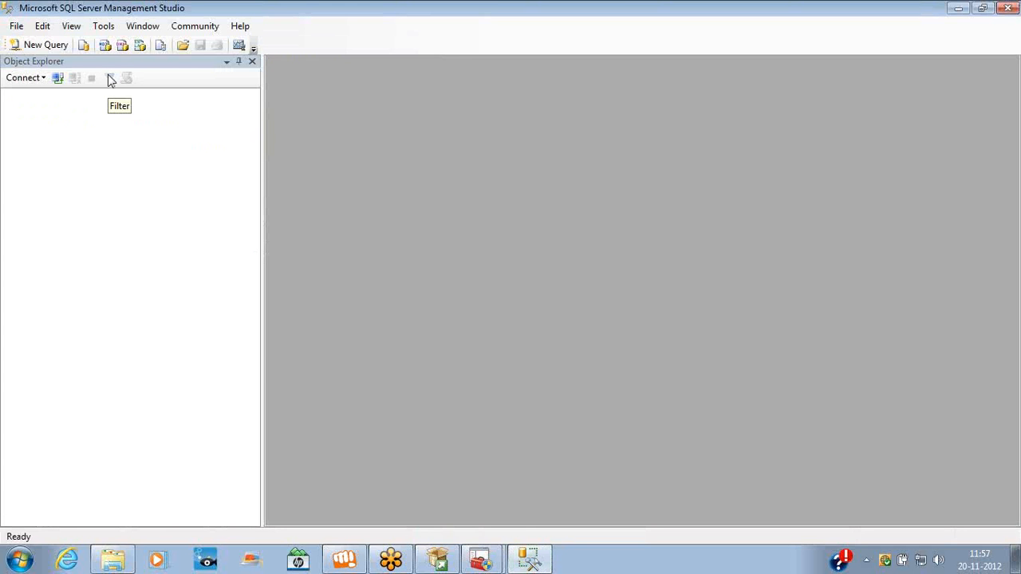
Connect to the localhost Database Engine, expand its databases, and begin another Database Engine connection
click(44, 79)
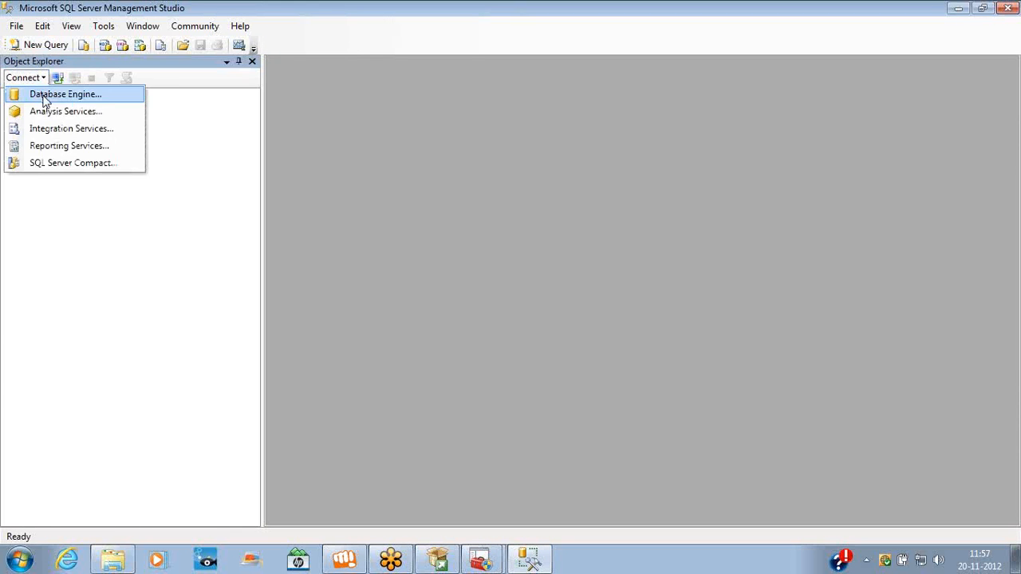
click(43, 95)
key(Return)
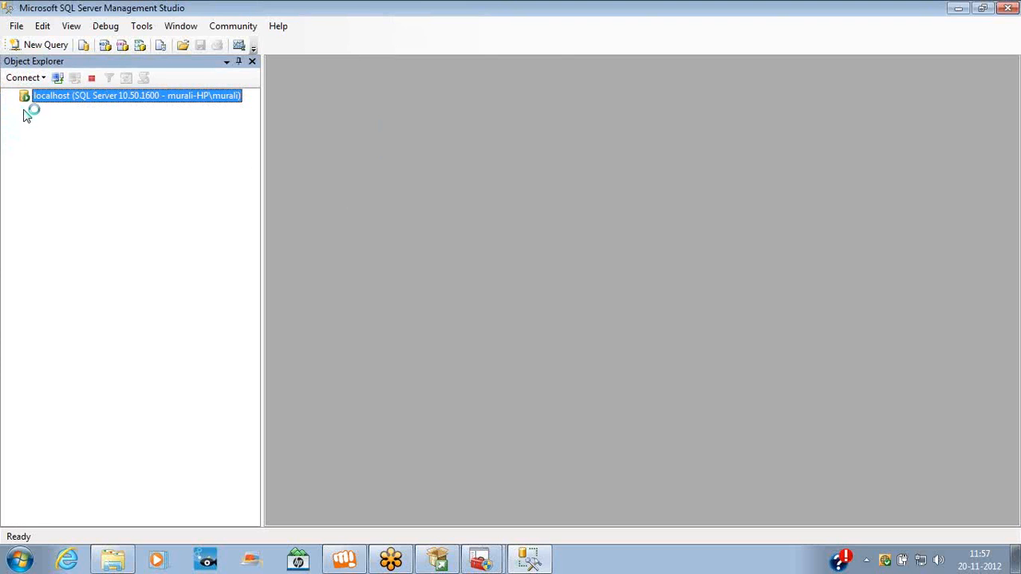
click(24, 109)
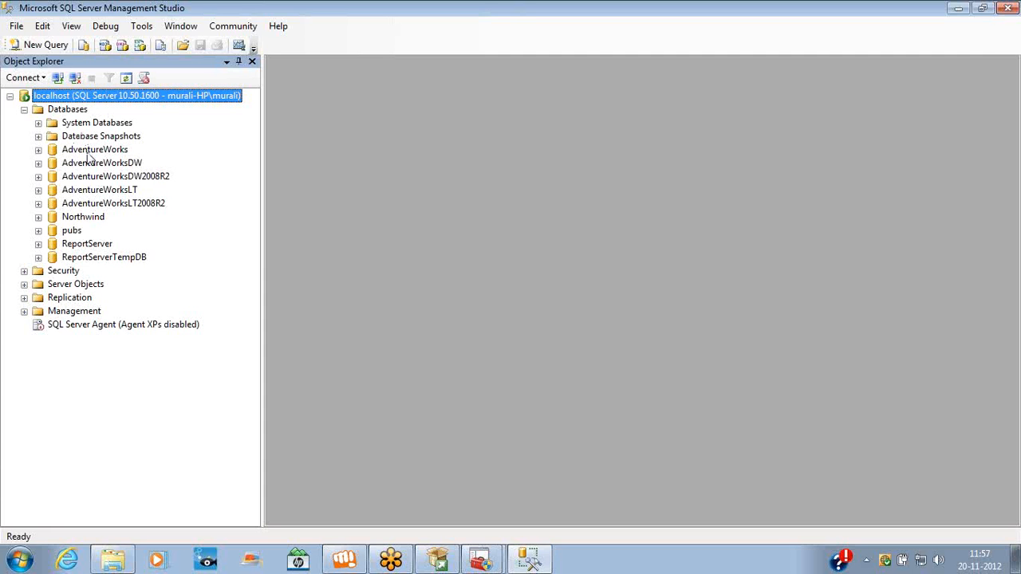
click(44, 77)
click(48, 94)
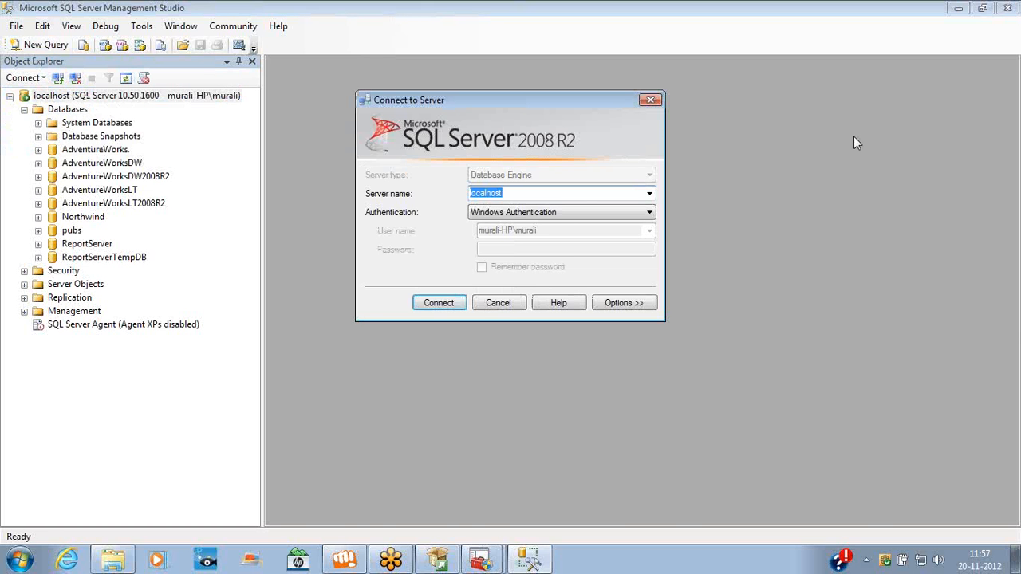
Connect to localhost\sqldev with Windows Authentication and expand its Databases folder
text(localhost\sqldev)
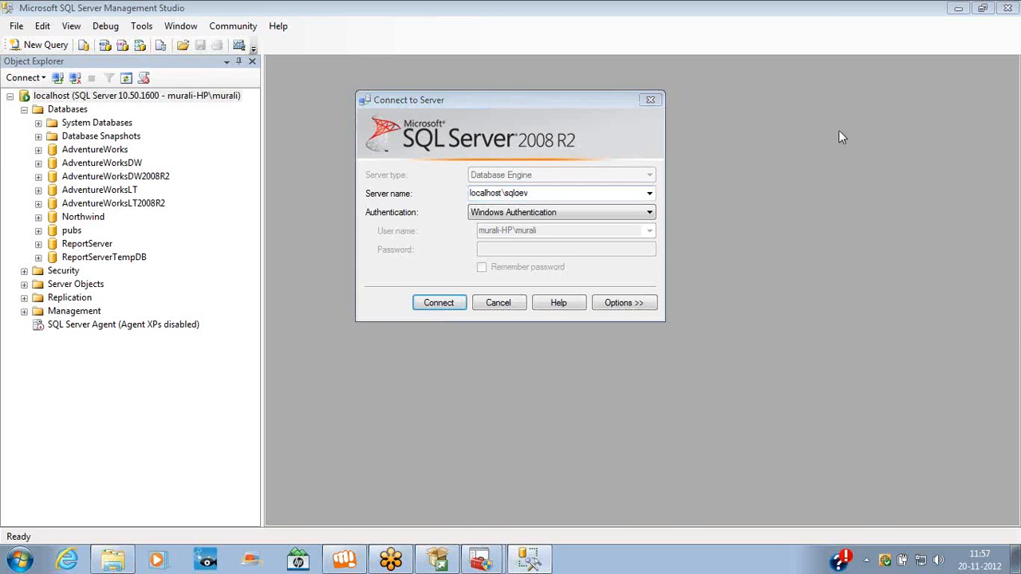
click(580, 193)
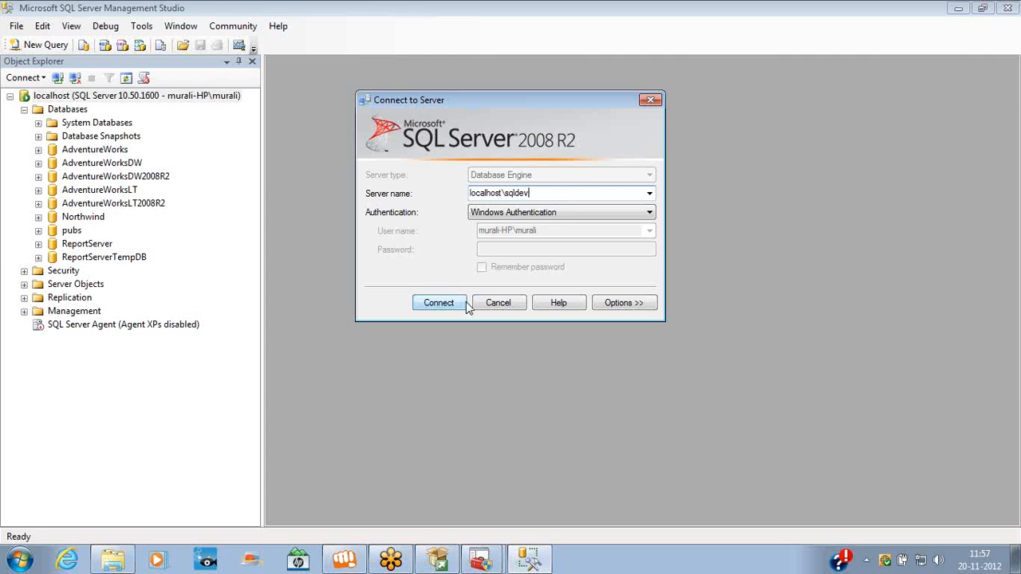
click(562, 213)
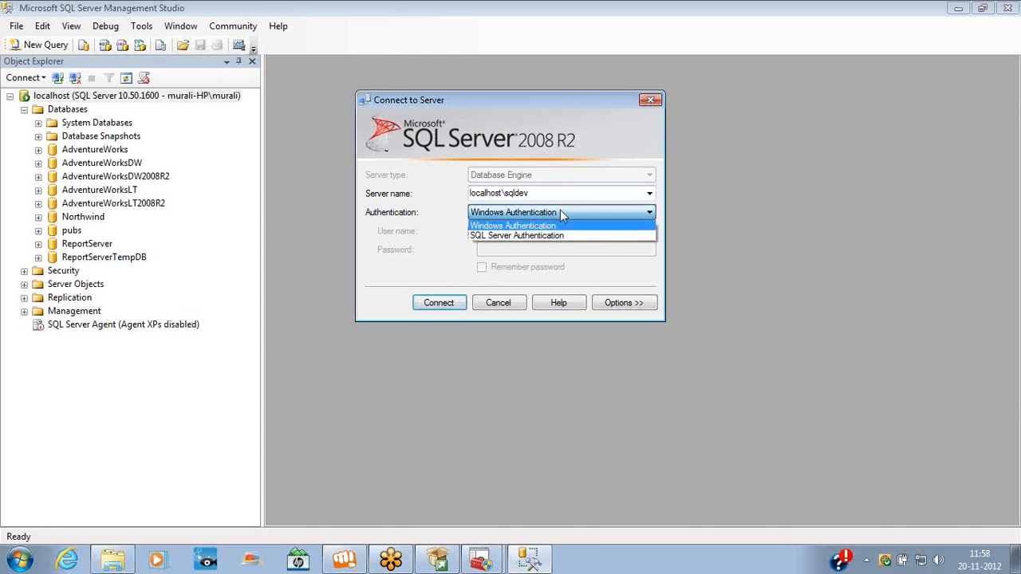
click(556, 228)
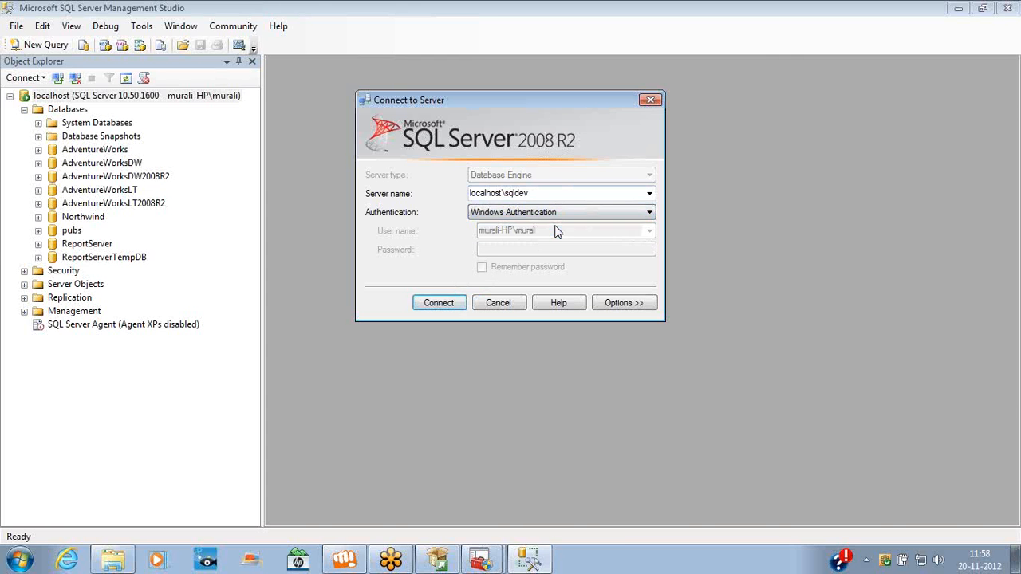
click(440, 304)
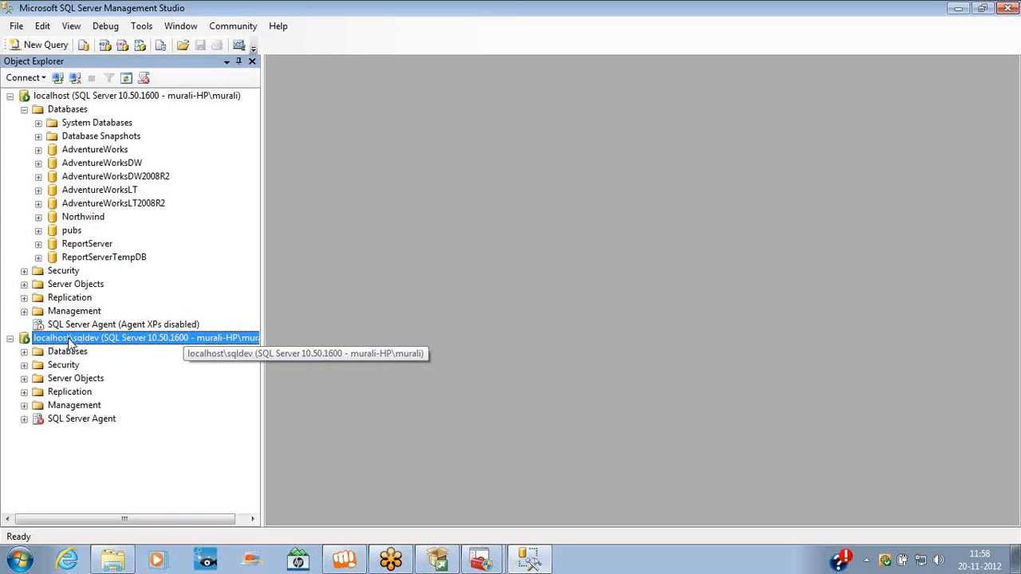
click(25, 352)
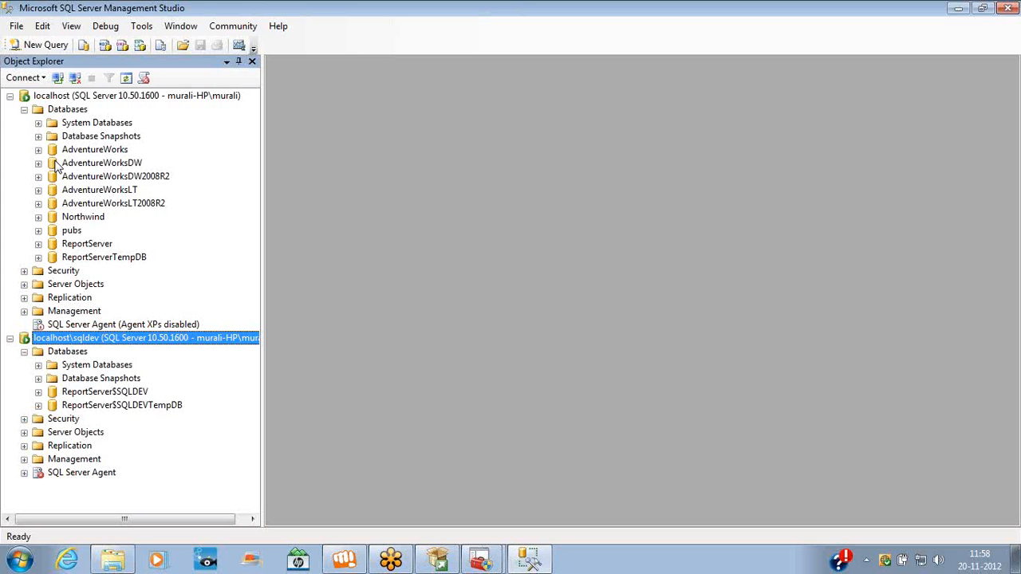
Connect to Analysis Services on localhost
click(50, 80)
click(28, 110)
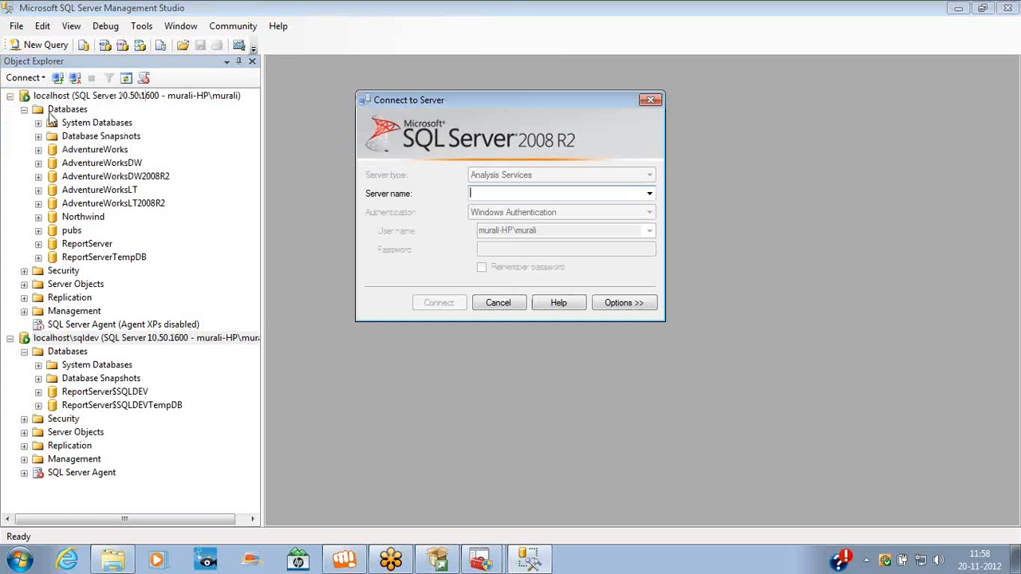
text(loc)
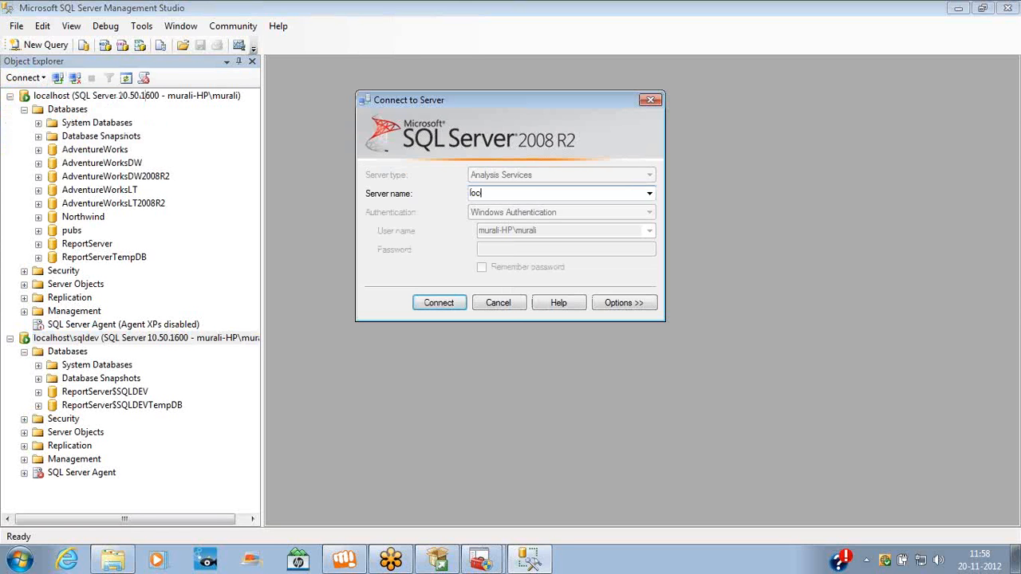
text(alhost)
click(451, 308)
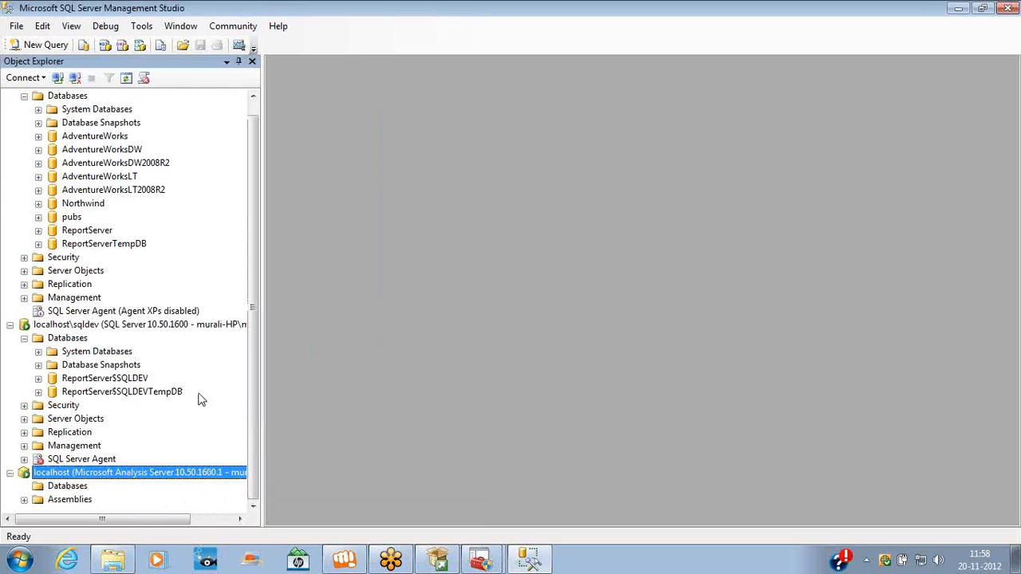
Connect to Analysis Services on localhost\sqldev and expand its Databases
click(44, 79)
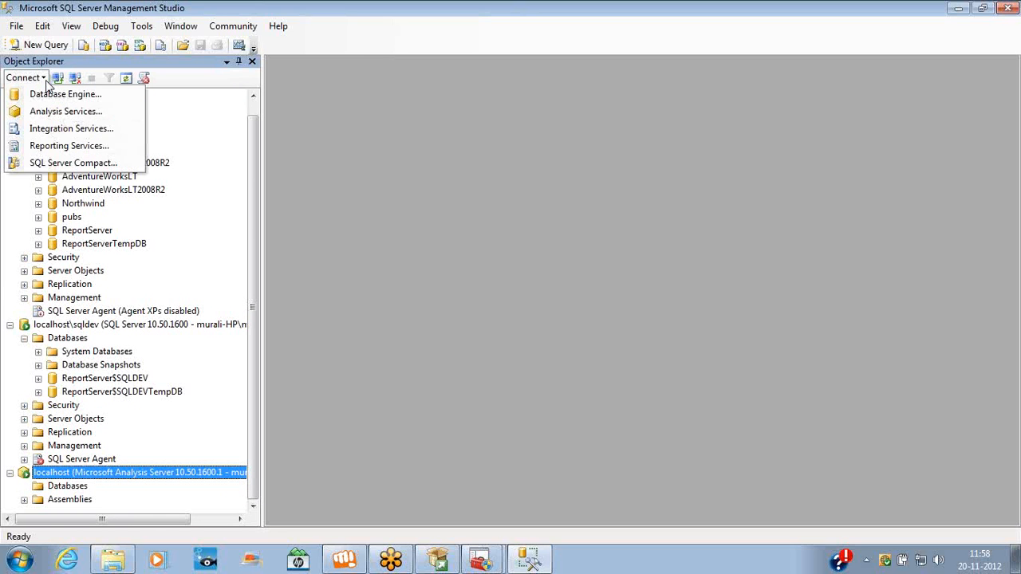
click(56, 111)
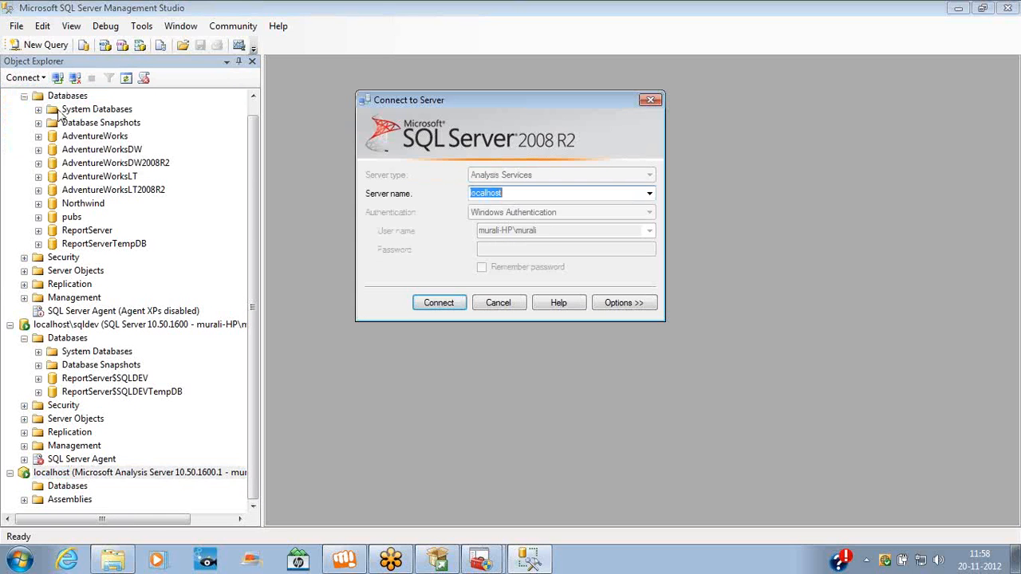
click(511, 192)
text(\sqldev)
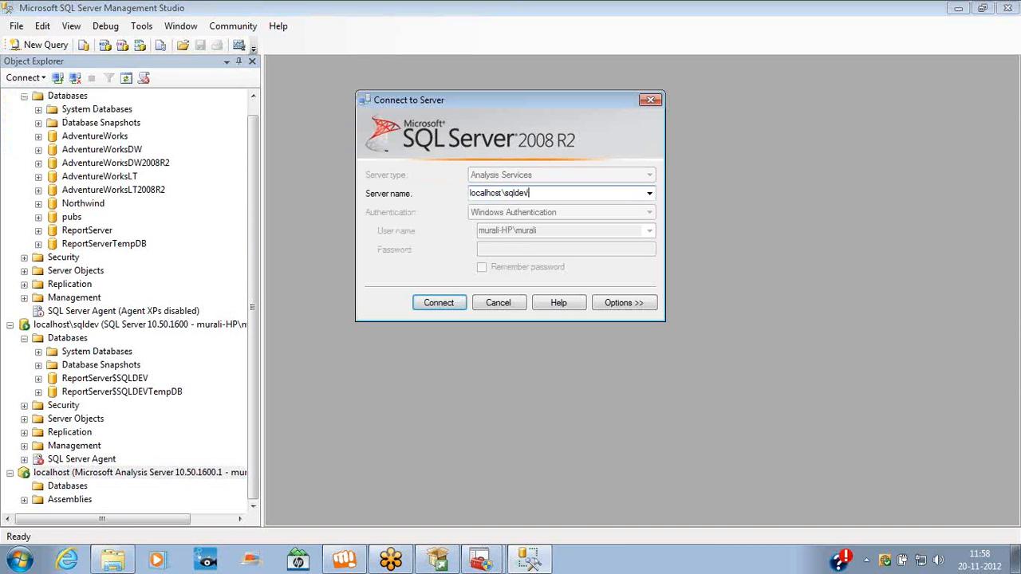
key(Return)
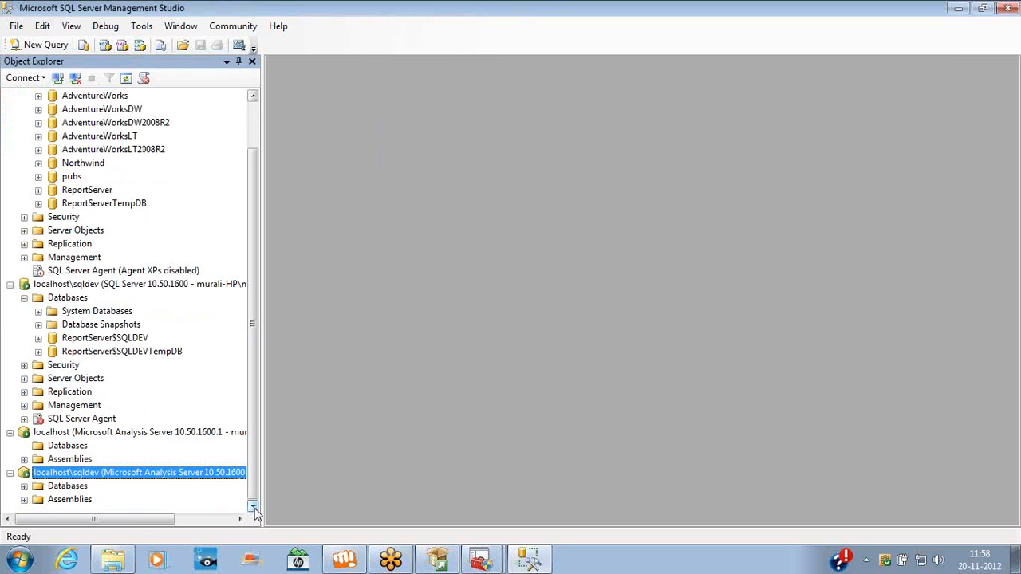
click(25, 485)
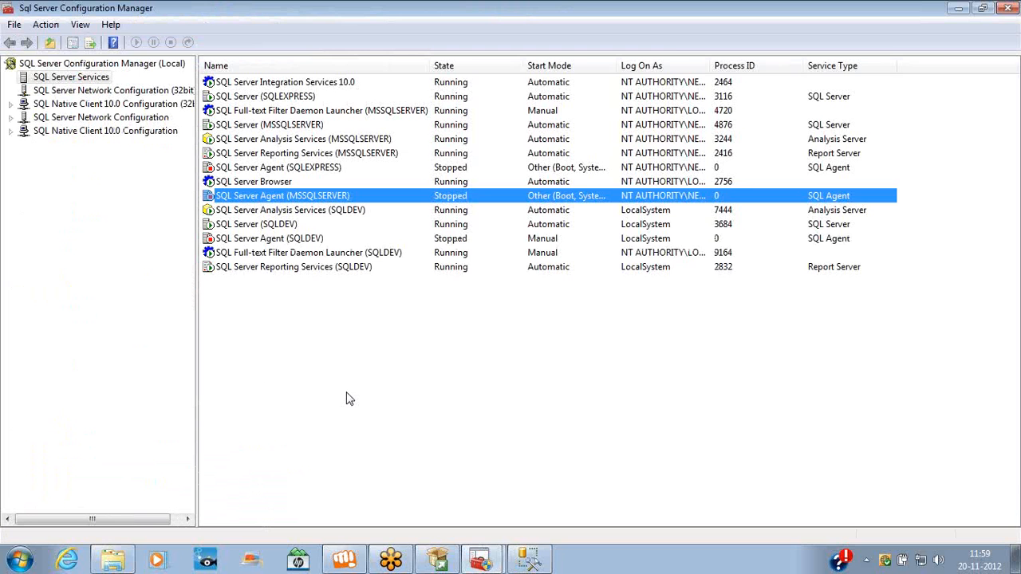
Open Windows Explorer on Computer with Win+E
key(super+e)
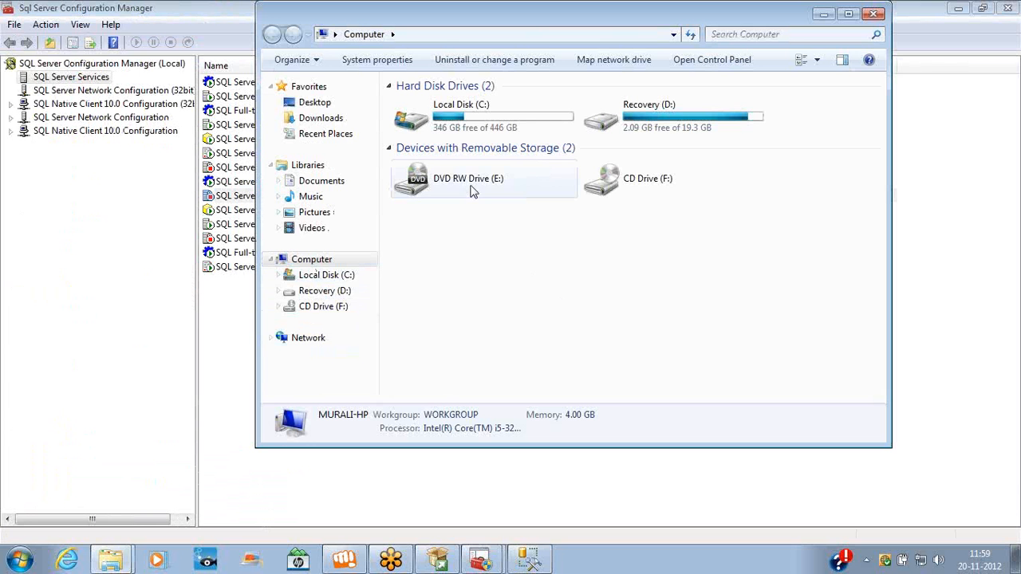
Navigate Explorer to C:\Program Files\Microsoft SQL Server, checking the Program Files (x86) copy first
double_click(474, 121)
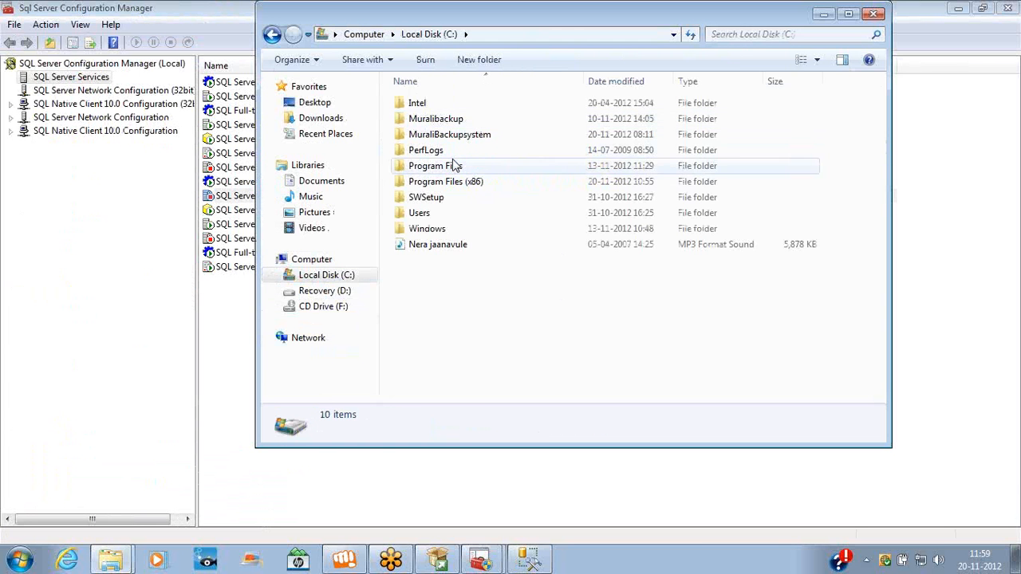
double_click(451, 184)
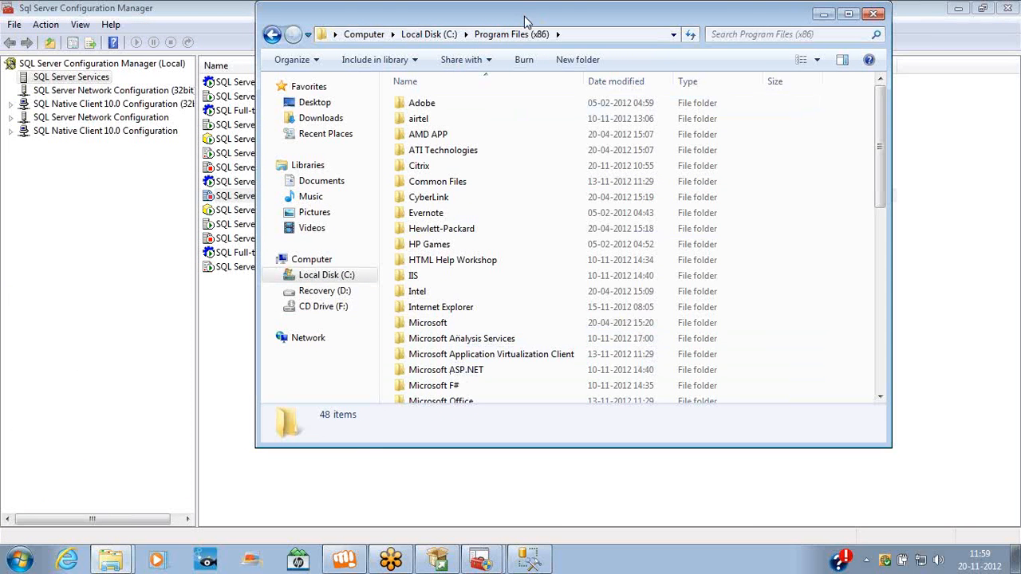
double_click(524, 19)
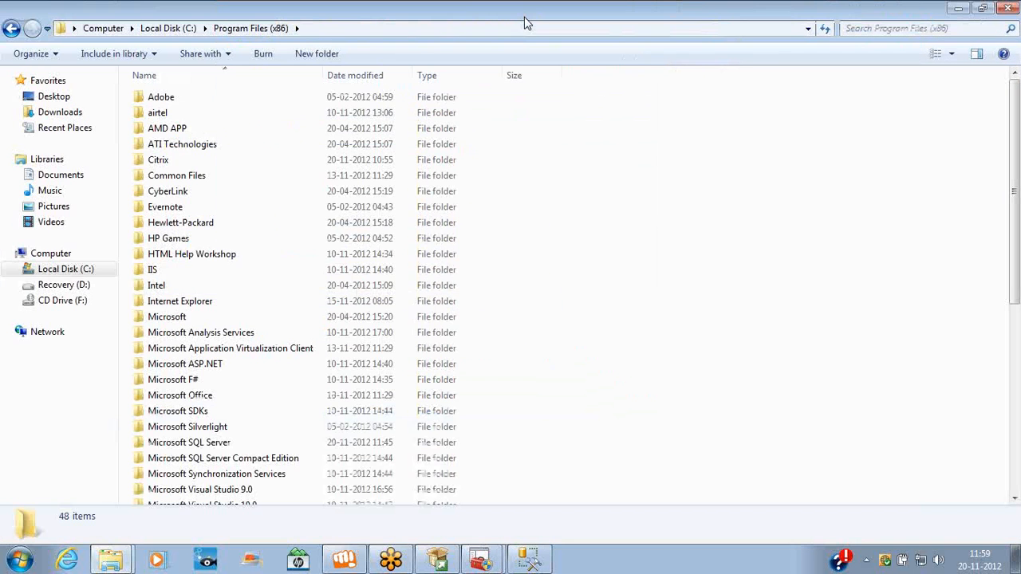
double_click(229, 443)
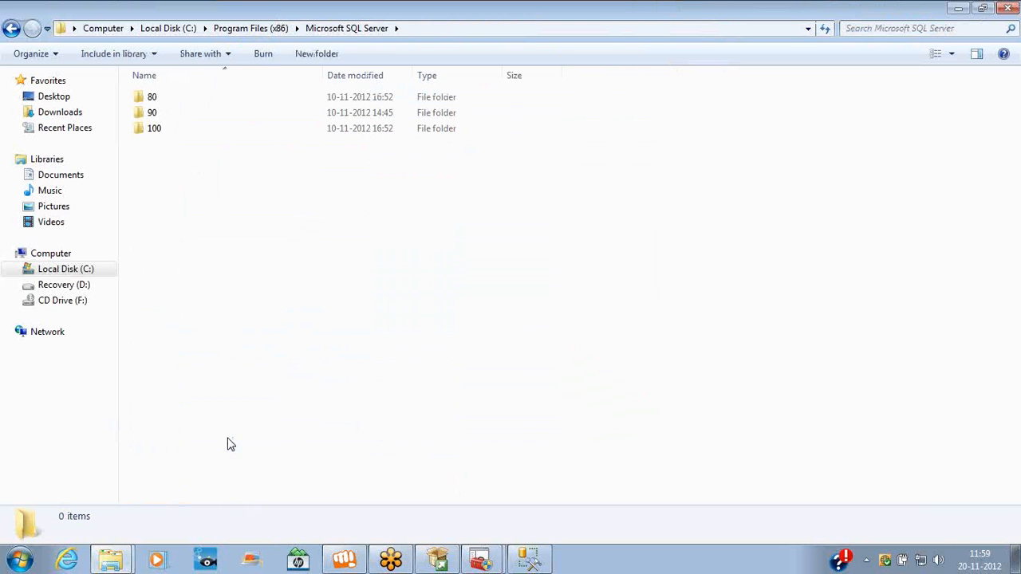
key(BackSpace)
key(BackSpace)
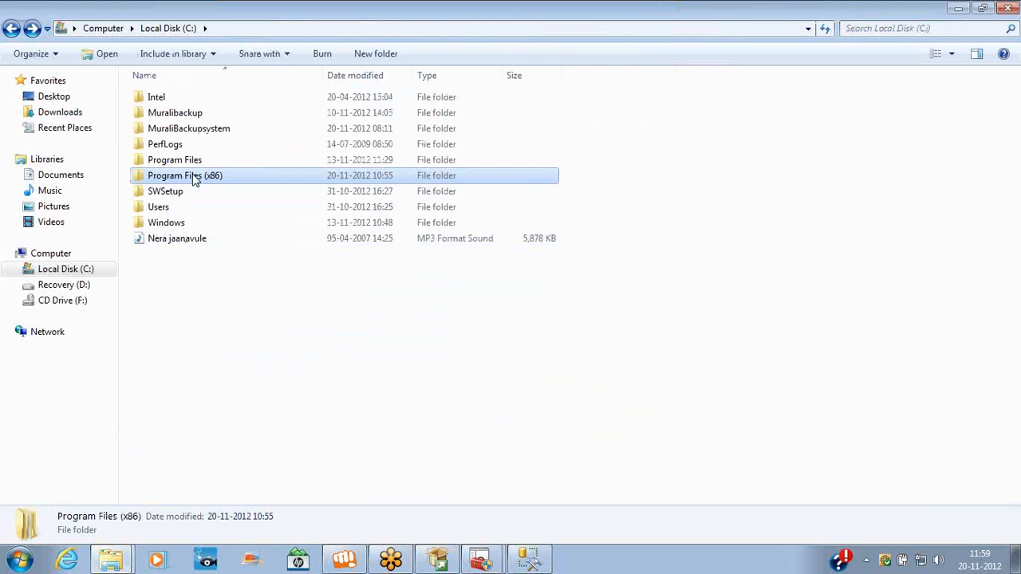
double_click(192, 162)
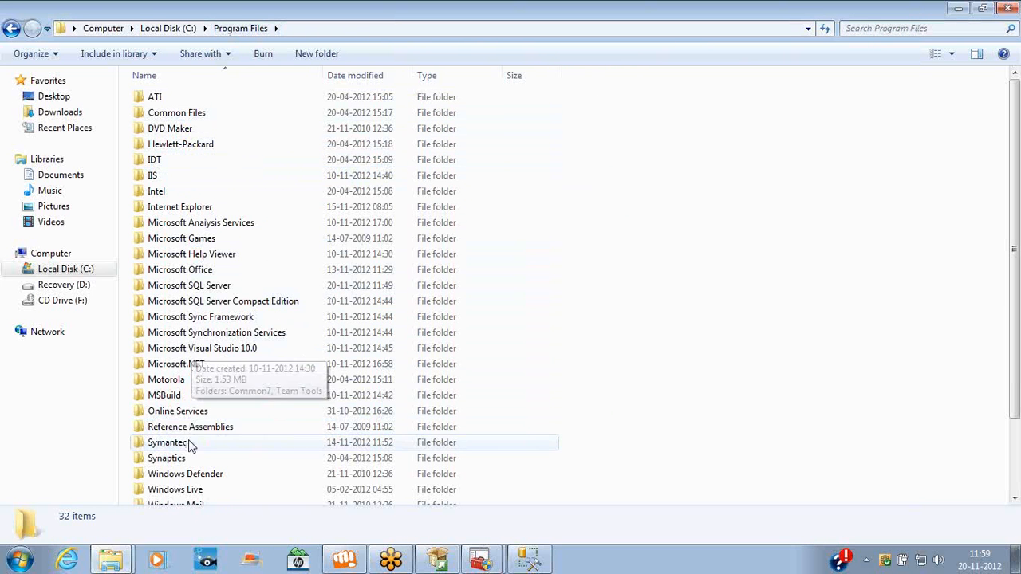
double_click(201, 285)
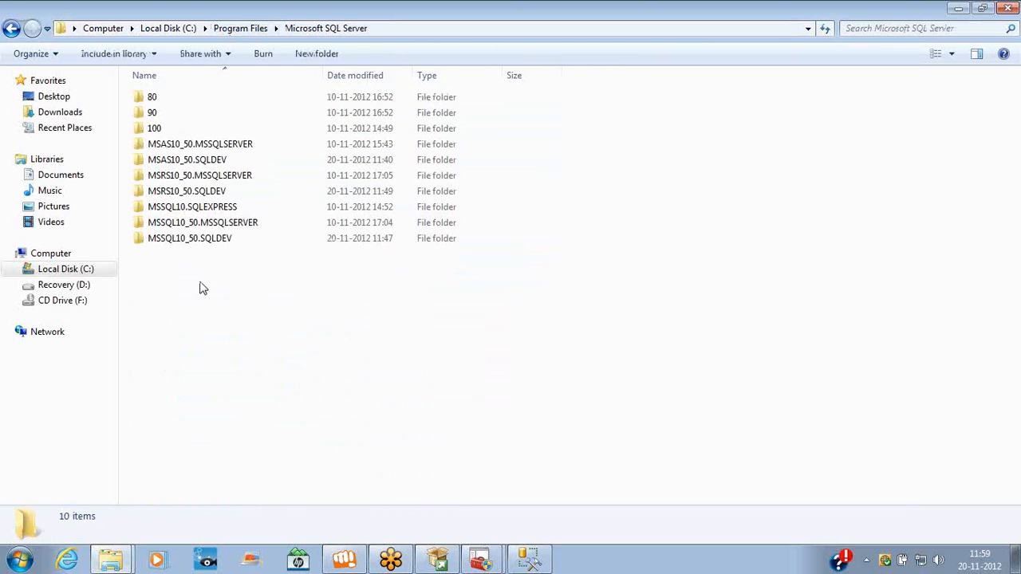
click(214, 147)
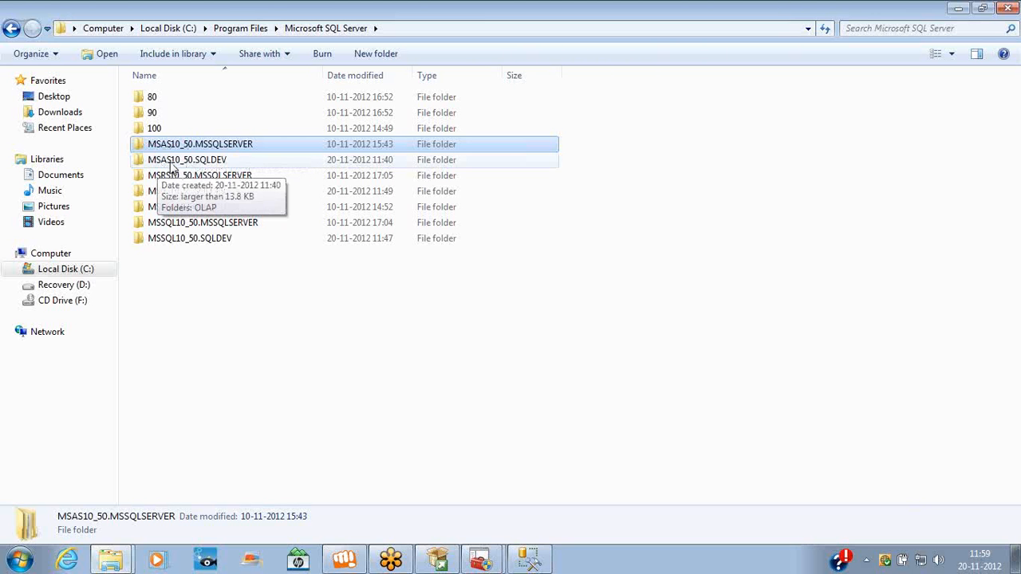
click(212, 150)
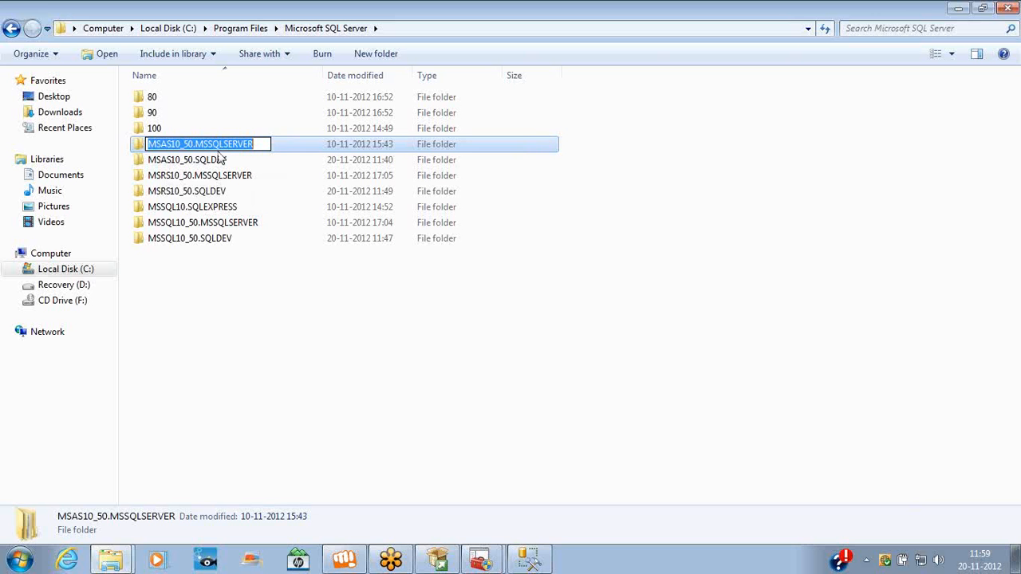
click(222, 161)
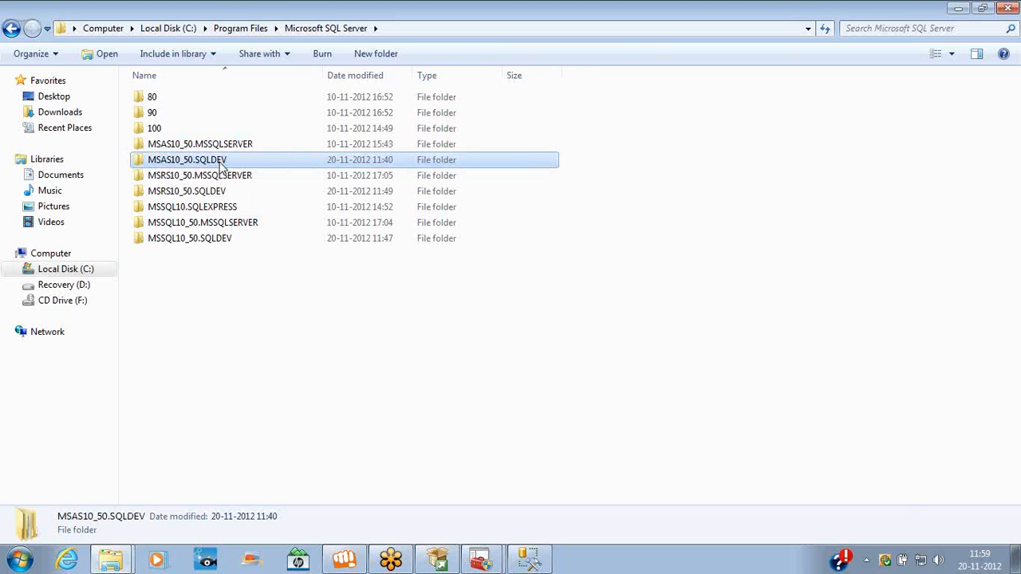
click(172, 177)
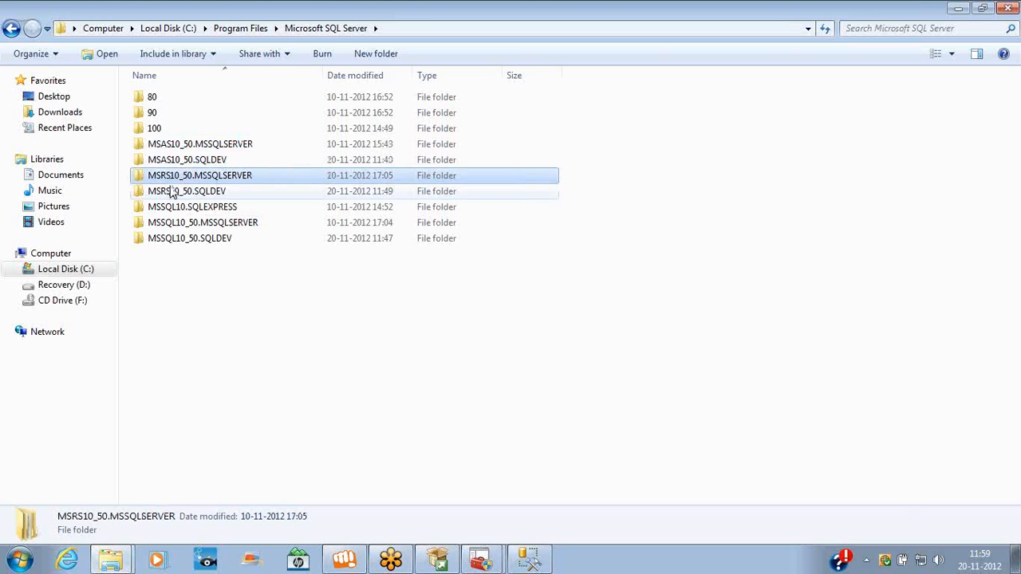
click(169, 197)
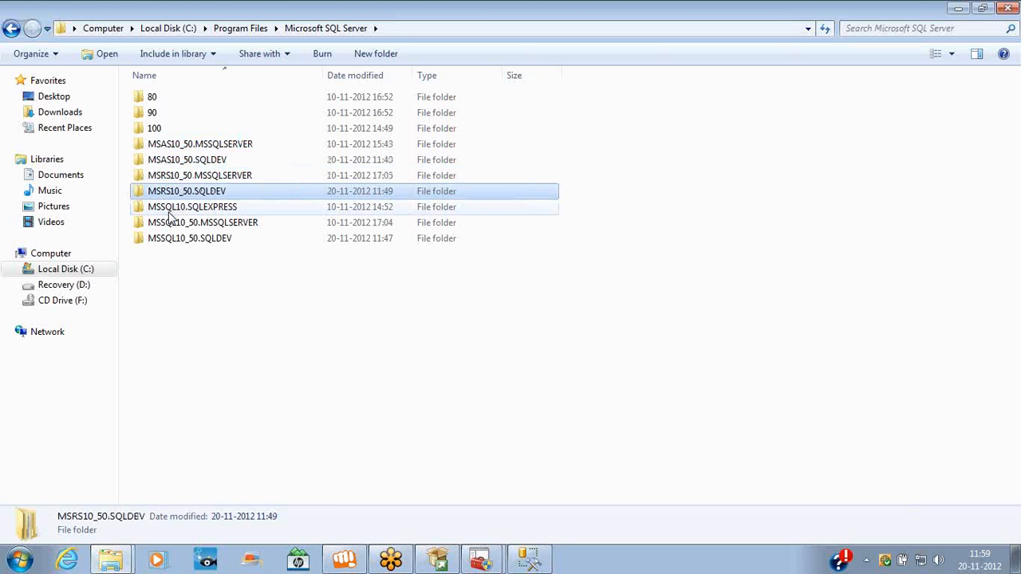
click(170, 224)
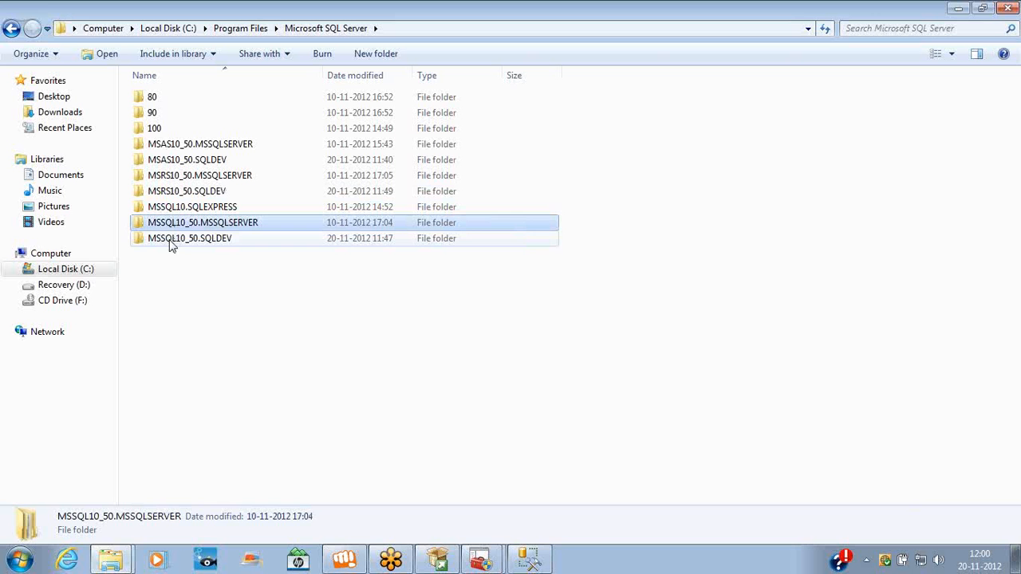
click(170, 243)
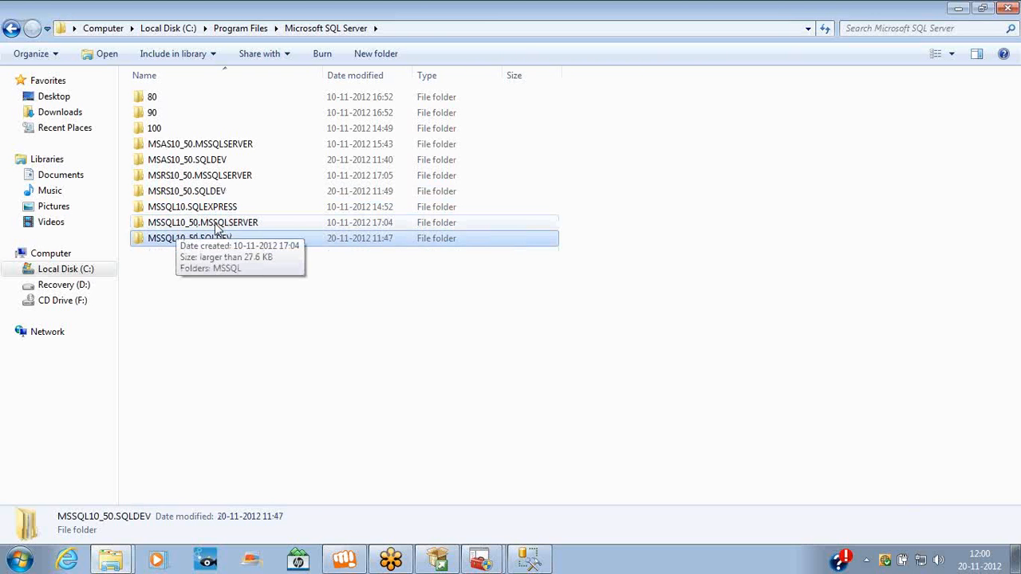
Grant permanent access to the MSSQLSERVER DATA folder, review its AdventureWorks data files, and go back up
double_click(216, 224)
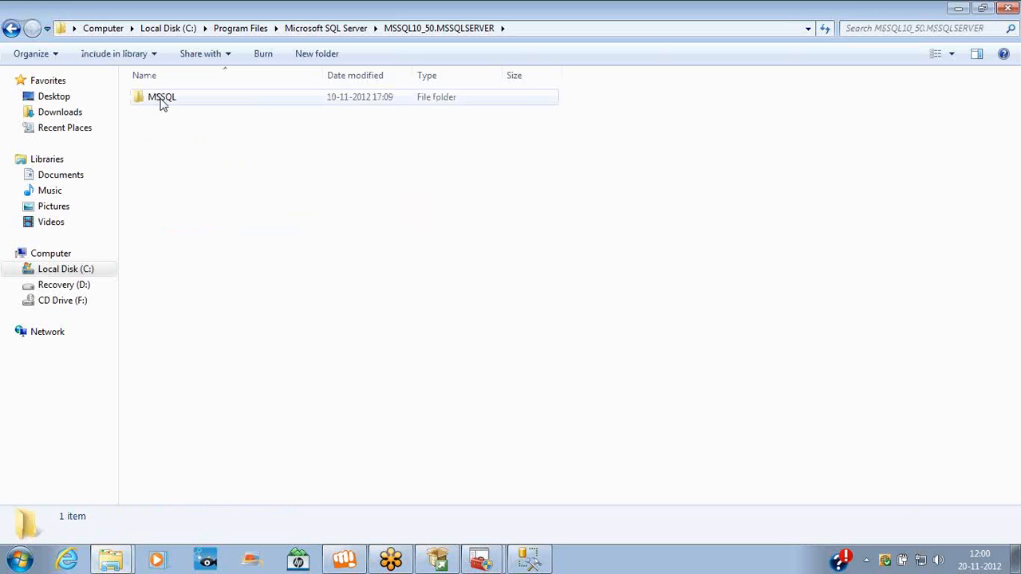
double_click(162, 101)
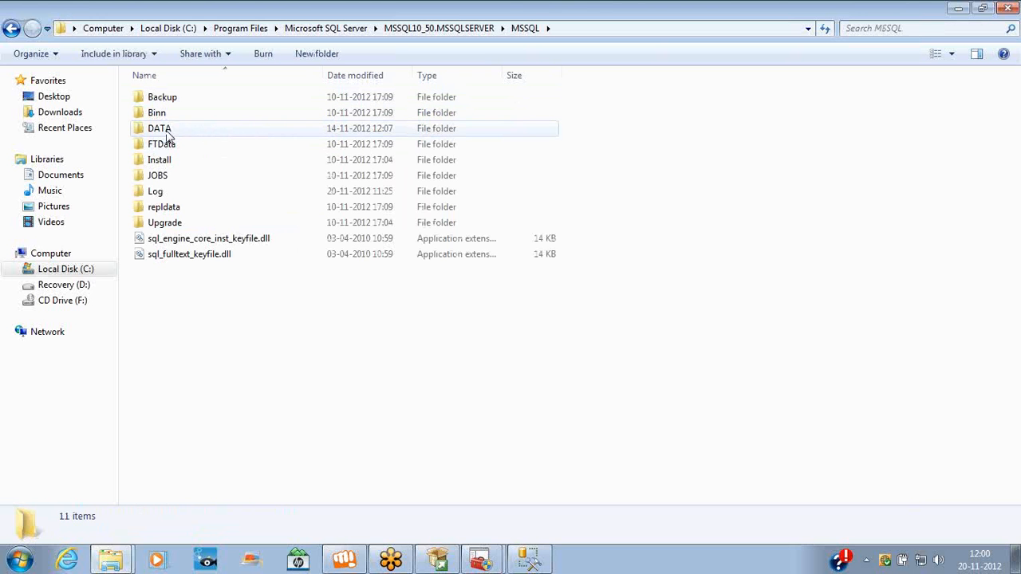
double_click(164, 130)
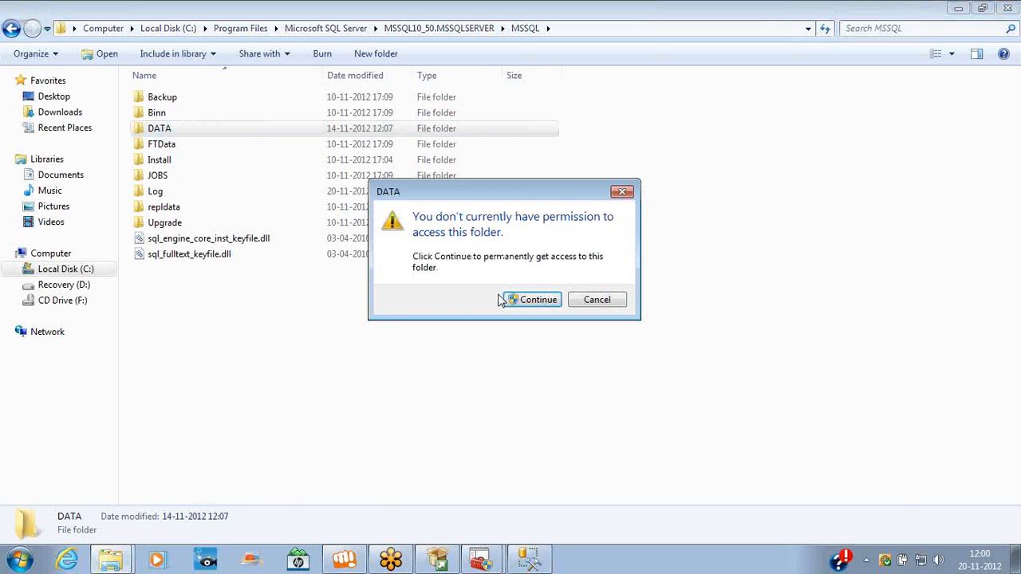
click(515, 301)
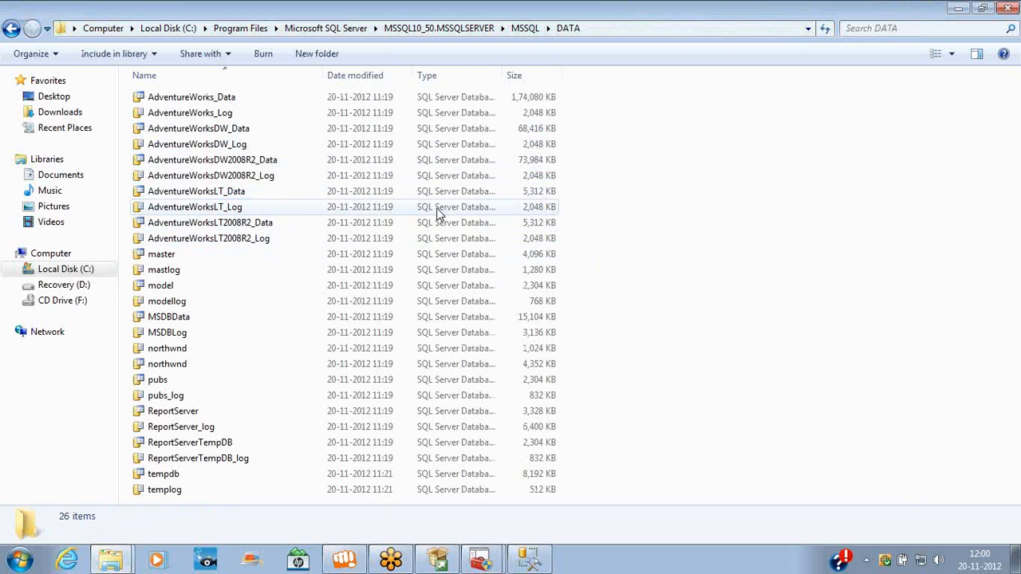
click(236, 99)
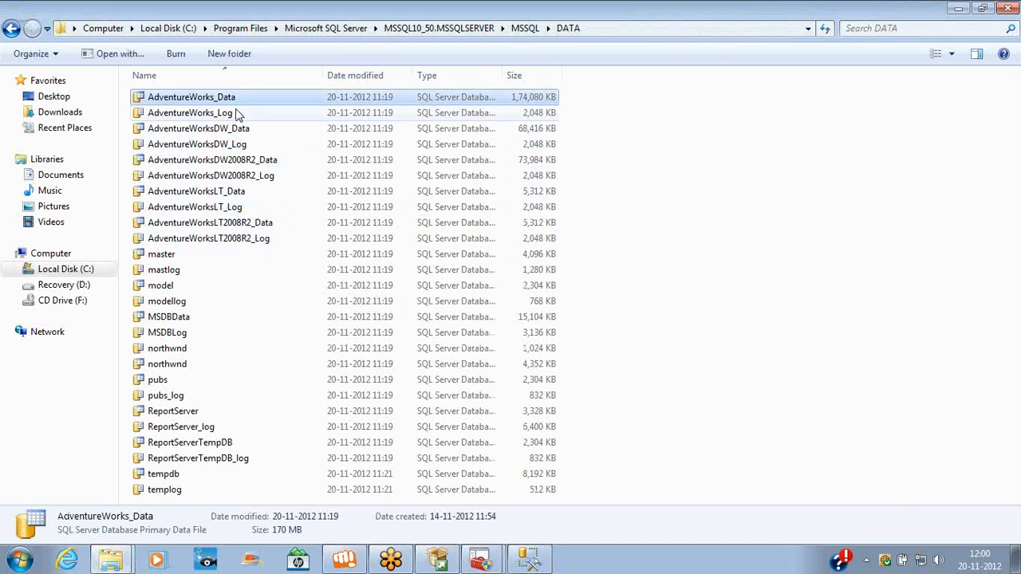
click(243, 132)
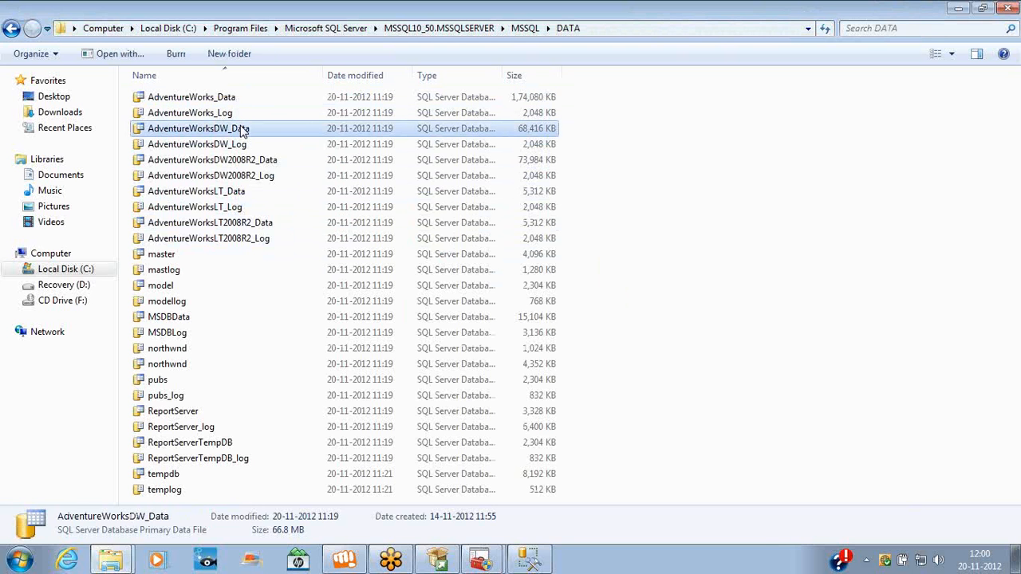
click(258, 162)
key(BackSpace)
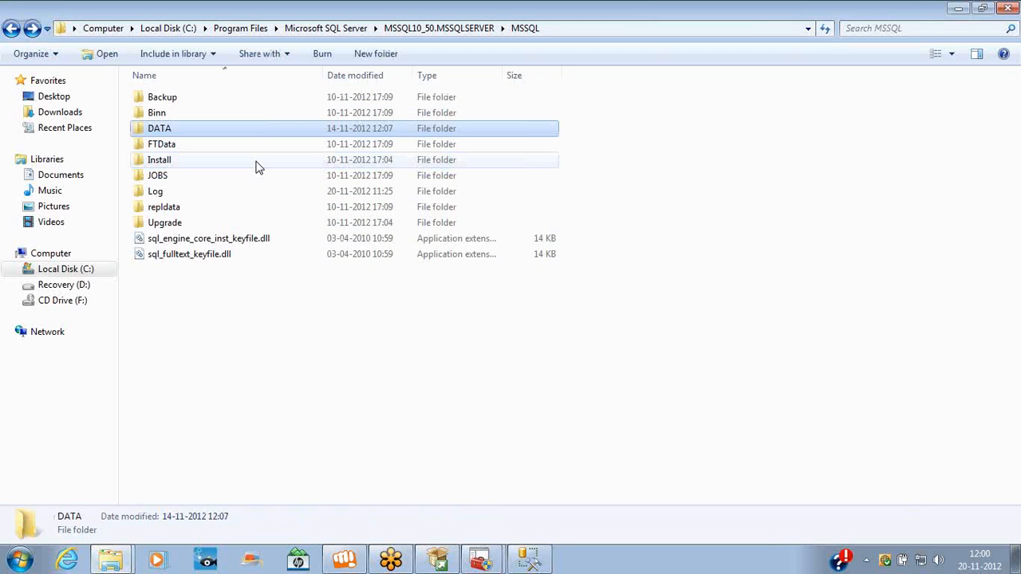
key(BackSpace)
key(BackSpace)
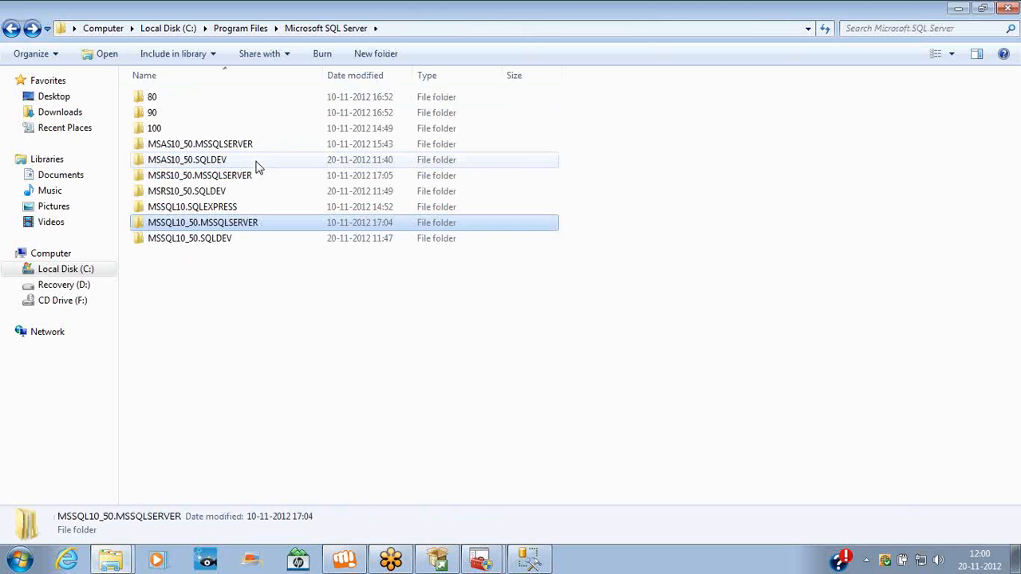
Grant permanent access to the SQLDEV instance's DATA folder
double_click(218, 239)
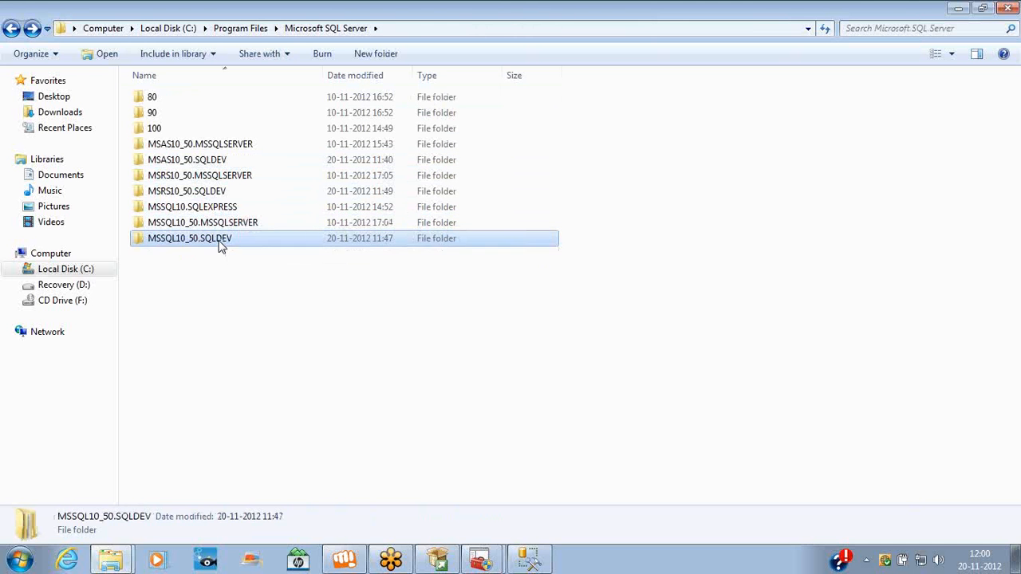
double_click(169, 100)
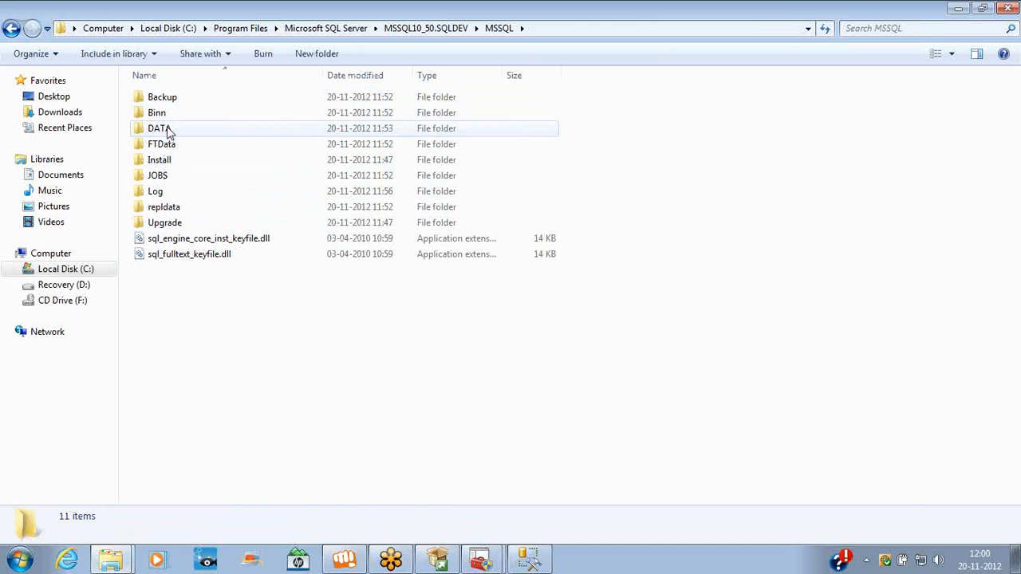
double_click(168, 130)
click(523, 300)
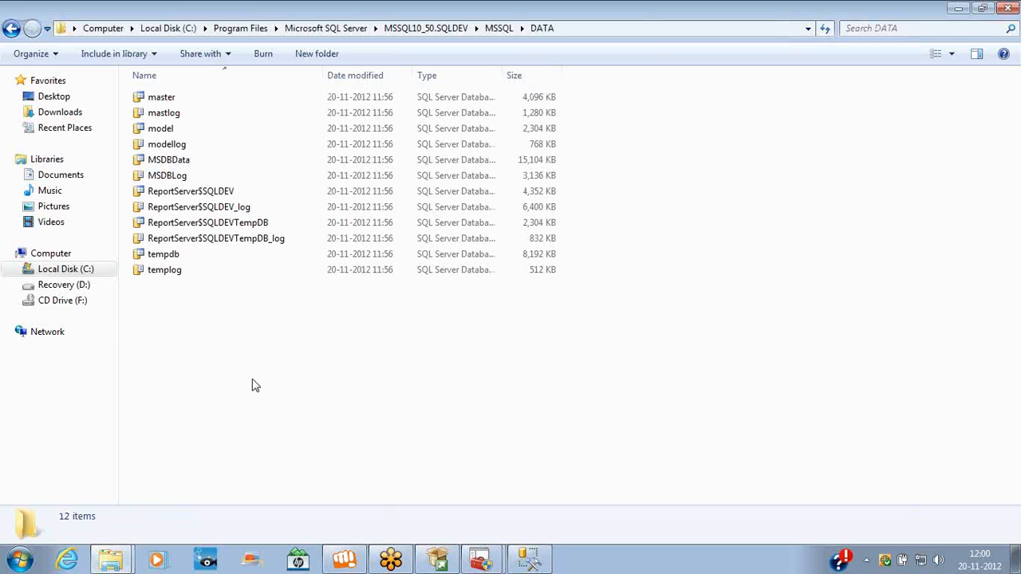
Grant access to the empty SQLDEV Backup folder and return up to MSSQL10_50.SQLDEV
key(BackSpace)
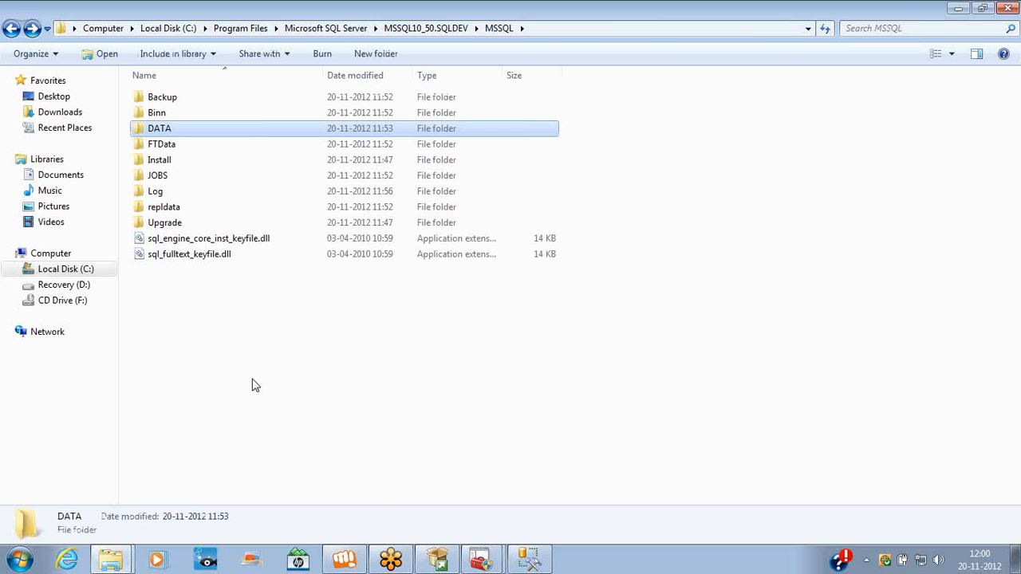
double_click(166, 97)
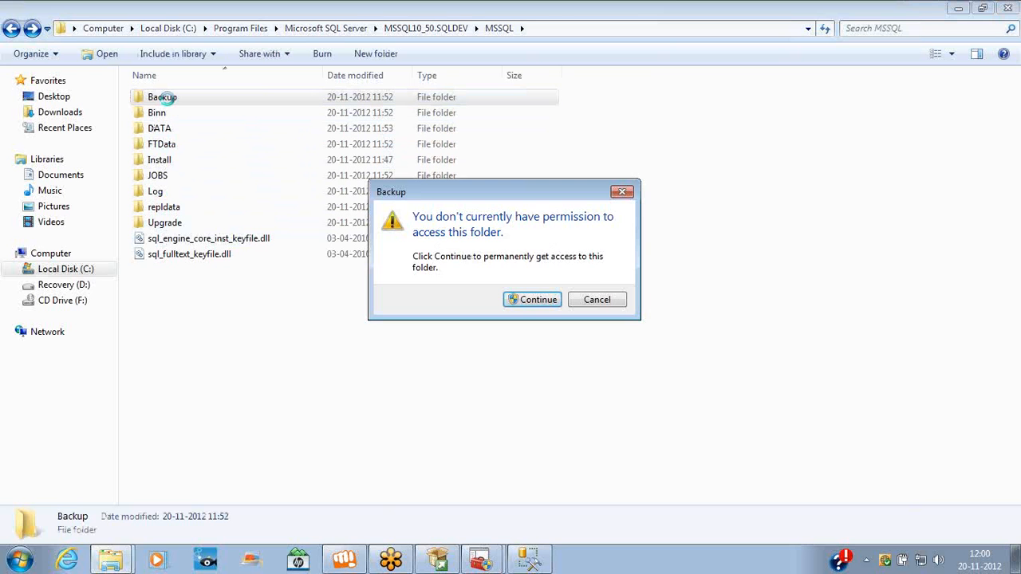
key(Return)
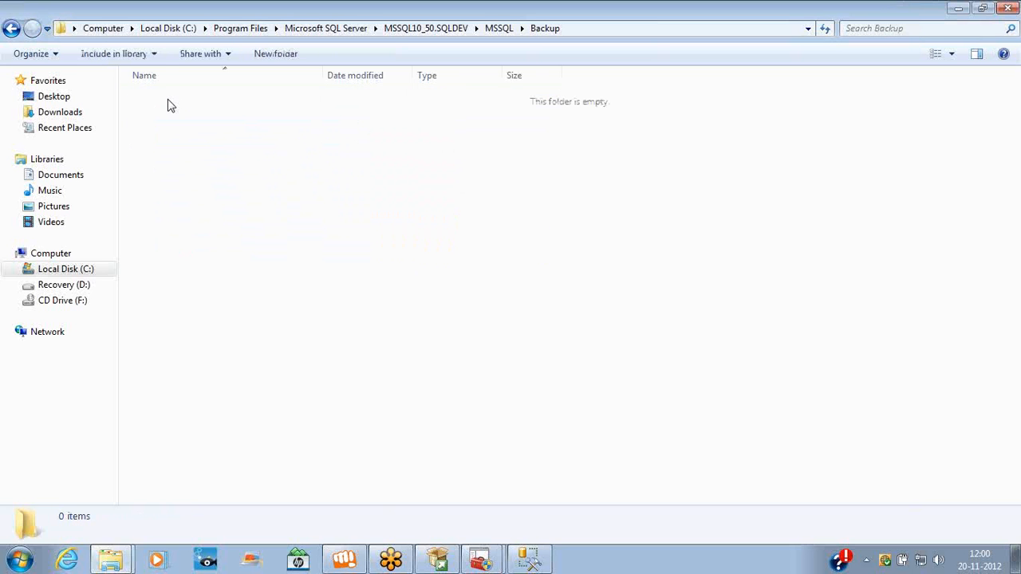
key(BackSpace)
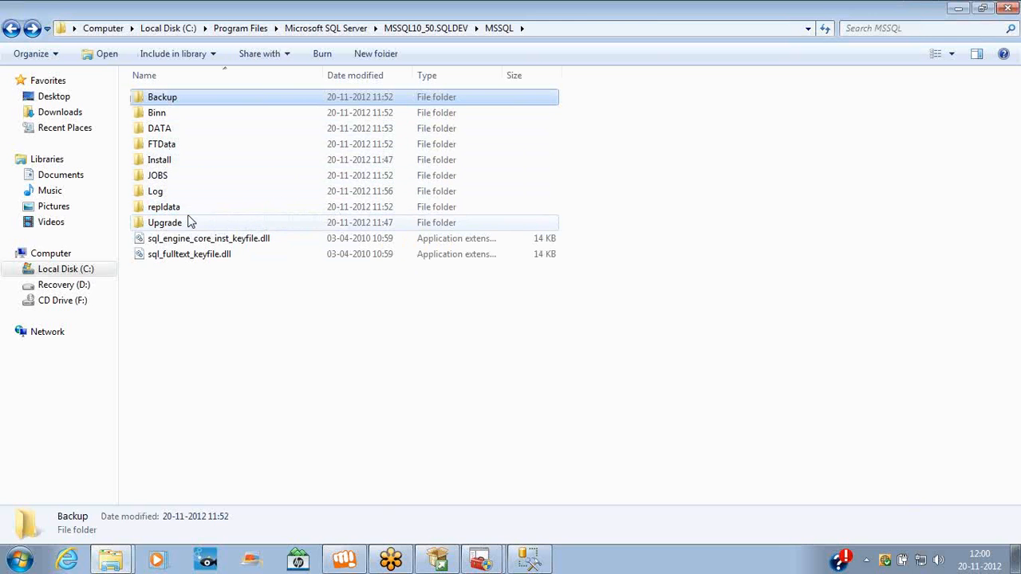
key(BackSpace)
key(BackSpace)
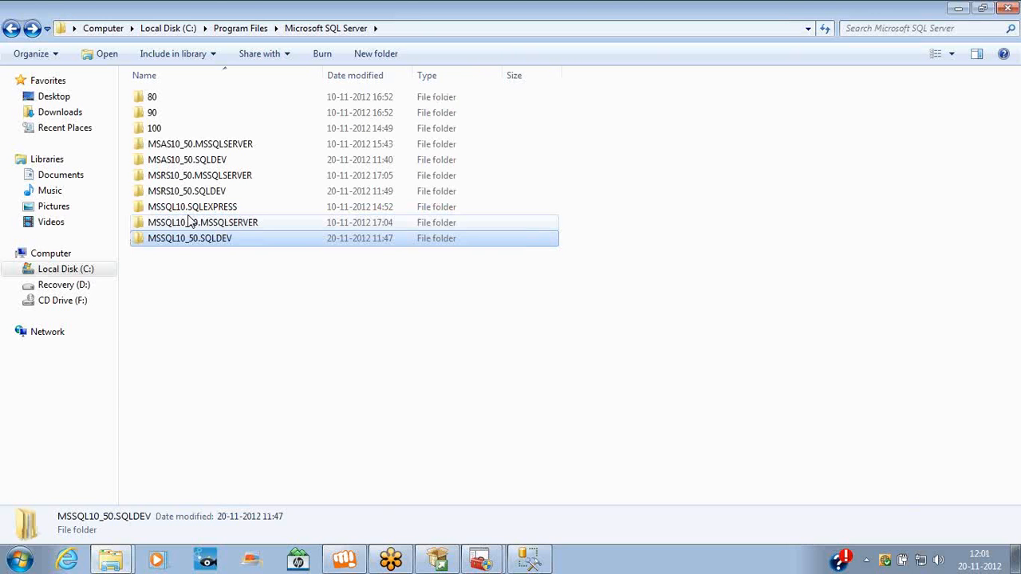
Clear the folder-list selection and bring the second Configuration Manager window forward
click(852, 139)
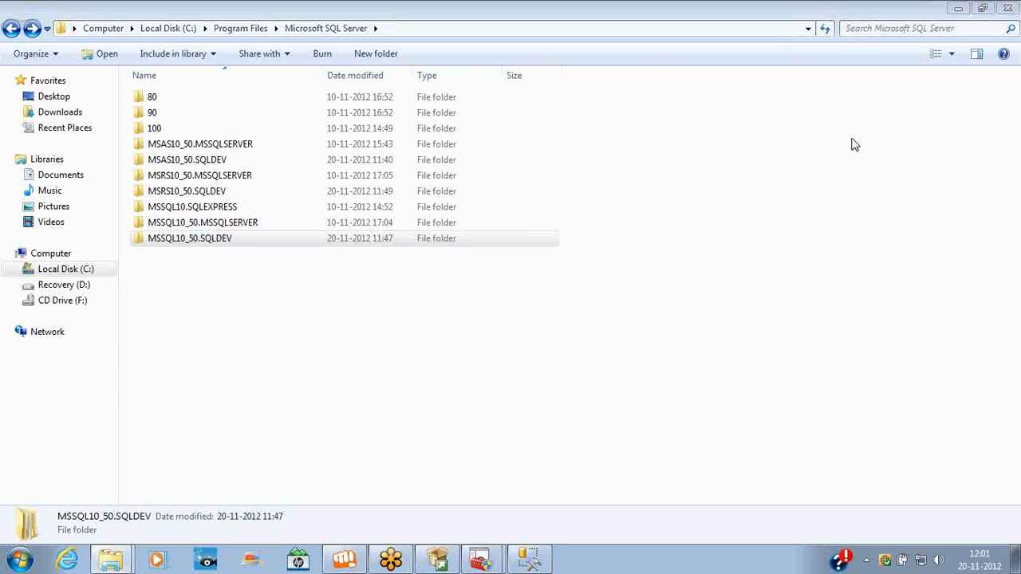
click(853, 144)
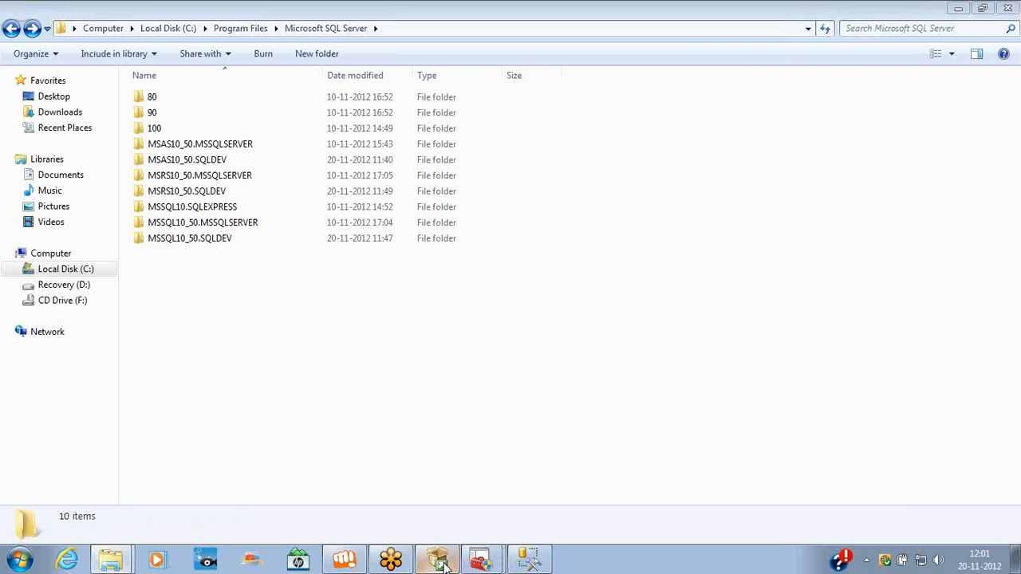
mouse_move(481, 560)
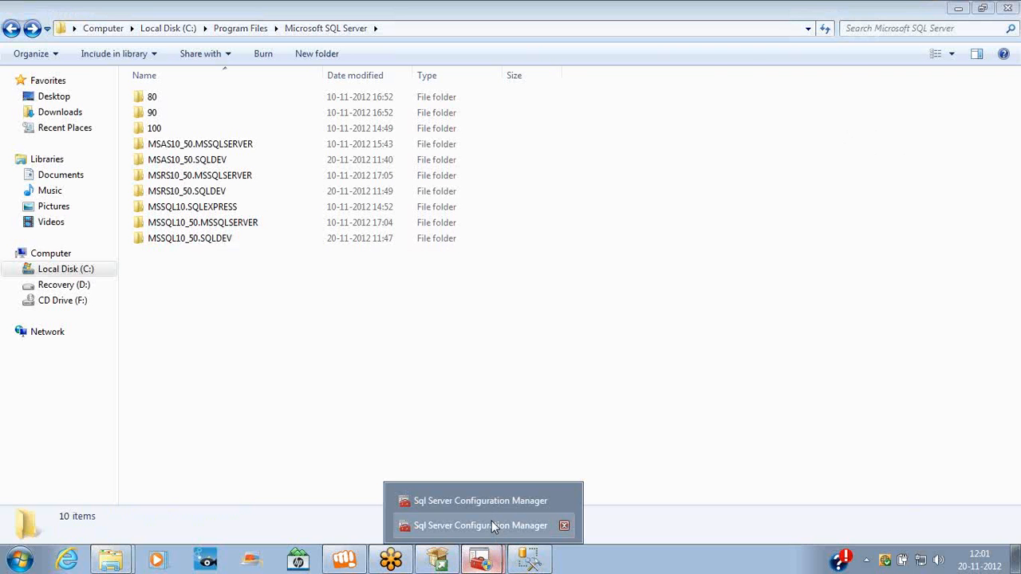
click(490, 525)
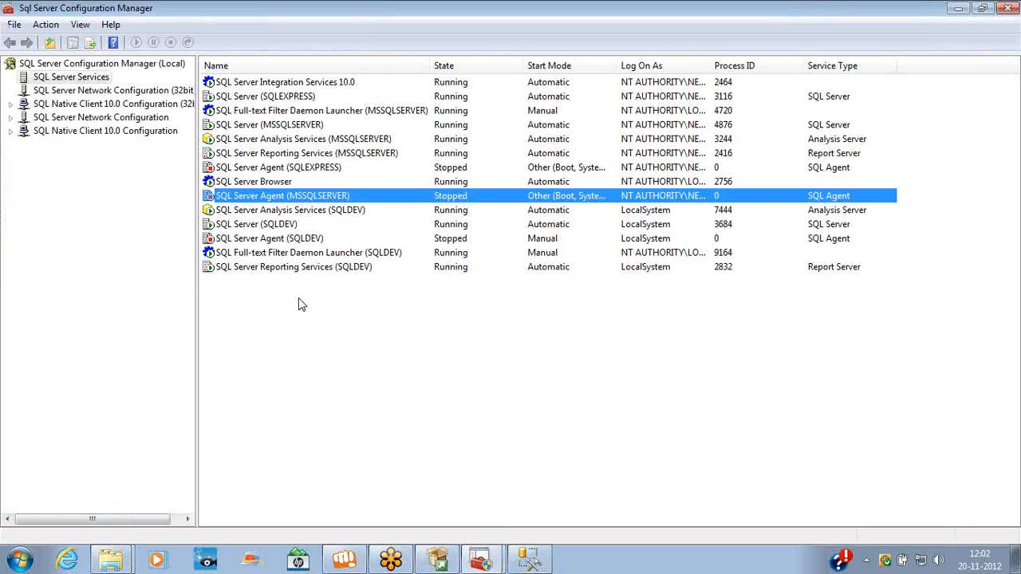
Stop the SQL Server (SQLDEV) service and reopen its actions menu
click(267, 227)
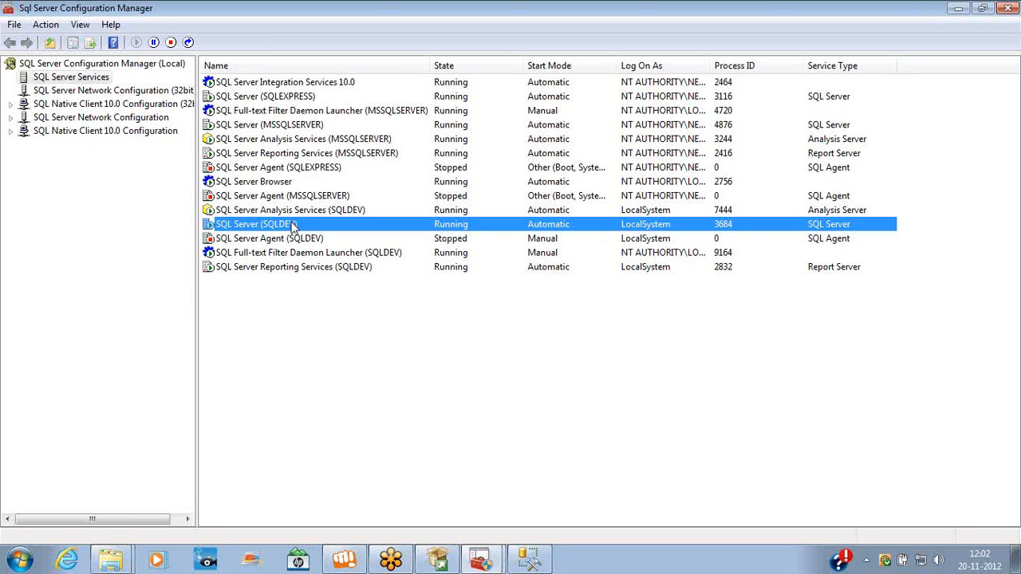
right_click(293, 227)
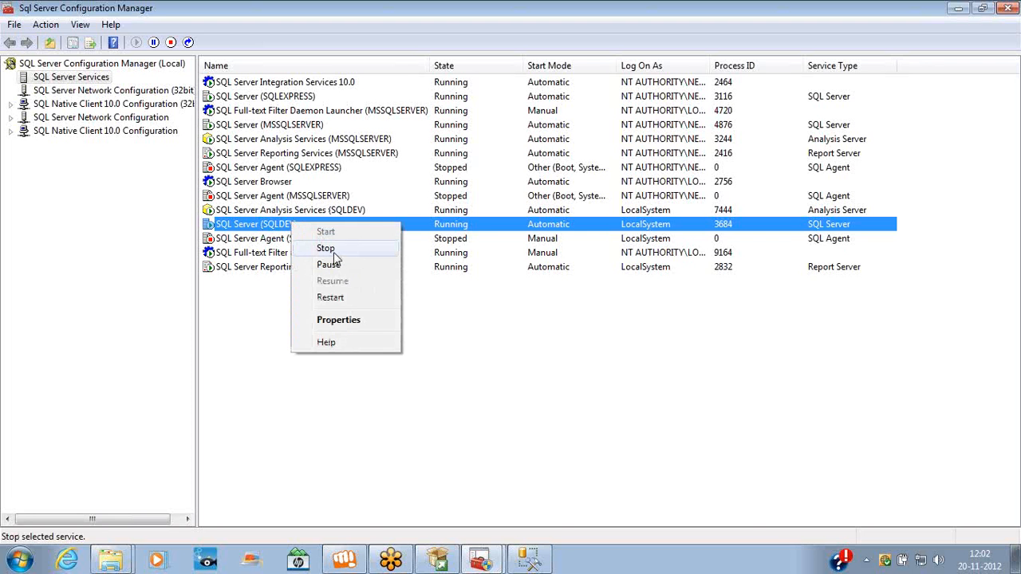
click(328, 248)
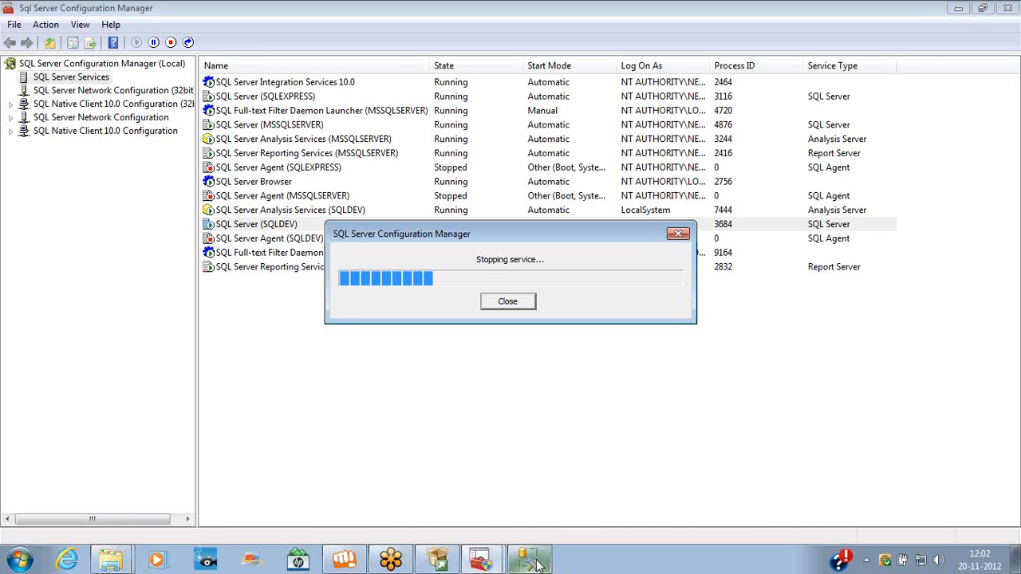
mouse_move(536, 565)
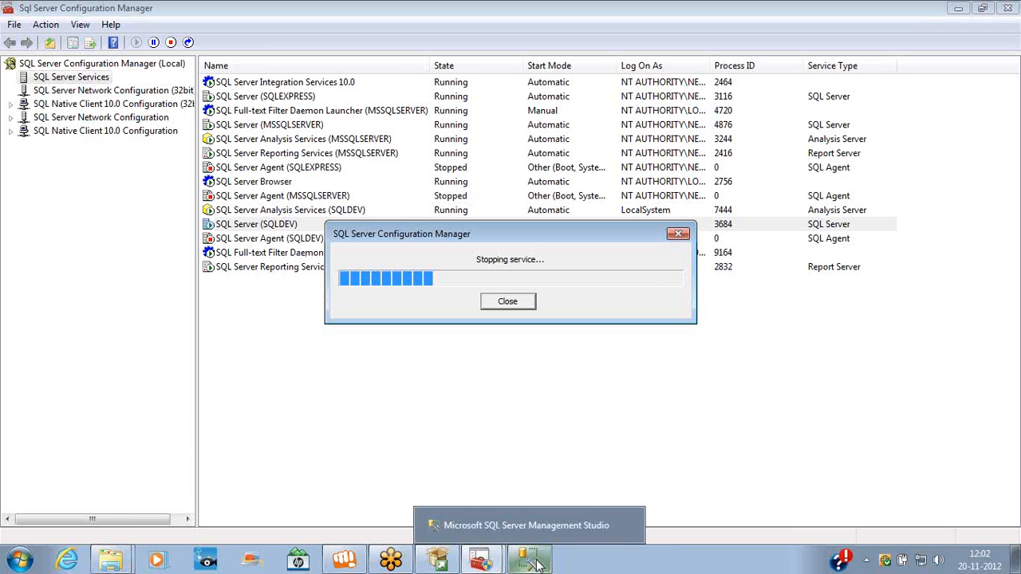
right_click(278, 224)
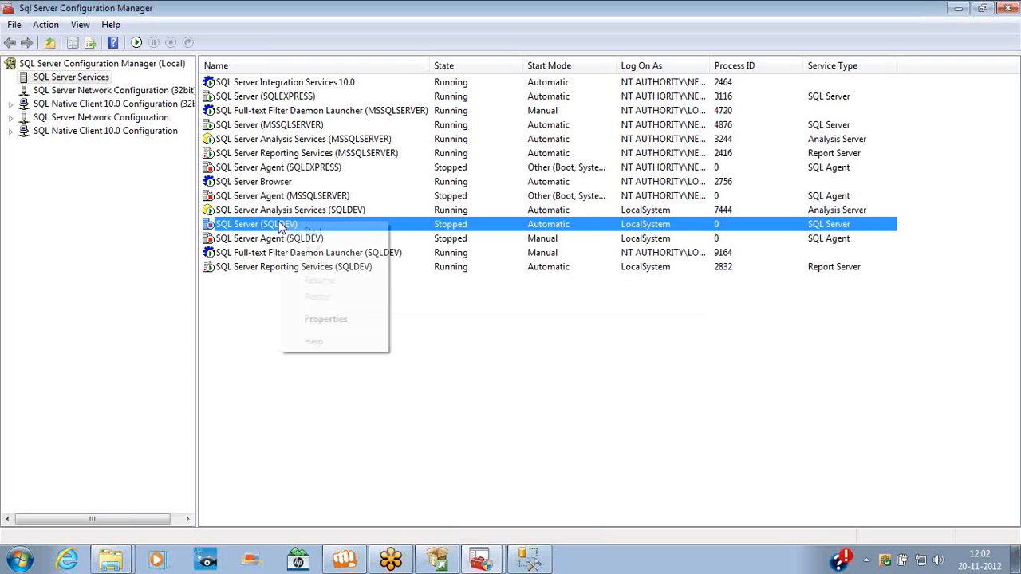
Set SQL Server (SQLDEV) start mode to Disabled, check its remaining actions, then return to Management Studio
click(313, 319)
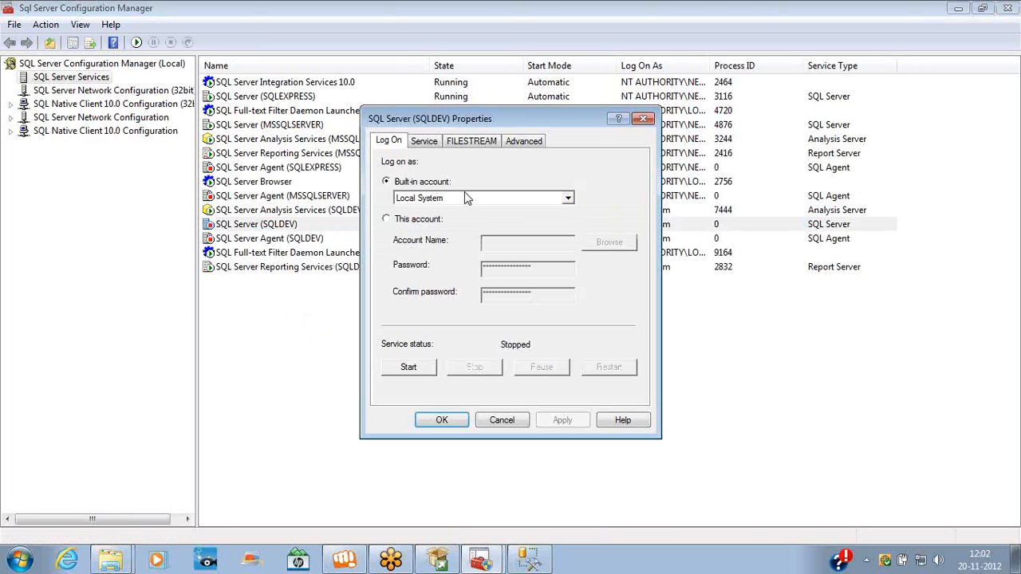
click(428, 143)
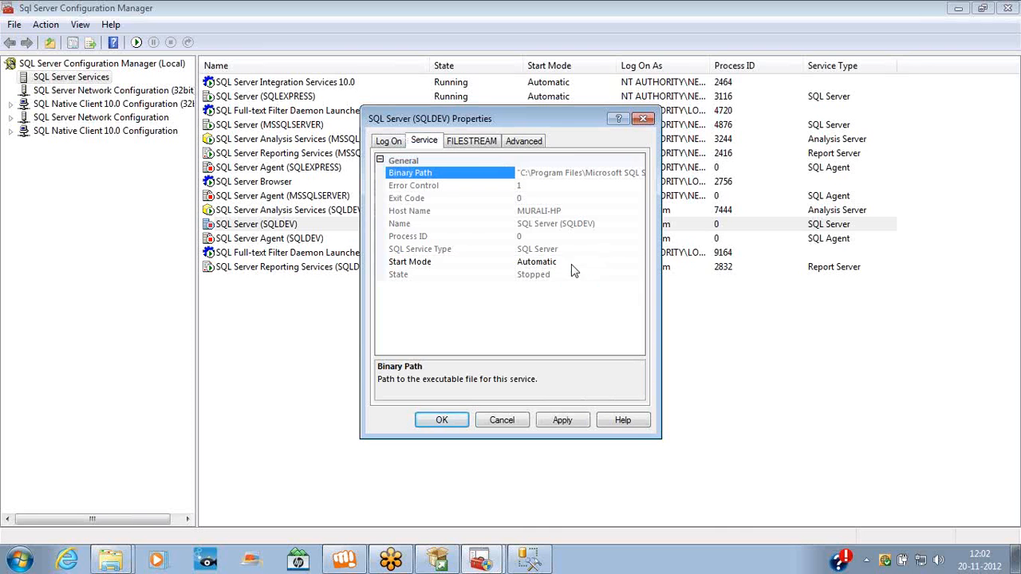
click(571, 264)
click(558, 289)
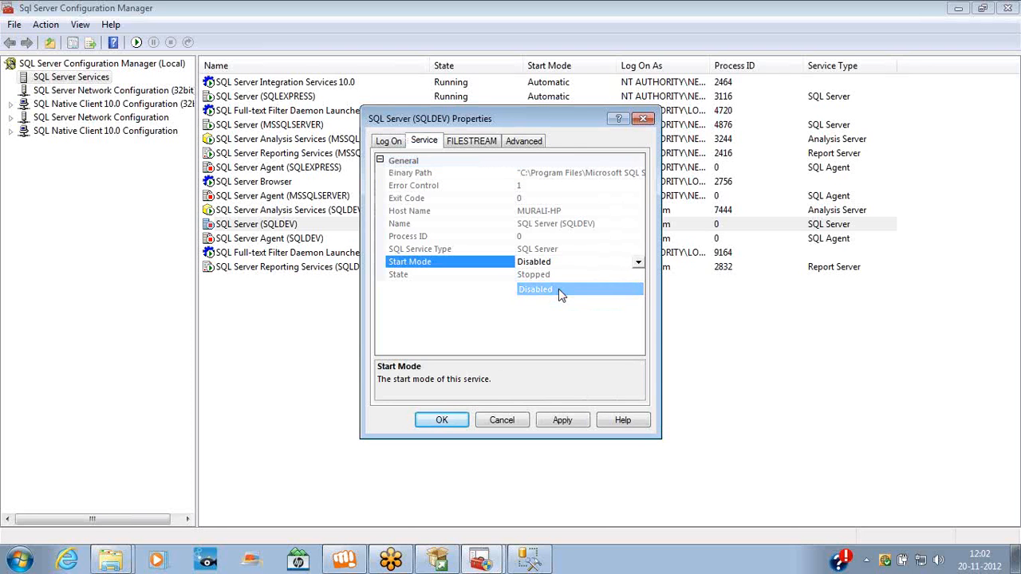
click(441, 420)
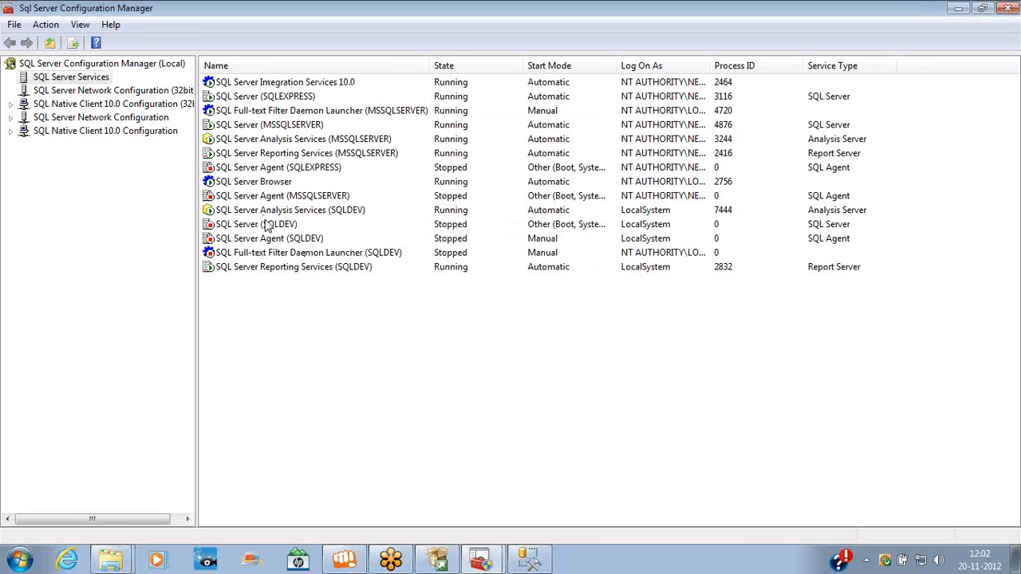
right_click(268, 227)
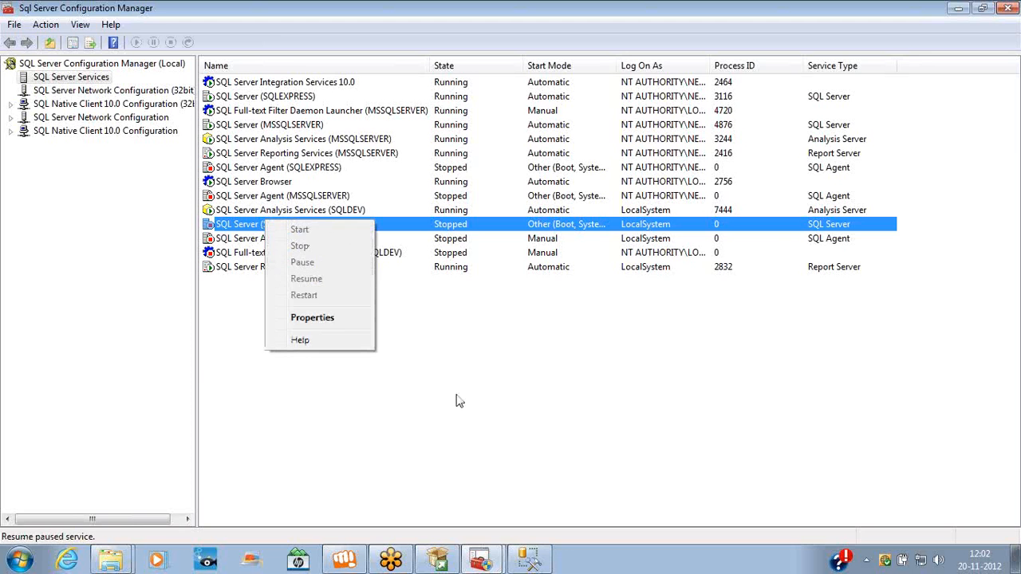
click(523, 555)
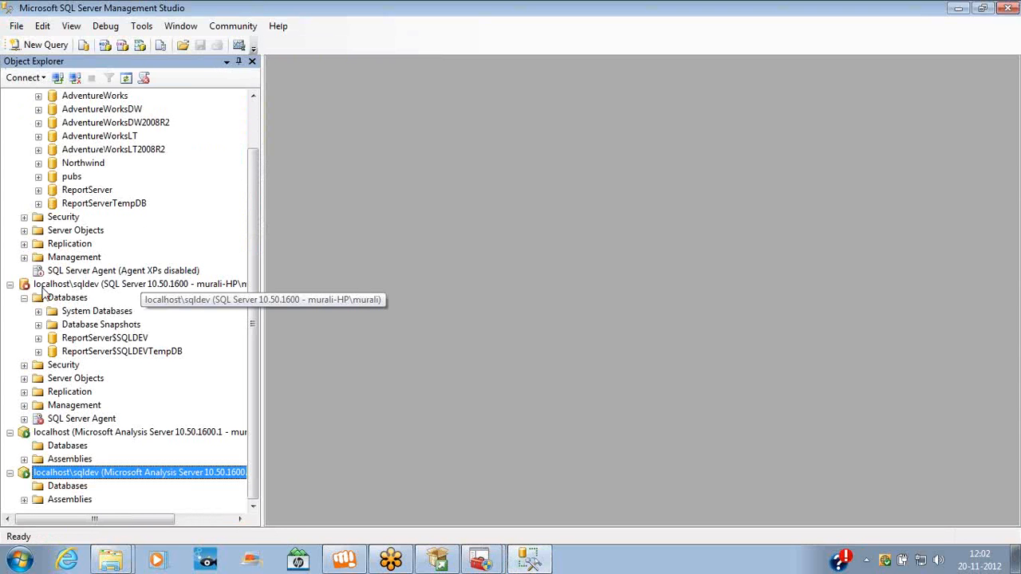
click(91, 287)
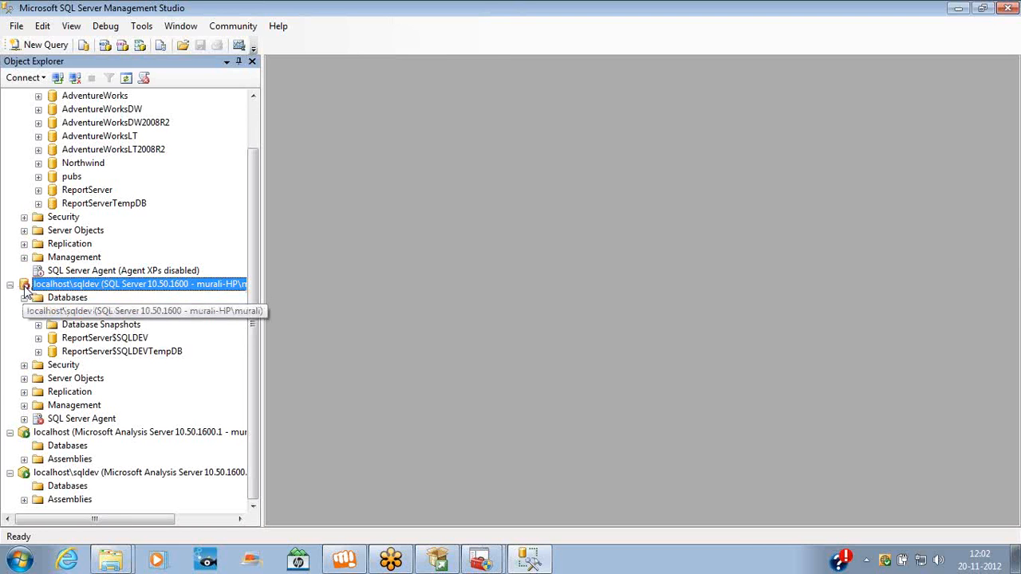
click(26, 433)
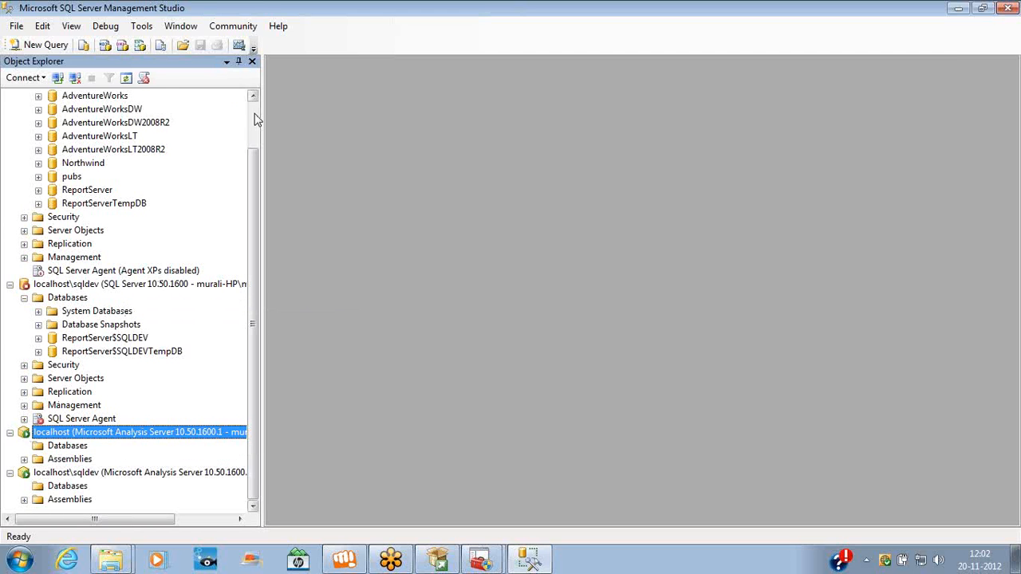
scroll(256, 120, up, 2)
click(29, 97)
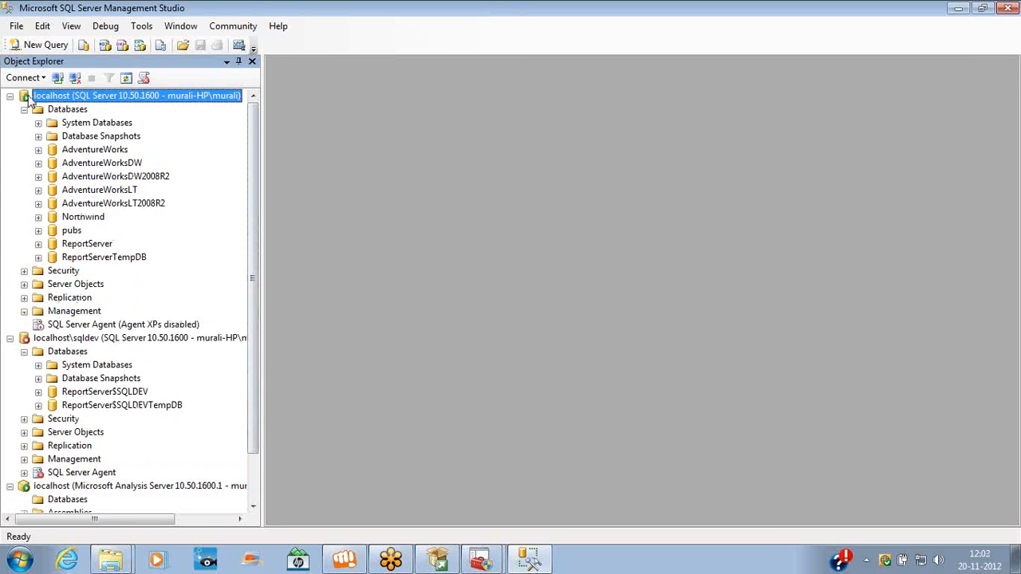
click(28, 340)
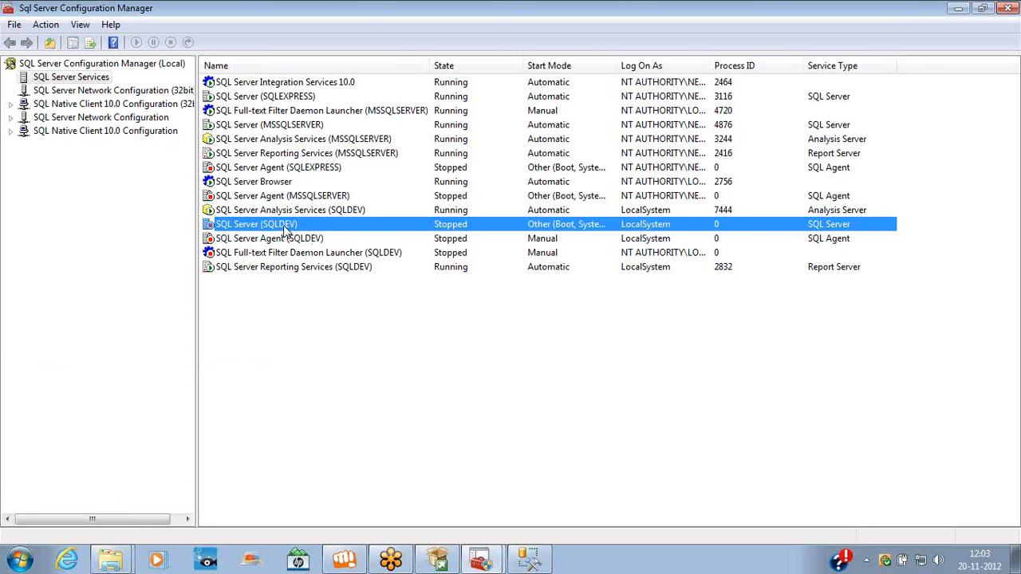
Change SQL Server (SQLDEV) start mode from Disabled to Automatic and start the service
right_click(284, 228)
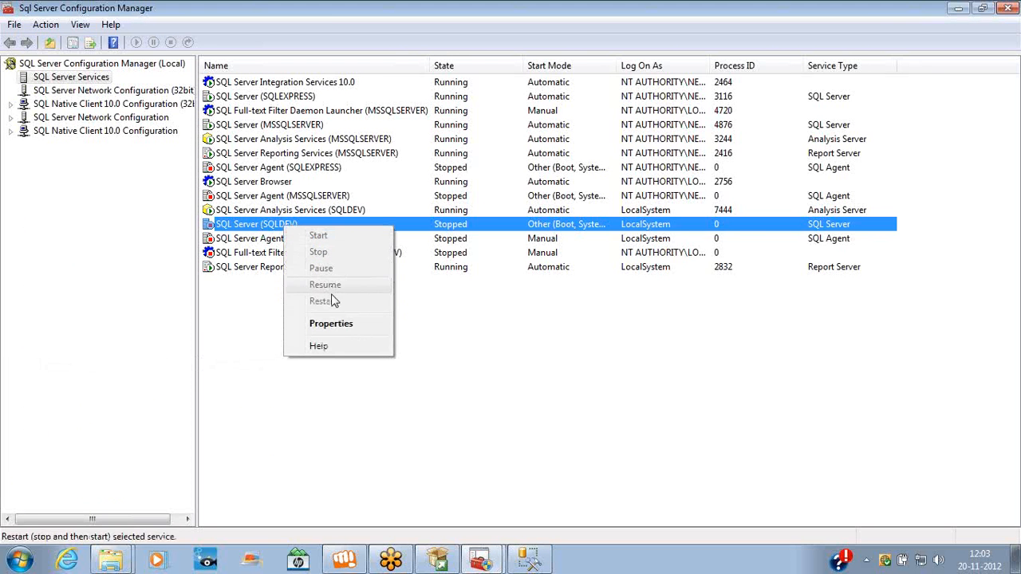
click(331, 323)
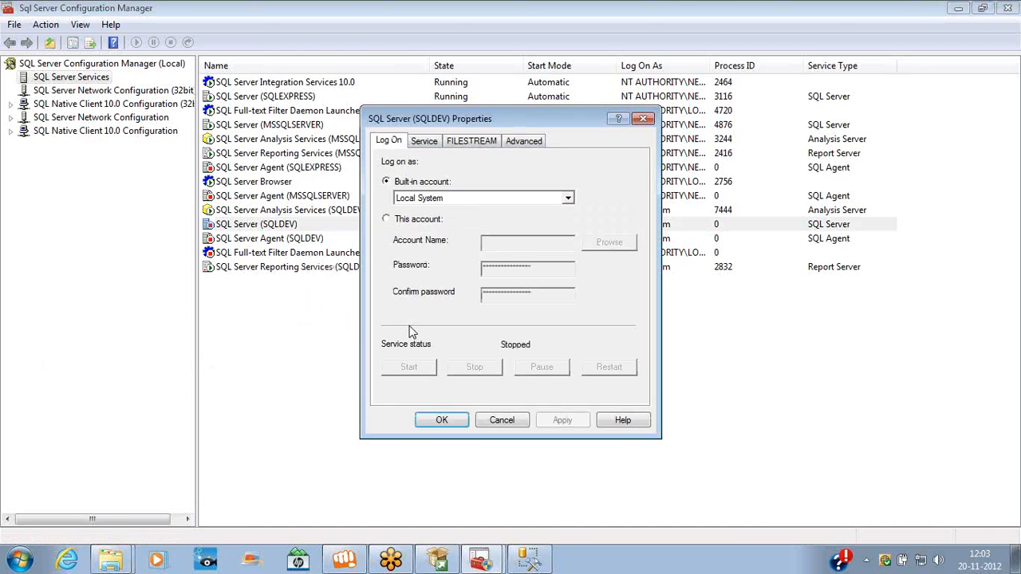
click(427, 142)
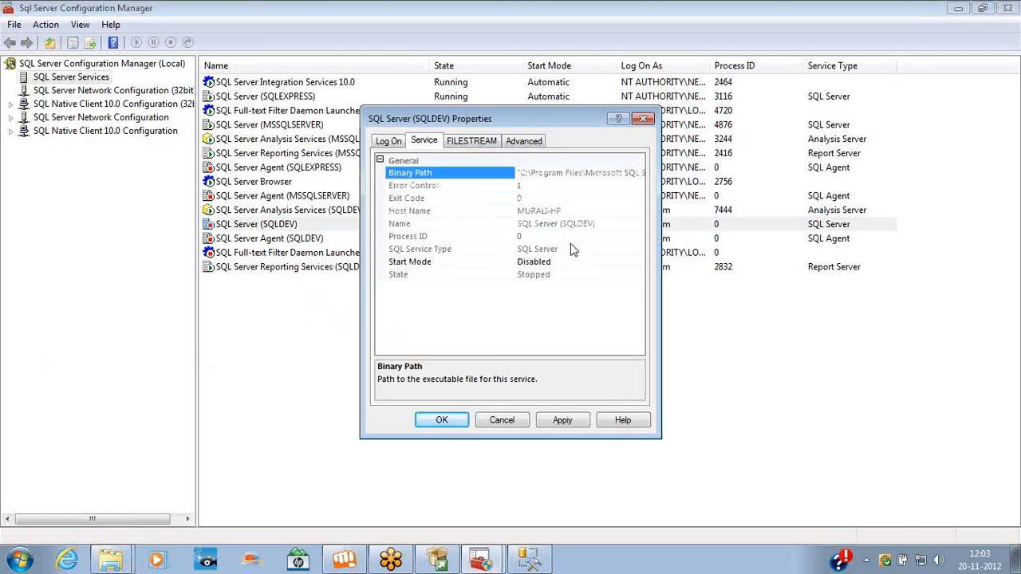
click(587, 263)
click(638, 262)
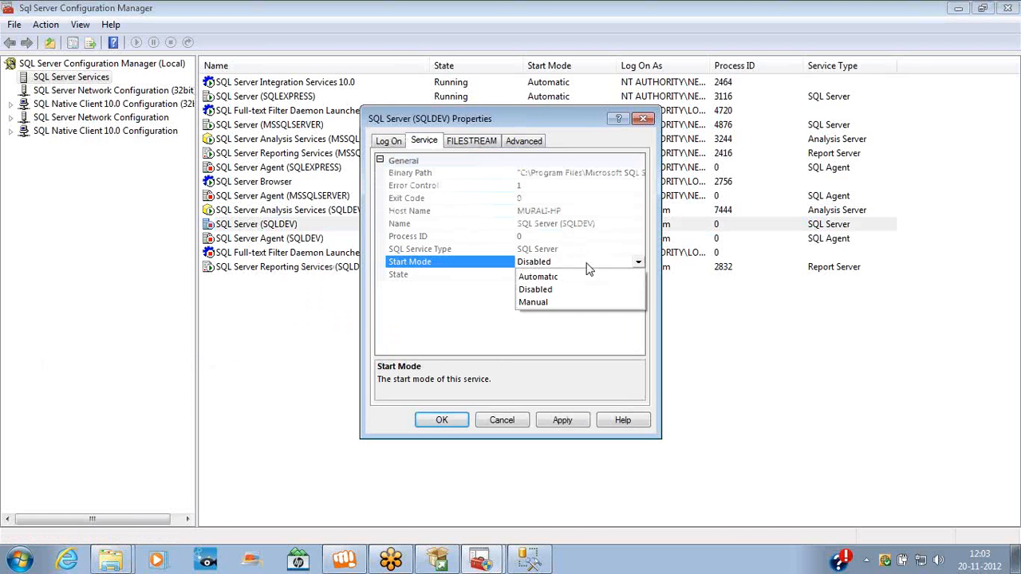
click(570, 279)
click(444, 422)
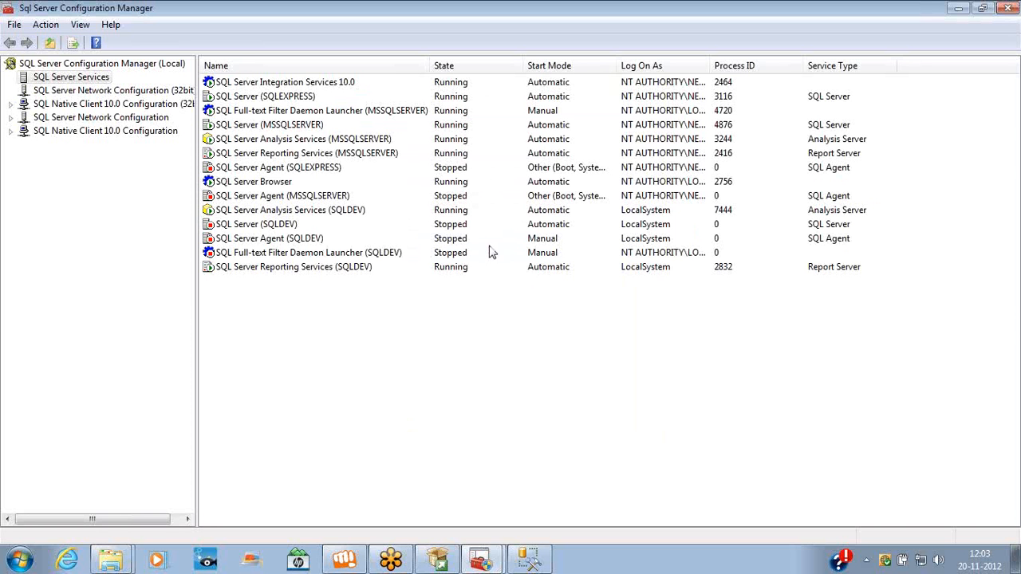
right_click(280, 227)
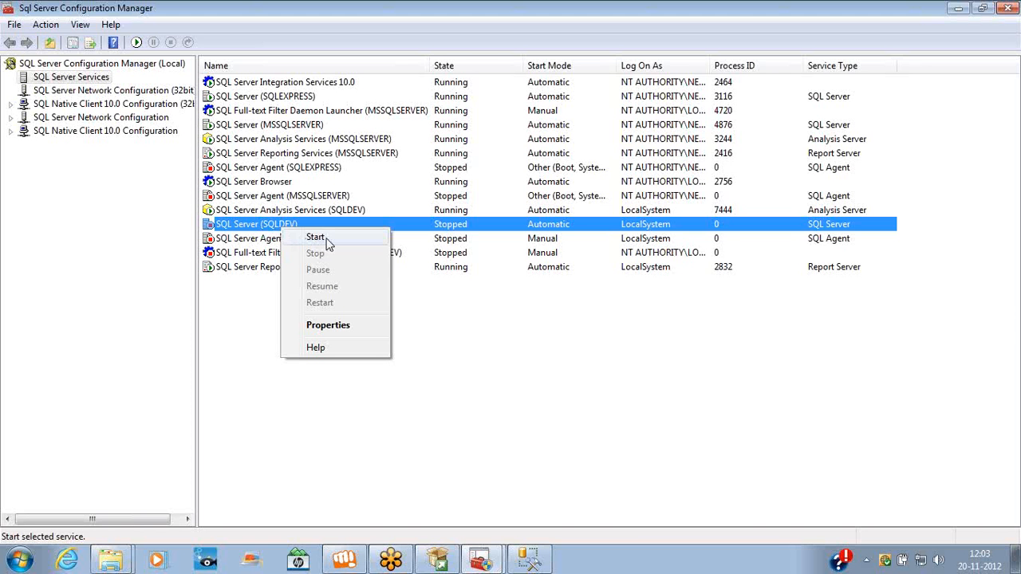
click(315, 237)
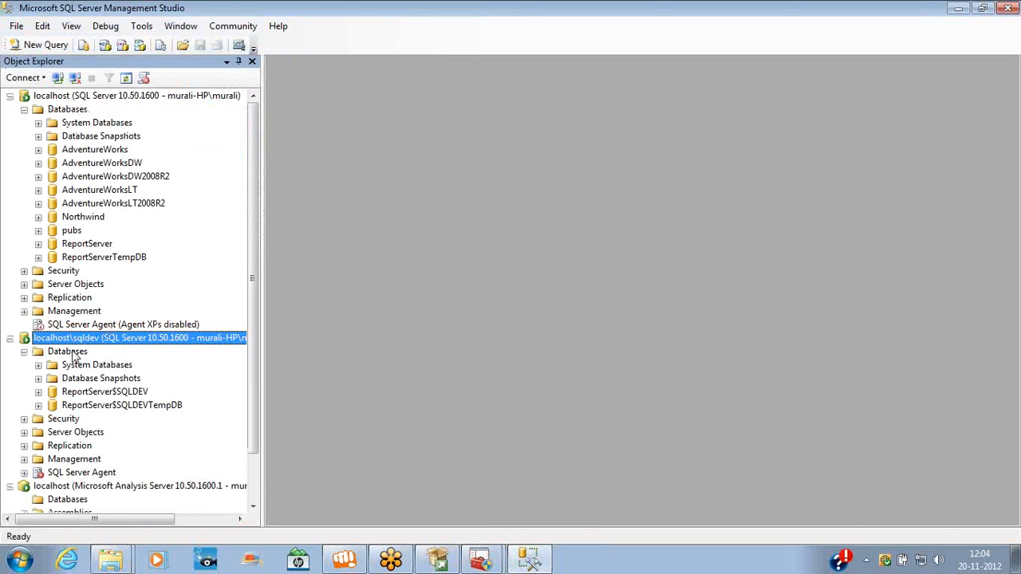
Connect a new Database Engine session using server name '.' instead of localhost\sqldev
click(44, 77)
click(64, 94)
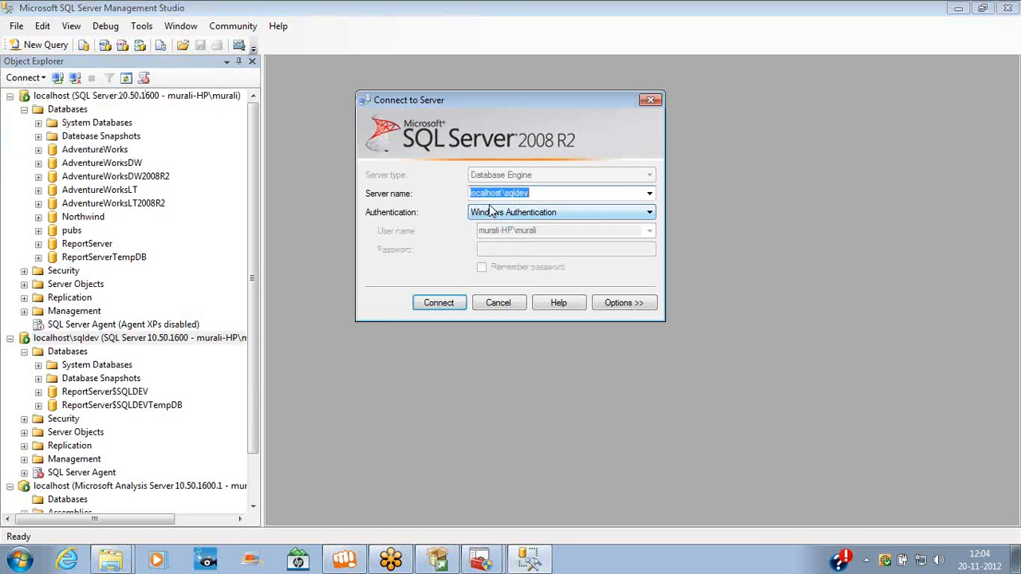
click(561, 193)
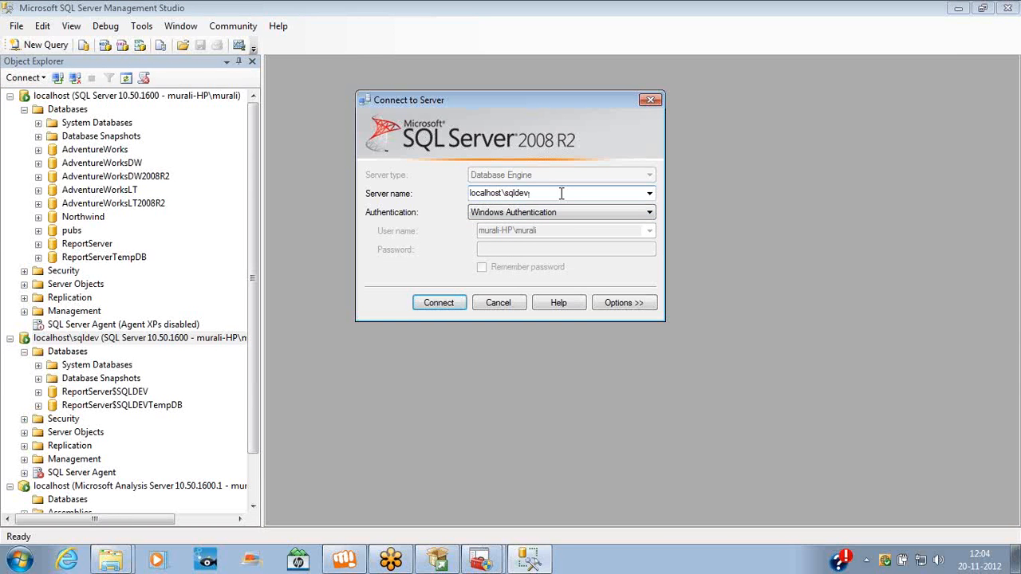
double_click(561, 193)
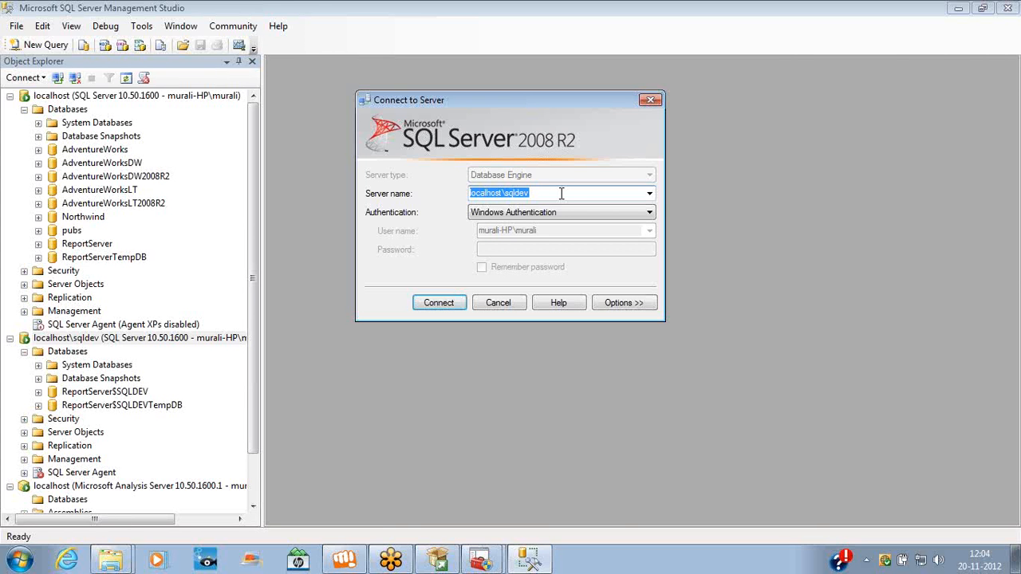
key(BackSpace)
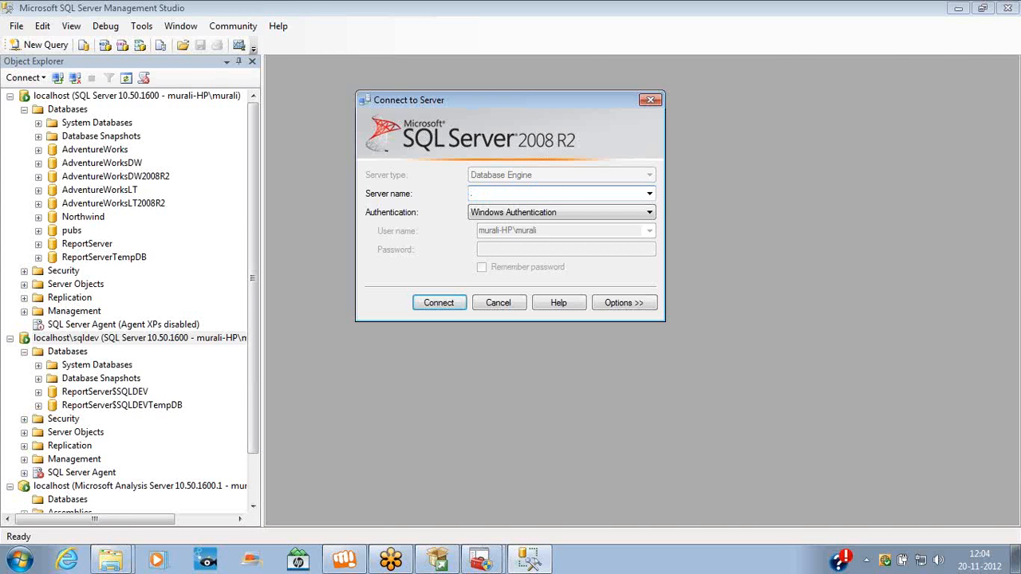
key(Return)
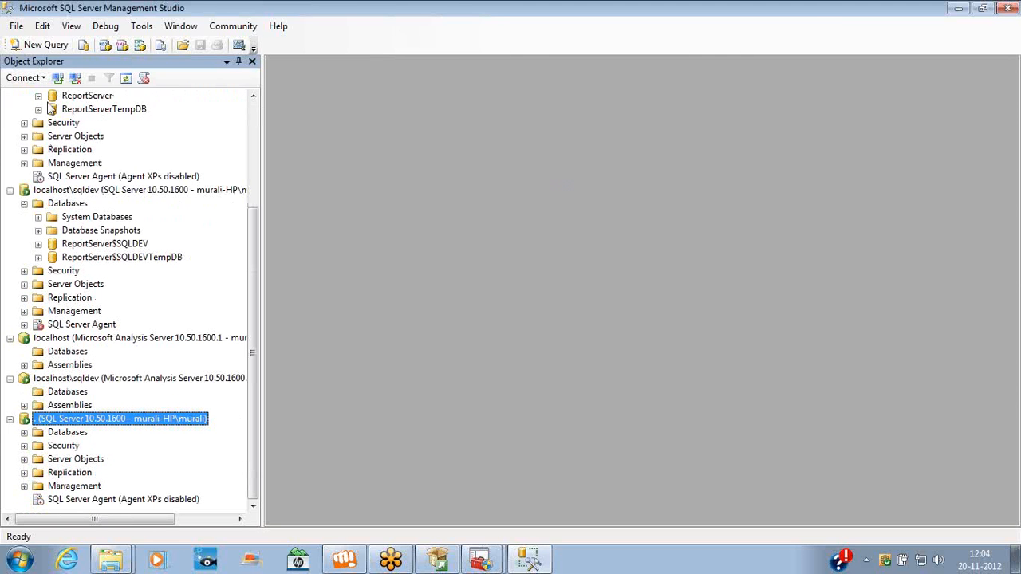
Connect to the Database Engine by the computer's name, removing the user suffix after a failed try
click(47, 79)
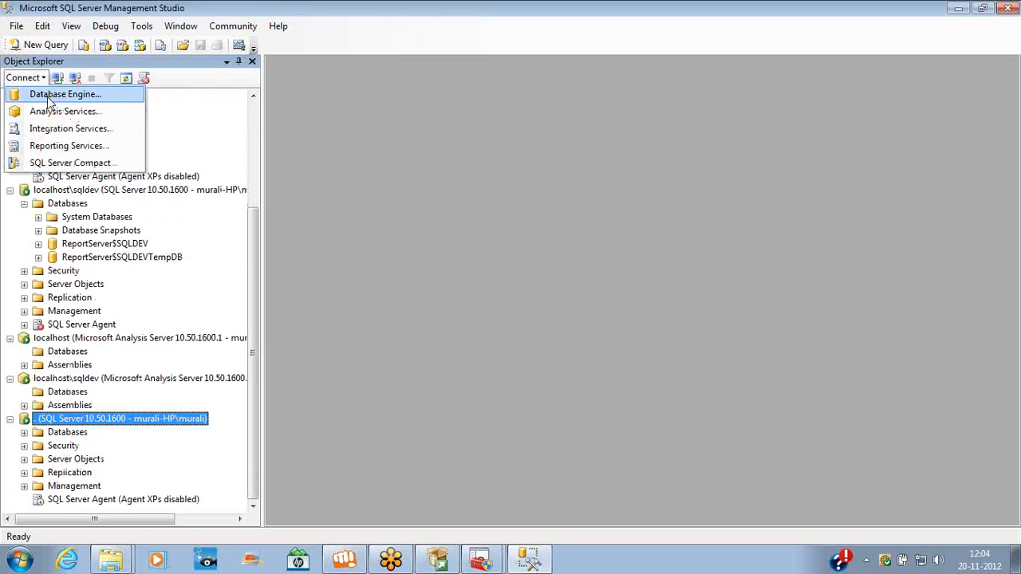
click(49, 96)
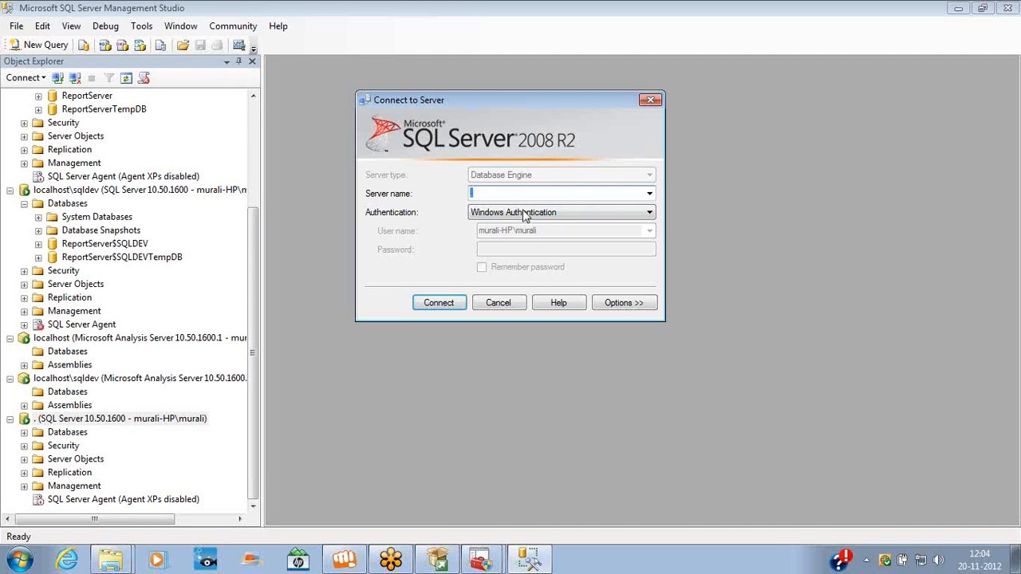
text(murali-HP\murali)
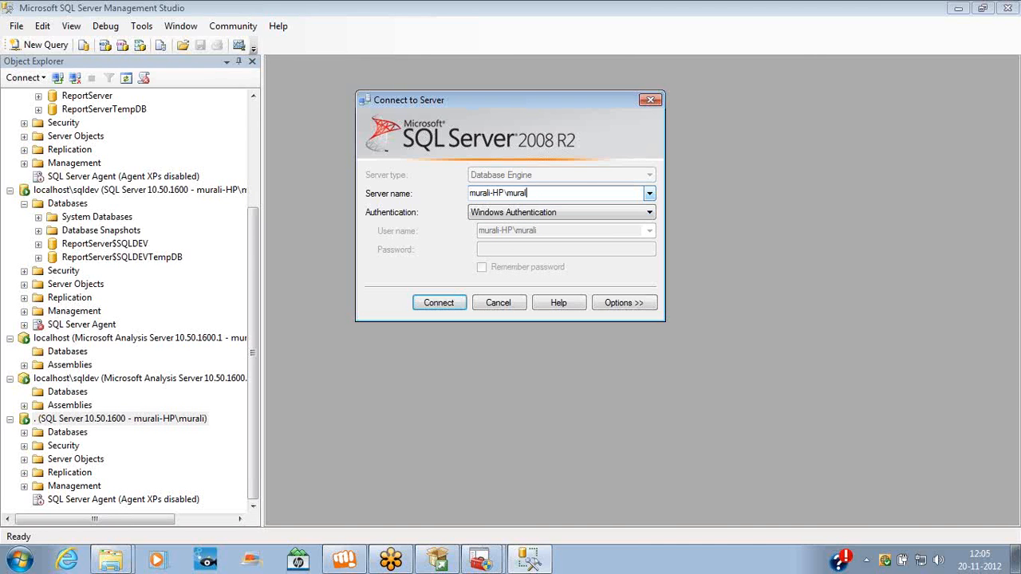
key(Return)
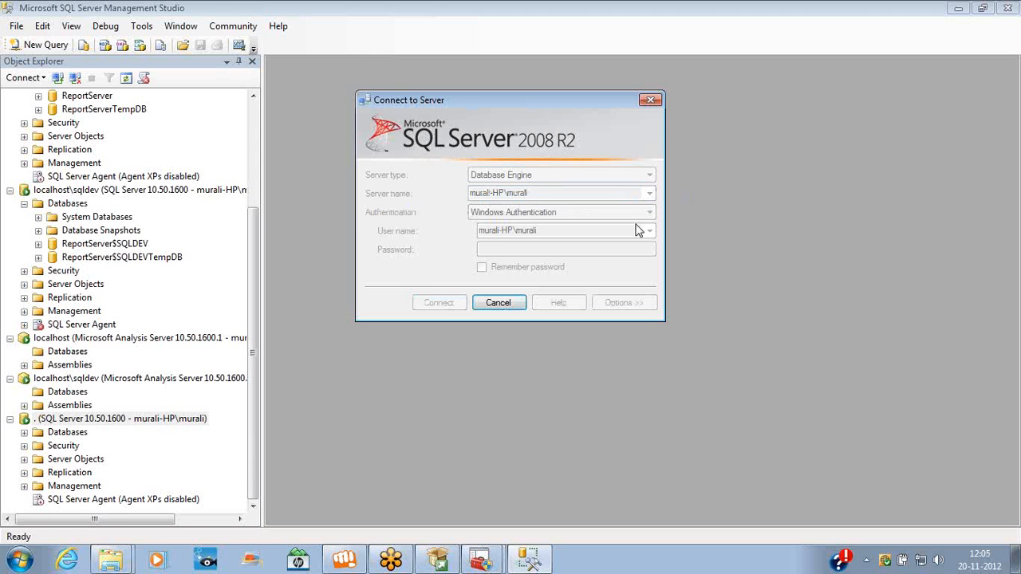
click(498, 303)
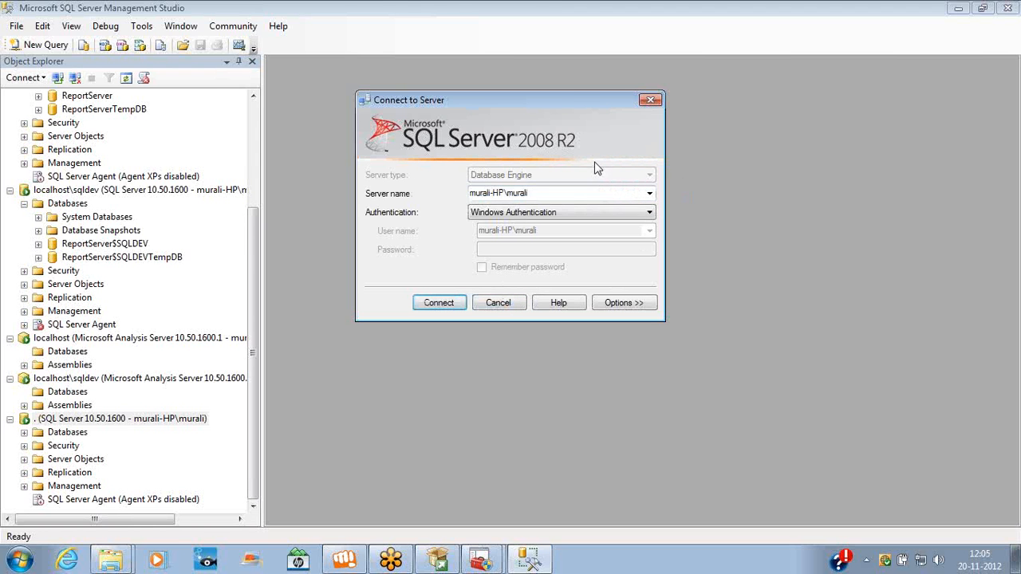
click(561, 194)
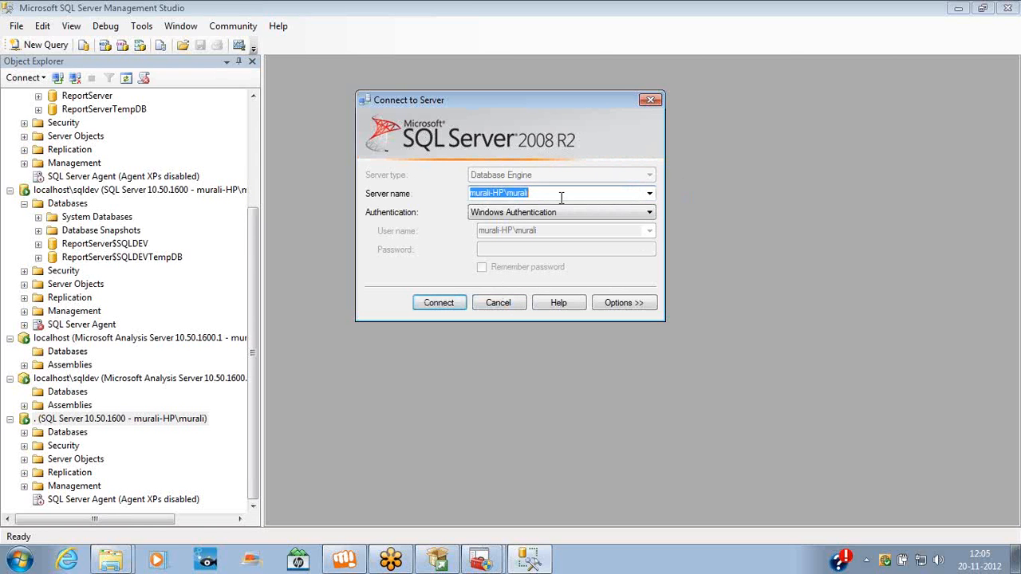
click(561, 197)
key(BackSpace)
key(BackSpace)
key(BackSpace)
key(BackSpace)
key(BackSpace)
key(BackSpace)
key(BackSpace)
key(Return)
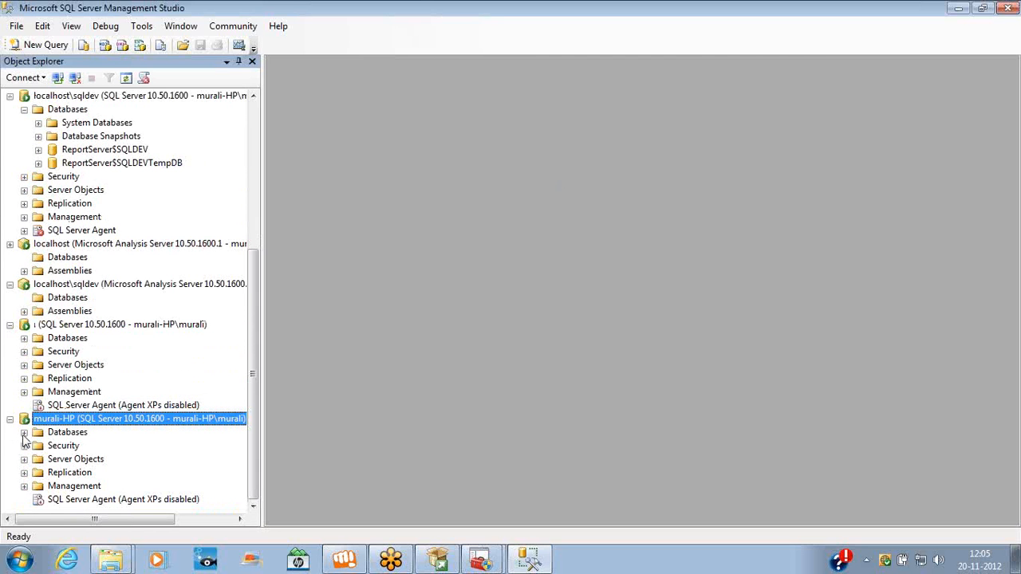
Expand the new connection's Databases folder, review the other server connections, and open the Start menu
click(23, 433)
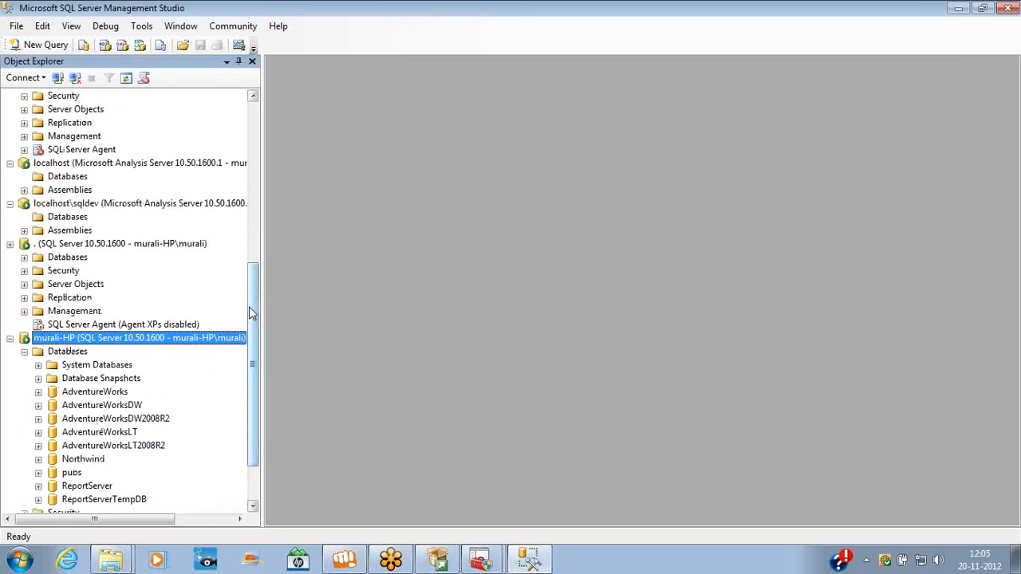
click(44, 244)
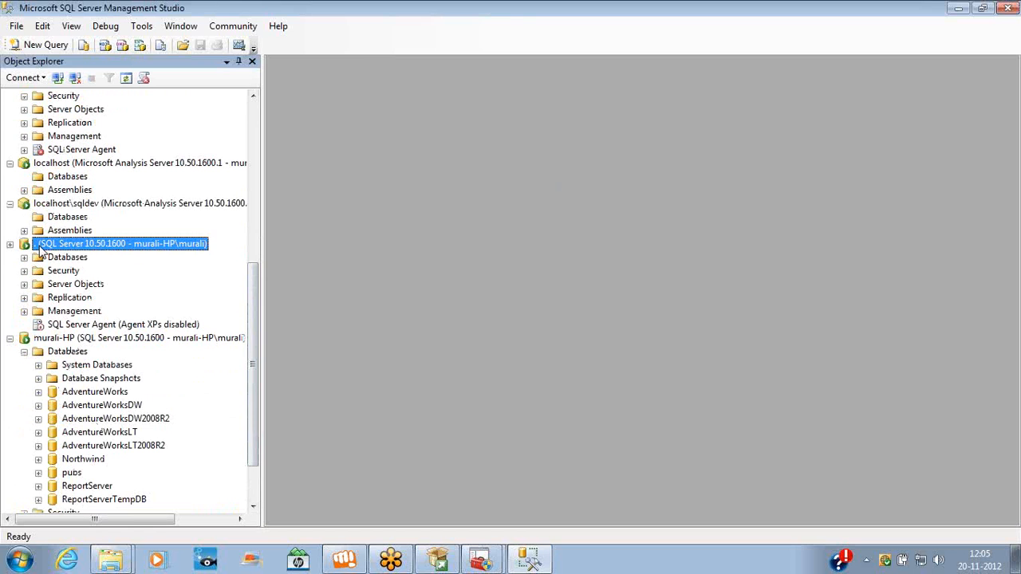
click(253, 105)
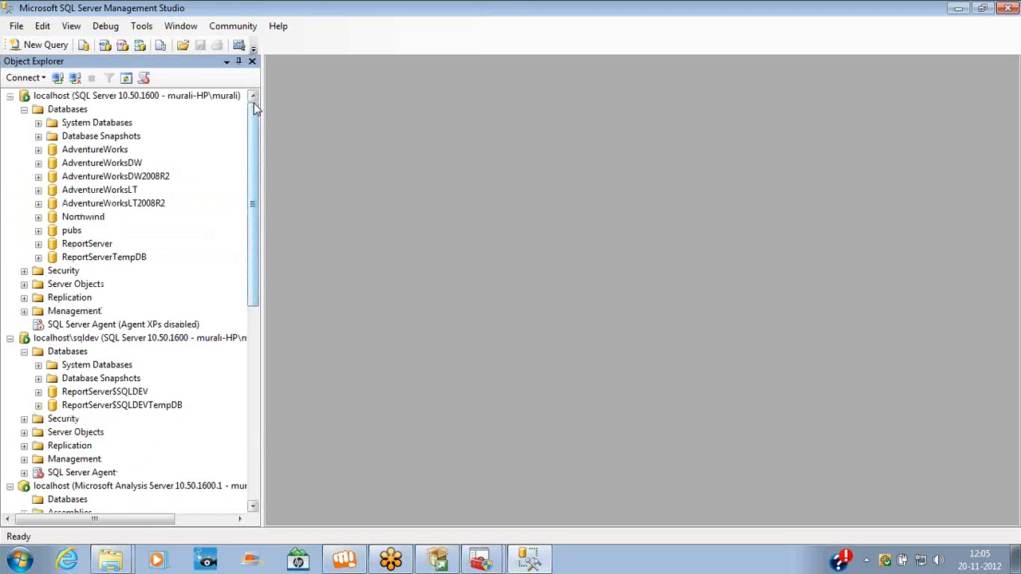
click(96, 99)
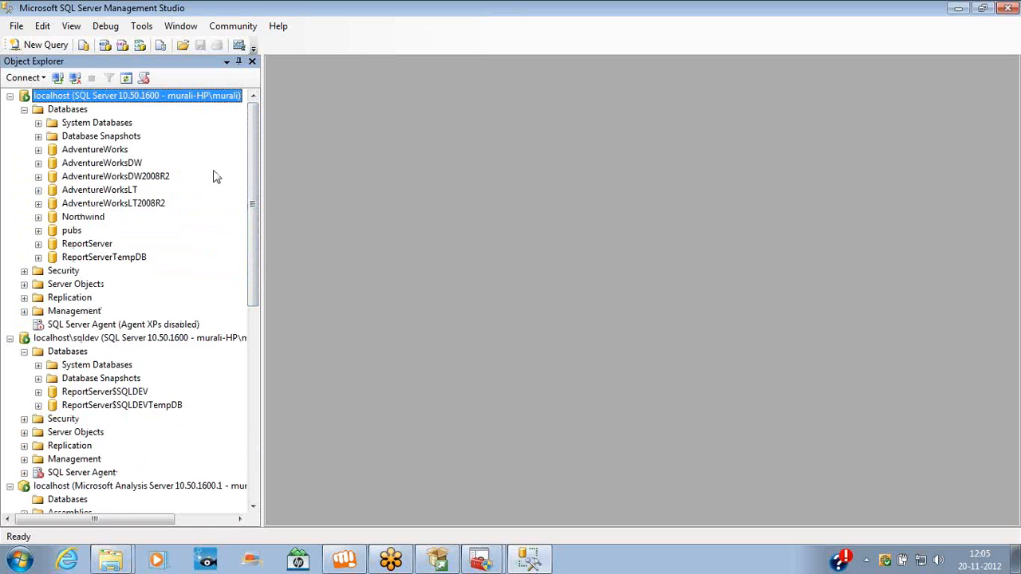
drag(251, 182, 262, 382)
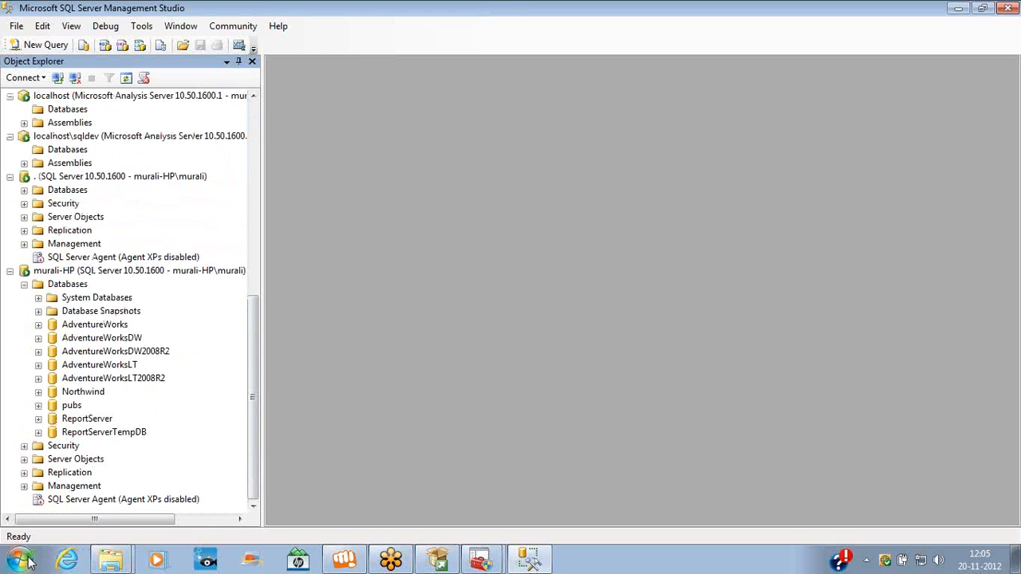
click(20, 560)
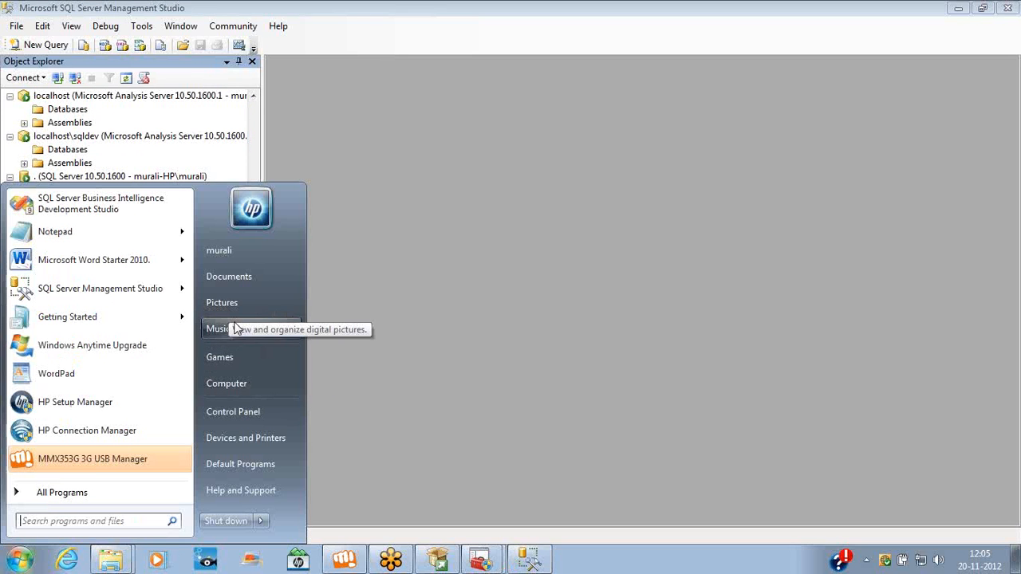
View the computer name in Computer's System properties page, then close that window
right_click(240, 380)
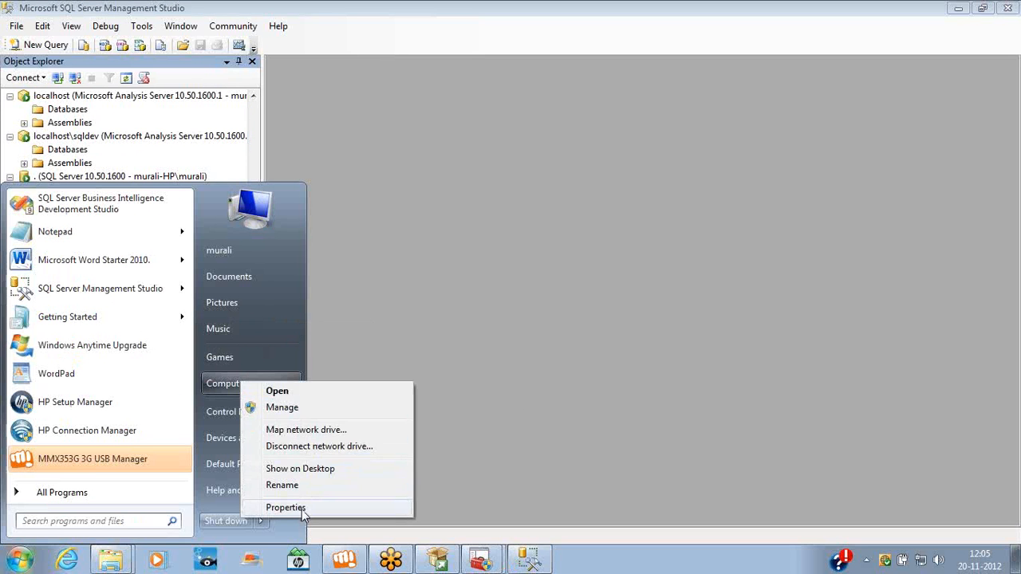
click(301, 508)
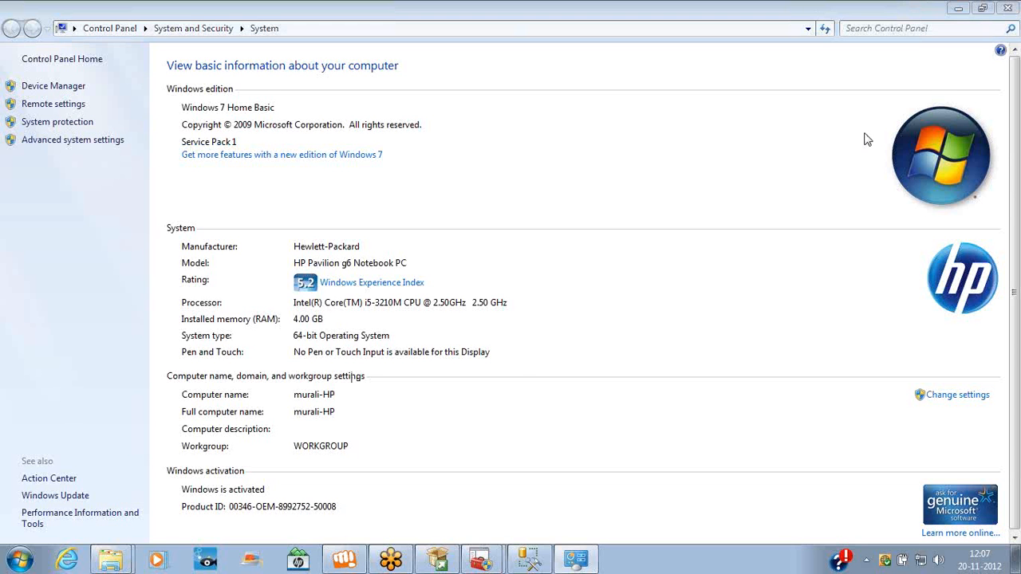
right_click(753, 10)
click(774, 107)
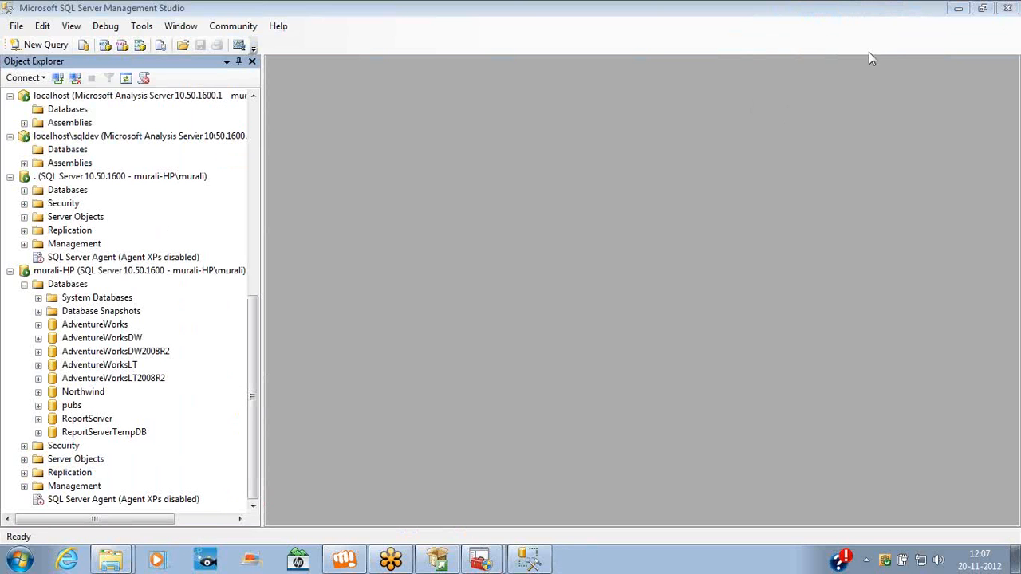